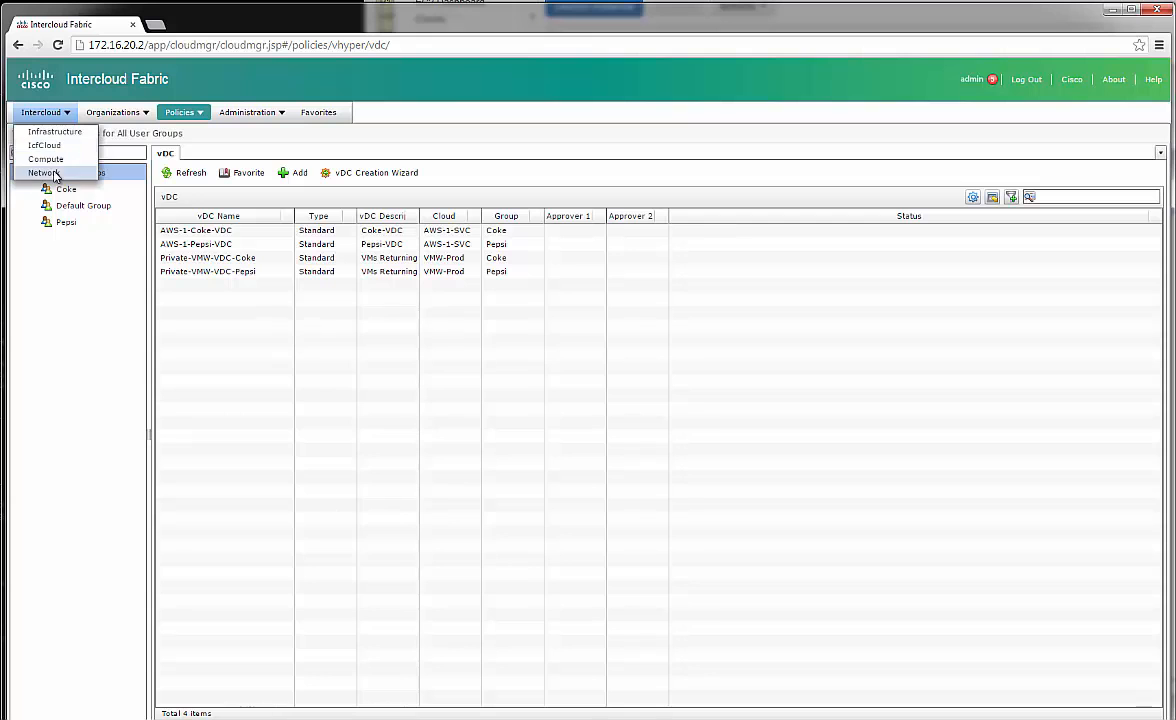
# In Compute, expand AWS-1-SVC and look through its Coke and Pepsi VDCs before returning to the cloud
pyautogui.click(54, 163)
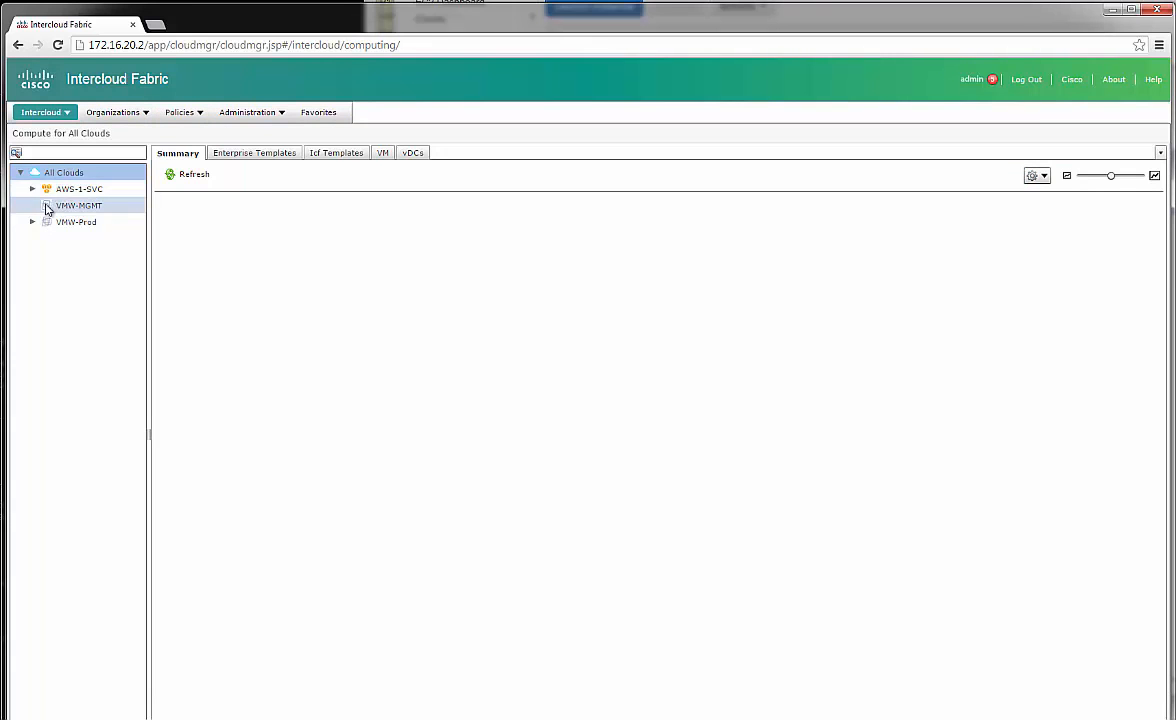
pyautogui.click(33, 189)
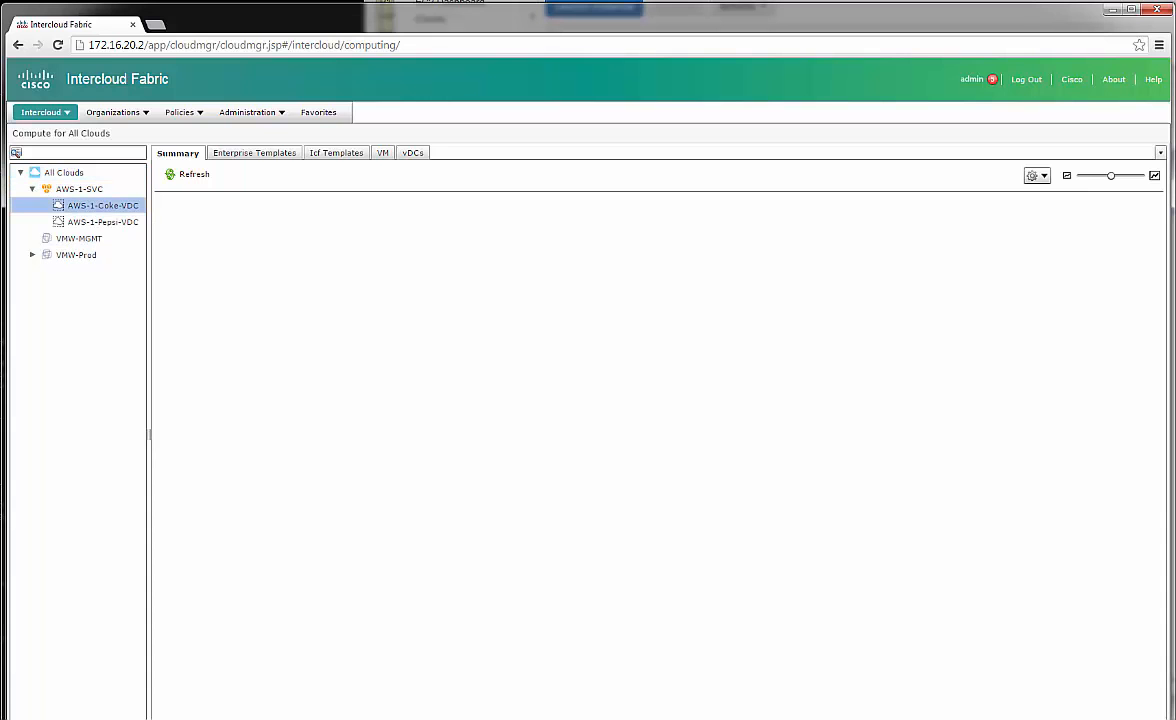
pyautogui.click(92, 205)
pyautogui.click(106, 223)
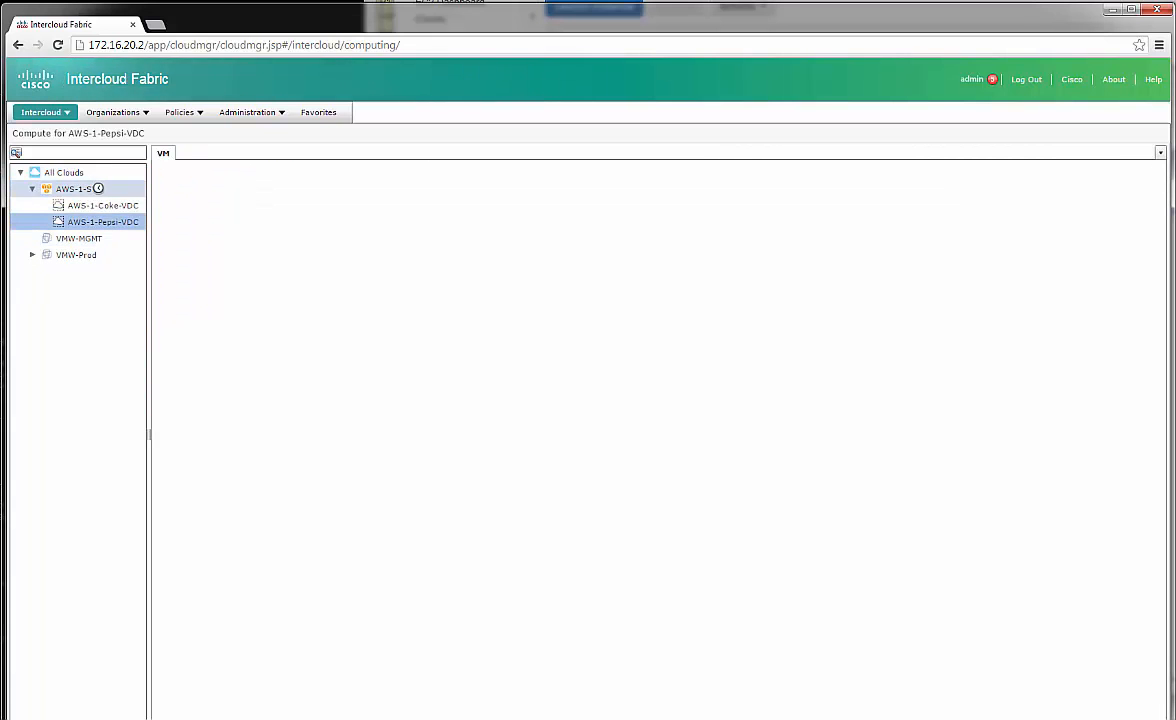
pyautogui.click(97, 190)
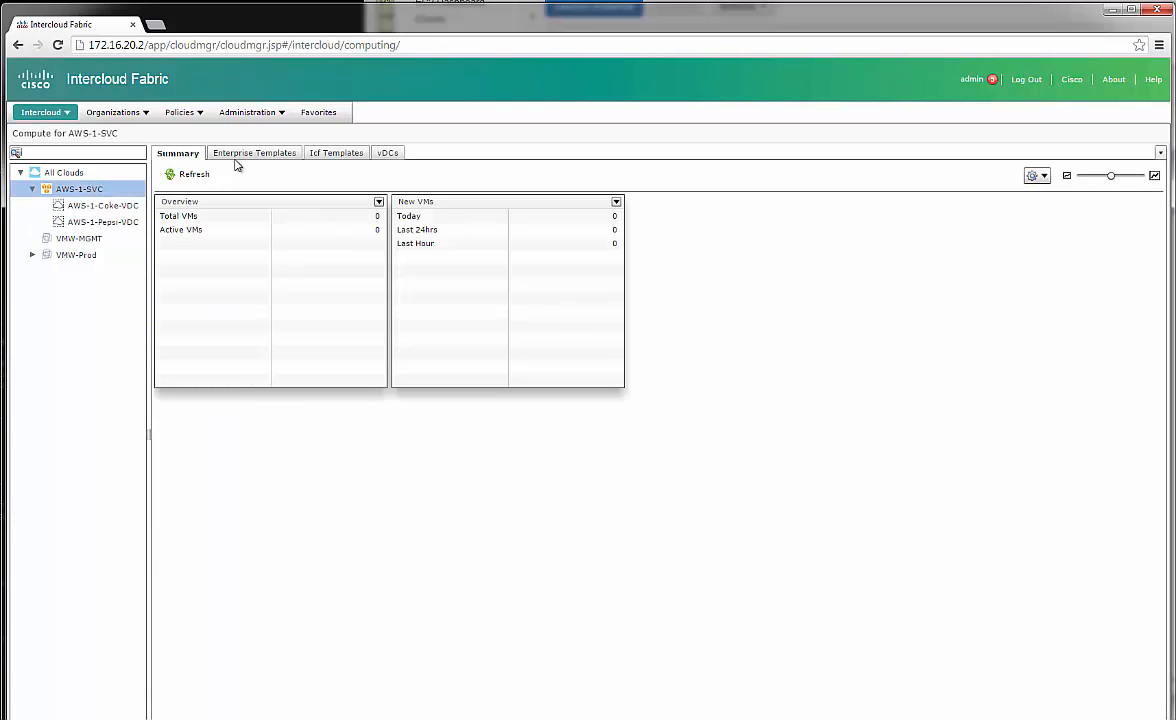
# Show AWS-1-SVC's enterprise templates with a wider Name column and start a new image upload
pyautogui.click(277, 155)
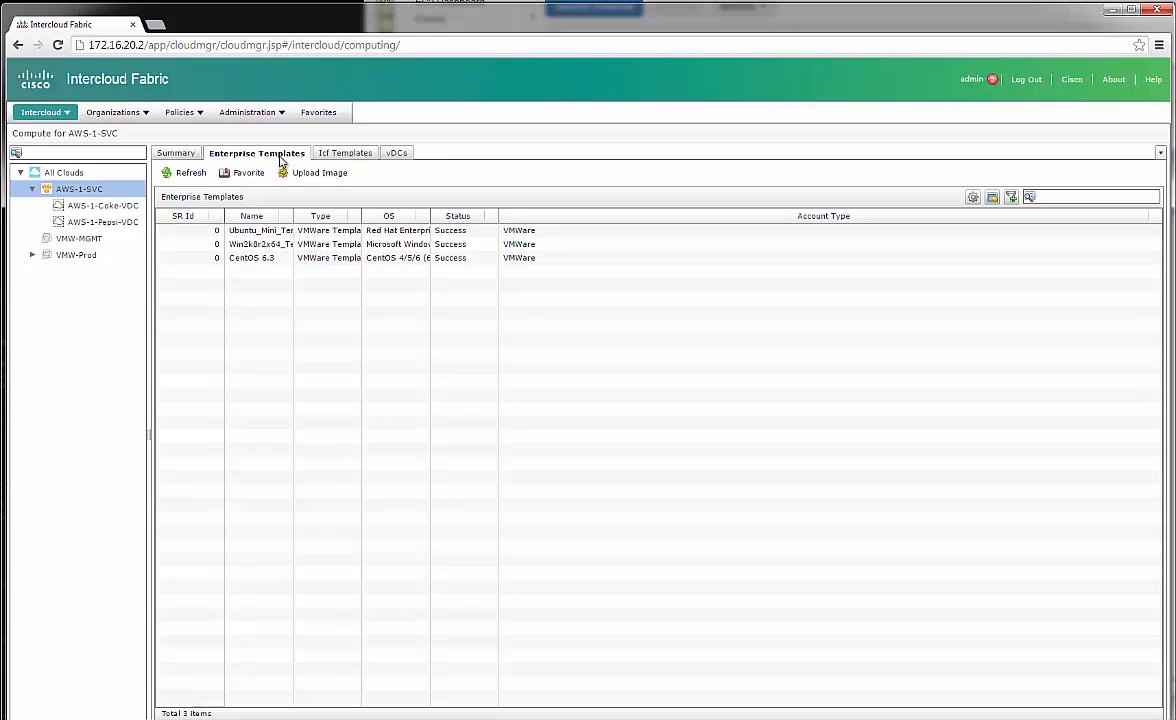
pyautogui.moveTo(294, 218); pyautogui.dragTo(355, 218)
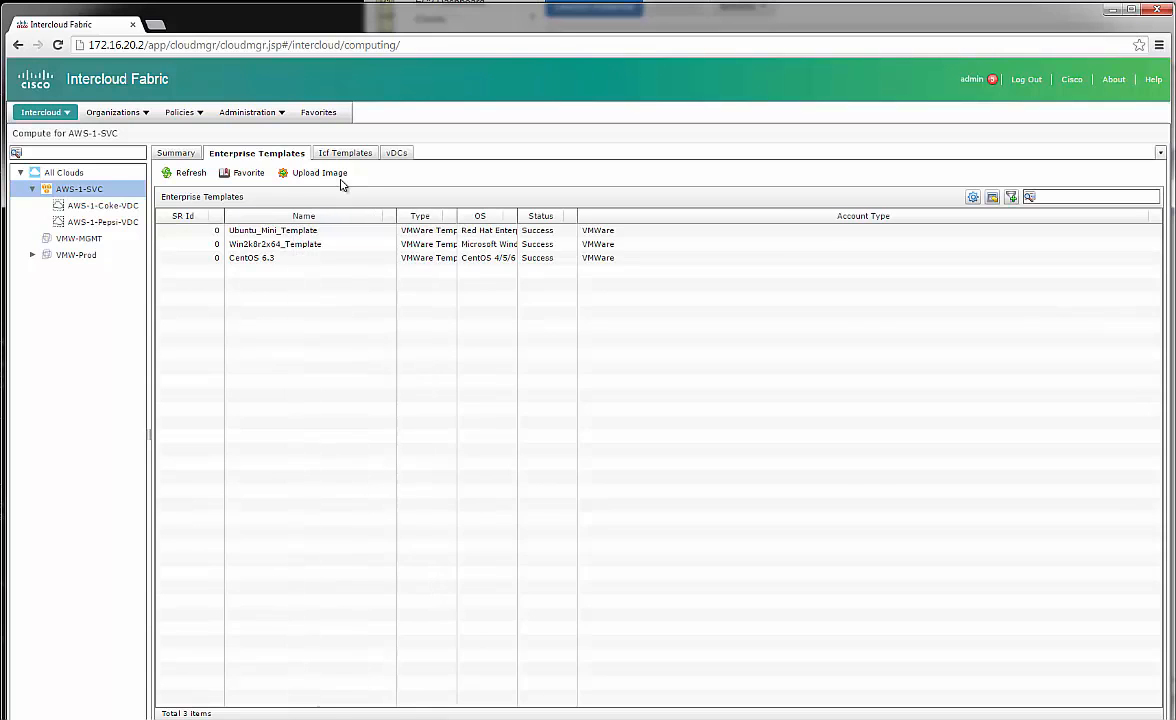
pyautogui.click(333, 174)
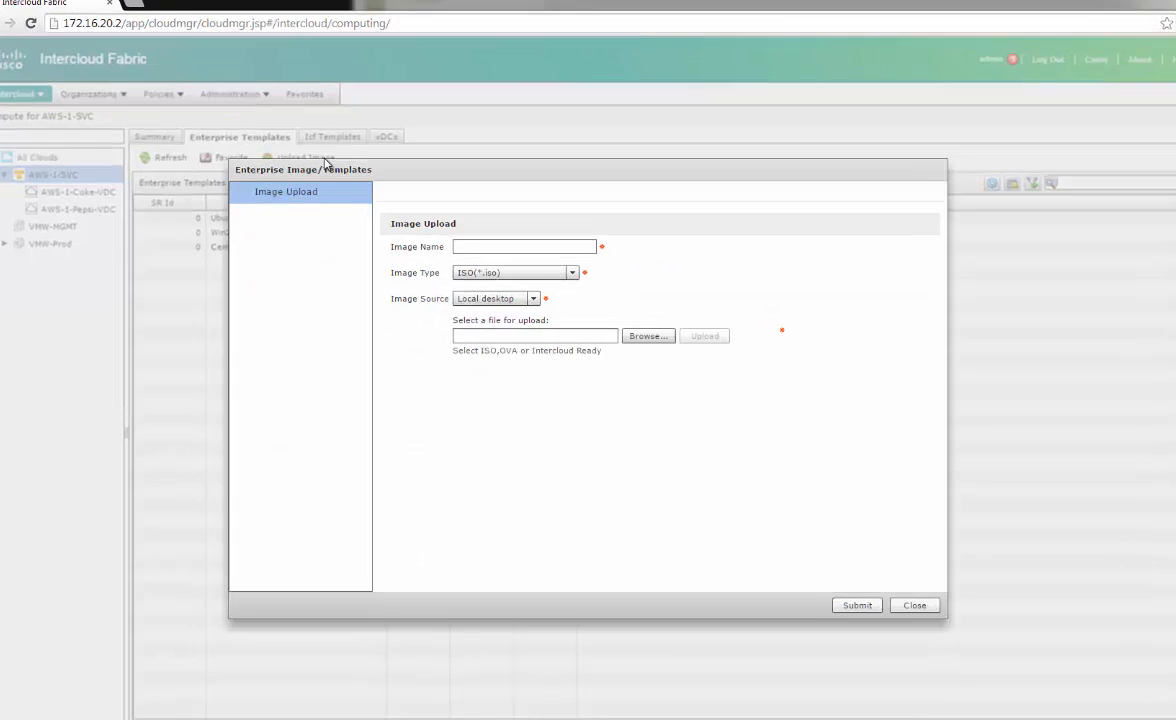
# Set the image type to OVA and name the image CentOS-63-Minimal
pyautogui.click(467, 246)
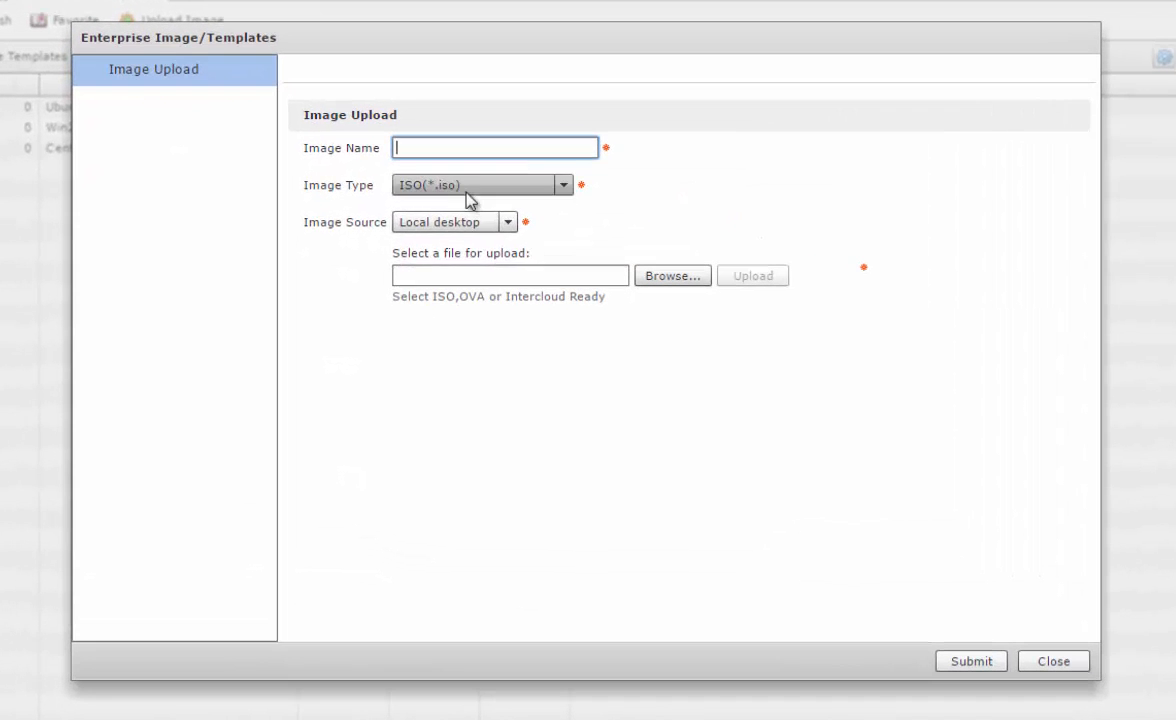
pyautogui.click(505, 274)
pyautogui.click(462, 250)
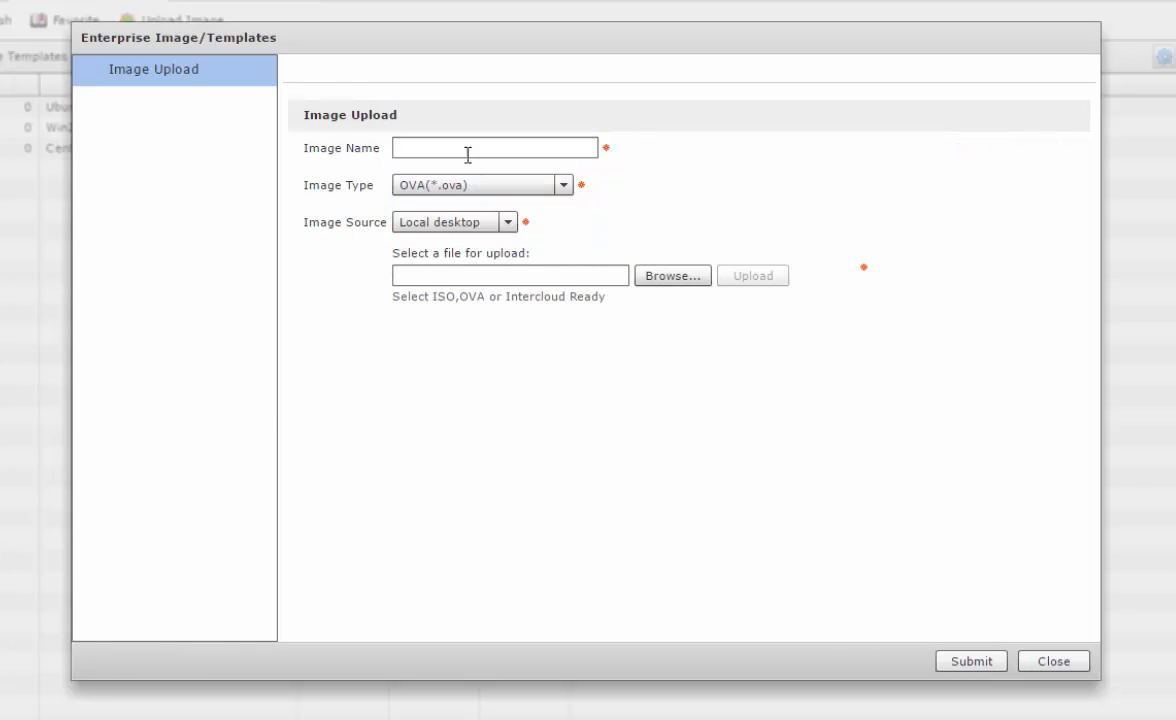
pyautogui.click(469, 147)
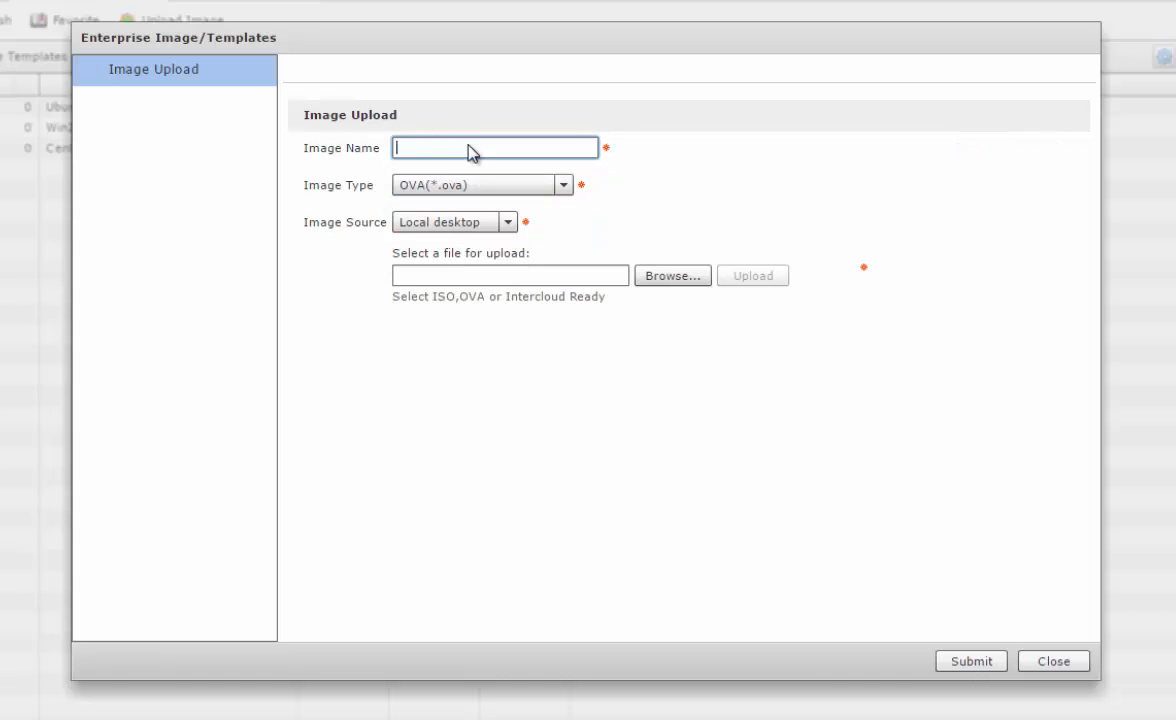
pyautogui.write('CentOS-63-Min')
# Choose centos-6.3-minimal.ova, upload it, and acknowledge the finished upload
pyautogui.click(687, 284)
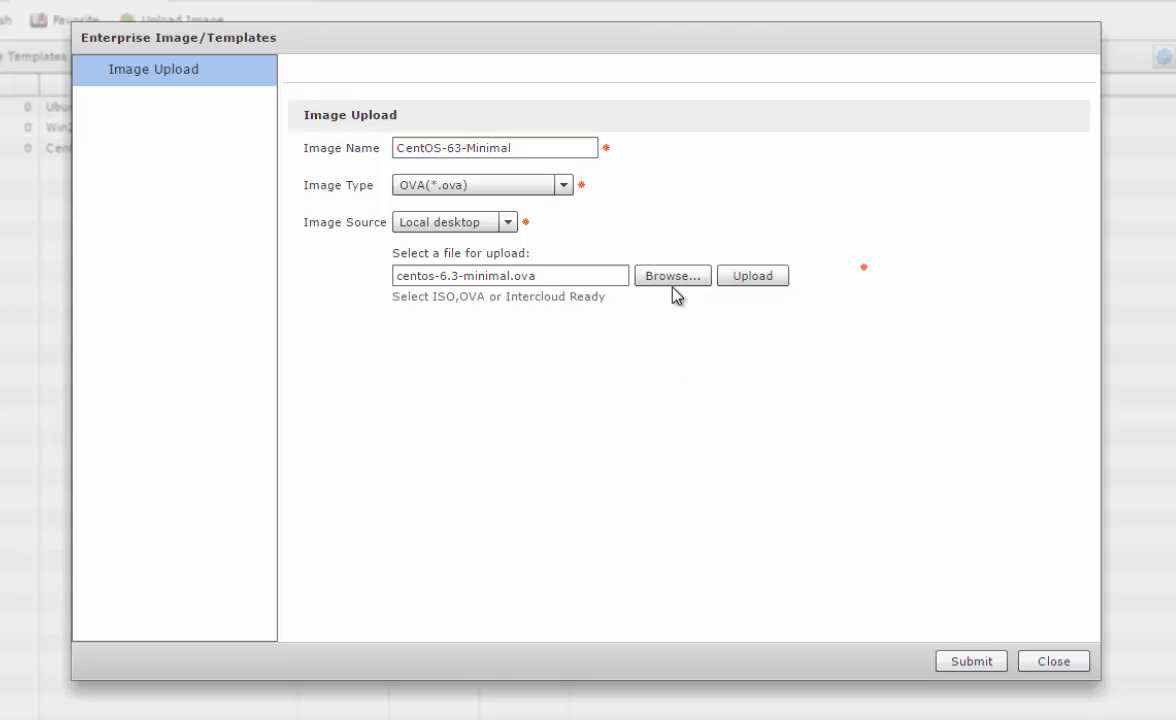
pyautogui.click(755, 278)
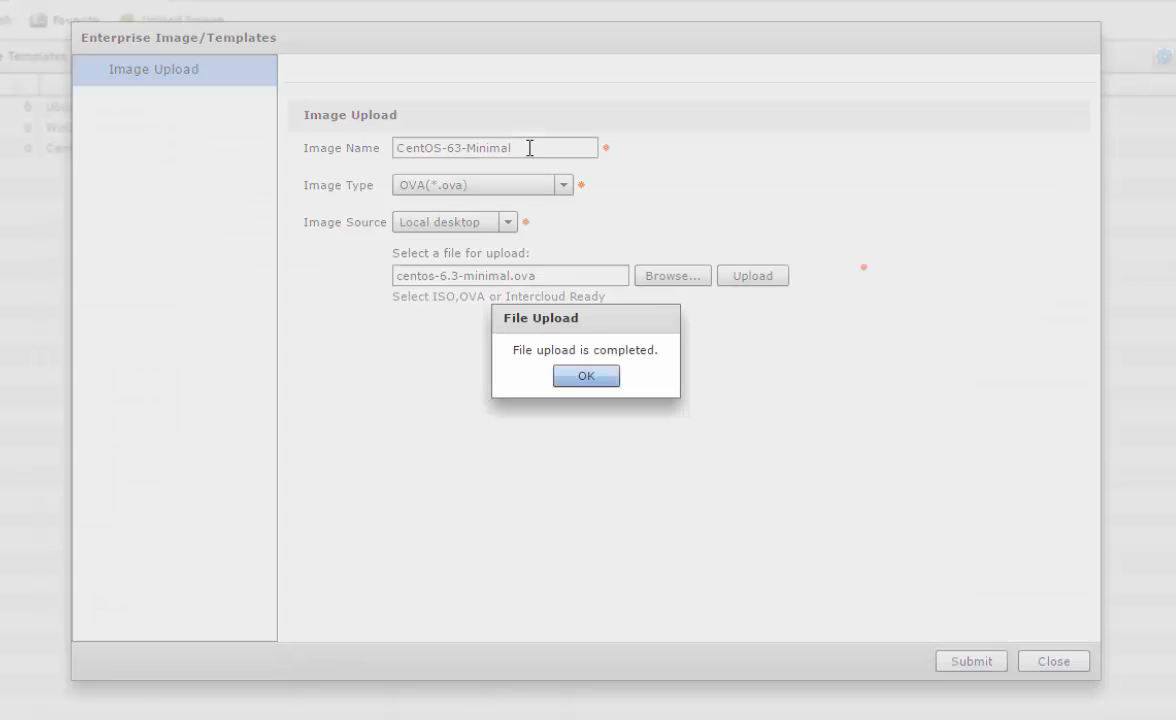
pyautogui.click(586, 375)
# Submit the image upload, widen the Status column, and select the CentOS-63-Minimal template row
pyautogui.click(971, 661)
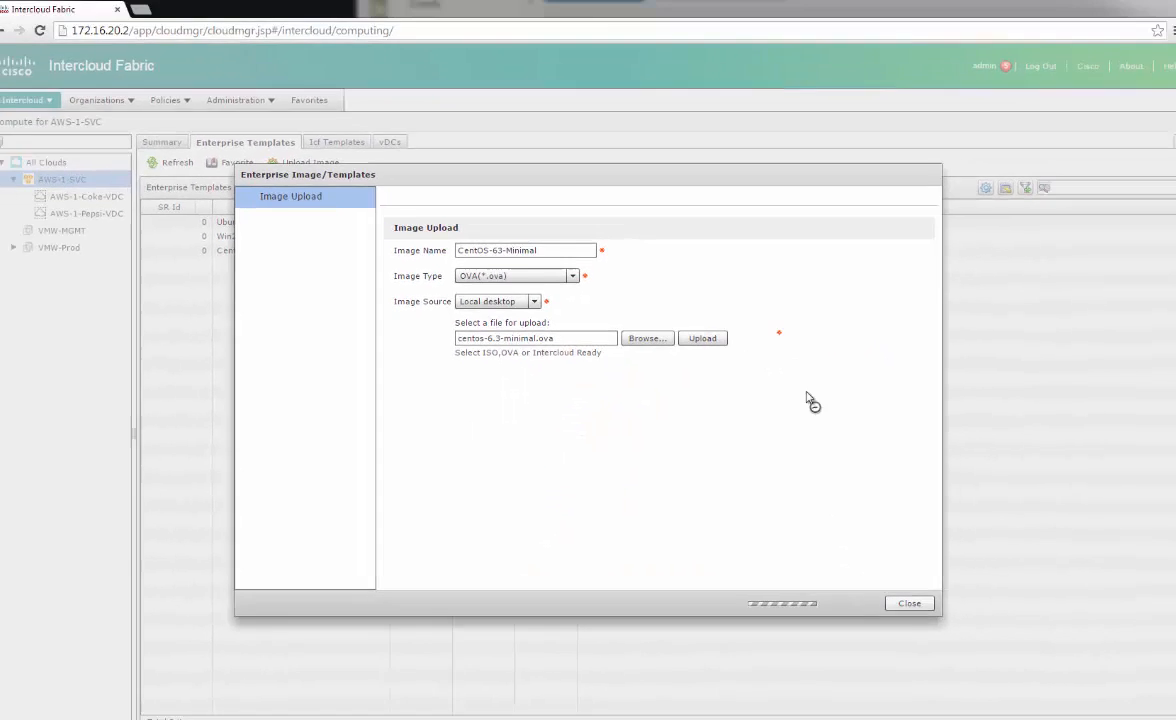
pyautogui.click(576, 422)
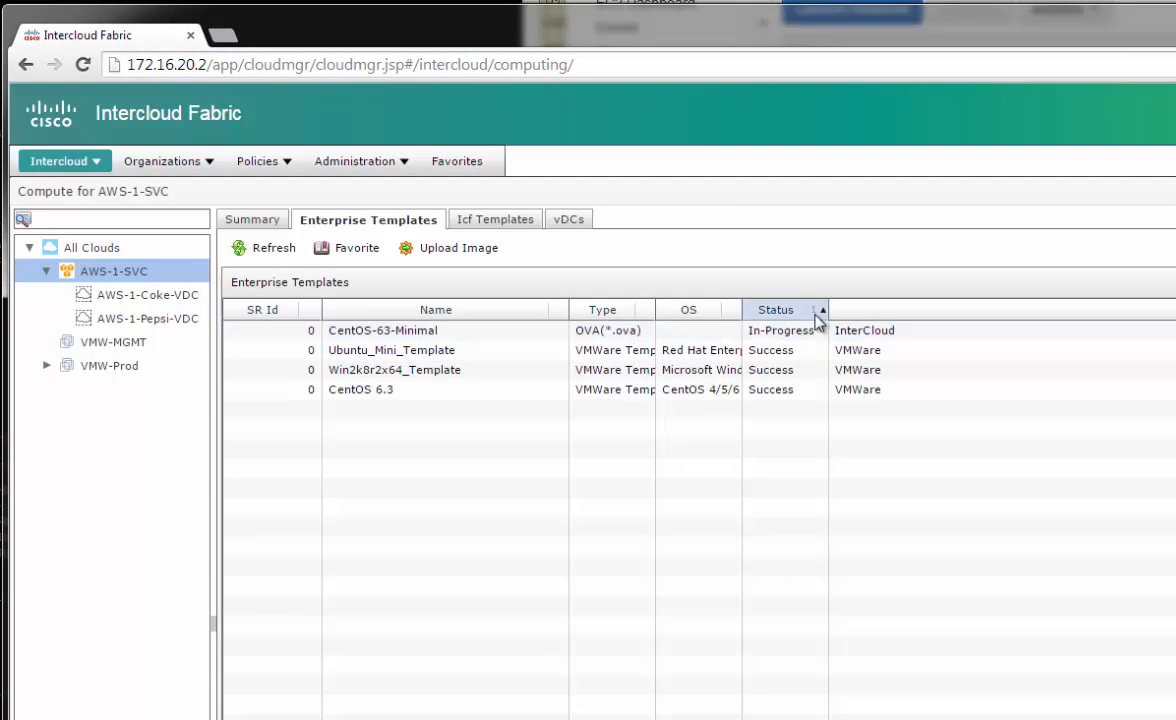
pyautogui.moveTo(828, 310); pyautogui.dragTo(837, 310)
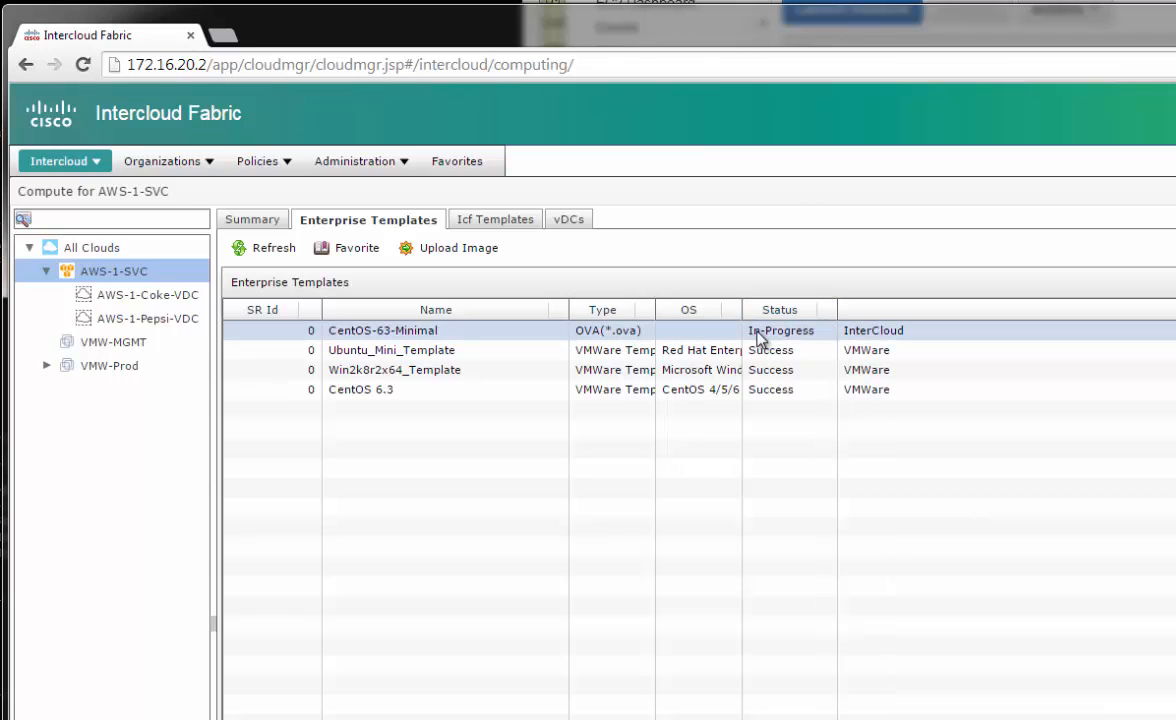
pyautogui.click(758, 336)
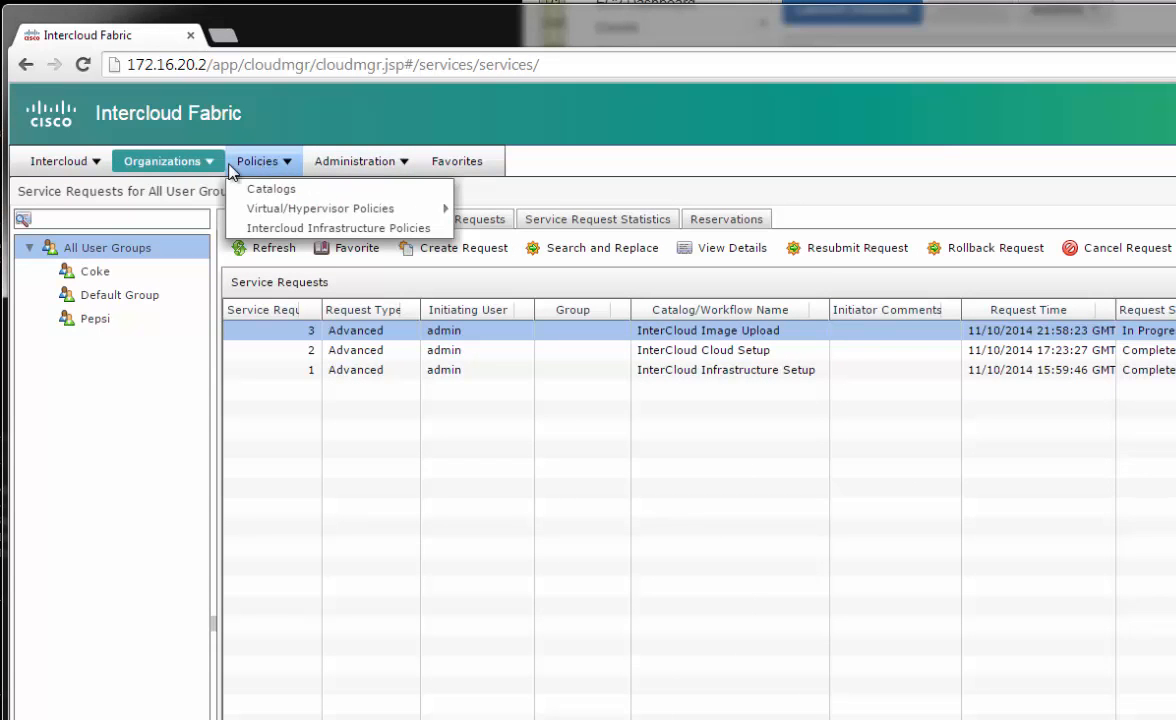
pyautogui.moveTo(140, 160)
pyautogui.click(170, 191)
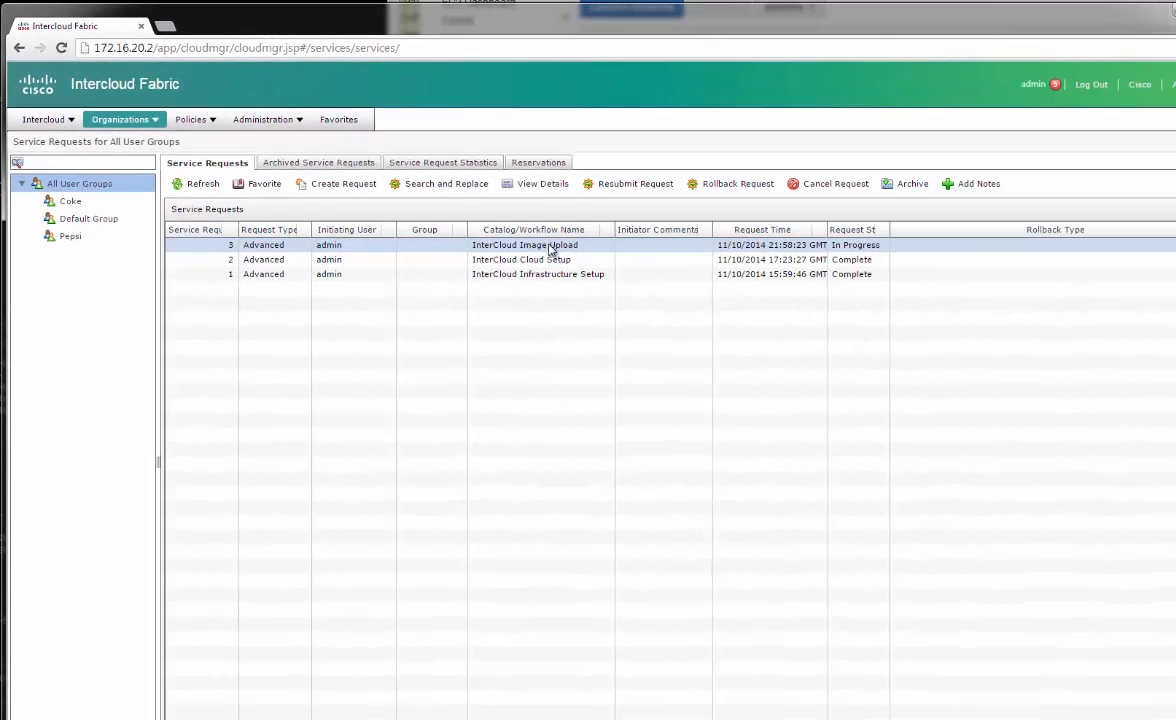
pyautogui.doubleClick(580, 245)
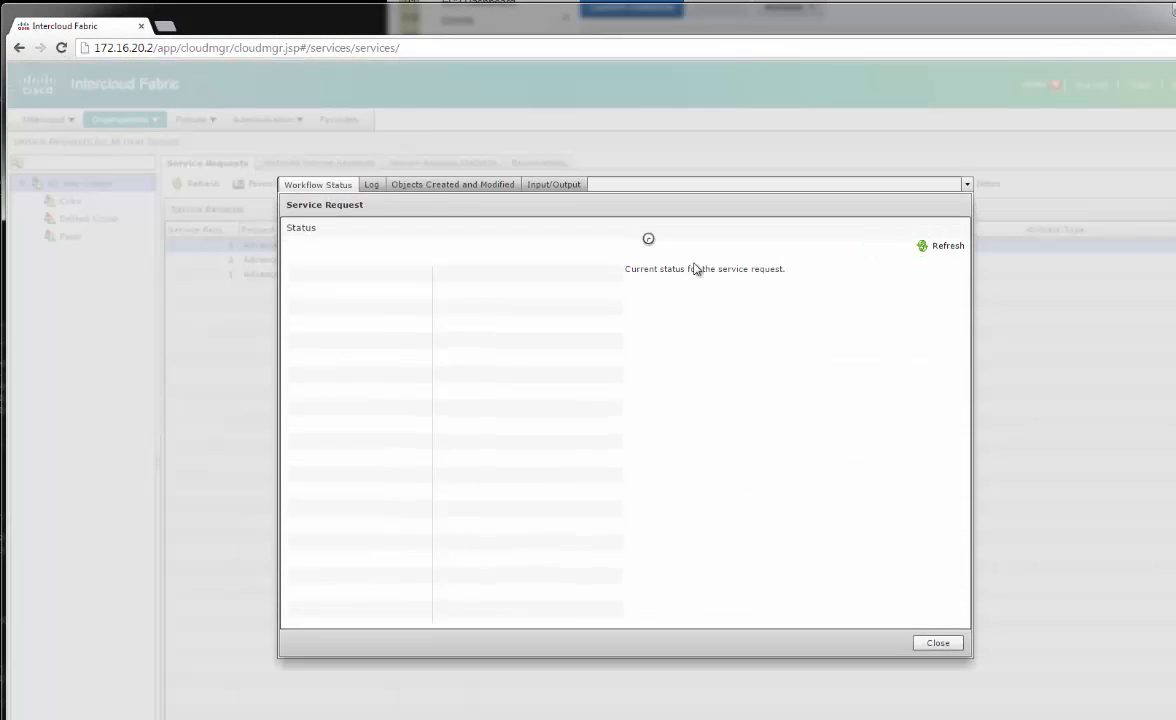
pyautogui.click(370, 186)
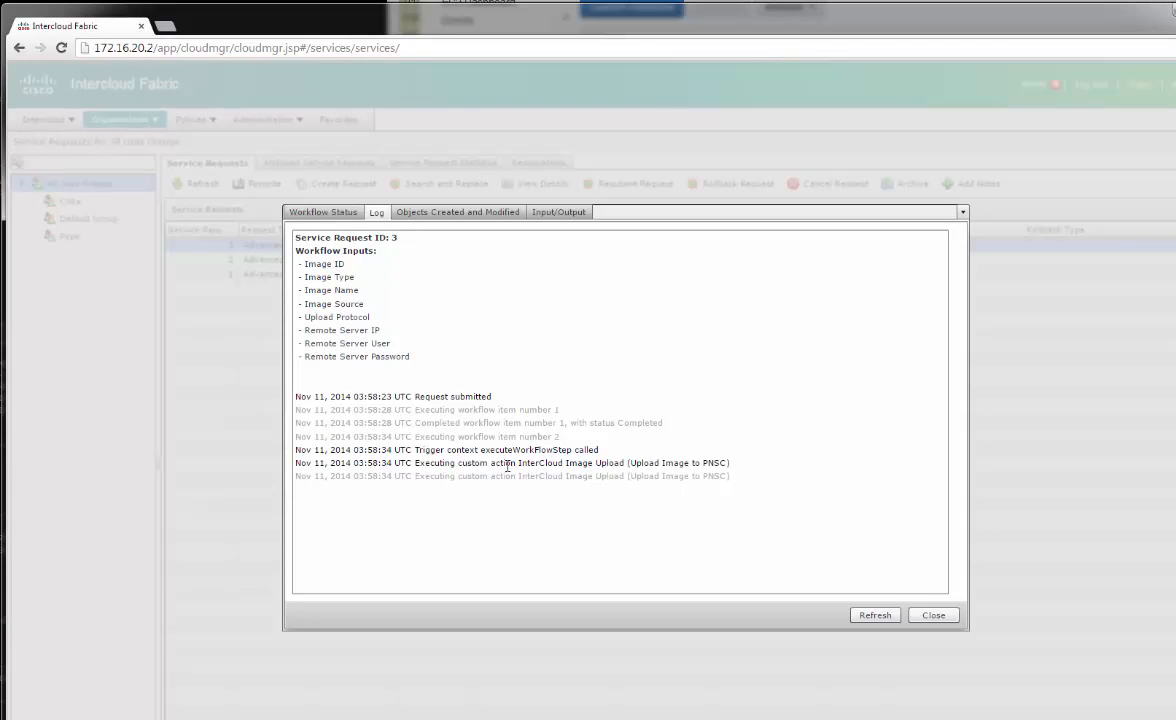
pyautogui.click(933, 615)
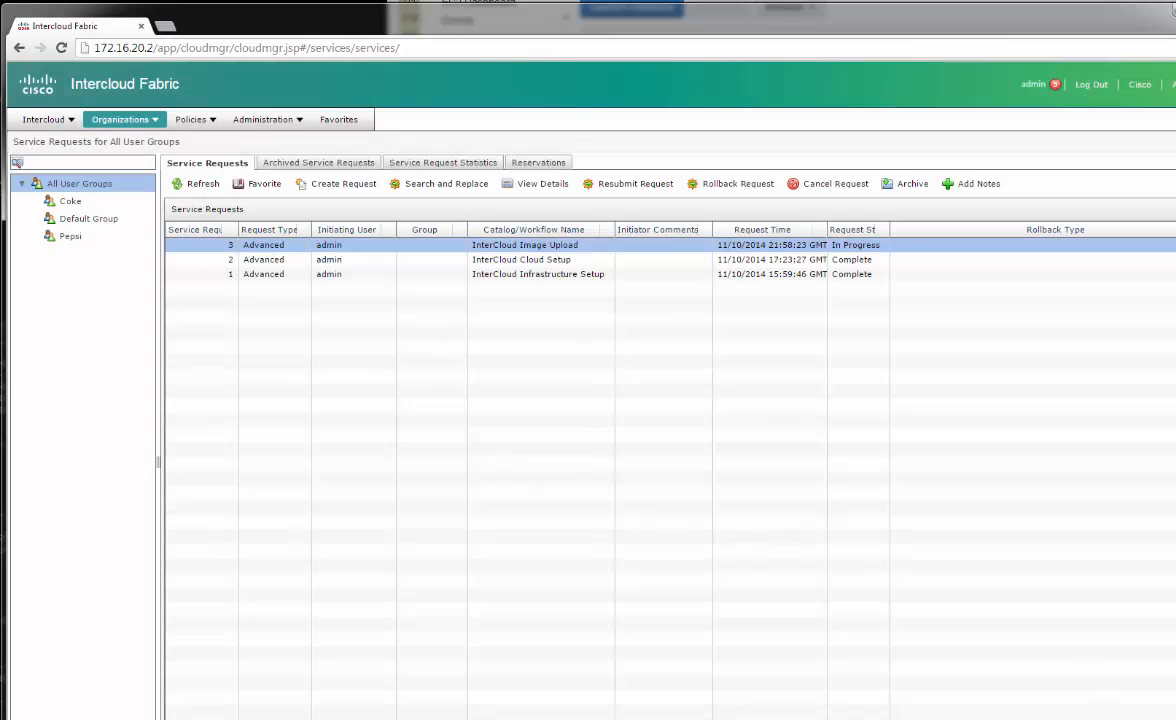
pyautogui.click(1173, 5)
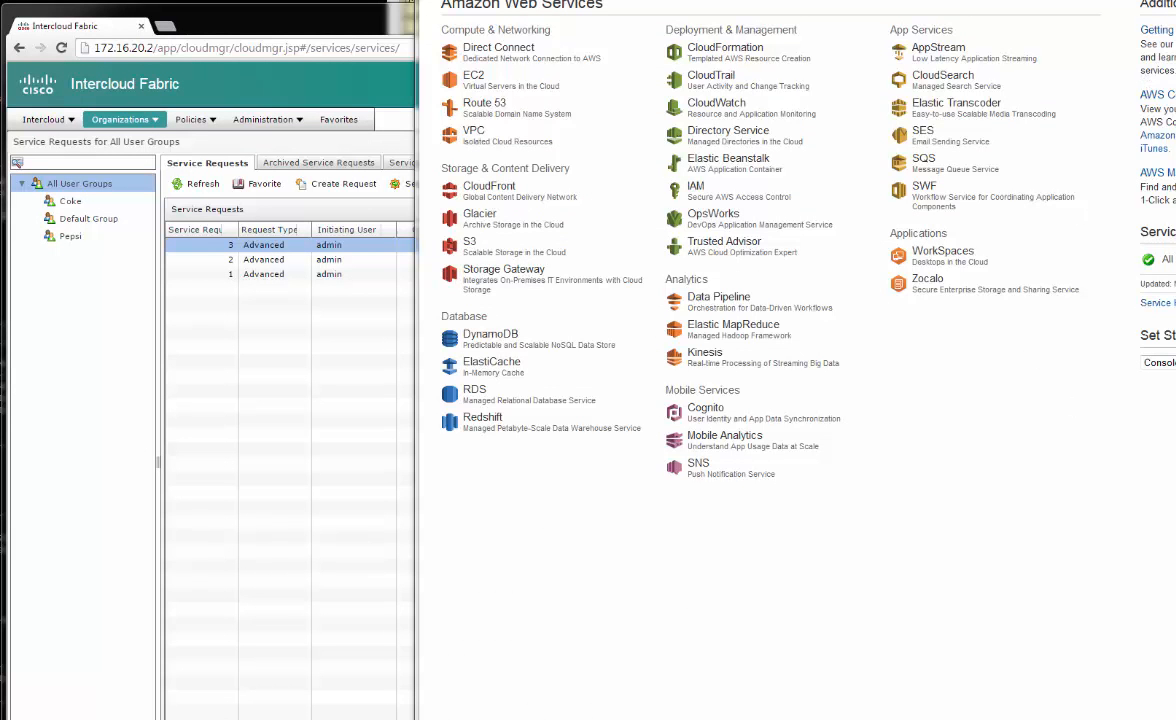
# List EC2 running instances and inspect the Ubuntu Web Server, AWS-1-SVC-iclink-ics-1 and temporary instances
pyautogui.moveTo(1000, 2); pyautogui.dragTo(612, 2)
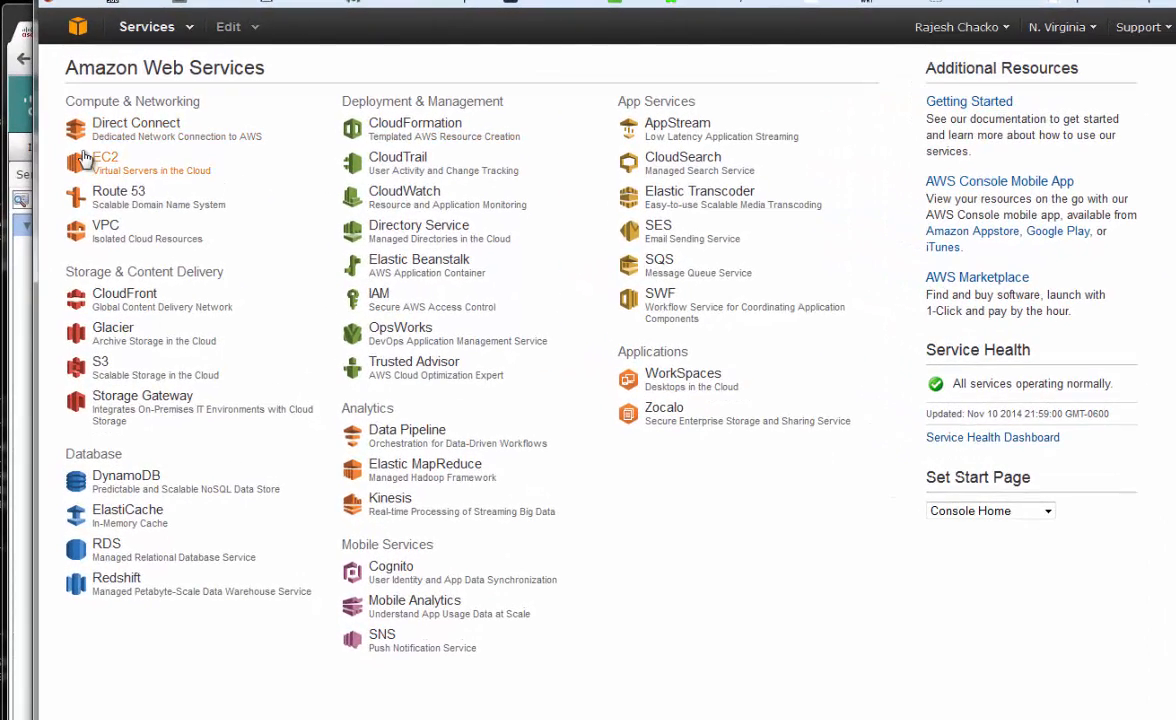
pyautogui.click(252, 160)
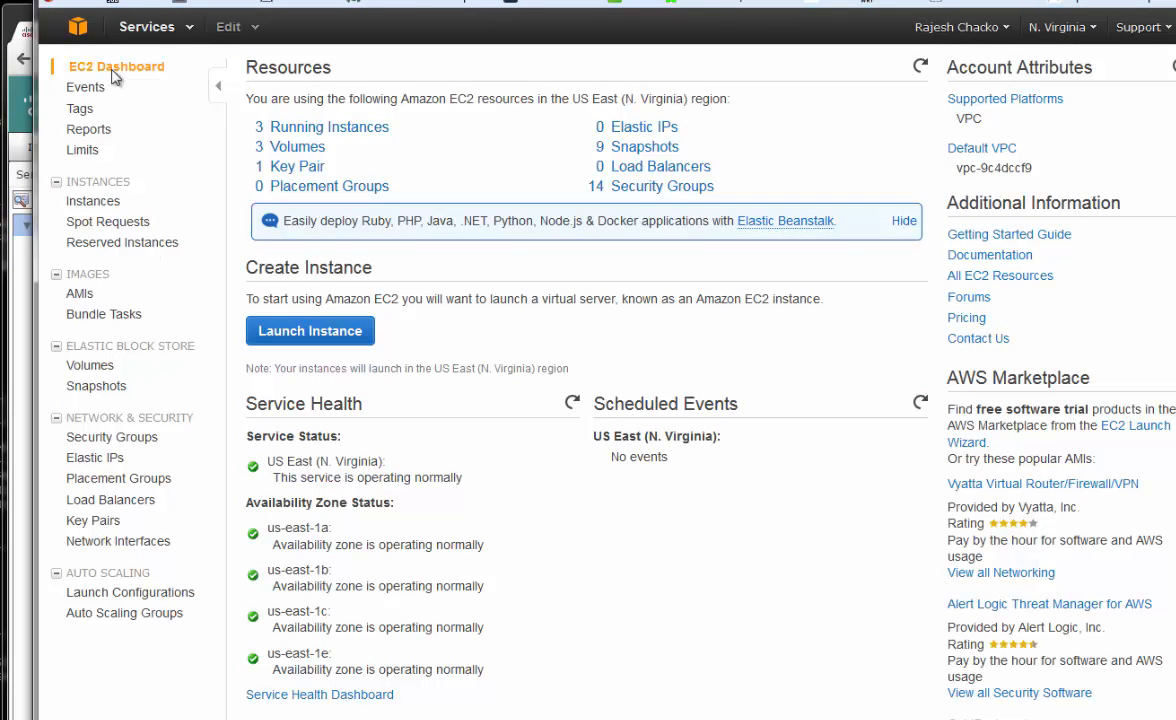
pyautogui.click(340, 128)
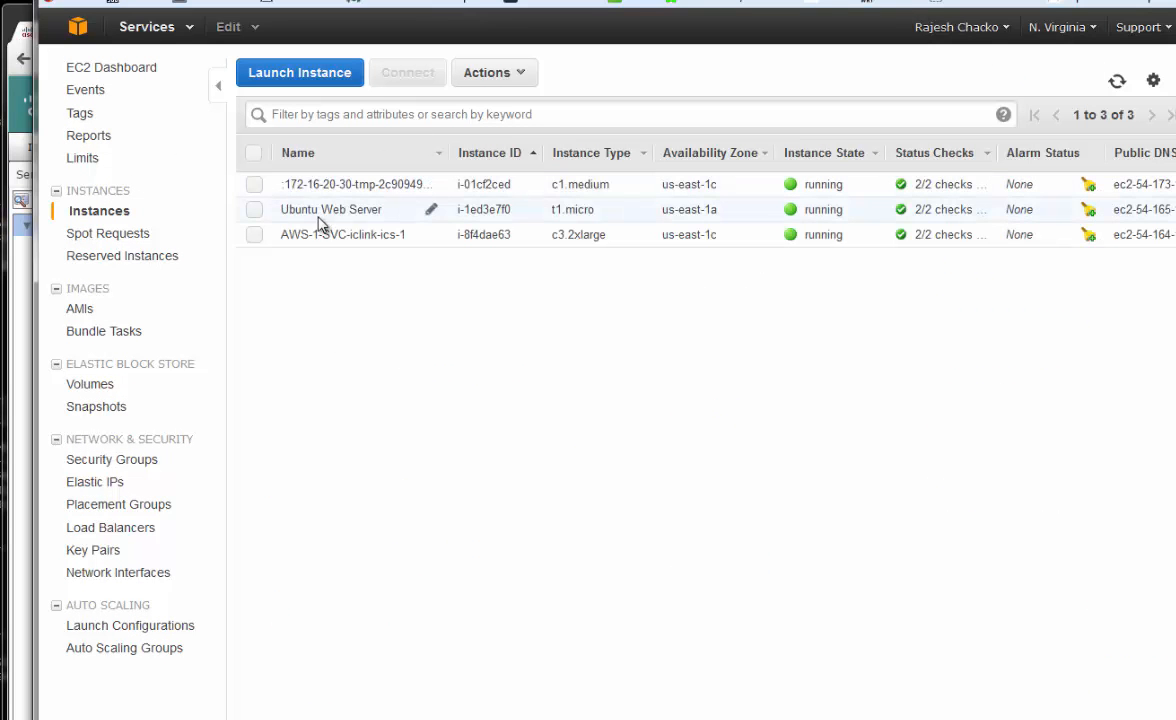
pyautogui.moveTo(283, 210); pyautogui.dragTo(570, 217)
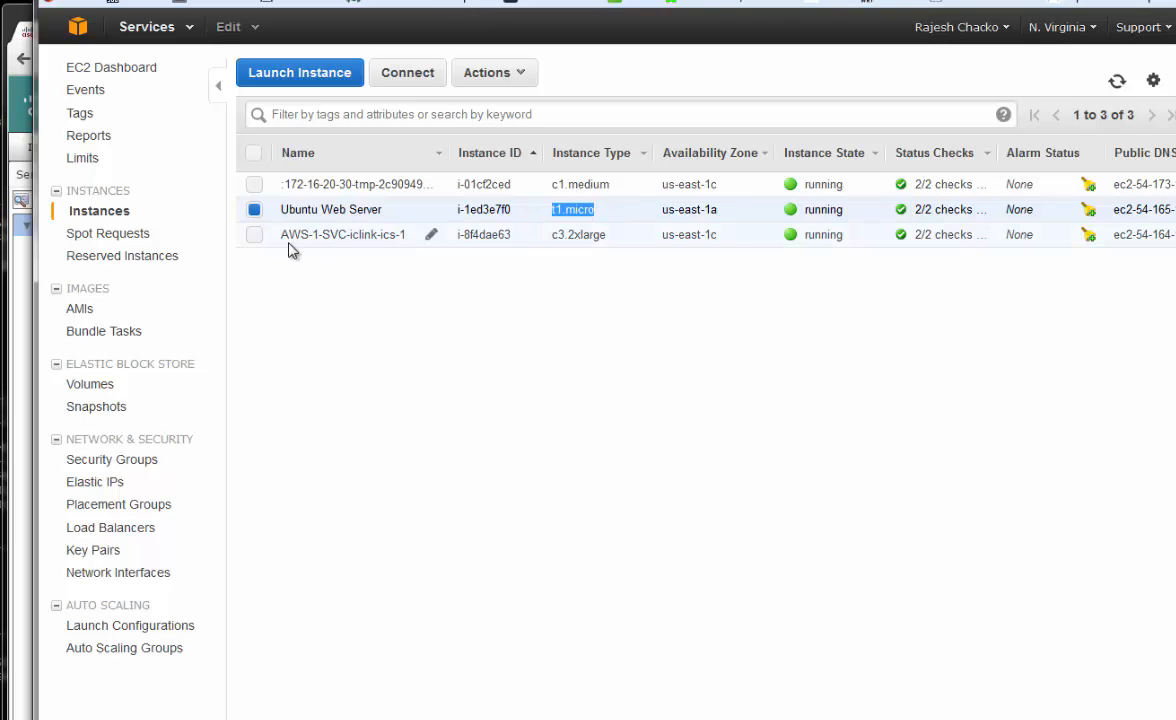
pyautogui.click(377, 241)
pyautogui.moveTo(378, 245); pyautogui.dragTo(390, 238)
pyautogui.click(578, 236)
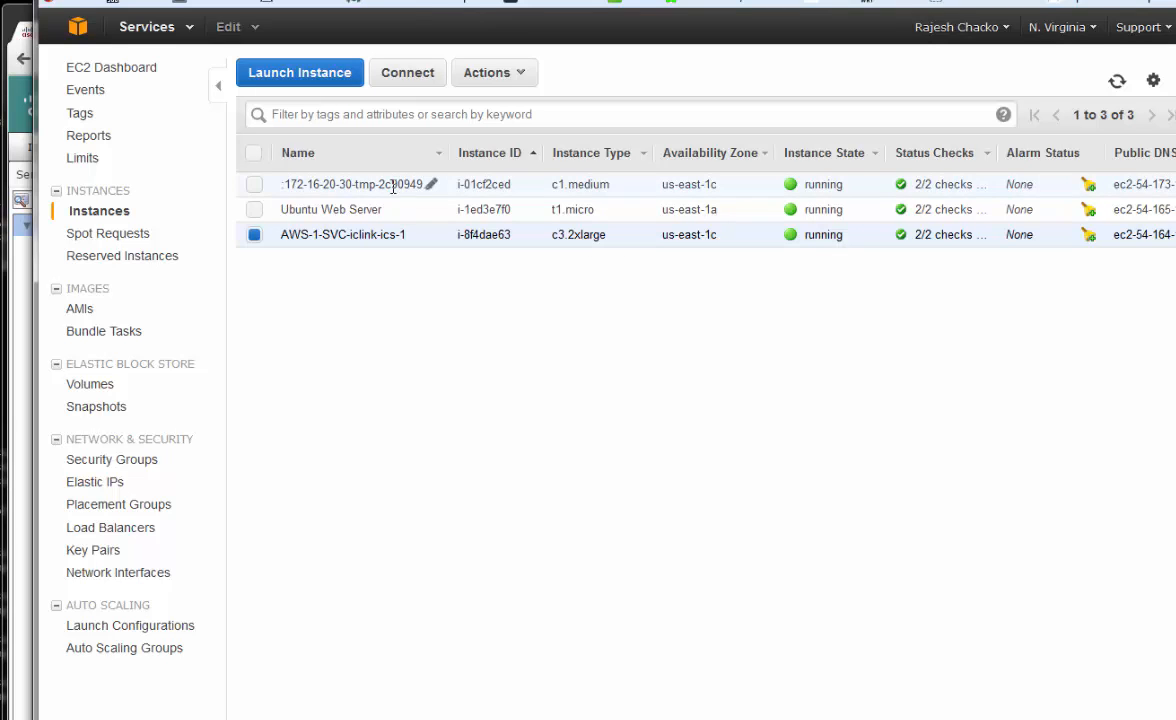
pyautogui.doubleClick(355, 184)
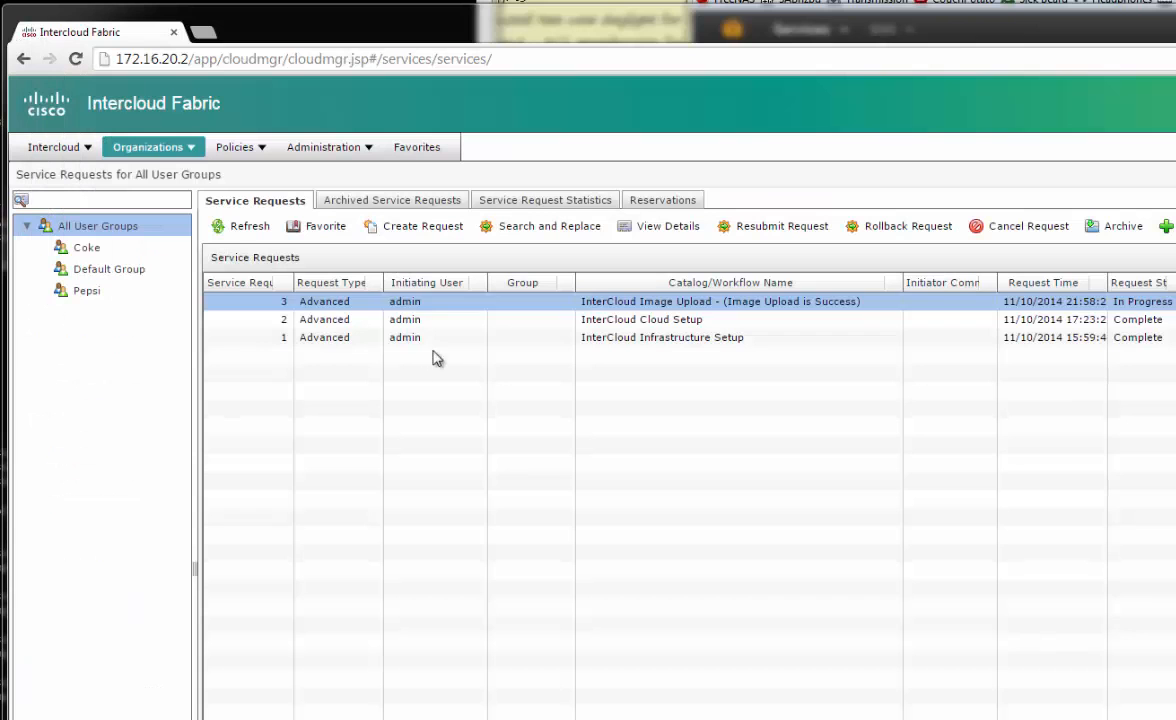
# Refresh the service requests to confirm the image upload succeeded, then return to Compute
pyautogui.click(240, 228)
pyautogui.click(585, 303)
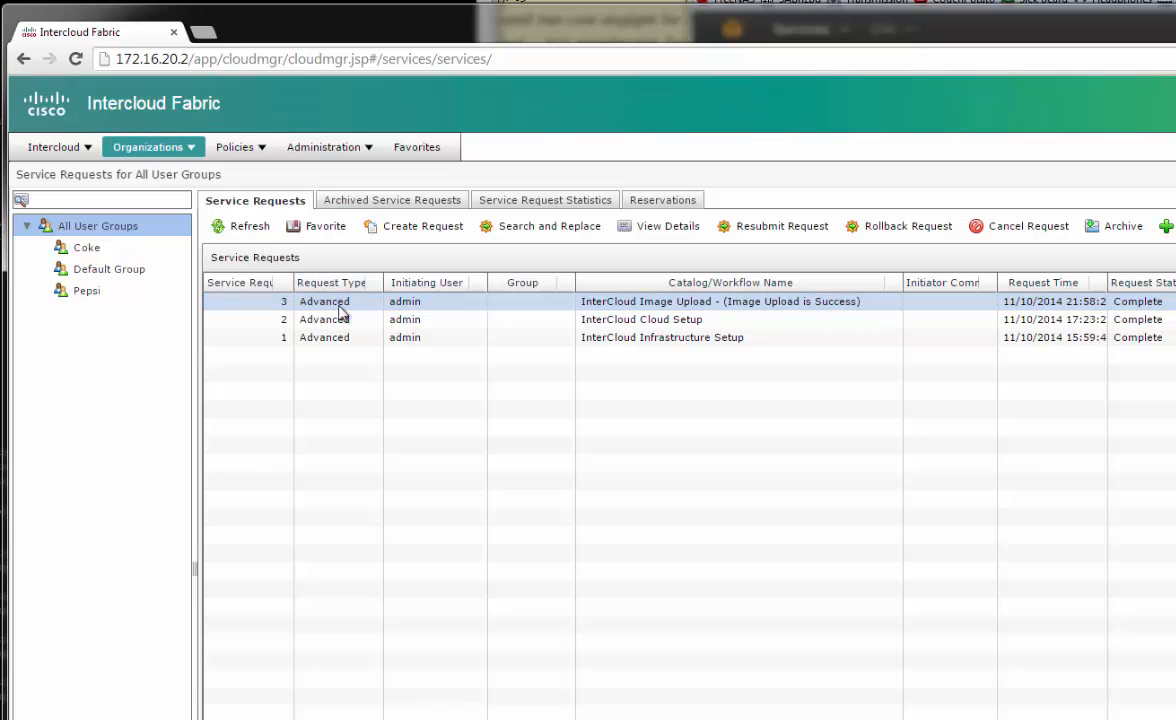
pyautogui.click(58, 147)
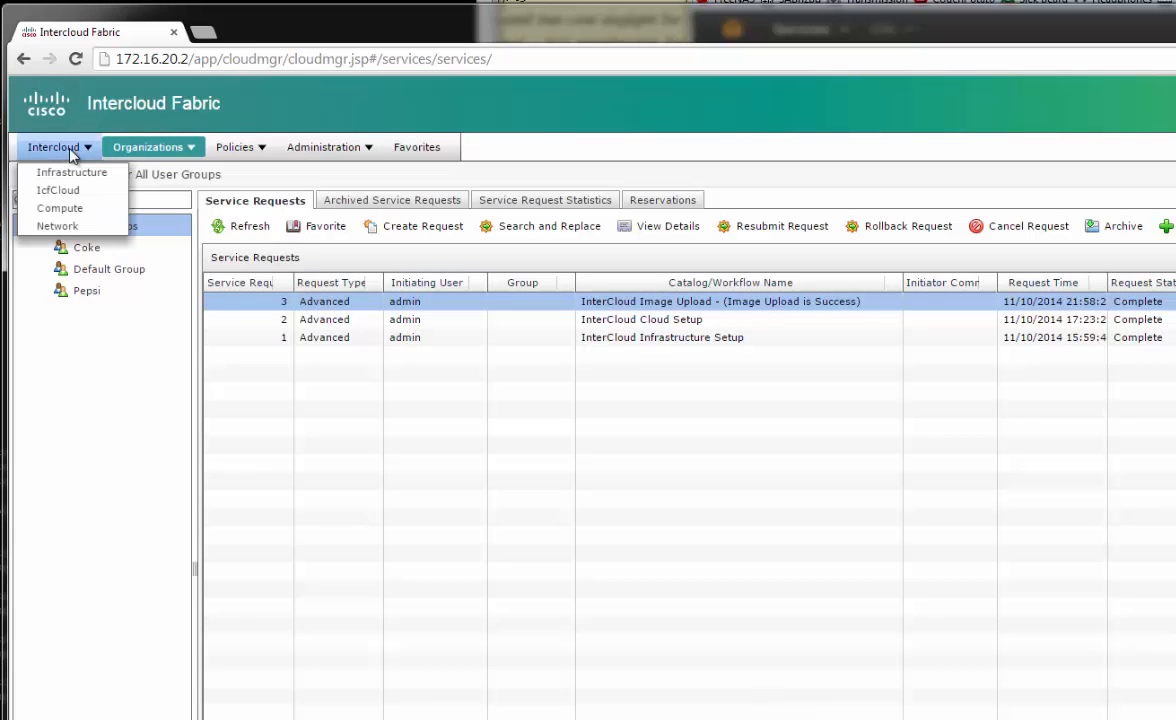
pyautogui.click(85, 218)
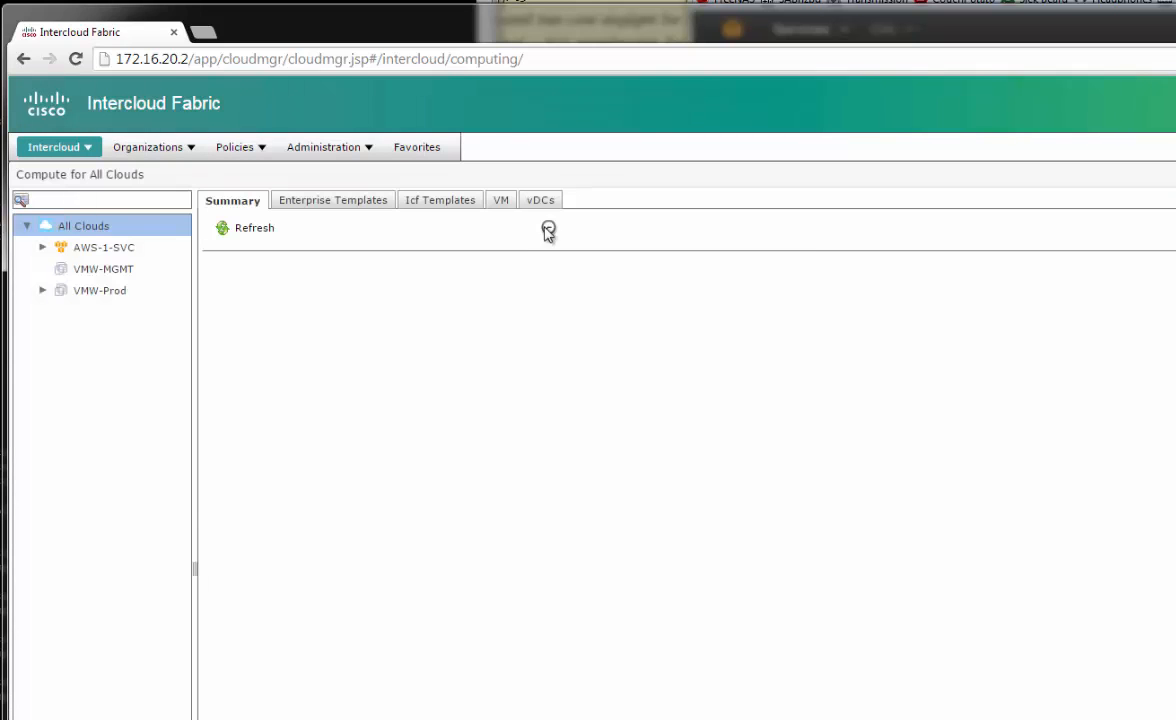
# Select CentOS-63-Minimal in Enterprise Templates and start Create Template in Cloud and Create Catalog
pyautogui.click(325, 200)
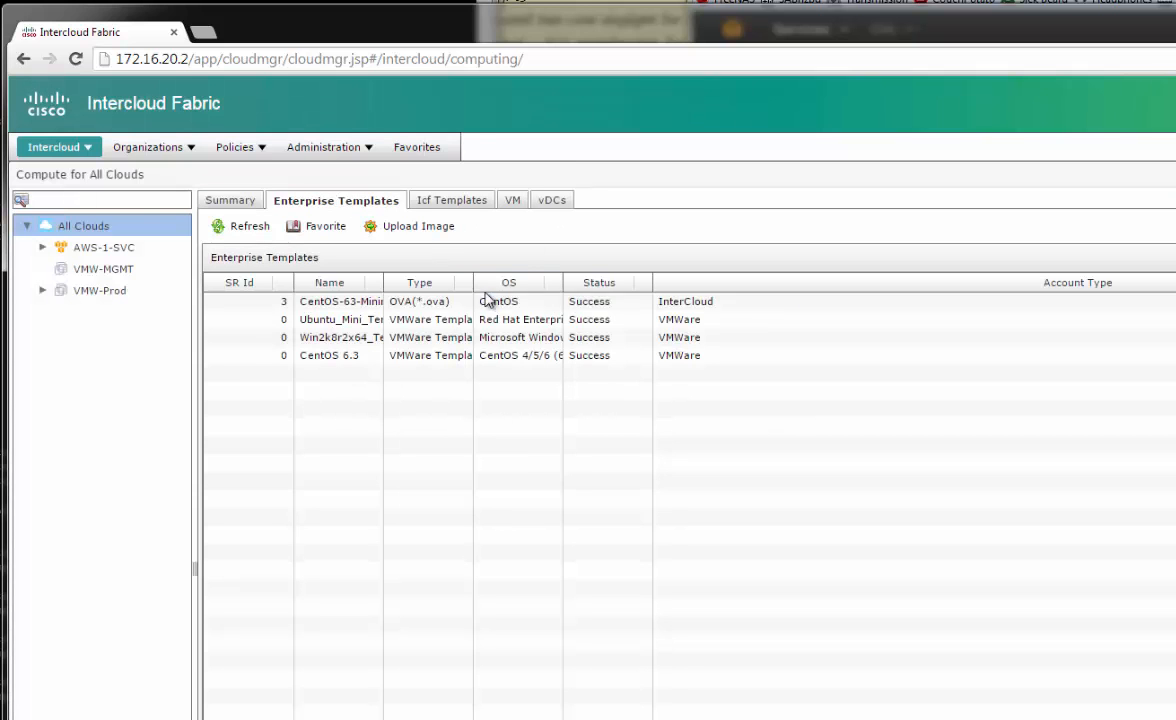
pyautogui.click(398, 304)
pyautogui.moveTo(383, 283); pyautogui.dragTo(428, 289)
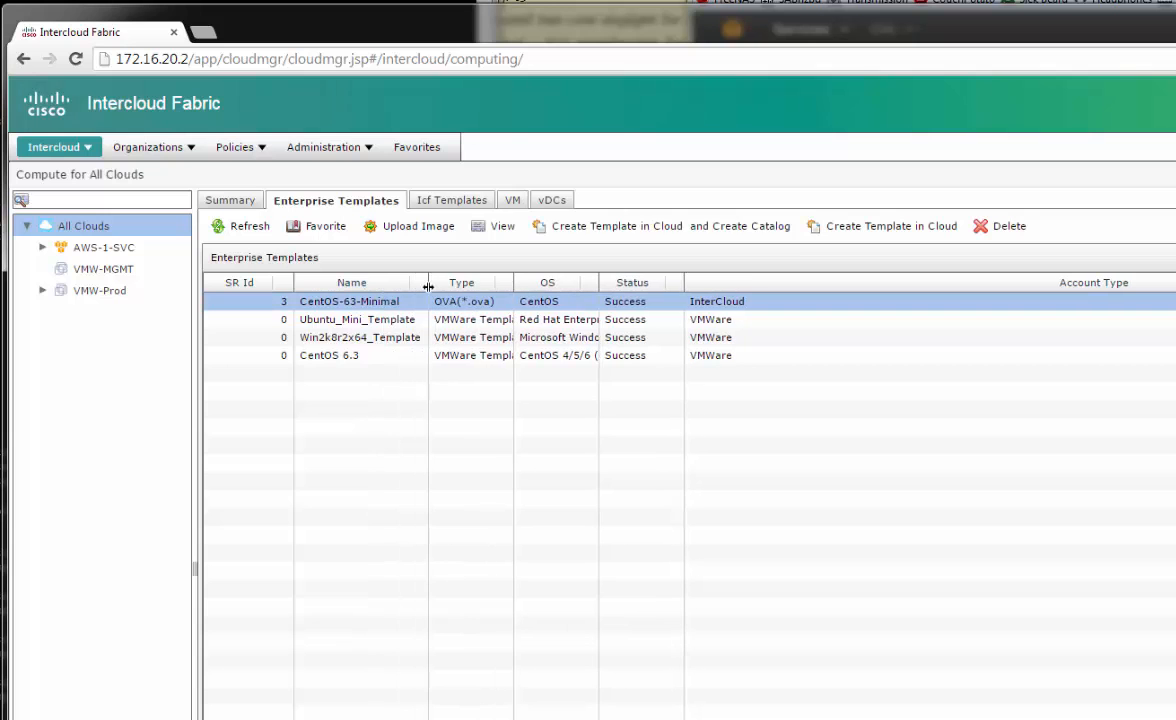
pyautogui.click(707, 226)
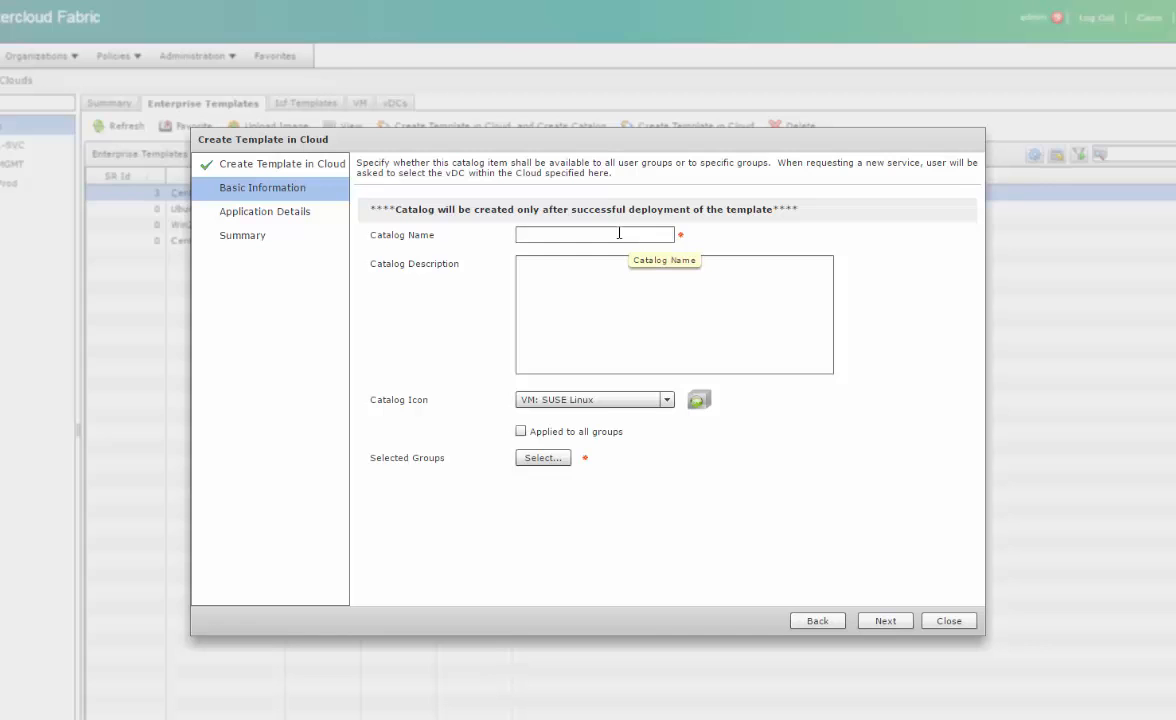
# Name the catalog CentOS Web Server with the VM: CentOS Linux icon, shared with Coke and Pepsi groups
pyautogui.click(619, 233)
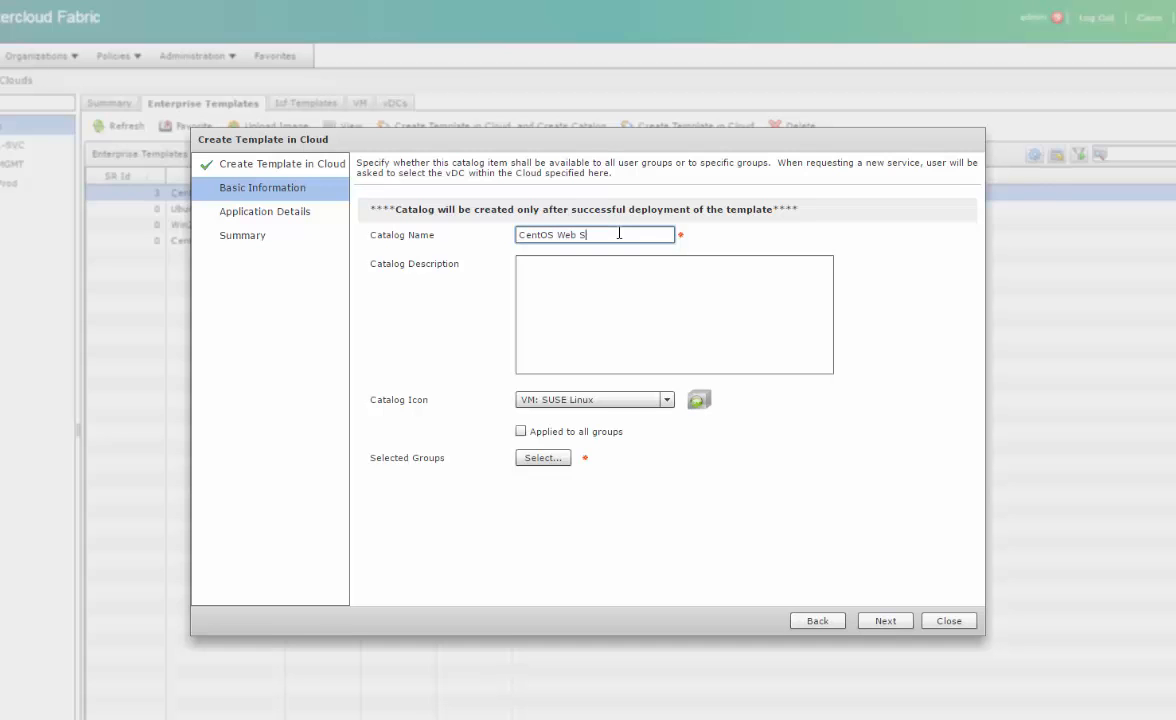
pyautogui.click(594, 400)
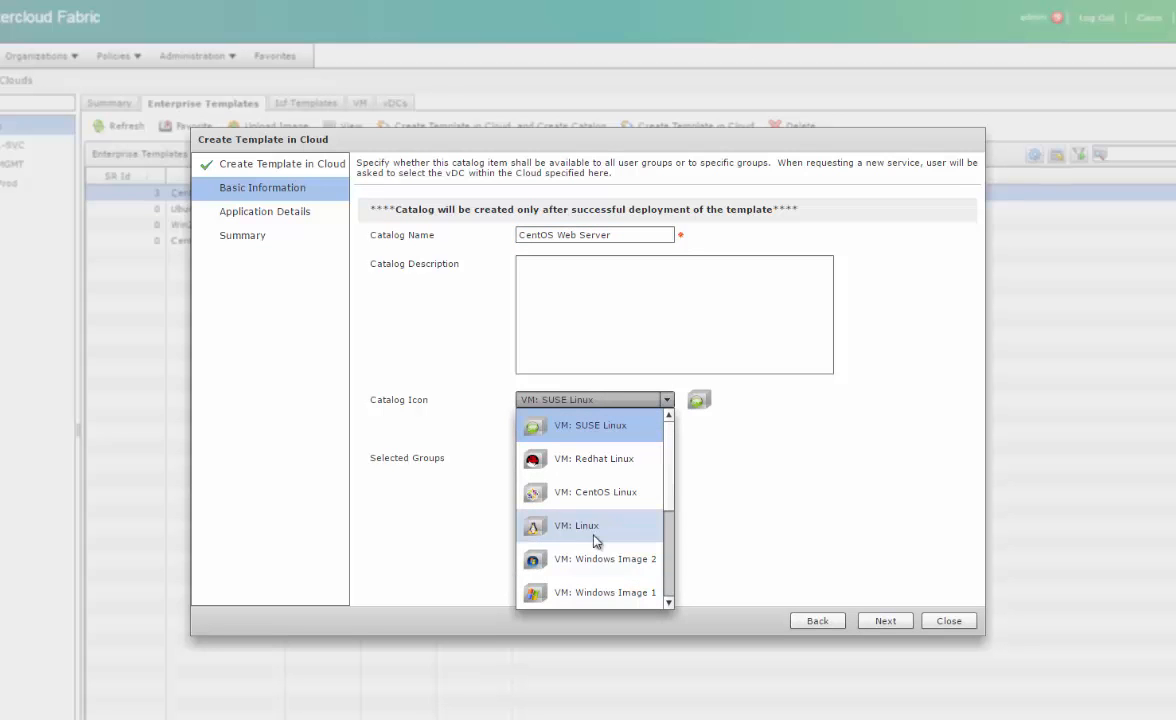
pyautogui.scroll(-1, 593, 580)
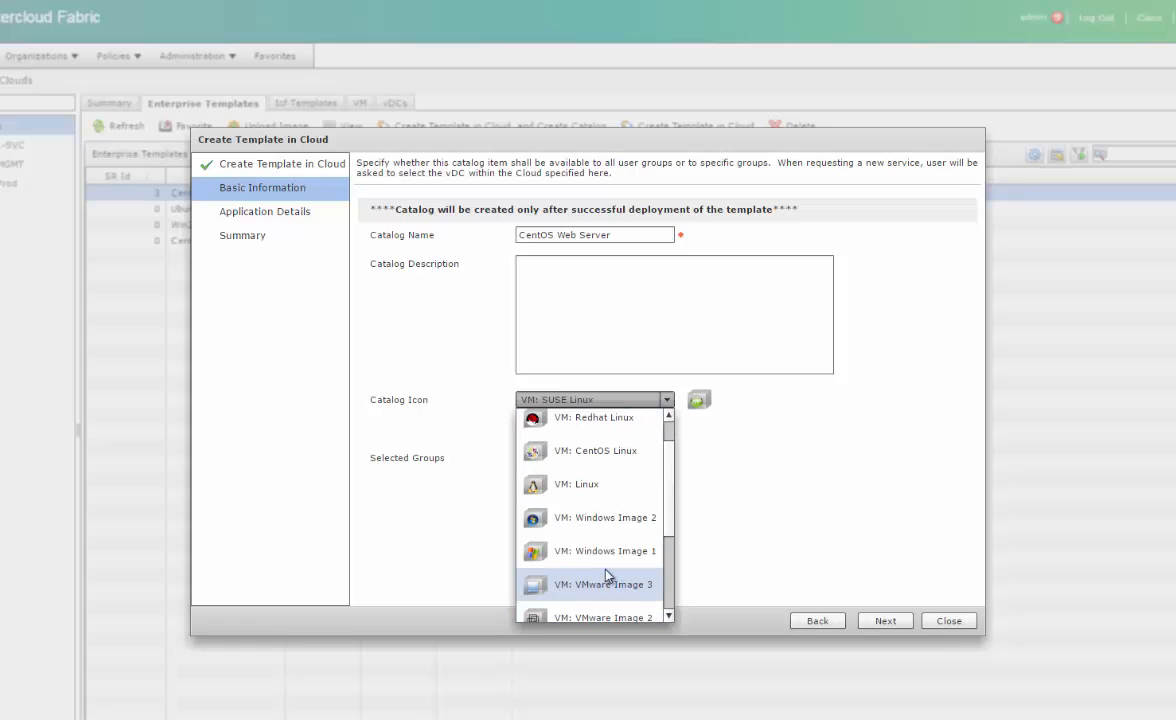
pyautogui.click(598, 450)
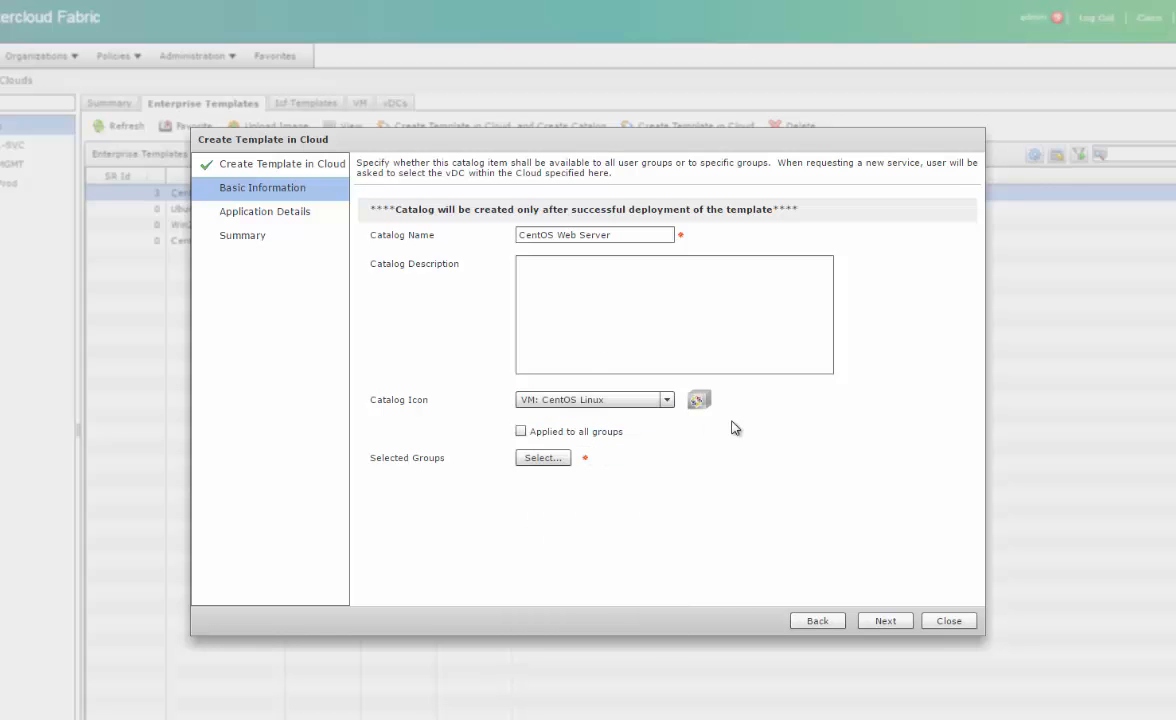
pyautogui.click(541, 458)
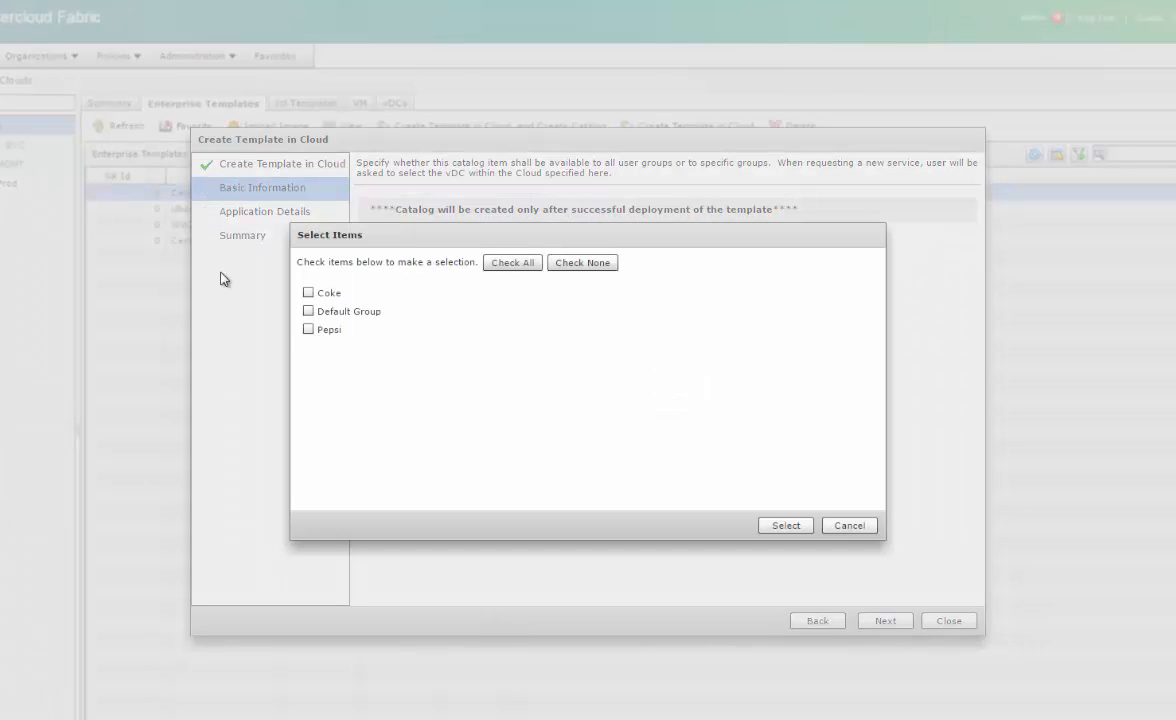
pyautogui.click(308, 292)
pyautogui.click(308, 329)
pyautogui.click(782, 525)
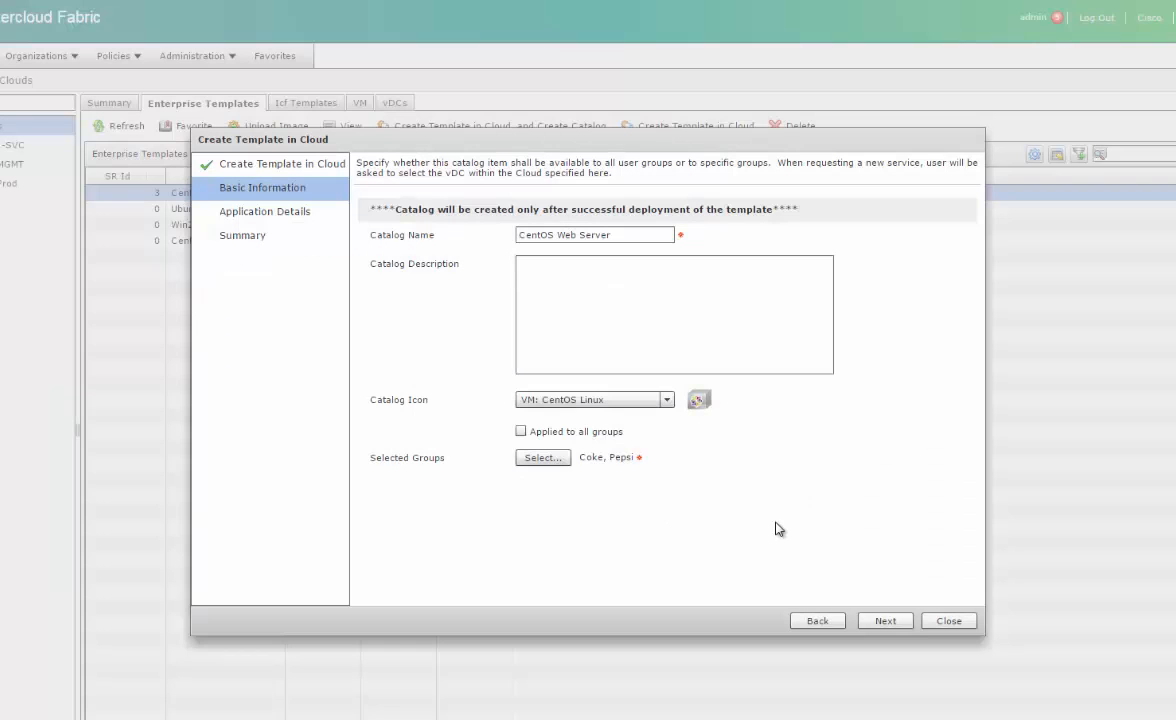
pyautogui.click(889, 620)
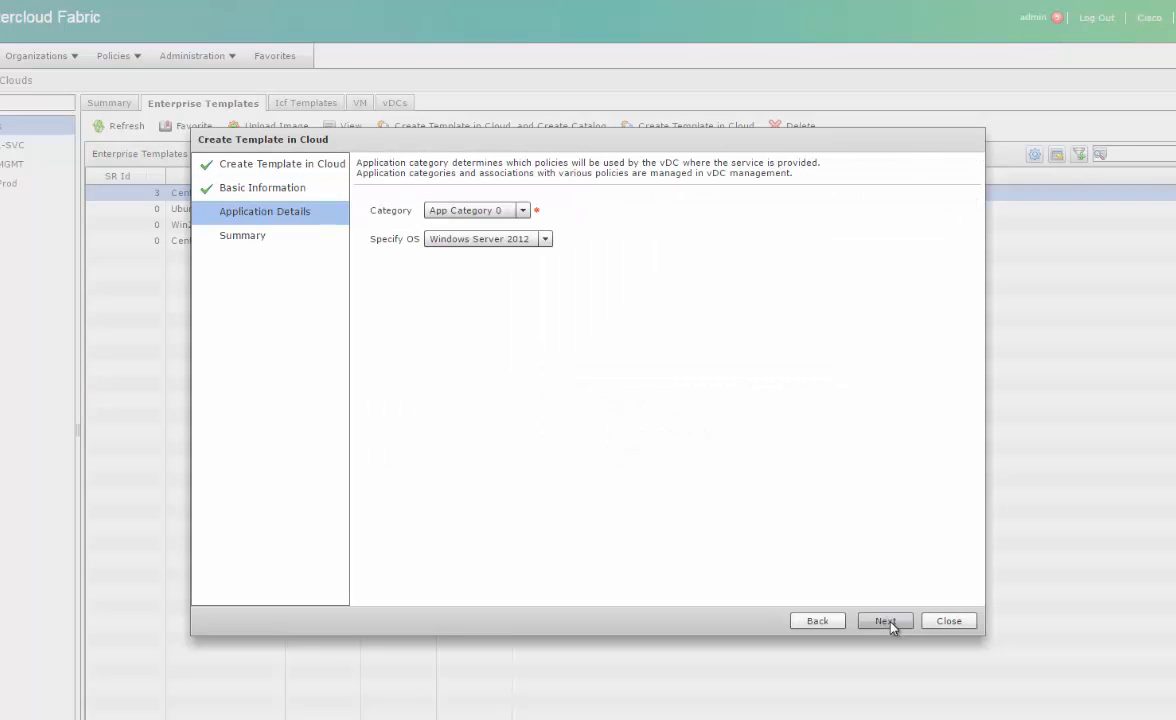
# Keep App Category 0, set the OS to Linux - CentOS, and advance to the Summary
pyautogui.click(484, 211)
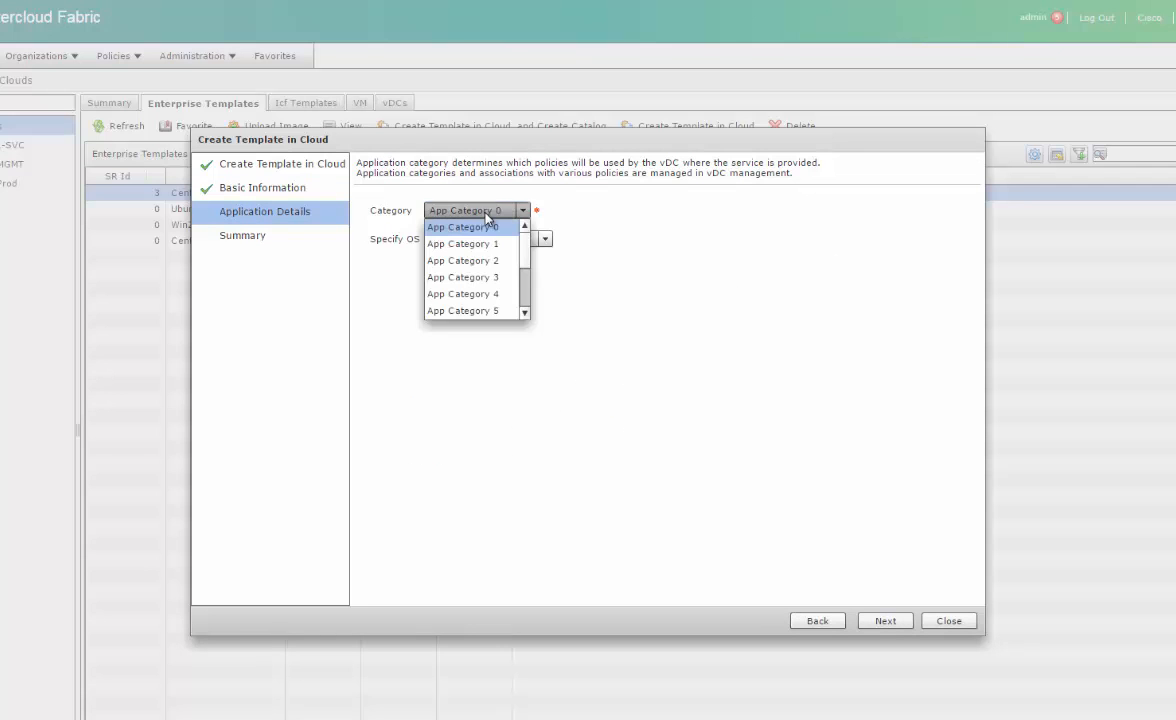
pyautogui.click(685, 212)
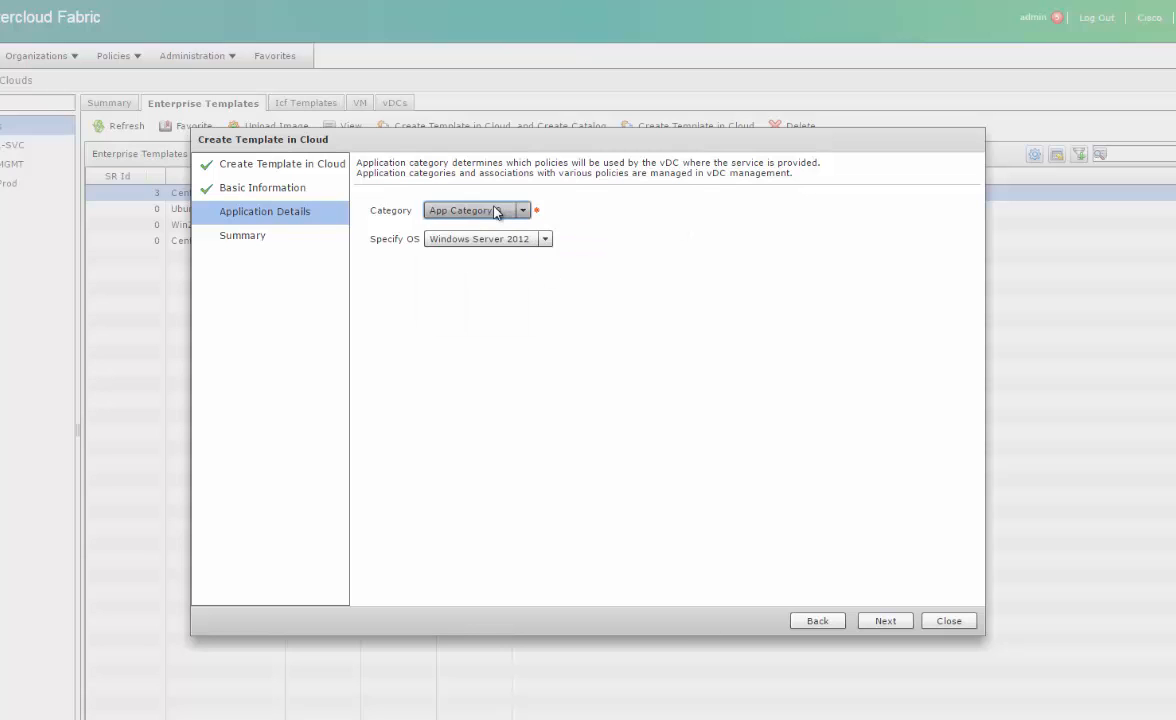
pyautogui.click(845, 621)
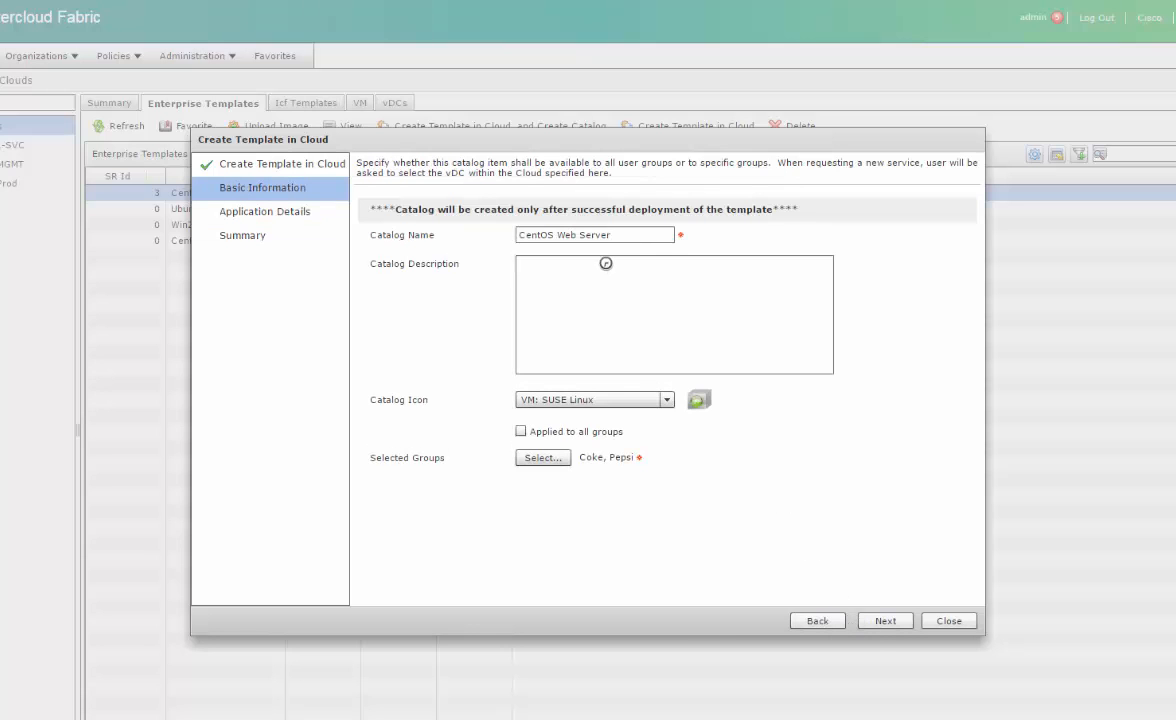
pyautogui.click(885, 621)
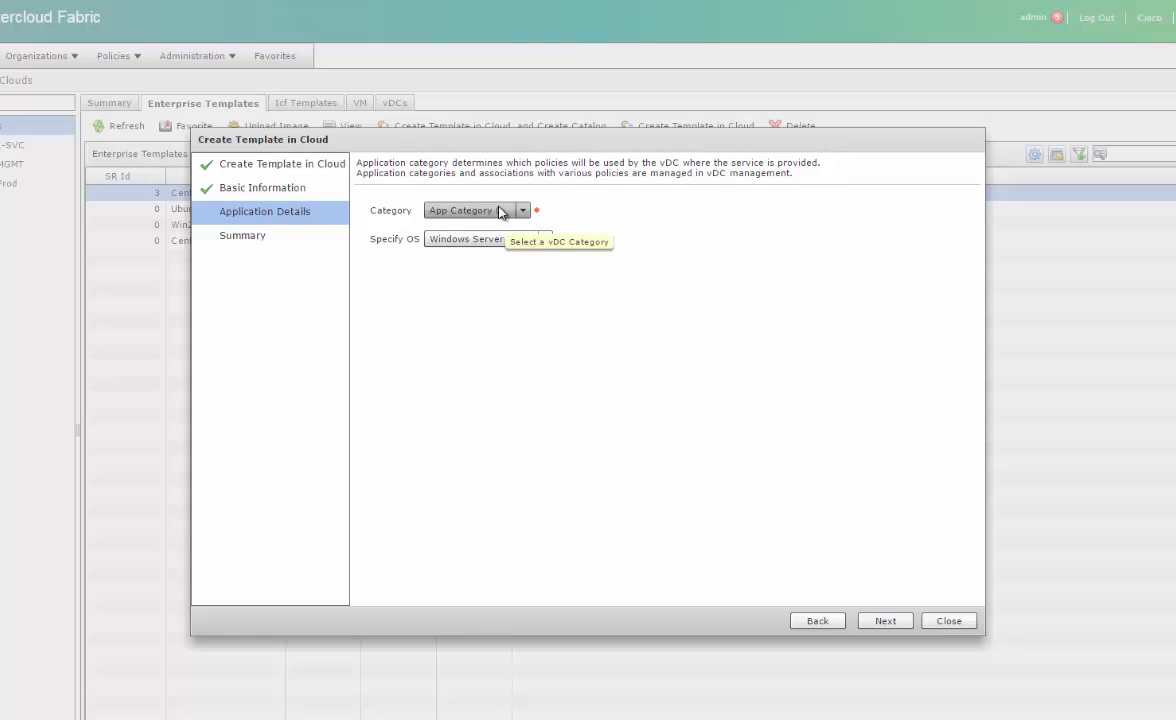
pyautogui.click(512, 241)
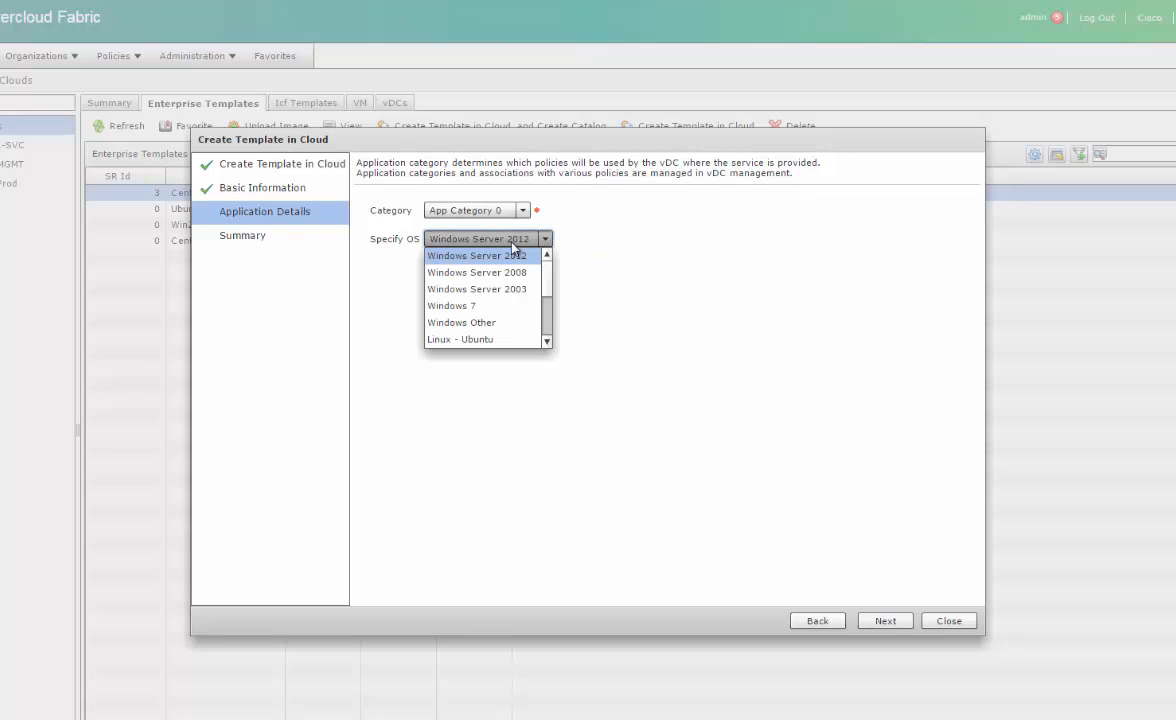
pyautogui.scroll(-1, 496, 333)
pyautogui.click(486, 339)
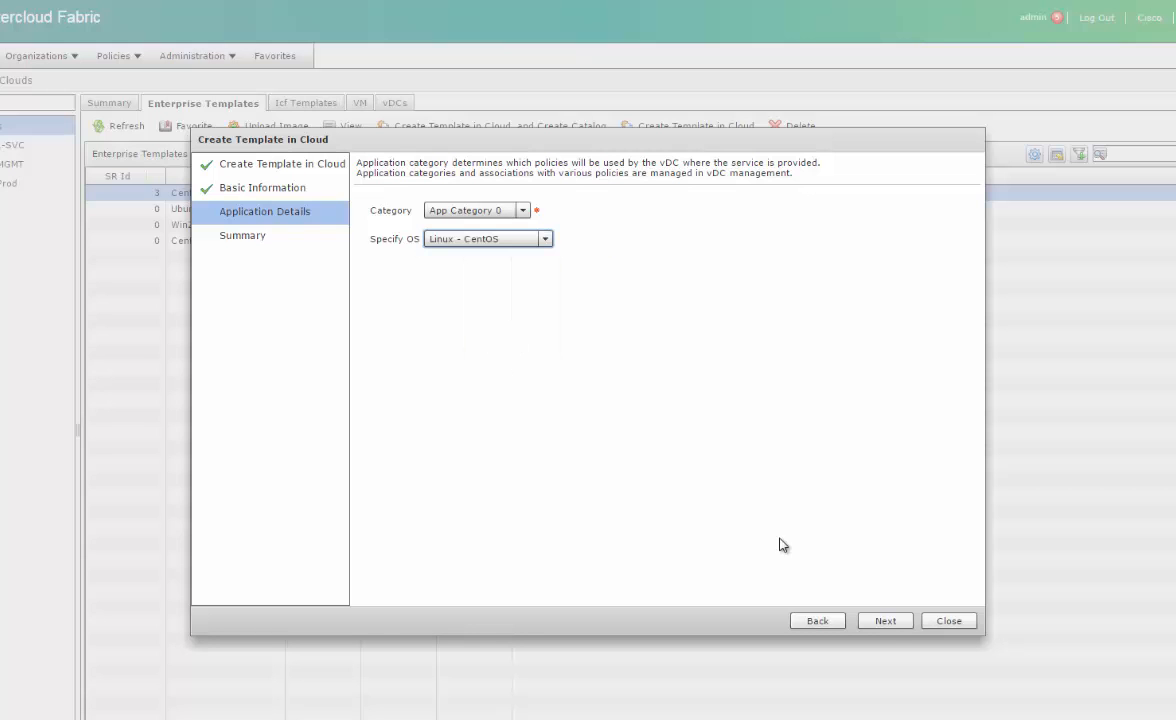
pyautogui.click(885, 621)
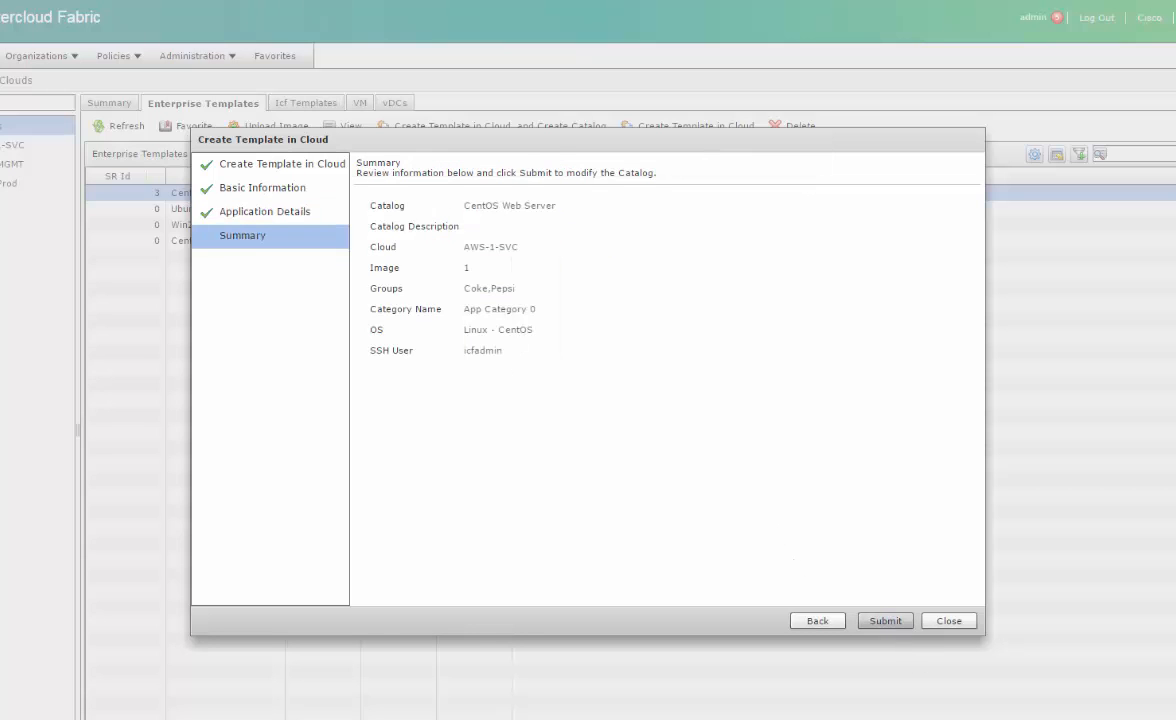
# Submit the CentOS Web Server template request and widen the templates list's Type column
pyautogui.click(885, 621)
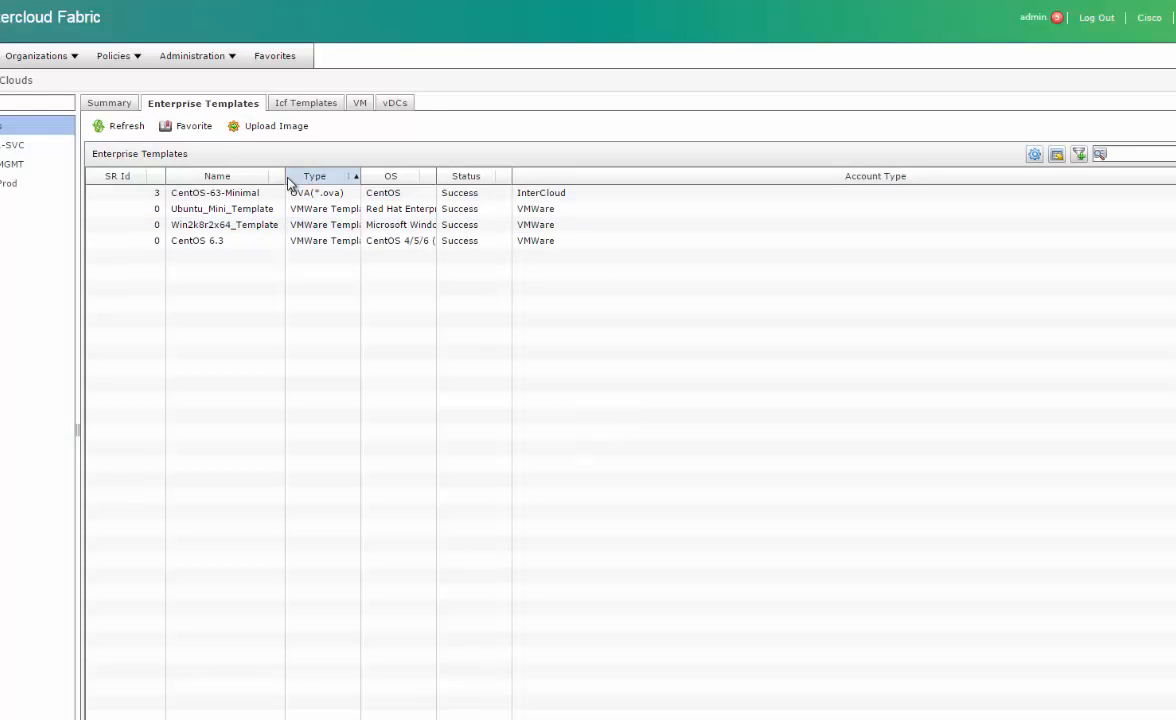
pyautogui.moveTo(360, 179); pyautogui.dragTo(419, 181)
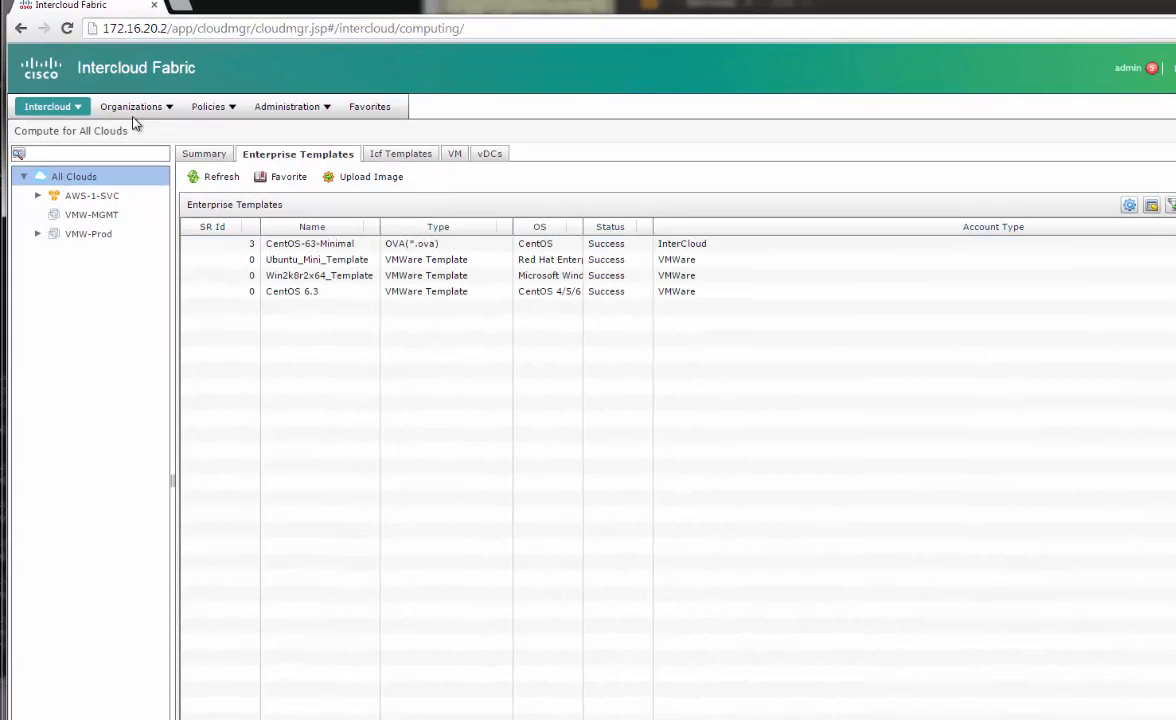
# Go to Policies > Virtual/Hypervisor Policies > Virtual Data Centers
pyautogui.click(210, 106)
pyautogui.moveTo(228, 150)
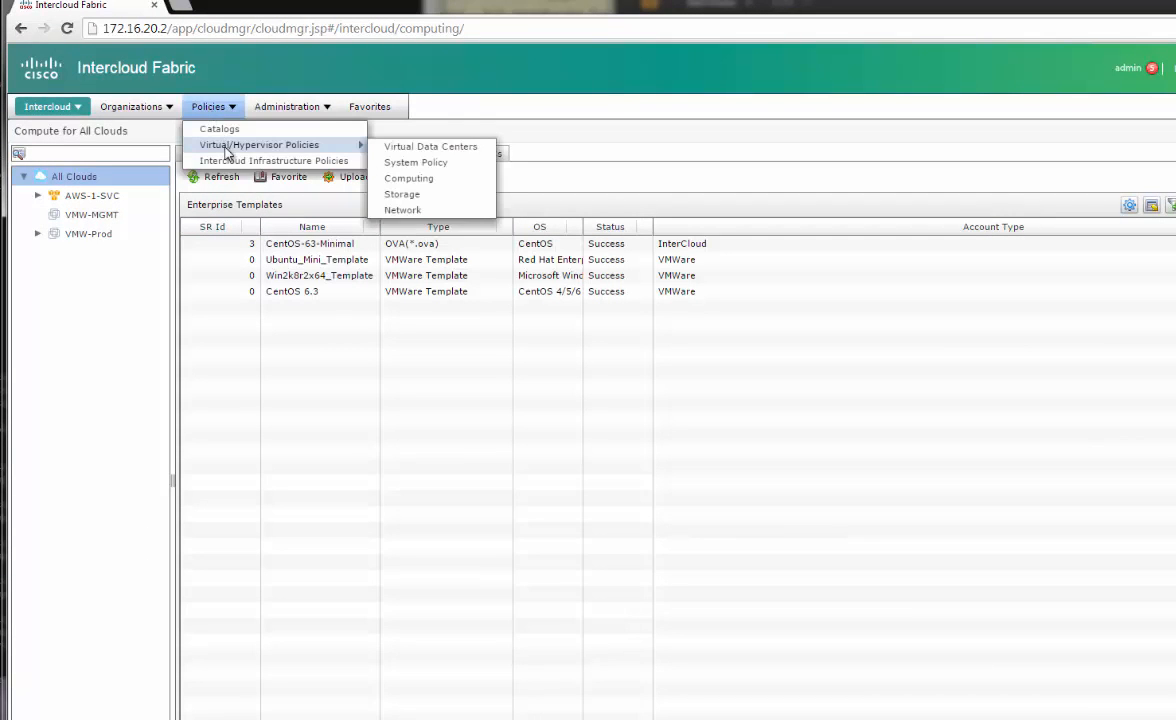
pyautogui.click(430, 147)
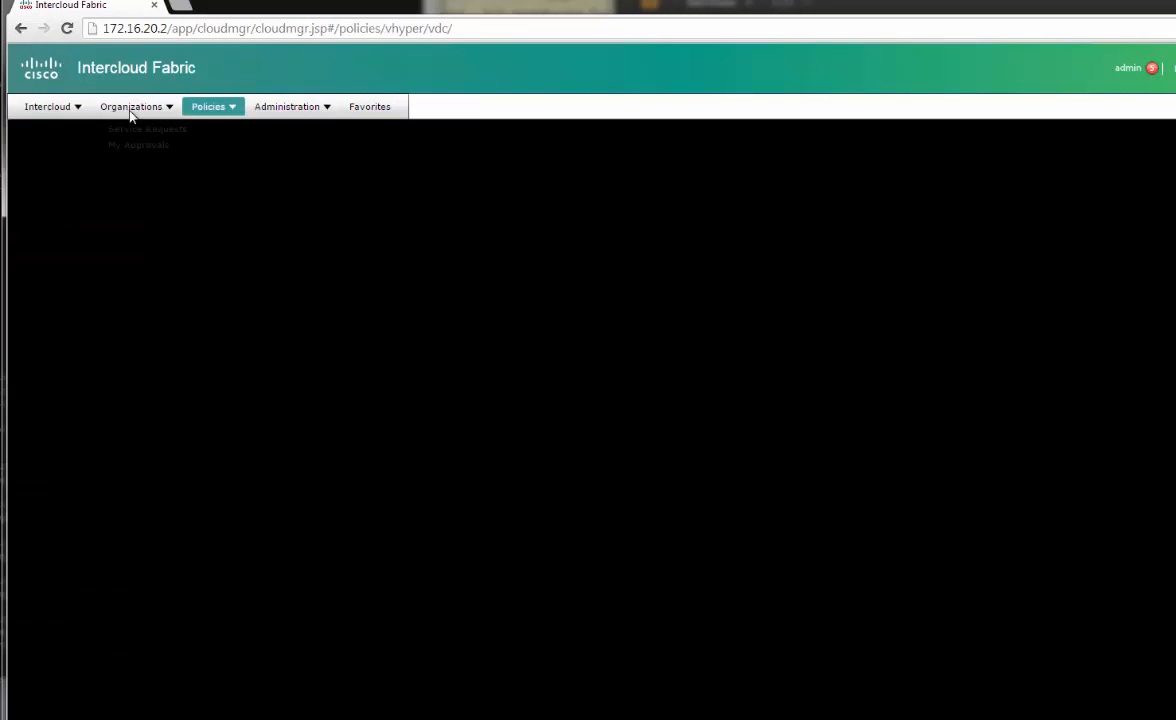
pyautogui.click(124, 106)
# Review the workflow log of request 4, the in-progress InterCloud Create Template, then close it
pyautogui.click(147, 123)
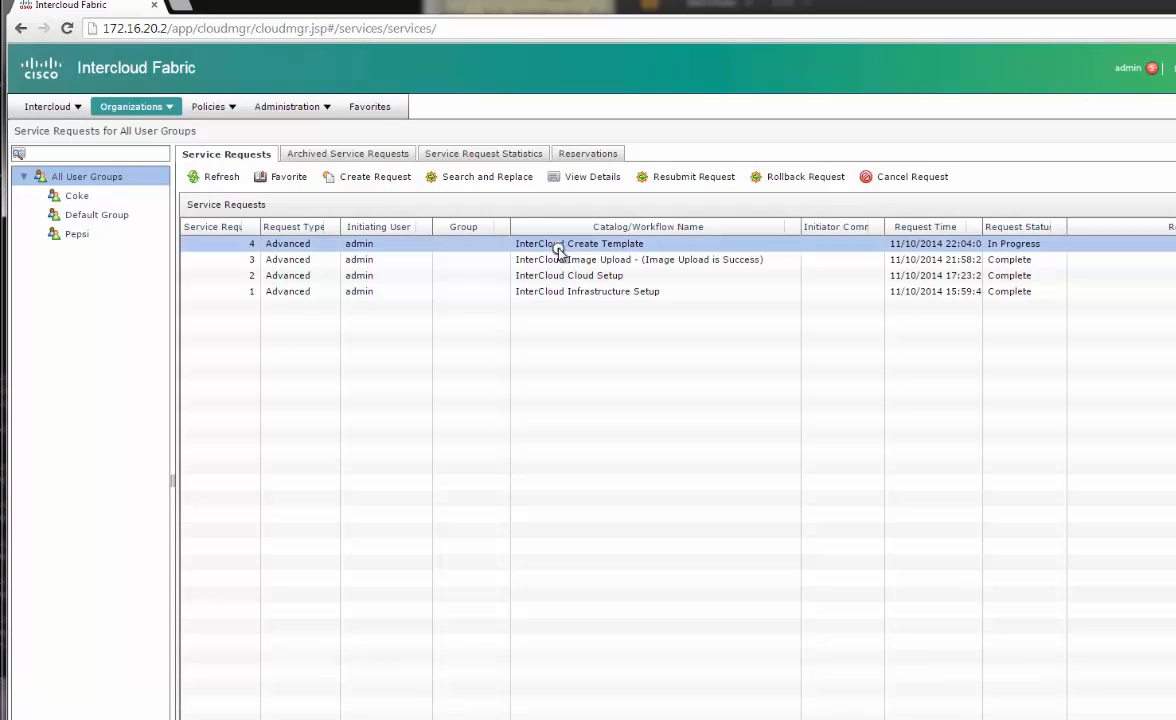
pyautogui.click(215, 176)
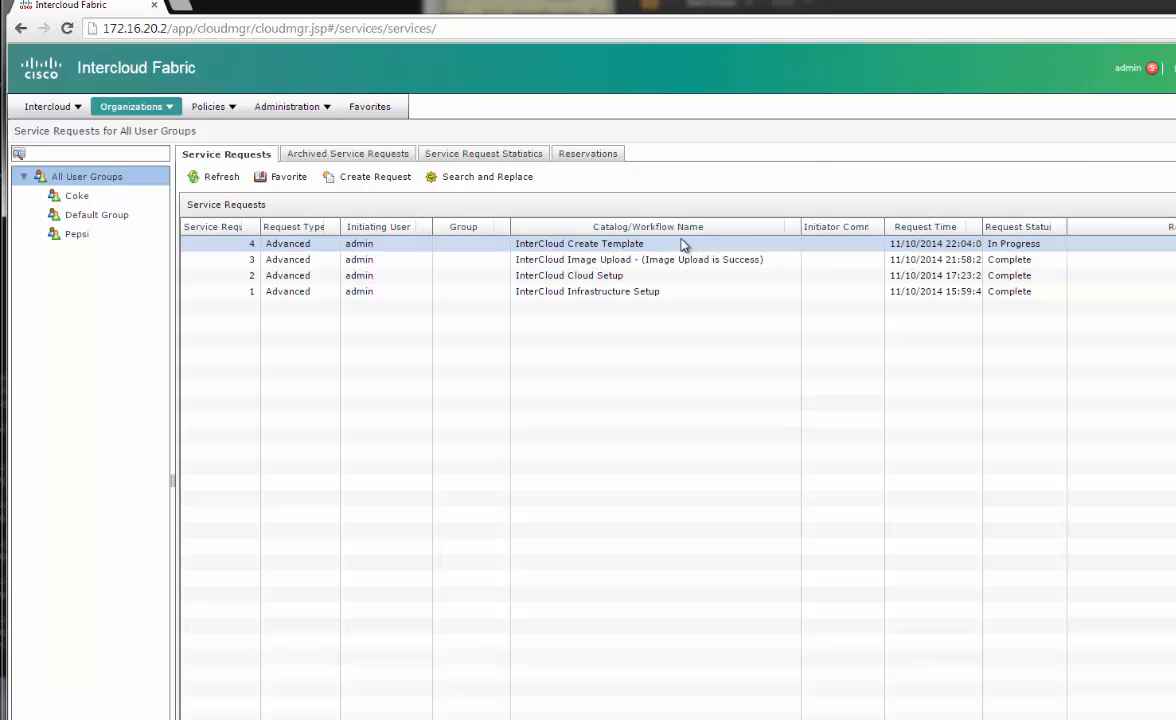
pyautogui.doubleClick(665, 245)
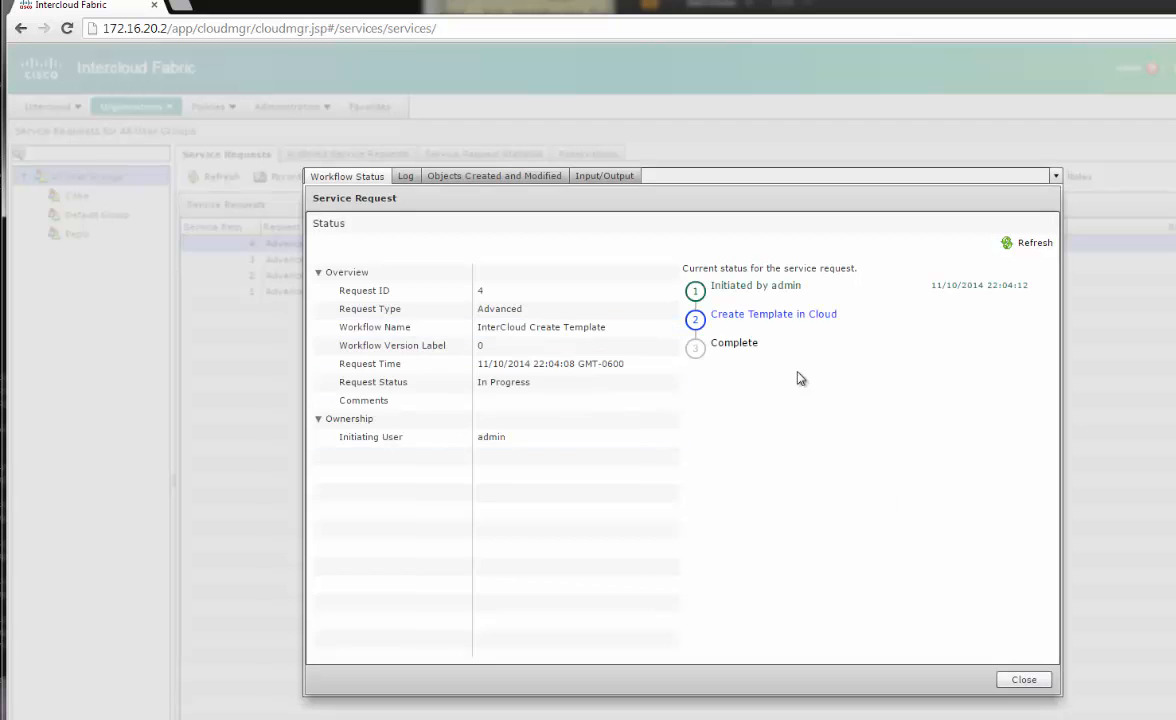
pyautogui.click(405, 176)
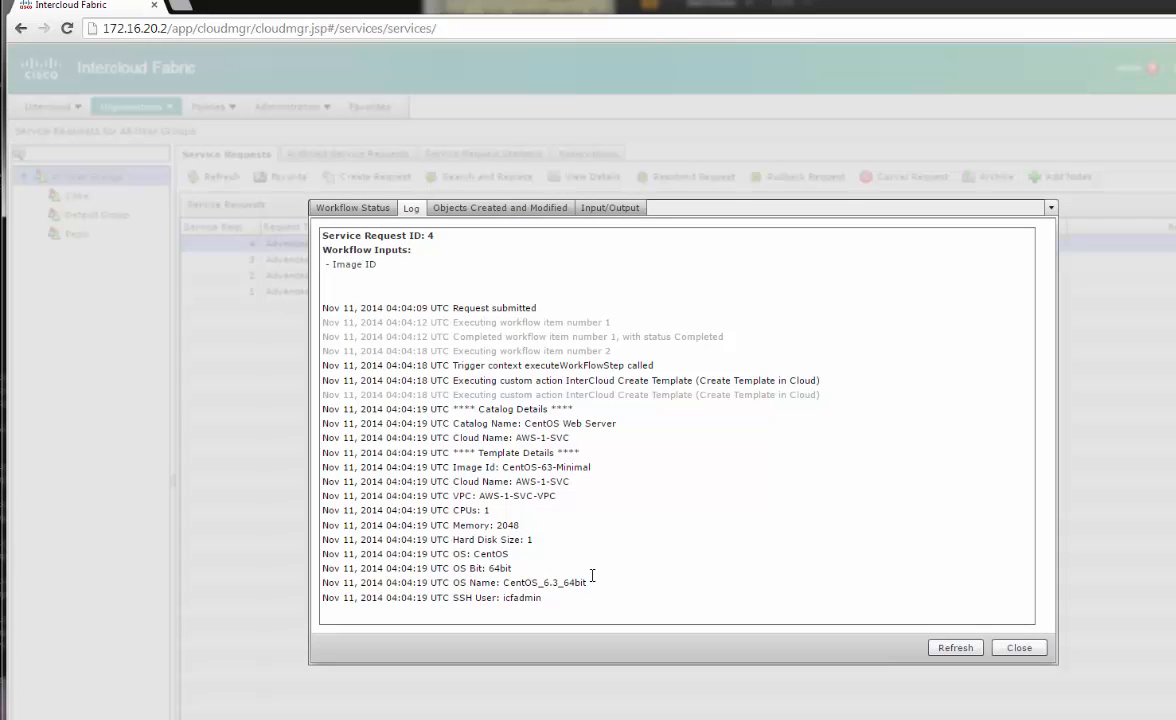
pyautogui.click(1019, 647)
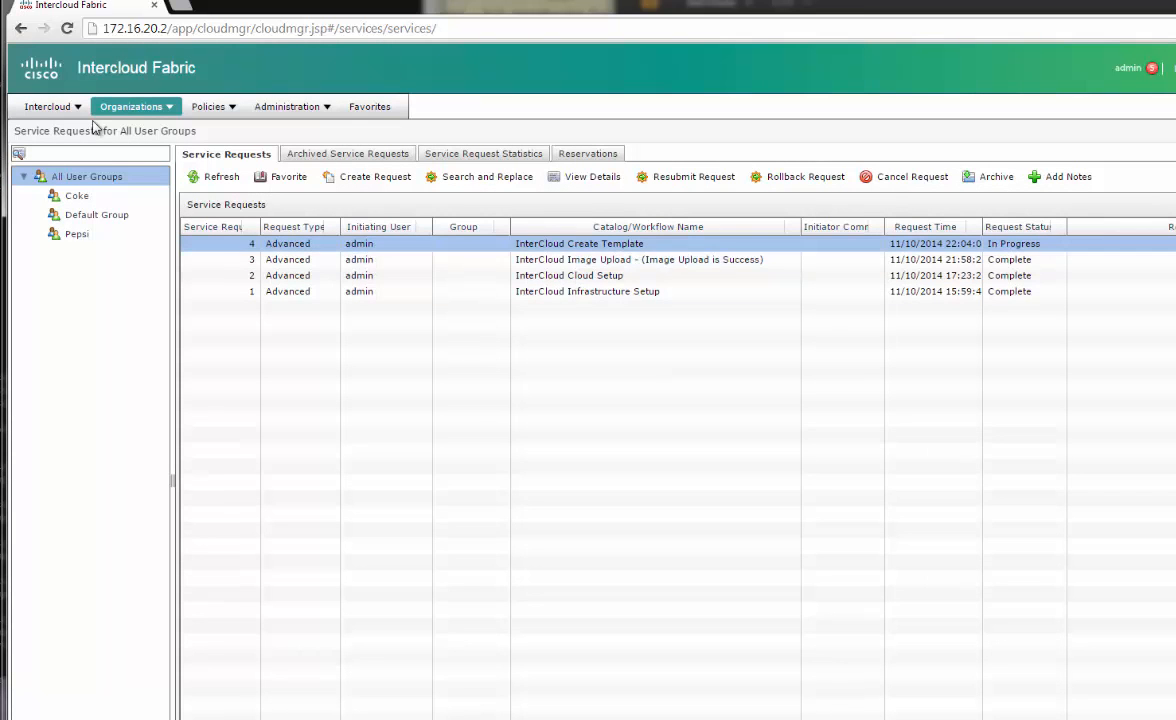
# Show the Enterprise Templates list for all clouds, select CentOS 6.3, and widen the Name column
pyautogui.click(47, 106)
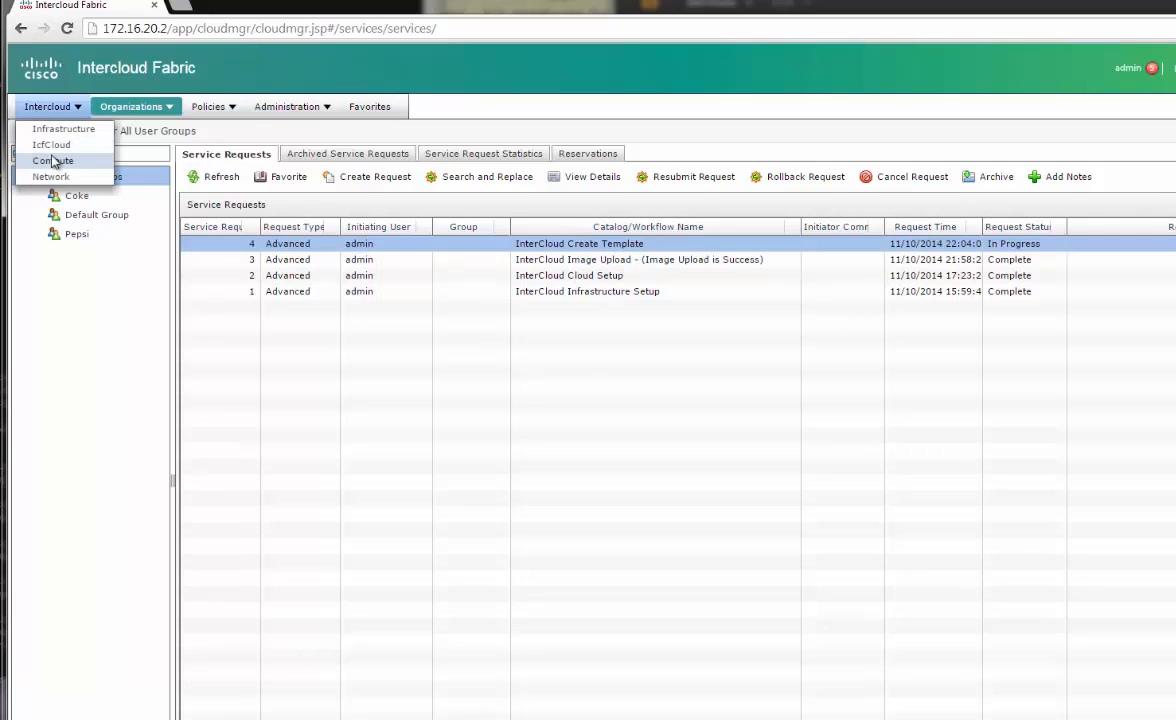
pyautogui.click(52, 161)
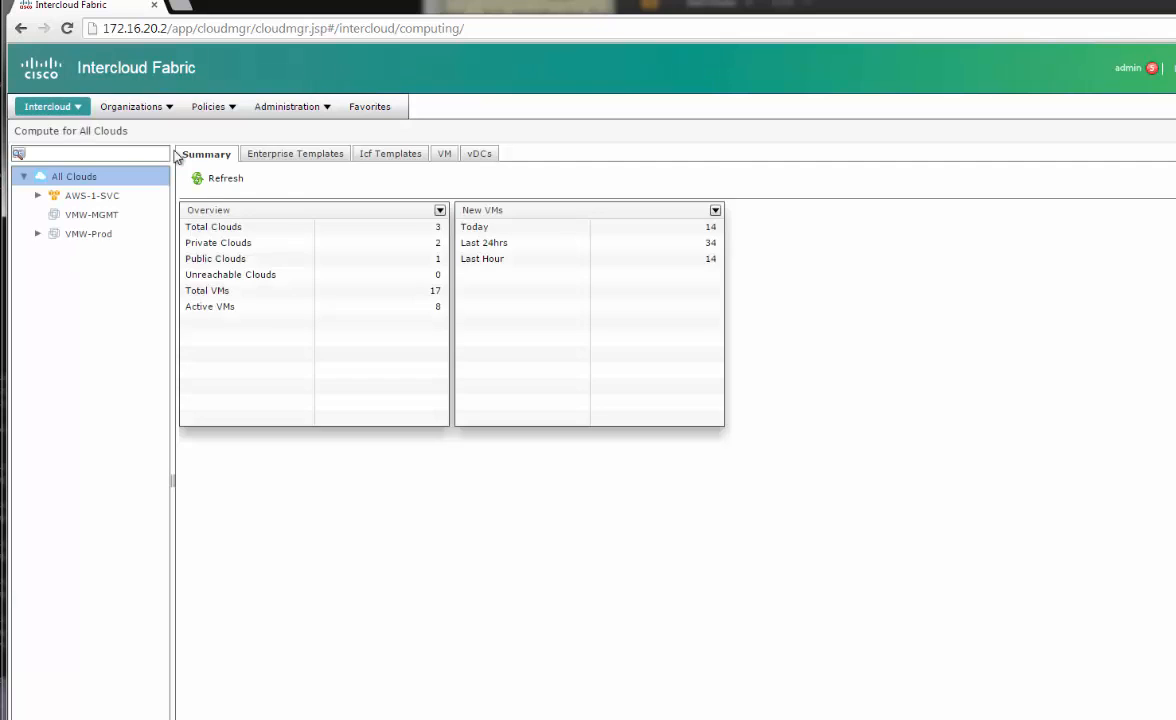
pyautogui.click(295, 153)
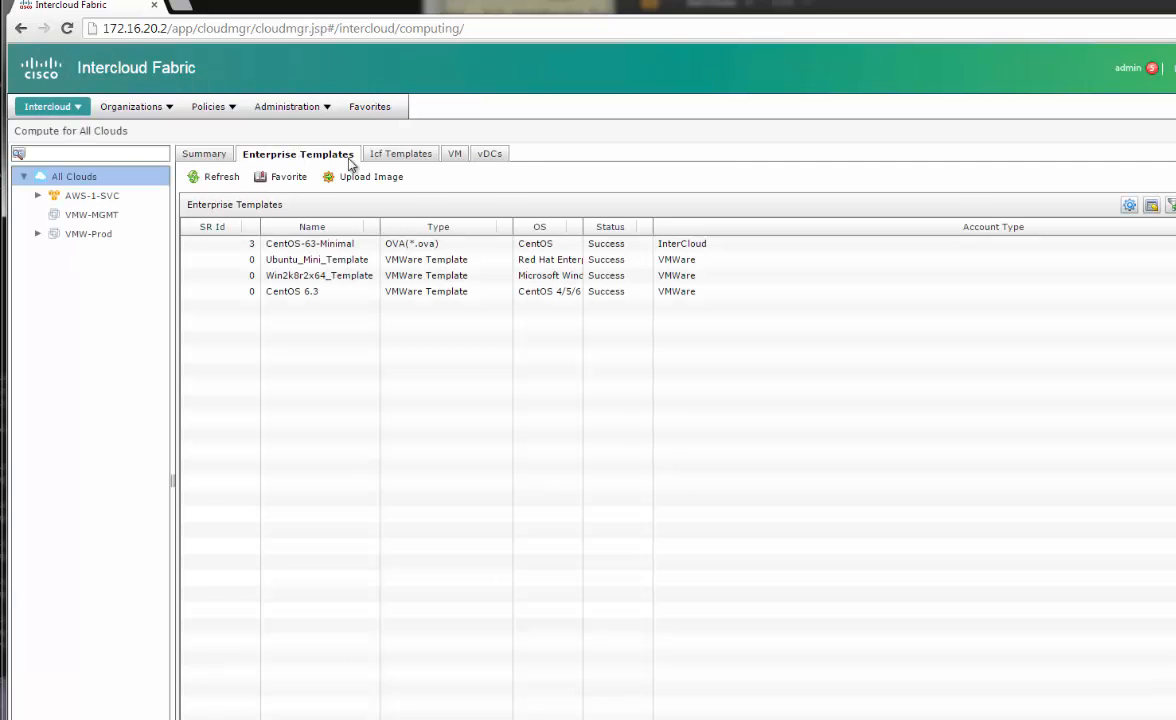
pyautogui.click(320, 261)
pyautogui.click(307, 277)
pyautogui.click(303, 292)
pyautogui.moveTo(380, 227); pyautogui.dragTo(399, 231)
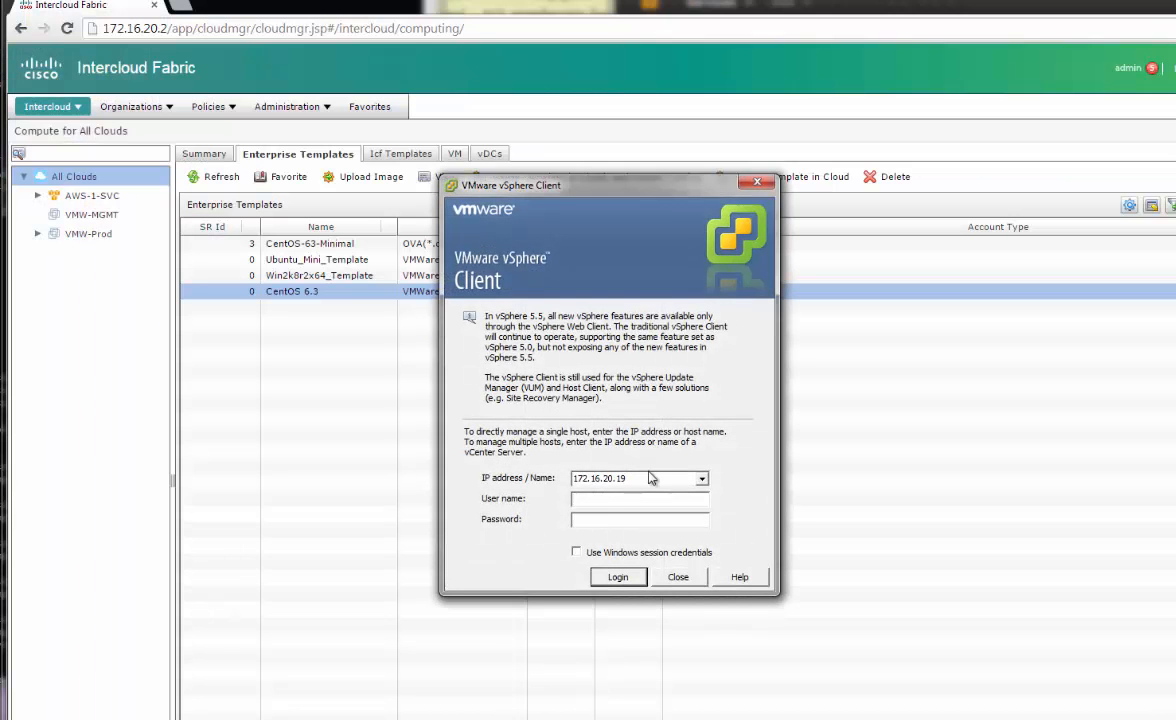
# Log in to vCenter server 172.16.20.20 with the saved user name and password
pyautogui.click(653, 478)
pyautogui.press('BackSpace')
pyautogui.press('BackSpace')
pyautogui.press('BackSpace')
pyautogui.press('BackSpace')
pyautogui.press('BackSpace')
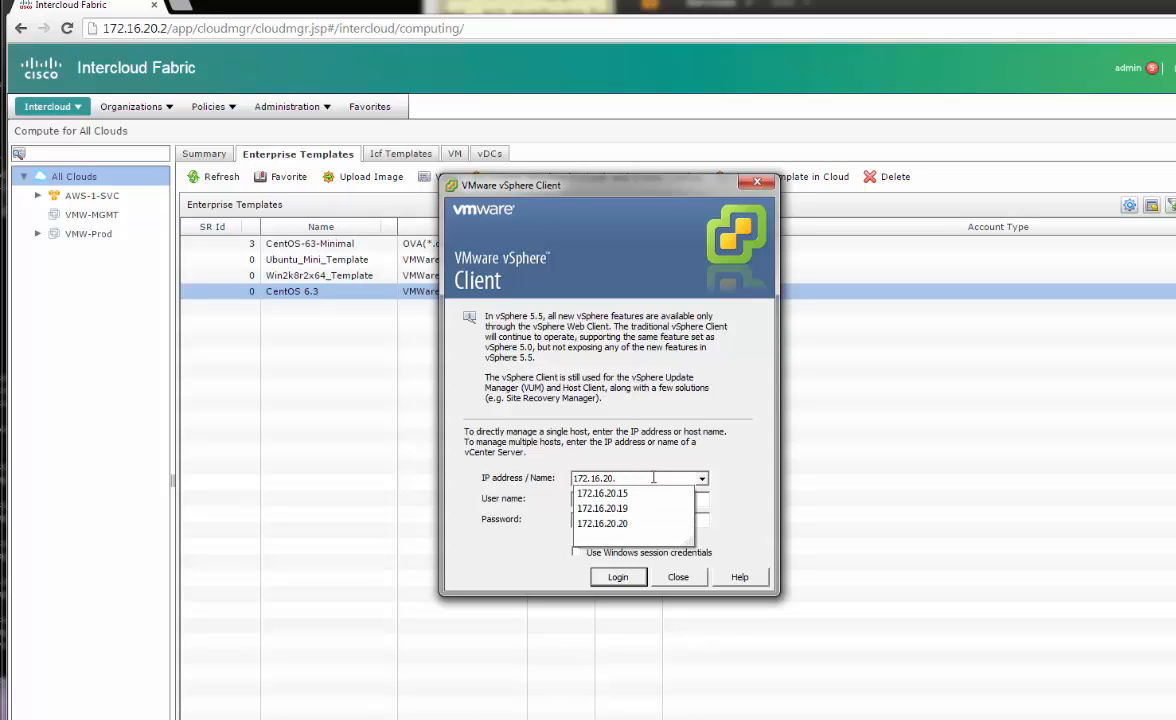
pyautogui.press('Down')
pyautogui.press('Down')
pyautogui.press('Down')
pyautogui.press('Tab')
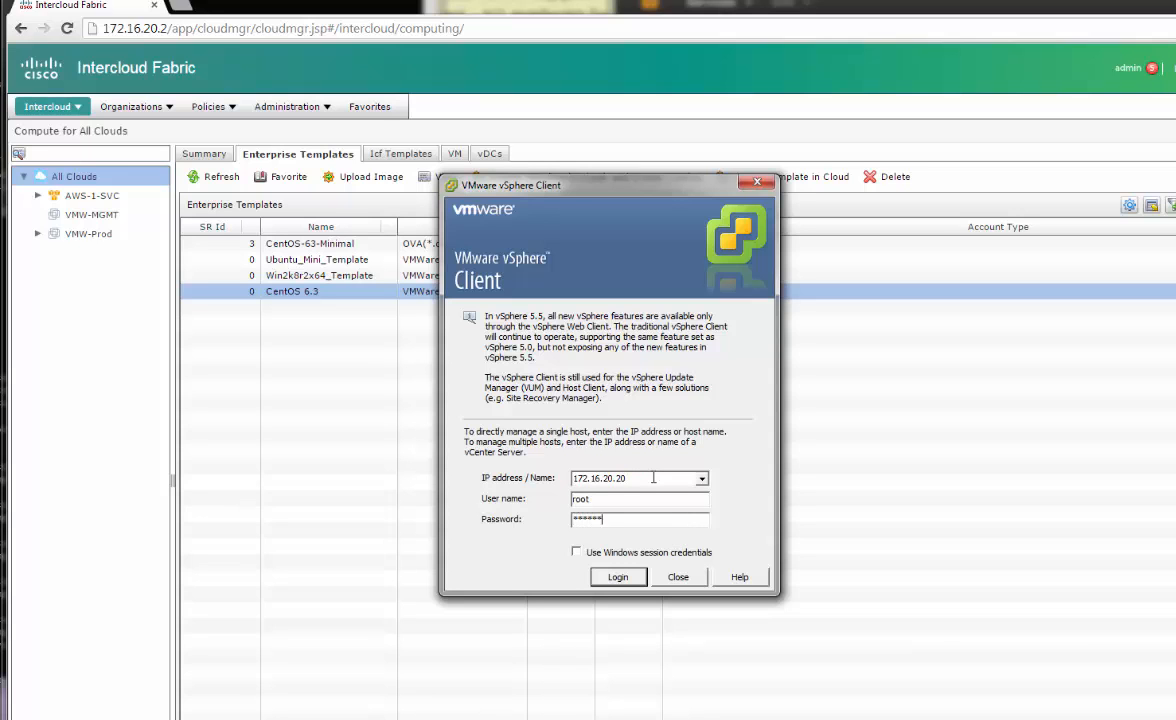
pyautogui.press('Return')
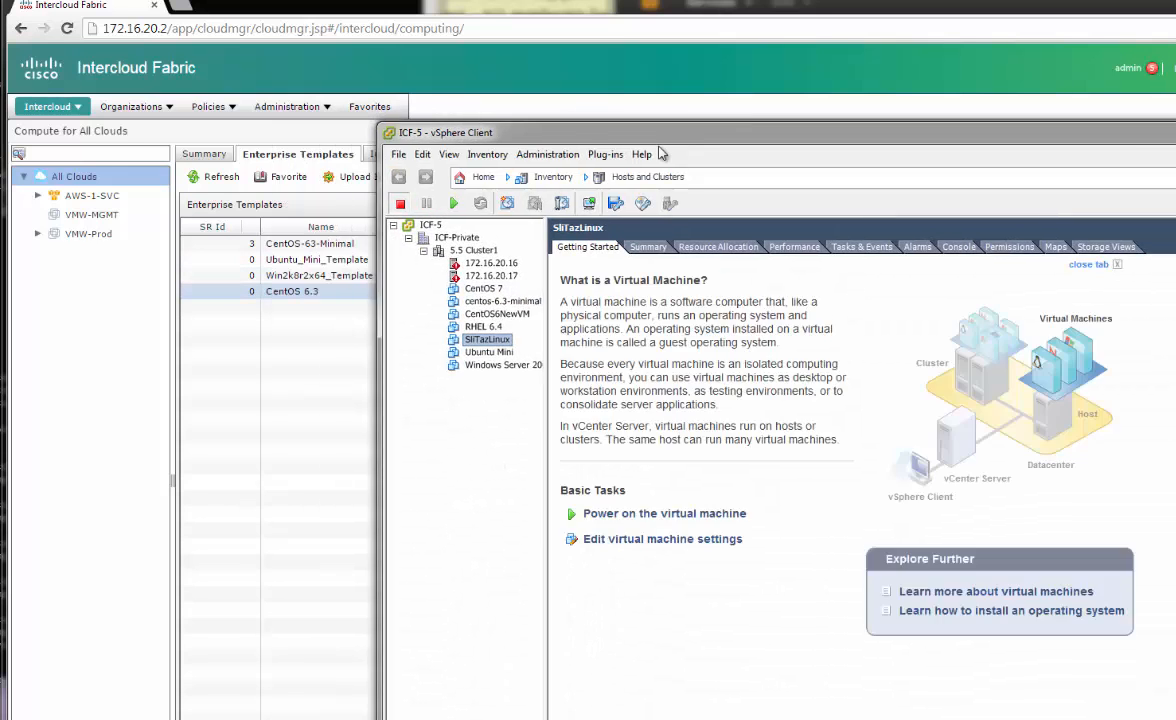
# Switch the vSphere inventory view to VMs and Templates
pyautogui.click(647, 177)
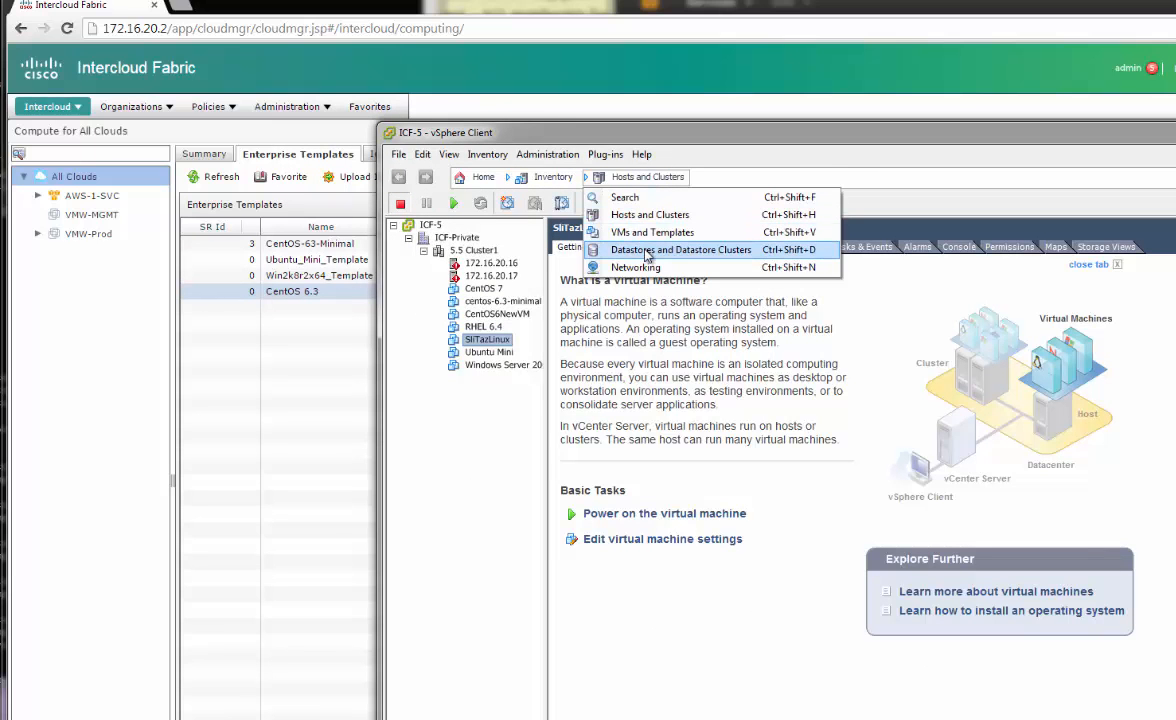
pyautogui.click(649, 235)
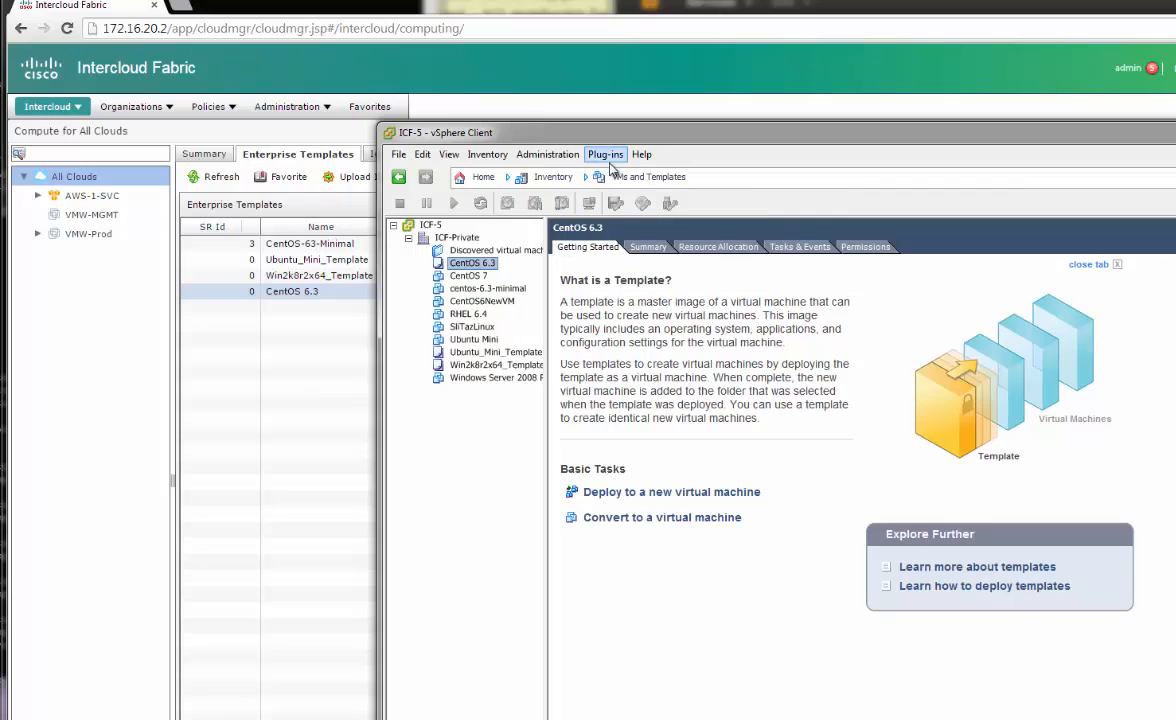
pyautogui.moveTo(610, 130); pyautogui.dragTo(692, 127)
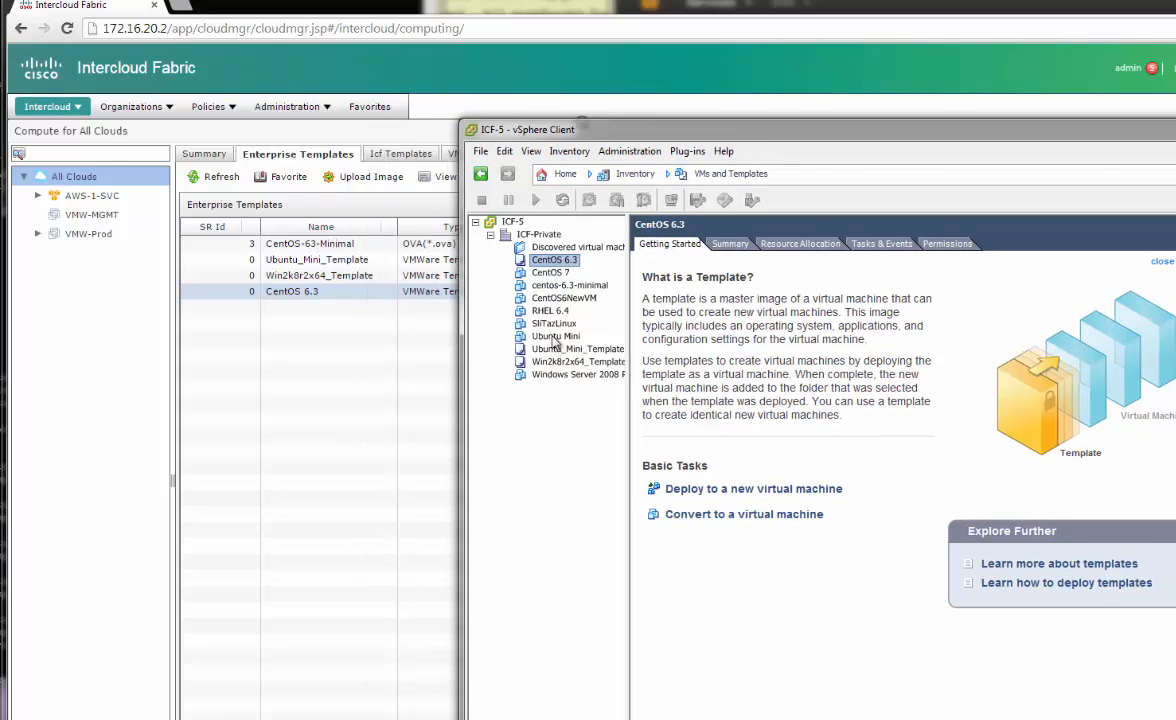
# Compare the Ubuntu Mini and Win2k8r2x64 templates with Intercloud's Ubuntu_Mini_Template entry
pyautogui.click(555, 337)
pyautogui.click(570, 348)
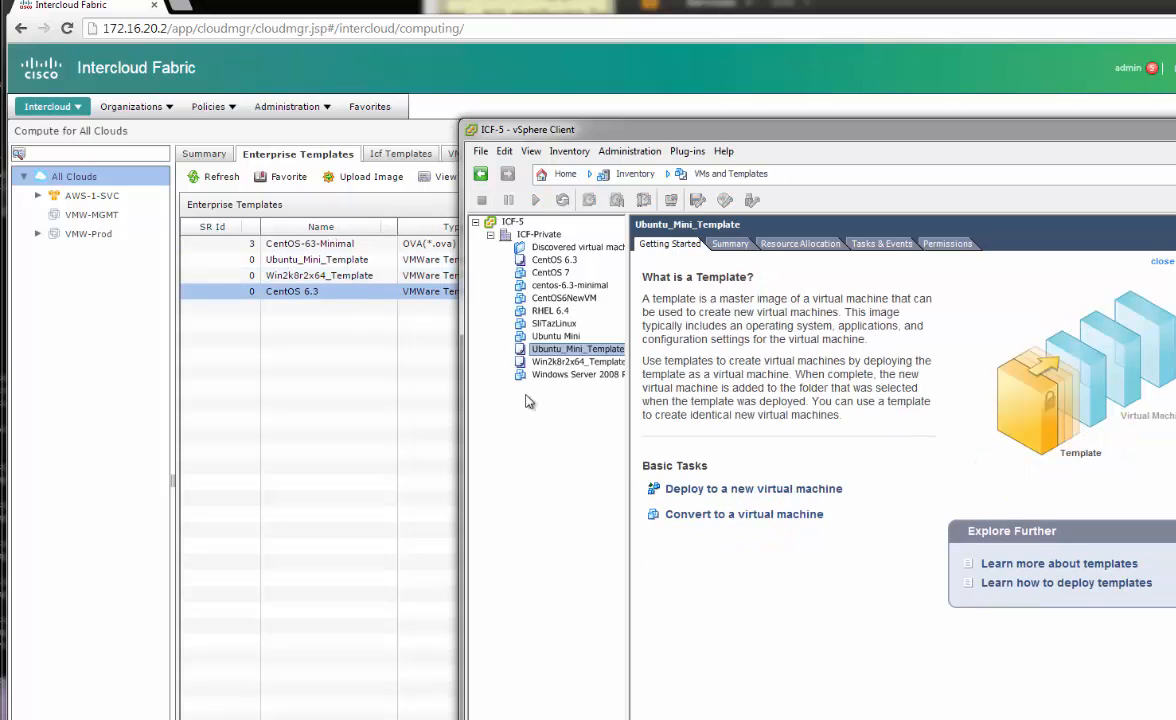
pyautogui.click(572, 361)
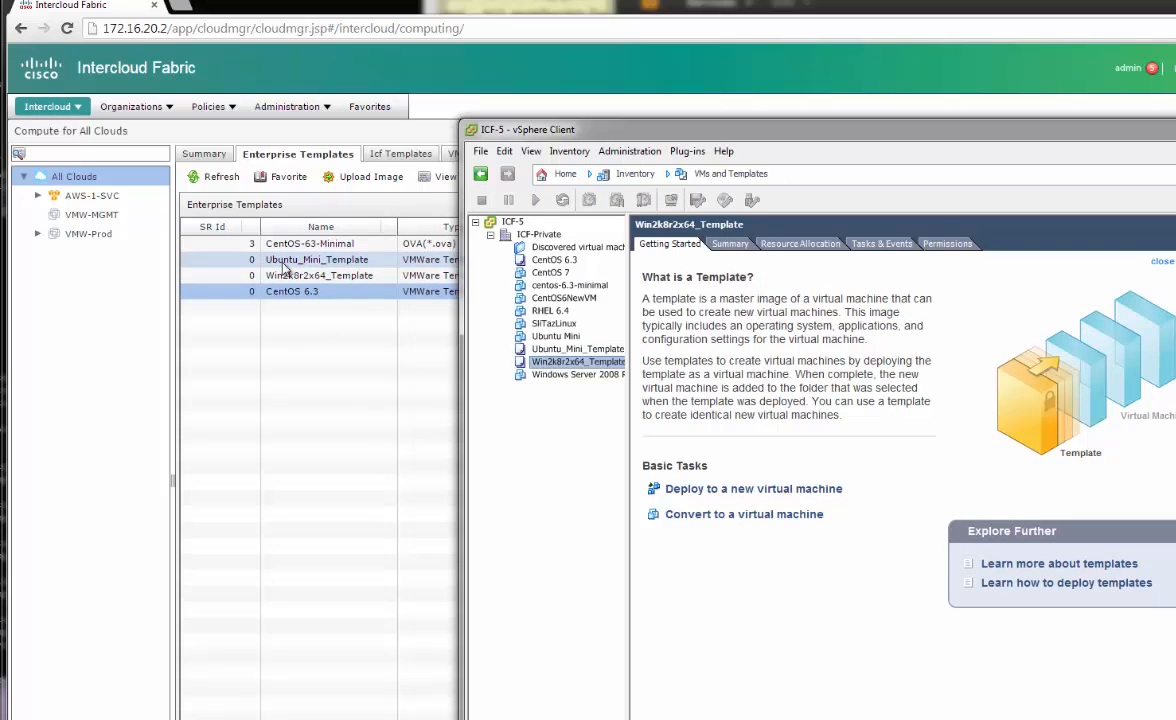
pyautogui.moveTo(787, 132); pyautogui.dragTo(845, 160)
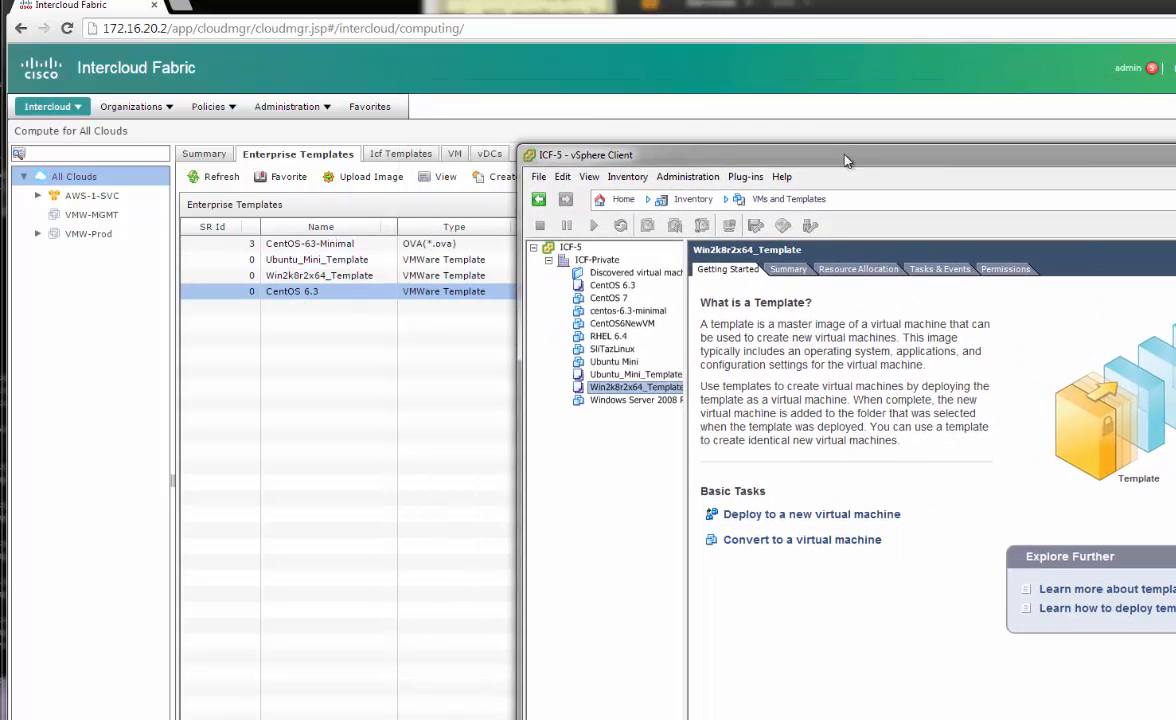
pyautogui.click(296, 260)
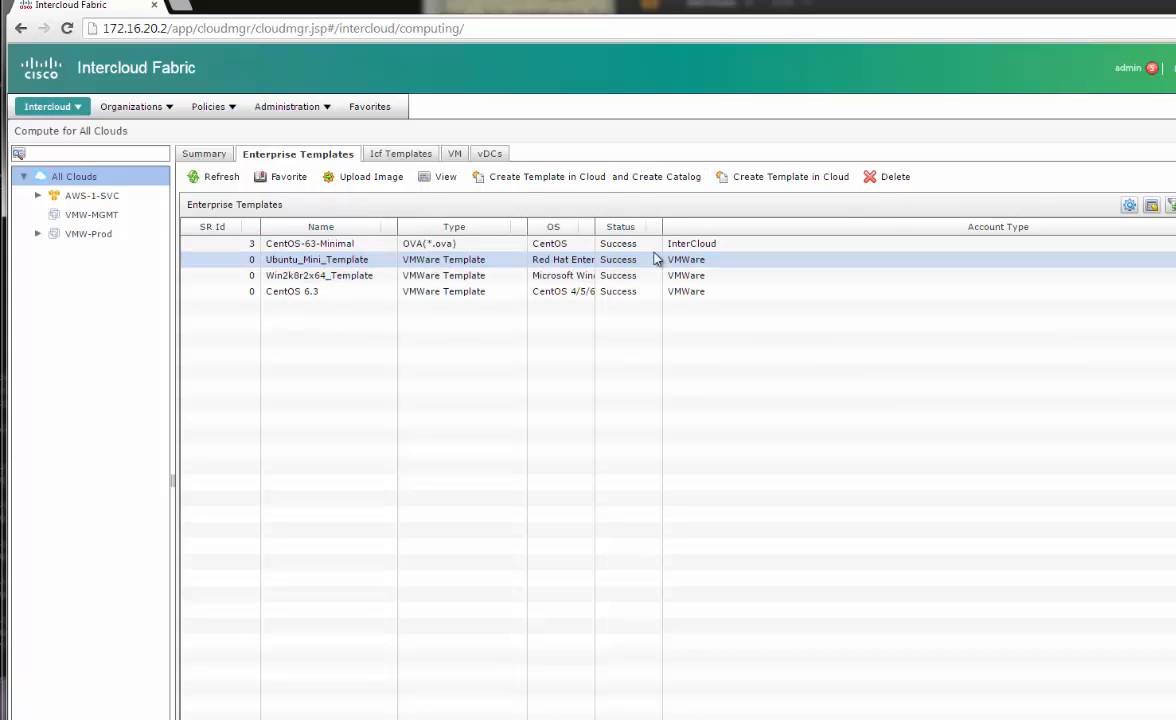
# List VMW-Prod's virtual machines and widen the VM Name and Host Name columns
pyautogui.click(454, 154)
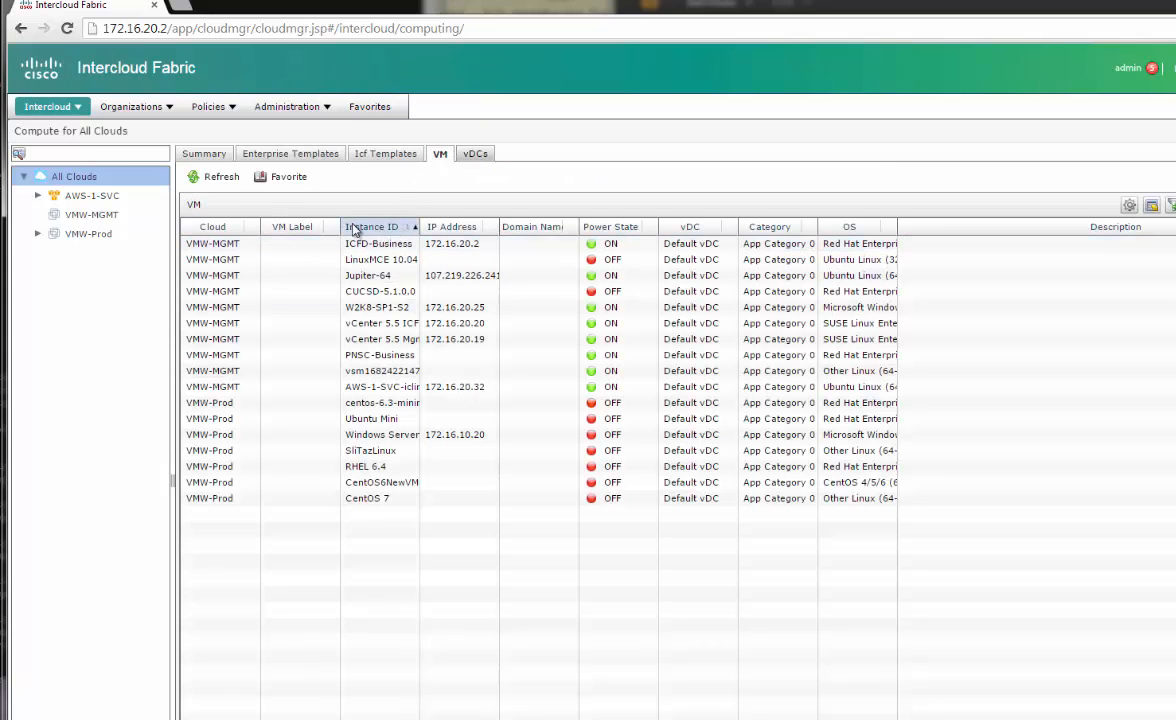
pyautogui.click(87, 233)
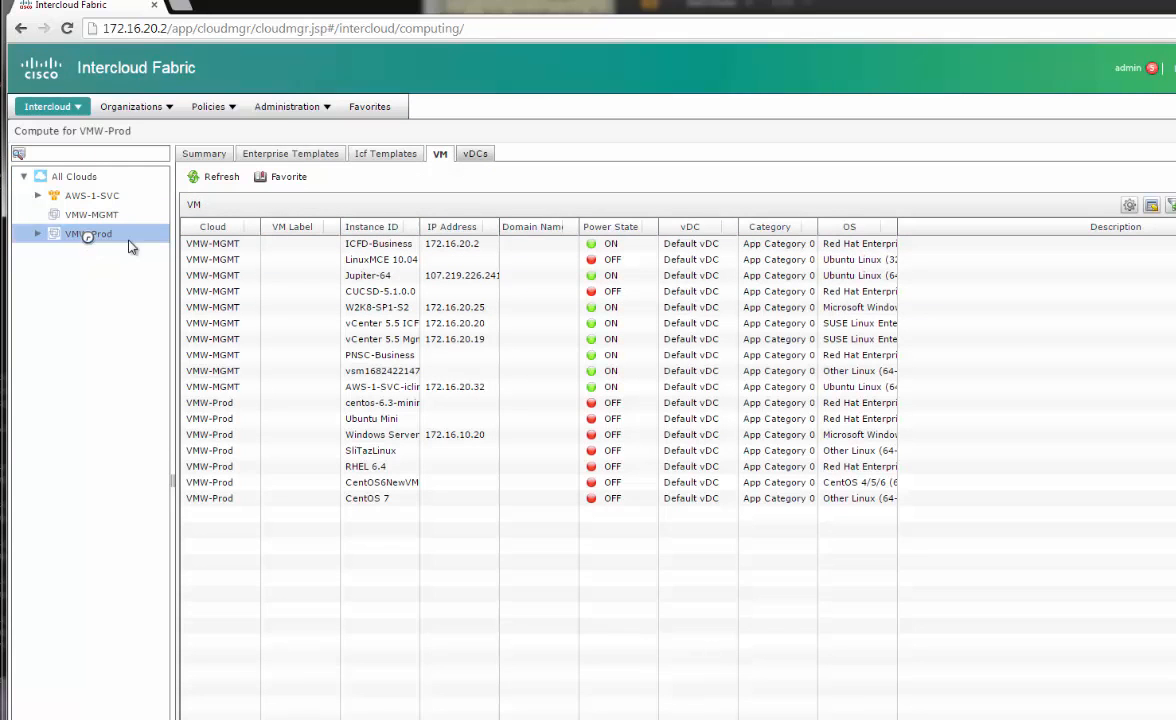
pyautogui.click(484, 153)
pyautogui.hotkey('alt', 'Tab')
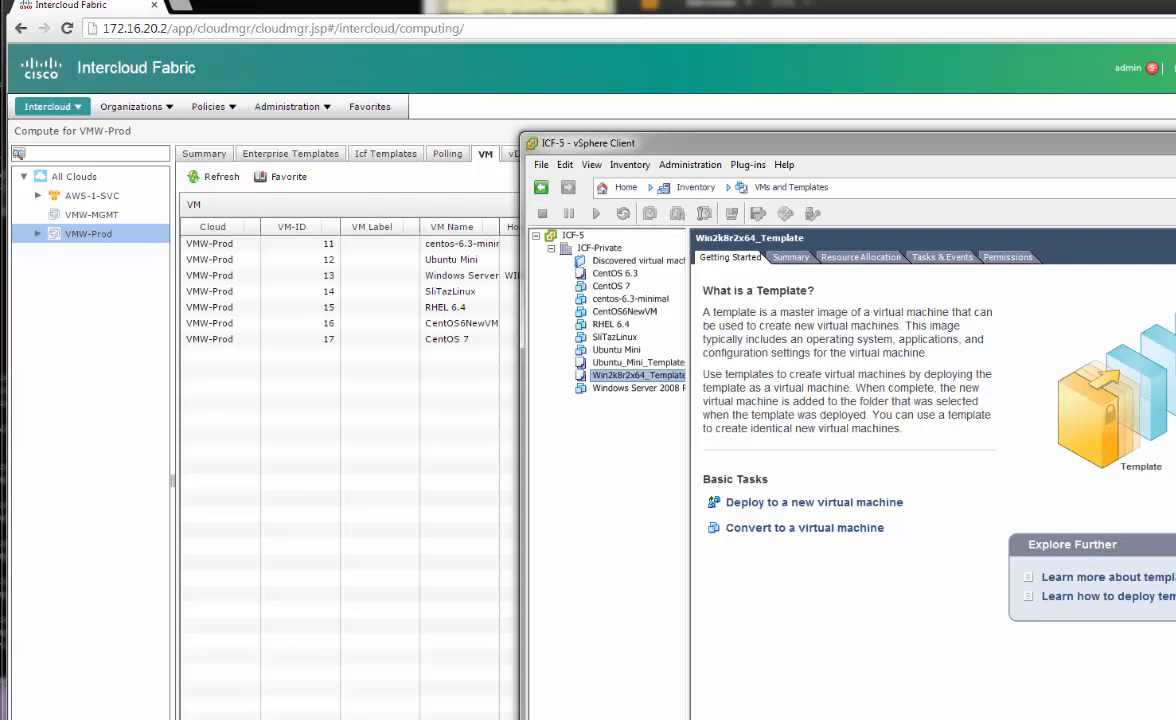
pyautogui.hotkey('alt', 'Tab')
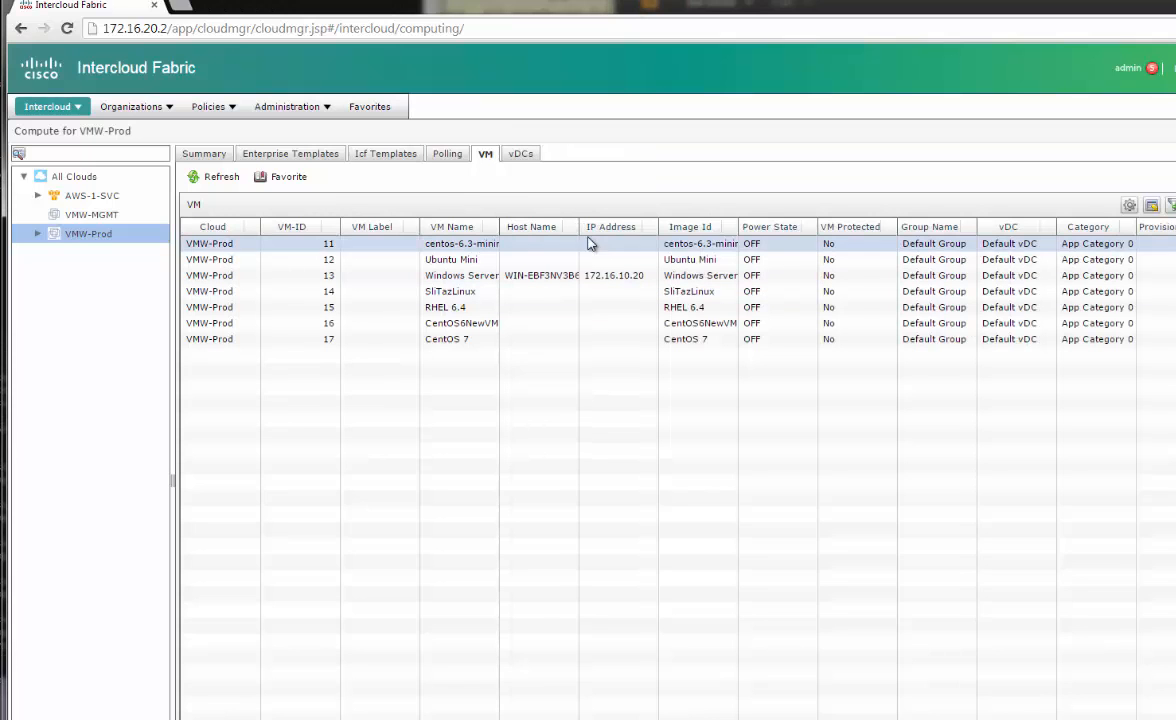
pyautogui.moveTo(579, 227); pyautogui.dragTo(586, 227)
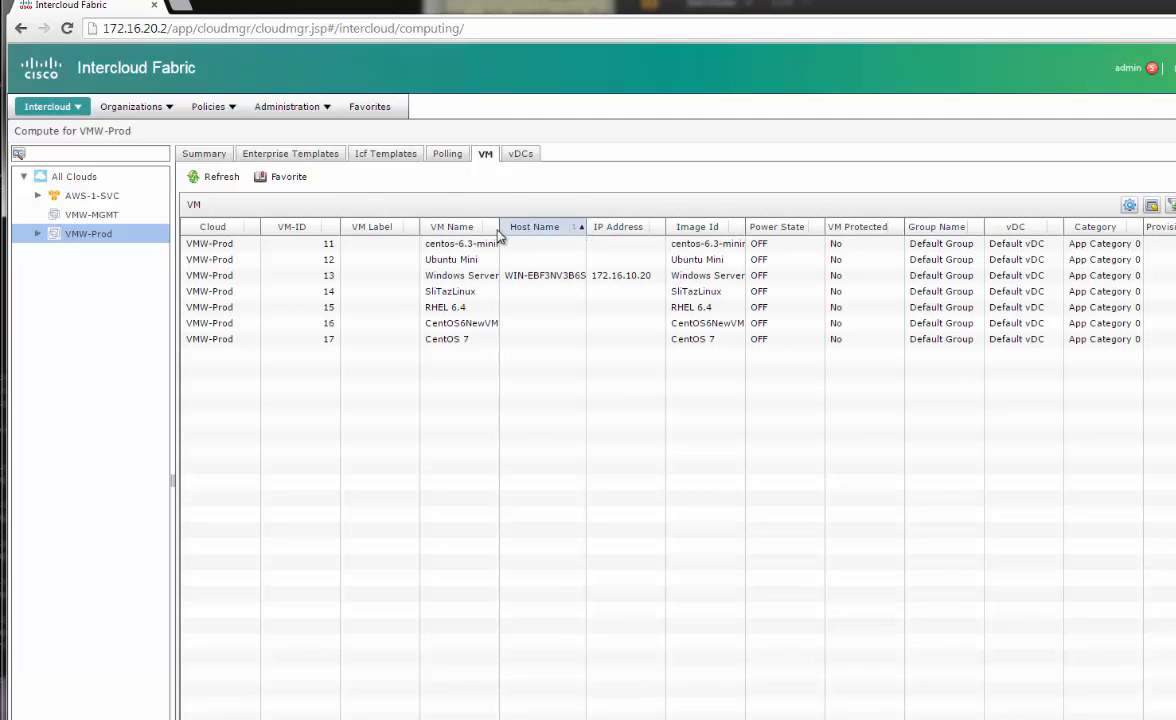
pyautogui.moveTo(498, 227); pyautogui.dragTo(509, 227)
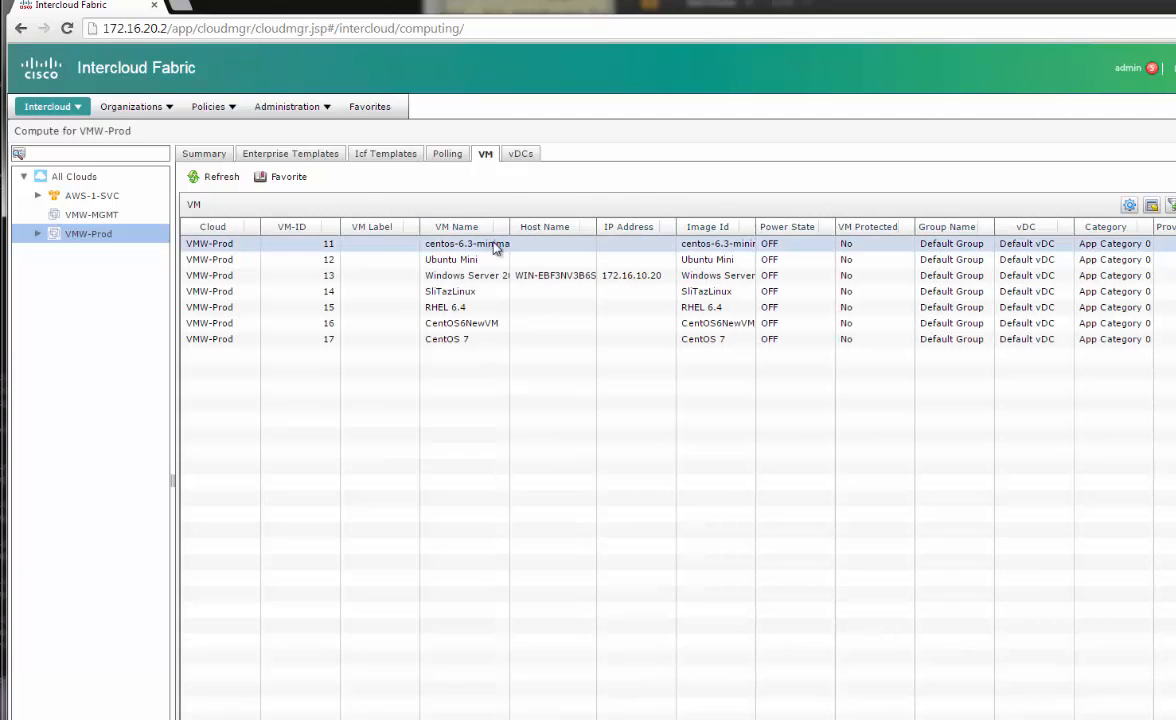
# Find CentOS6NewVM among the CentOS entries in vSphere's tree and check its recent tasks
pyautogui.hotkey('alt', 'Tab')
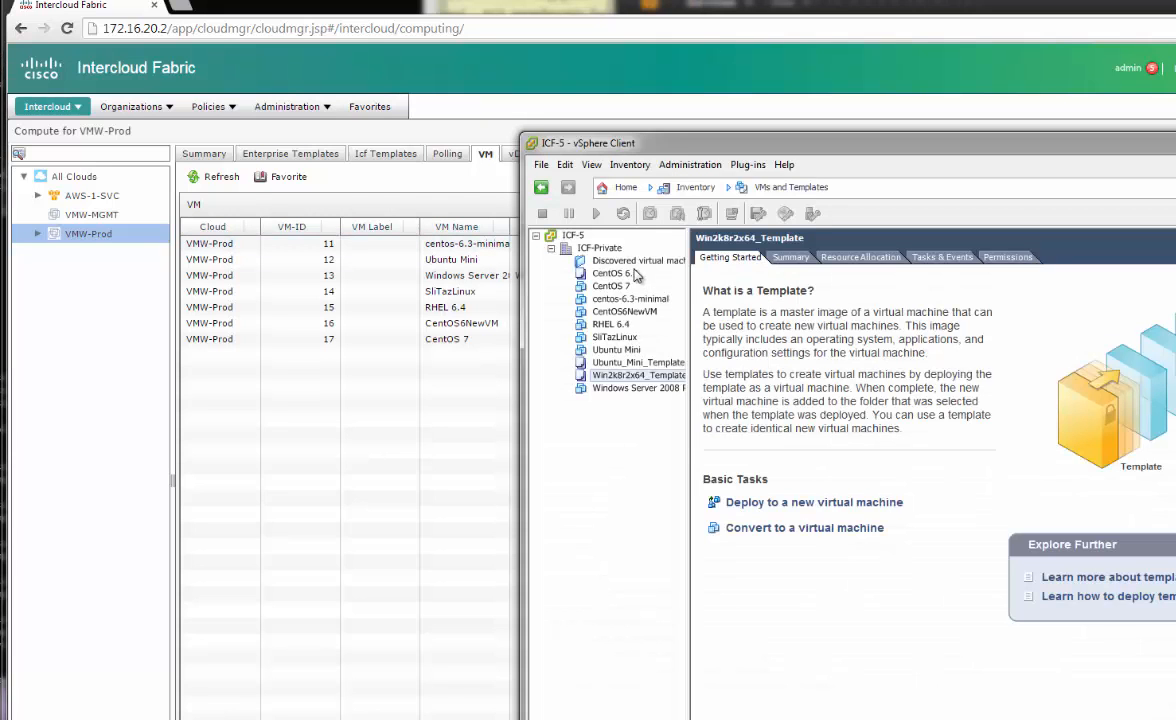
pyautogui.click(625, 274)
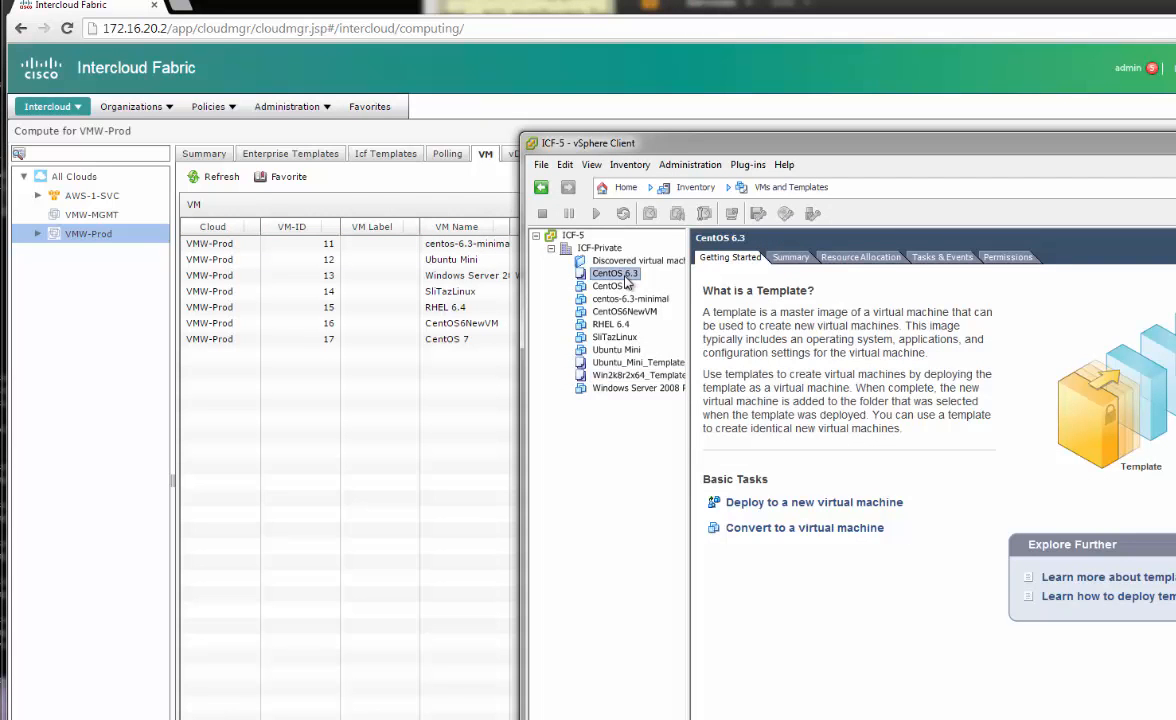
pyautogui.click(626, 286)
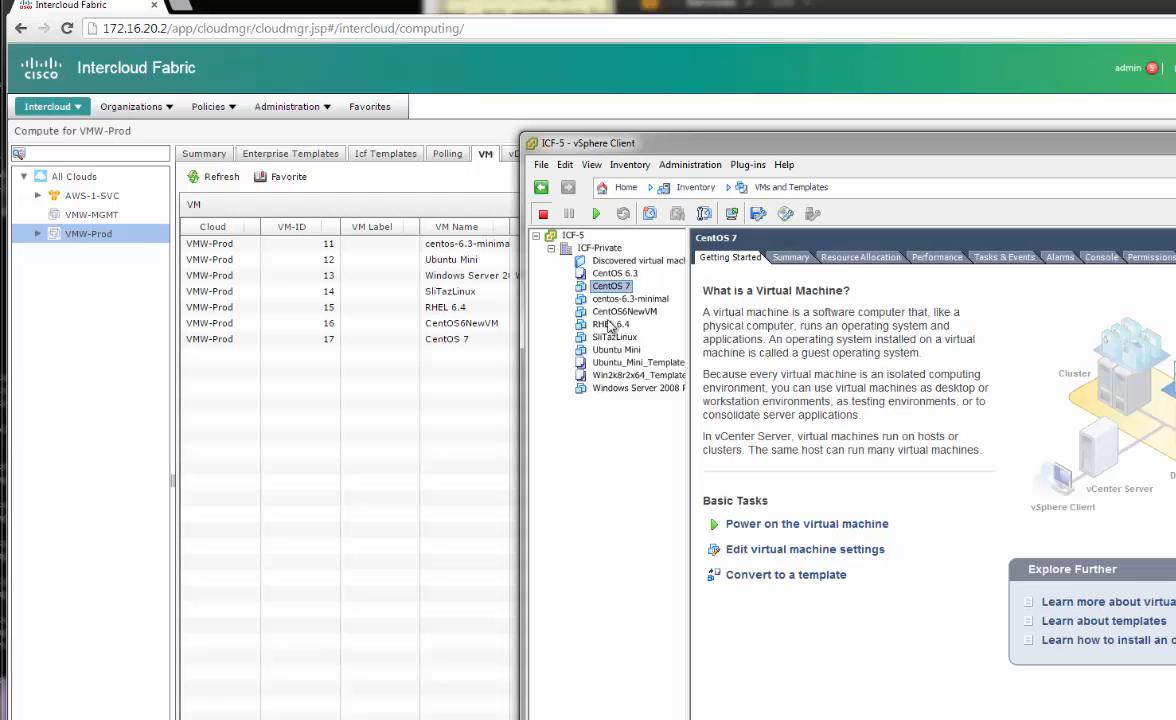
pyautogui.click(630, 299)
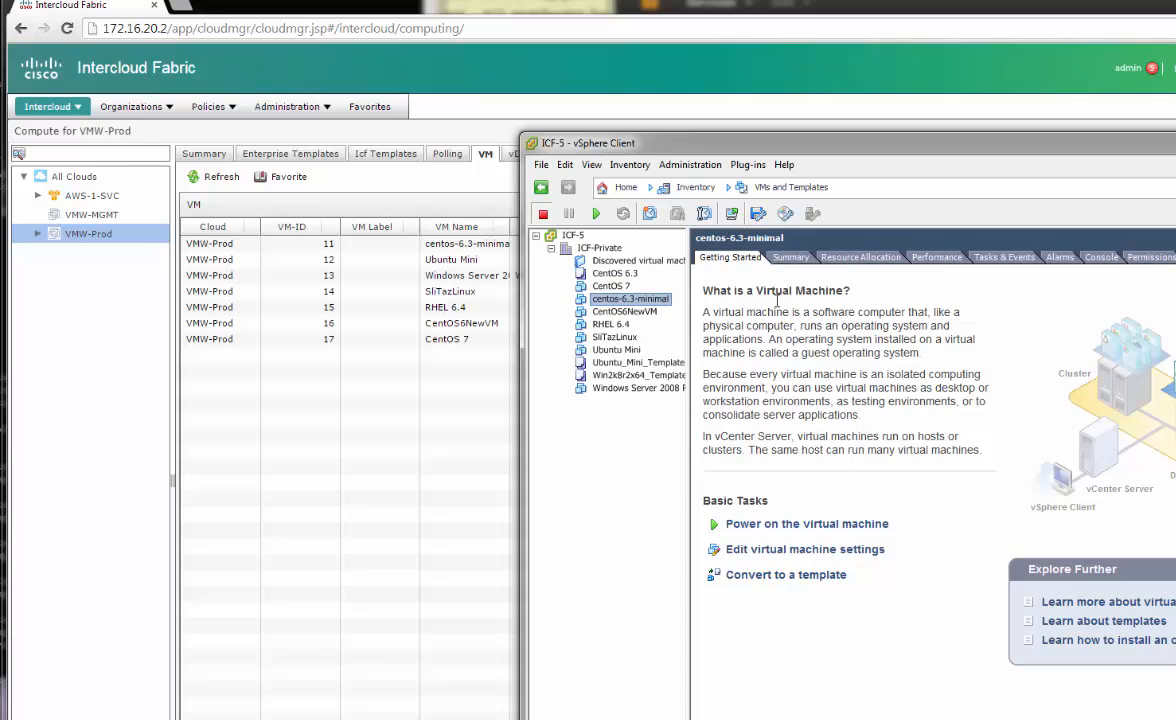
pyautogui.click(627, 312)
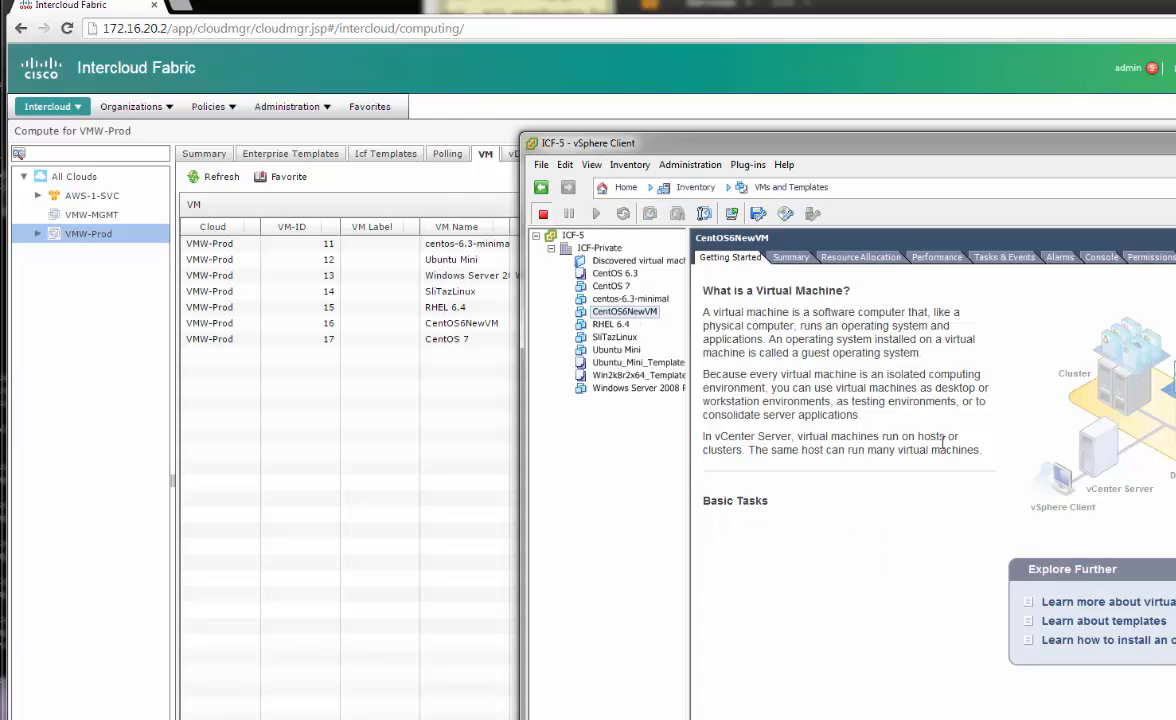
pyautogui.moveTo(922, 143); pyautogui.dragTo(880, 12)
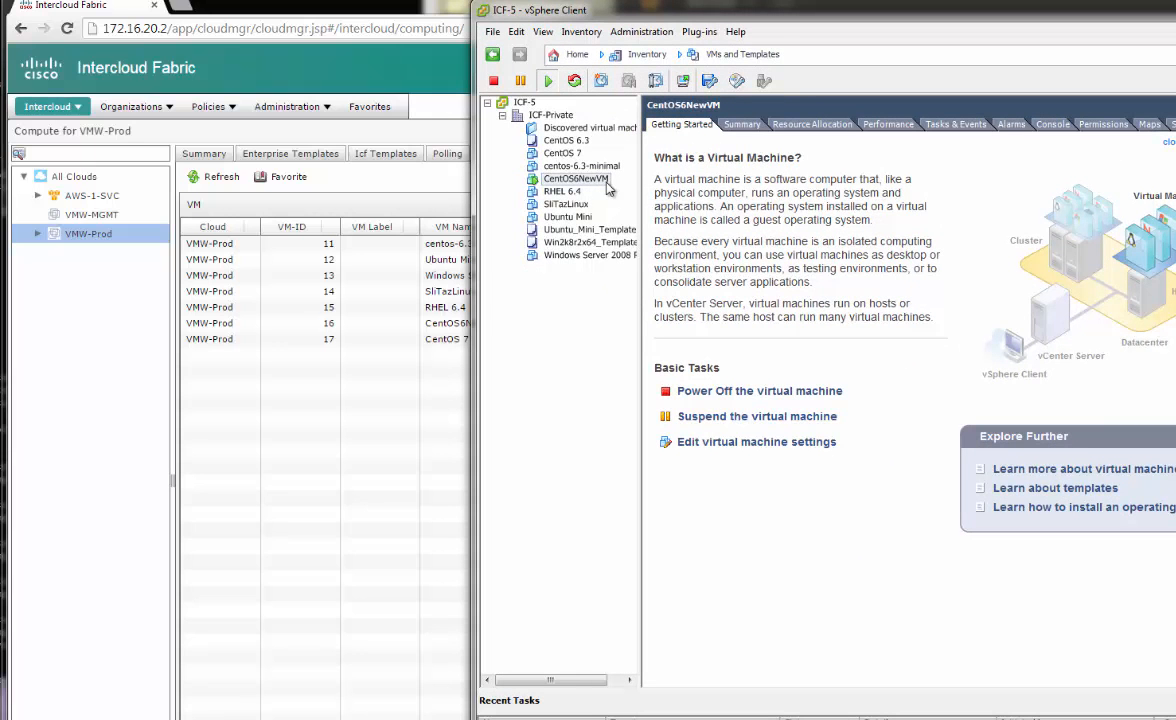
pyautogui.click(240, 274)
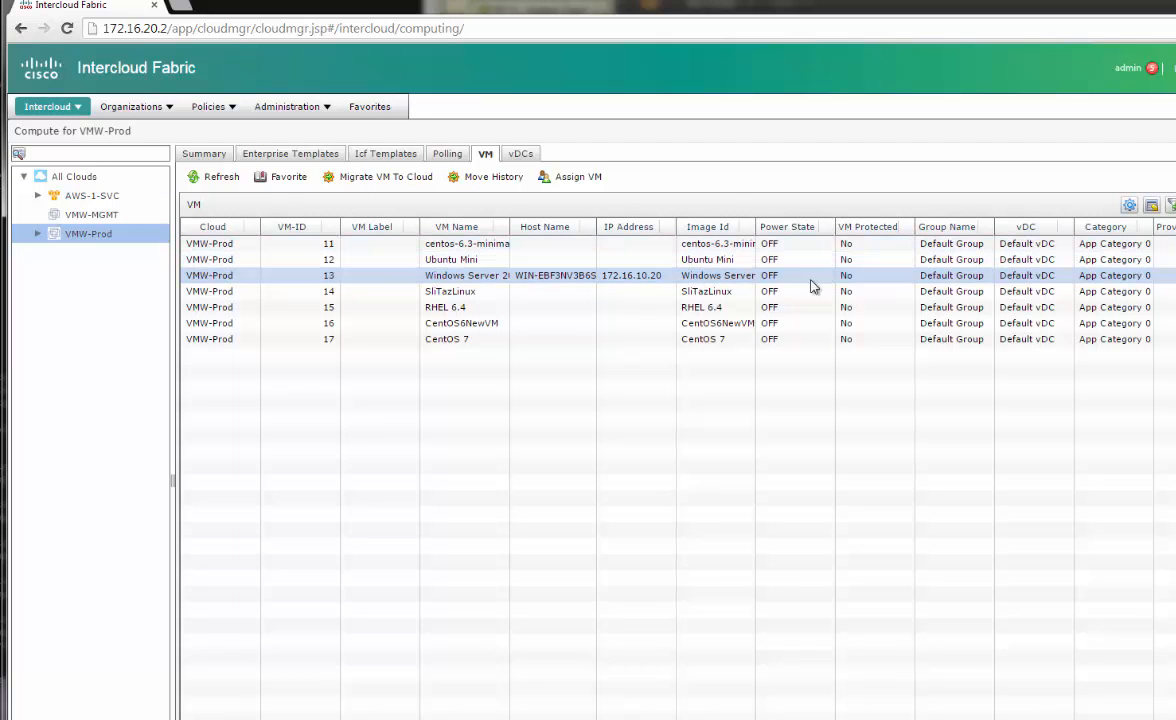
# Sort VMW-Prod VMs by power state, select CentOS6NewVM, and open Assign VM
pyautogui.click(772, 227)
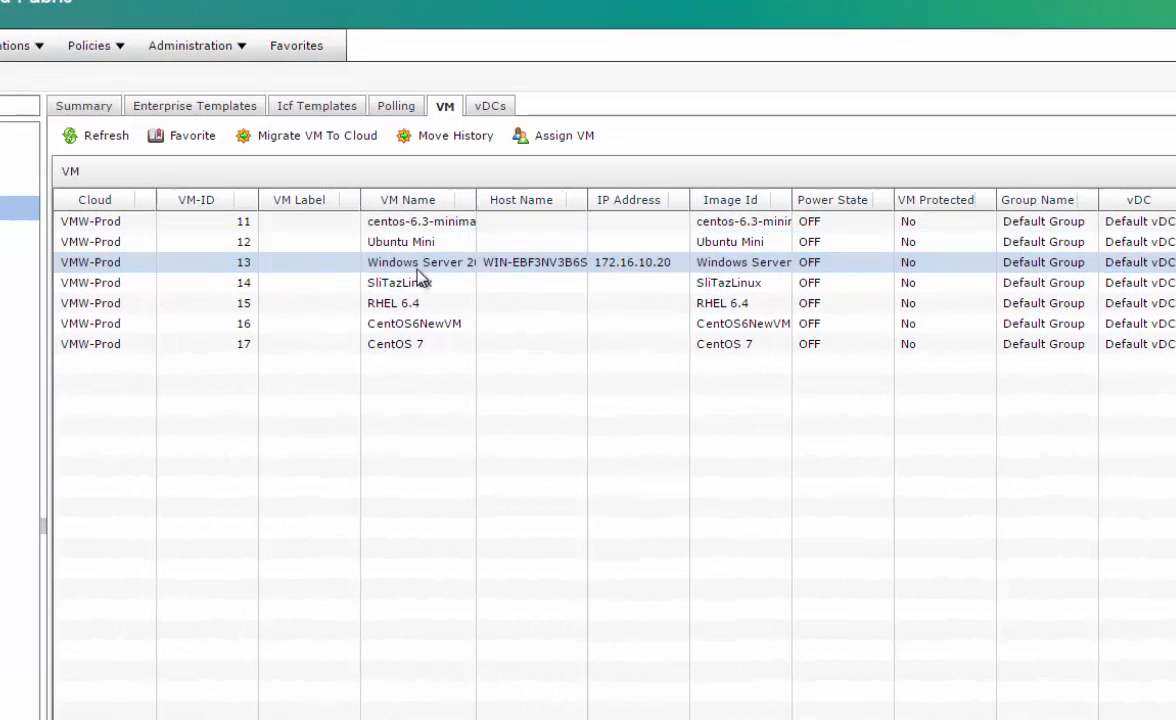
pyautogui.click(406, 326)
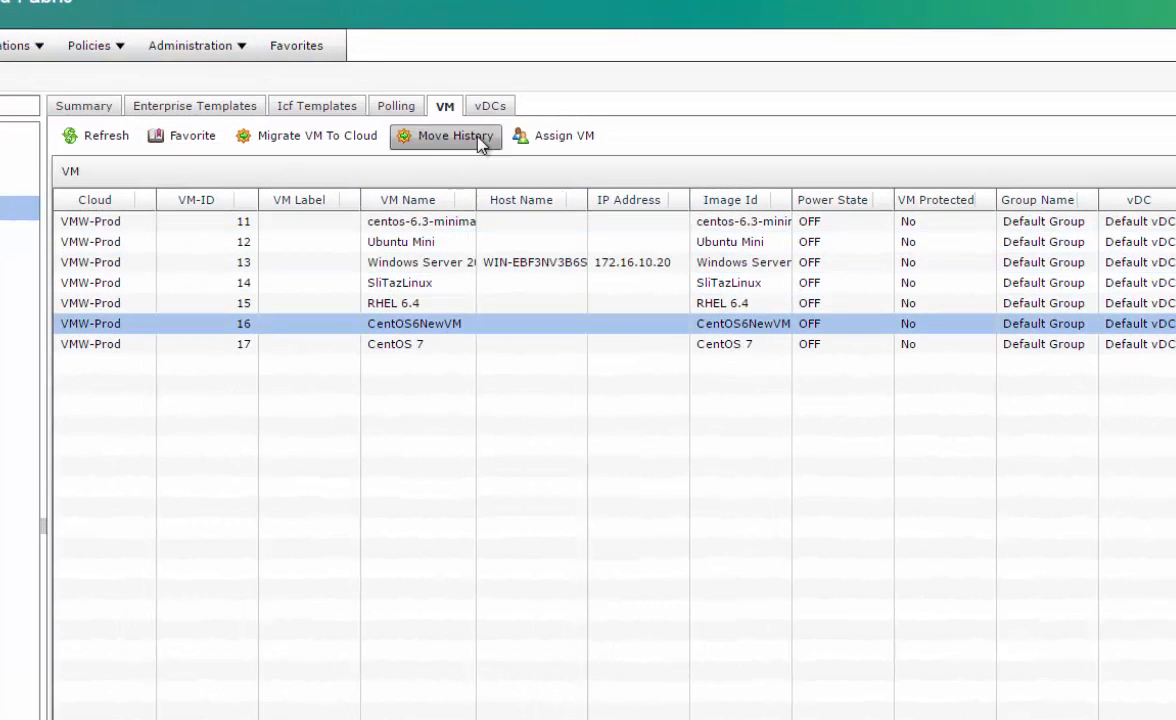
pyautogui.click(576, 142)
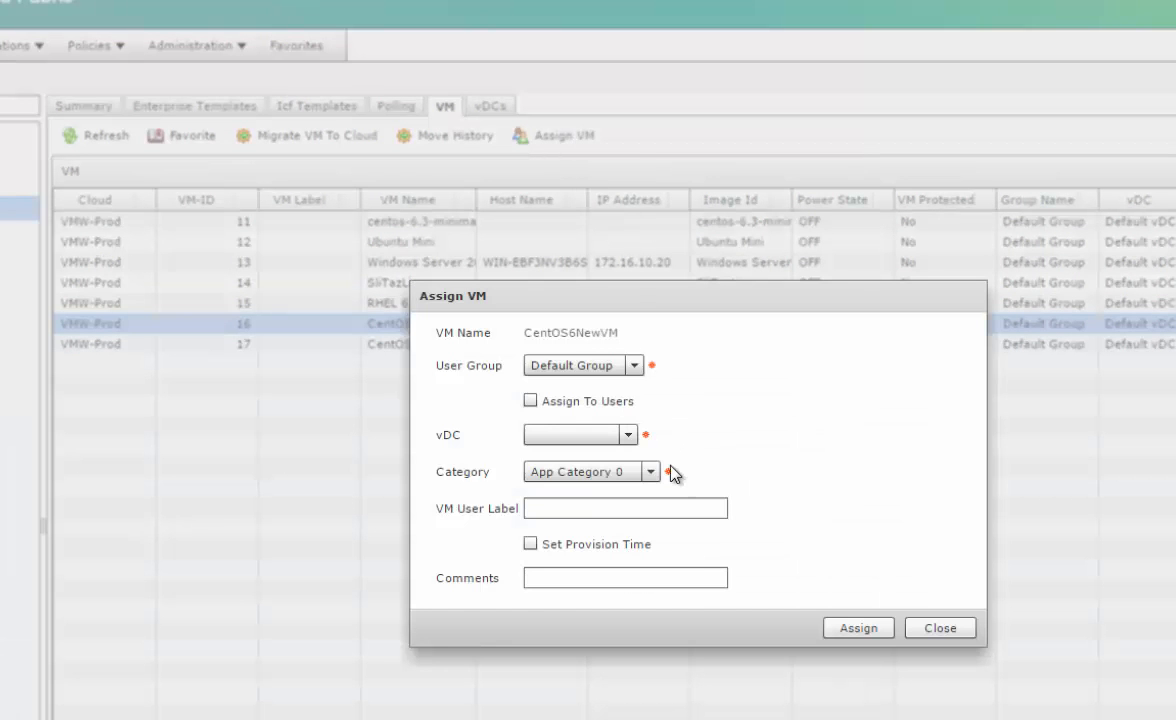
# Choose user group Coke, vDC Private-VMW-VDC-Coke, and App Category 0
pyautogui.click(634, 365)
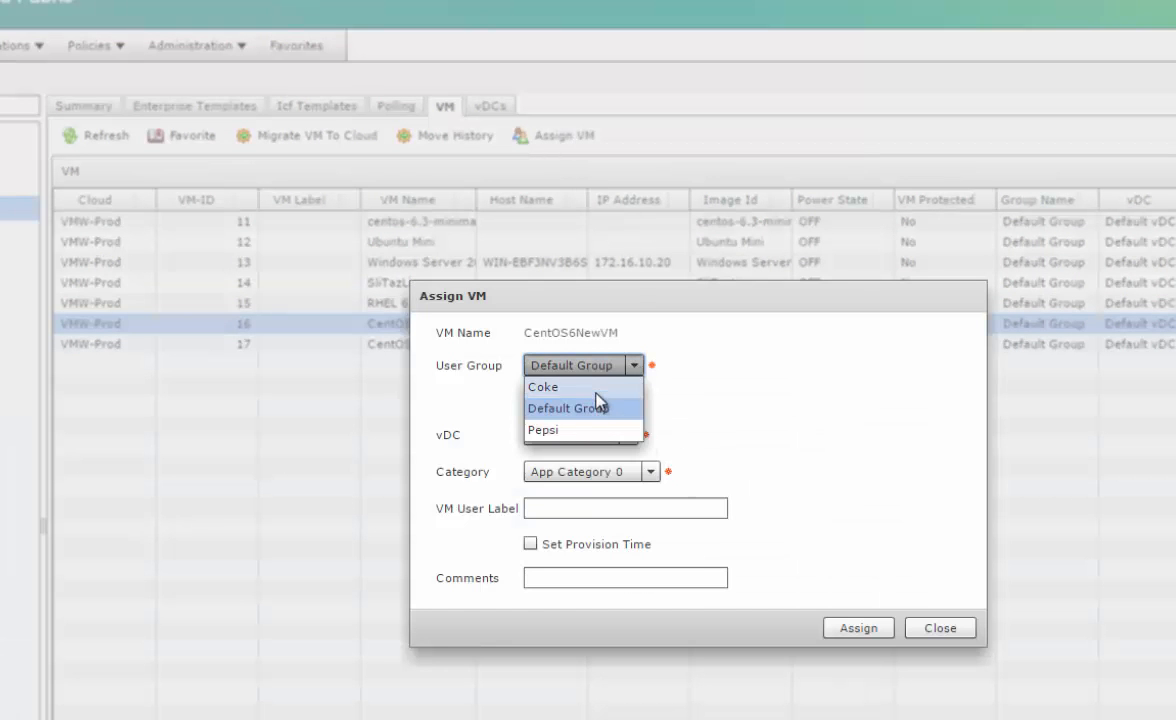
pyautogui.click(595, 388)
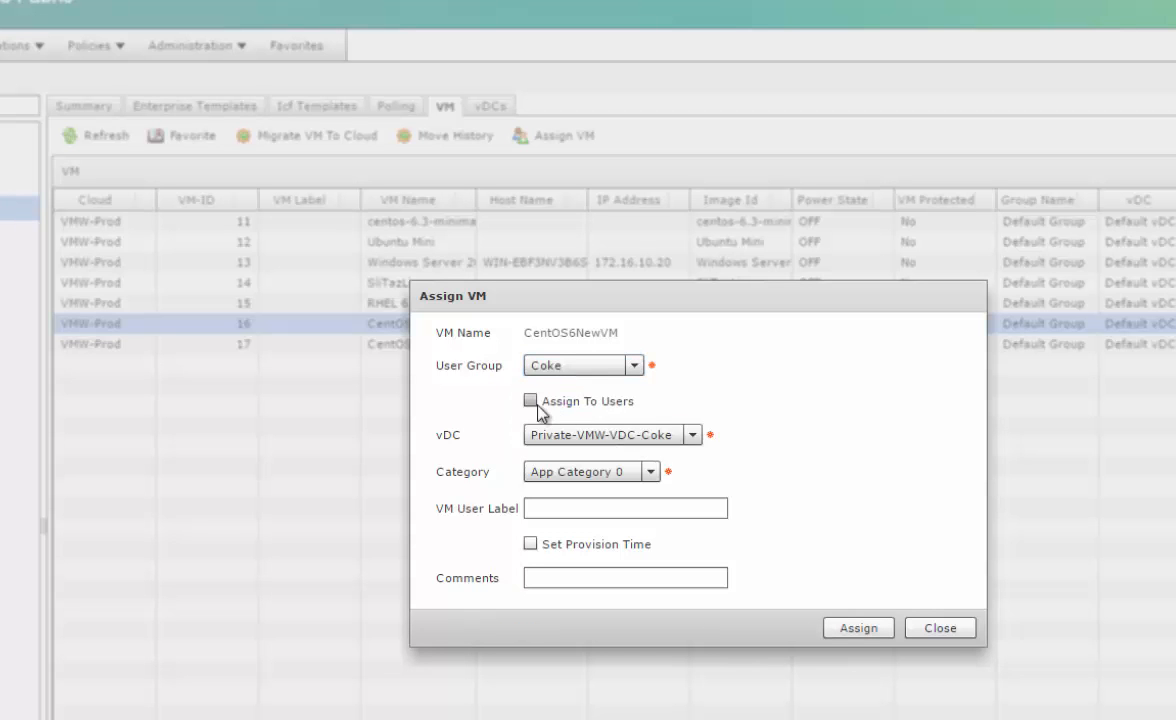
pyautogui.click(692, 436)
pyautogui.click(692, 436)
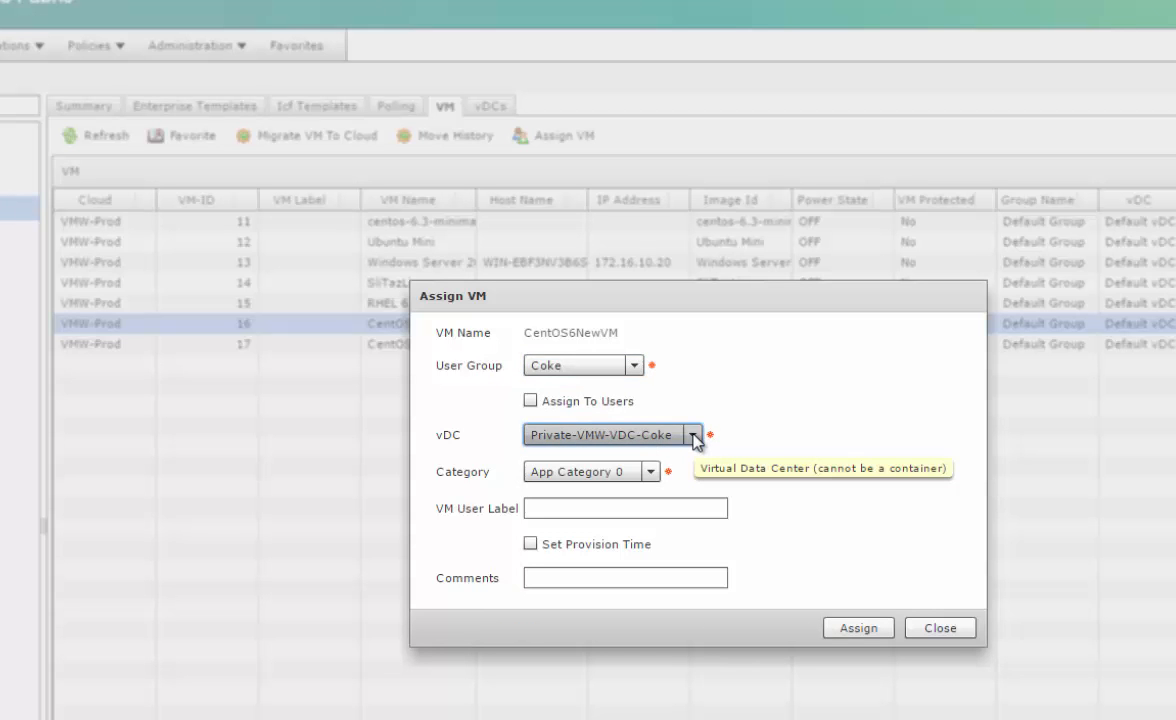
pyautogui.click(692, 436)
pyautogui.click(692, 436)
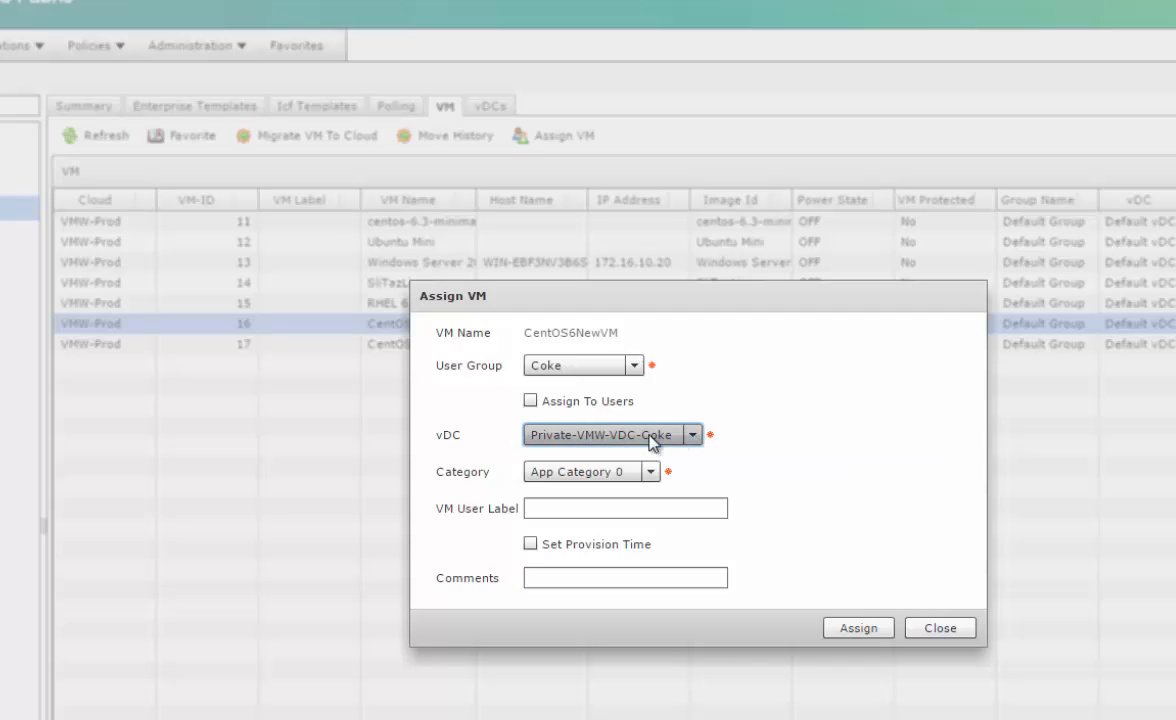
pyautogui.click(618, 472)
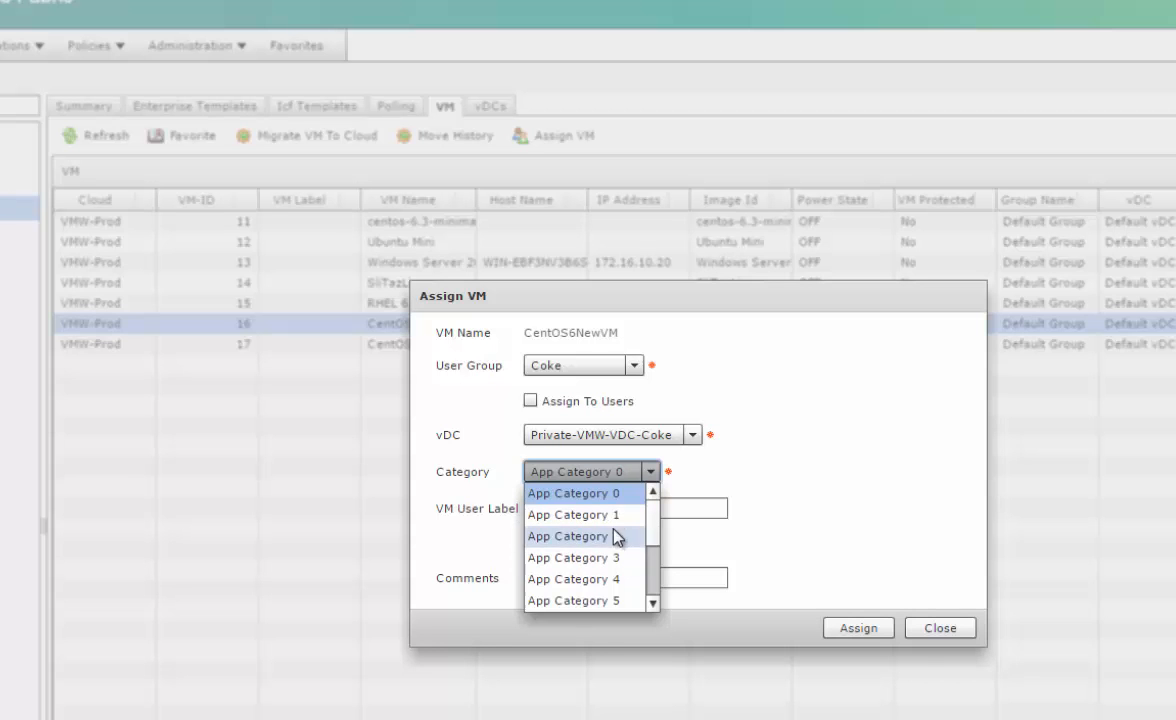
pyautogui.click(610, 497)
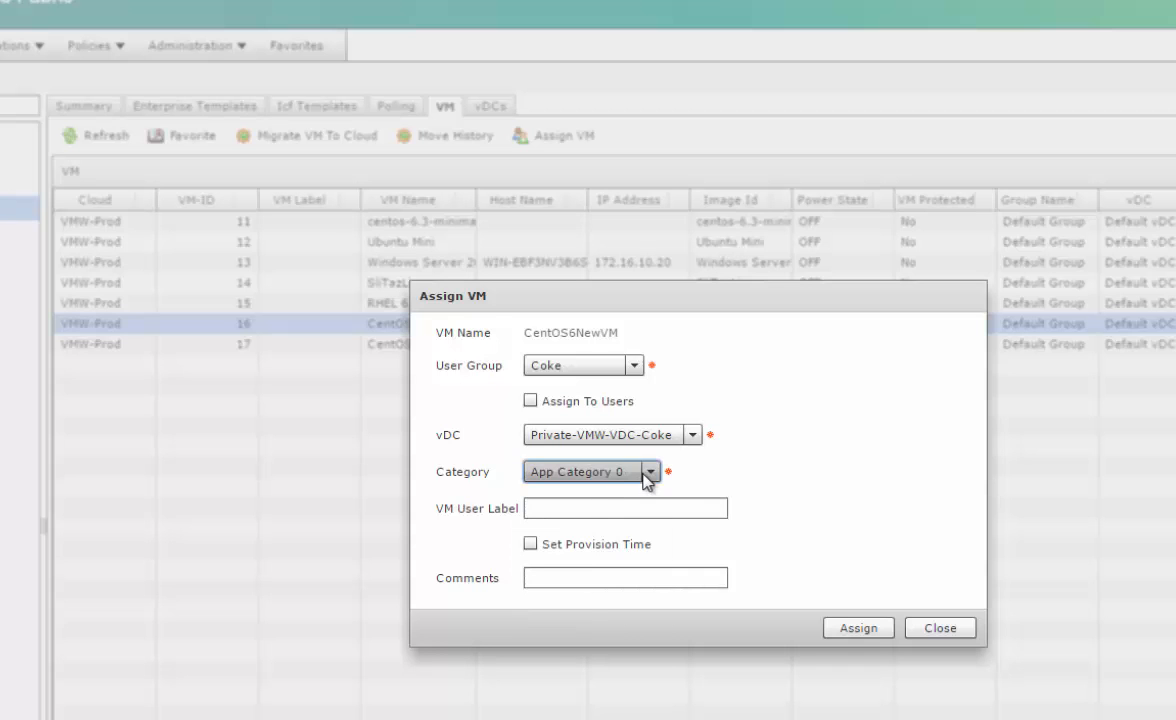
# Leave provision time unscheduled, submit the assignment, and acknowledge the success message
pyautogui.click(575, 507)
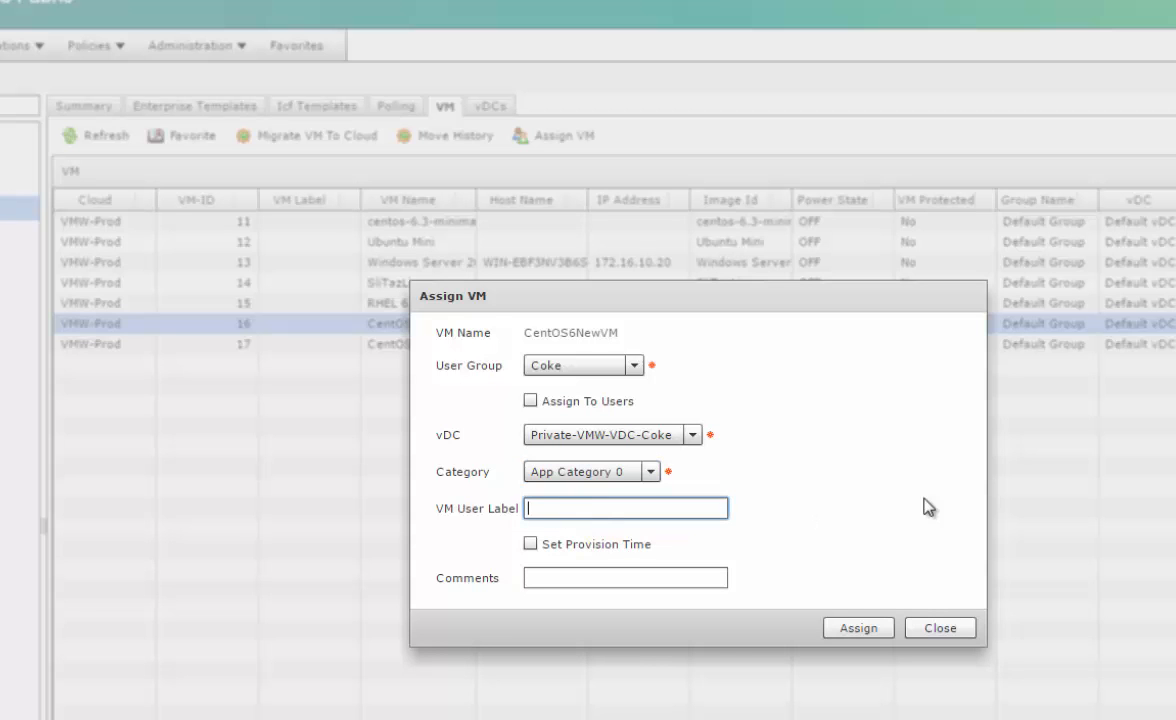
pyautogui.click(530, 545)
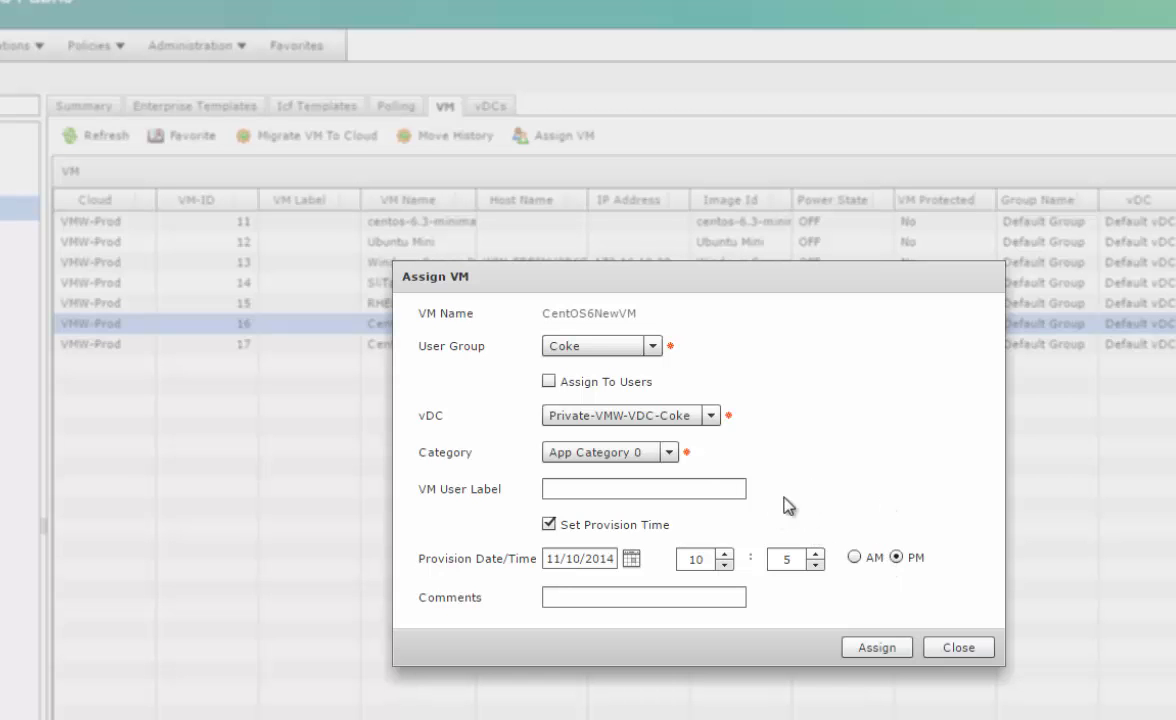
pyautogui.click(553, 525)
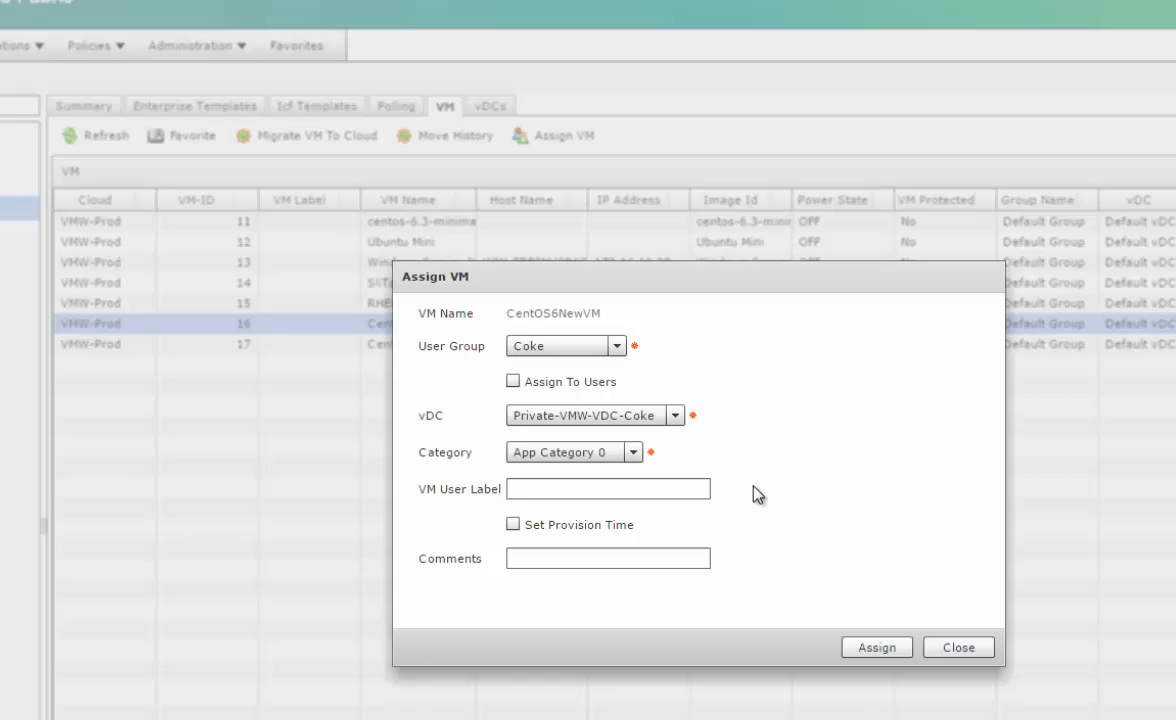
pyautogui.click(862, 650)
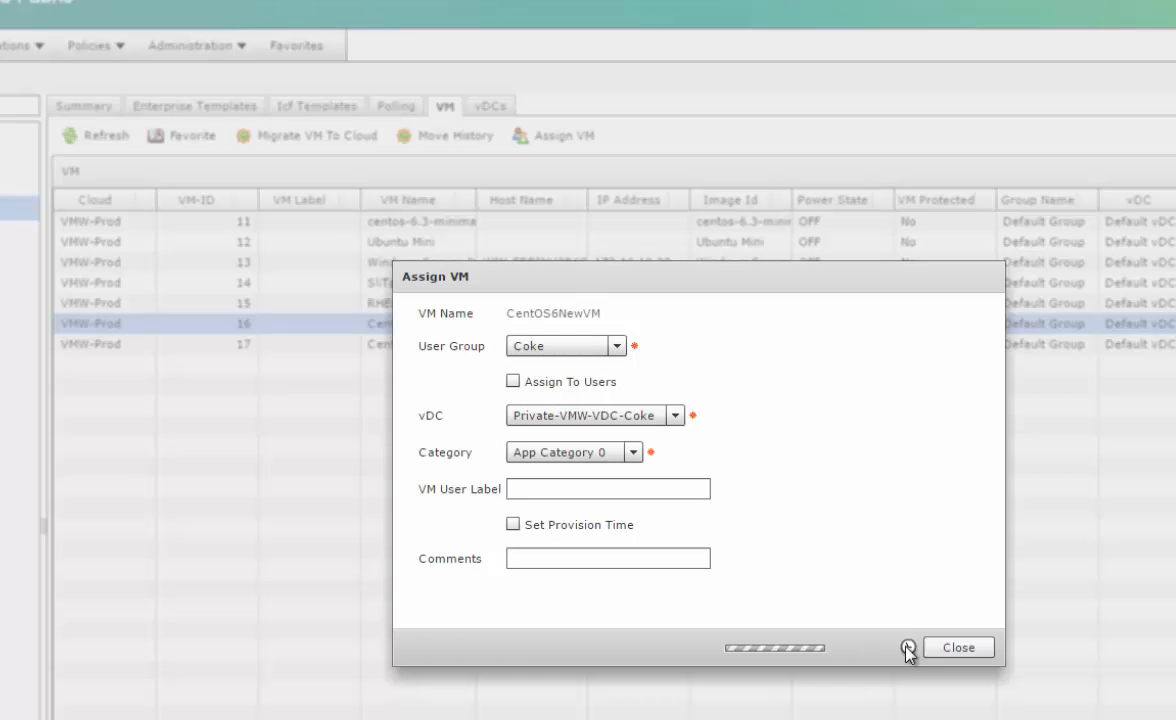
pyautogui.click(699, 484)
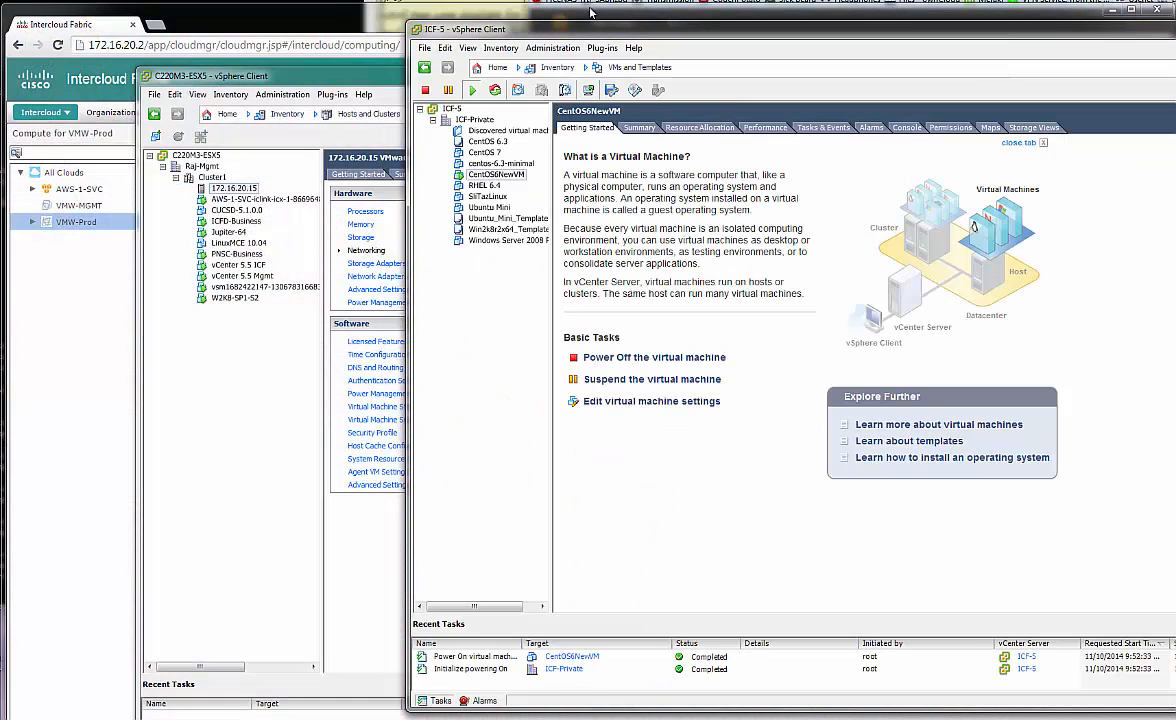
# Open CentOS6NewVM's console from its context menu and centre the console window
pyautogui.moveTo(557, 33); pyautogui.dragTo(565, 41)
pyautogui.rightClick(509, 186)
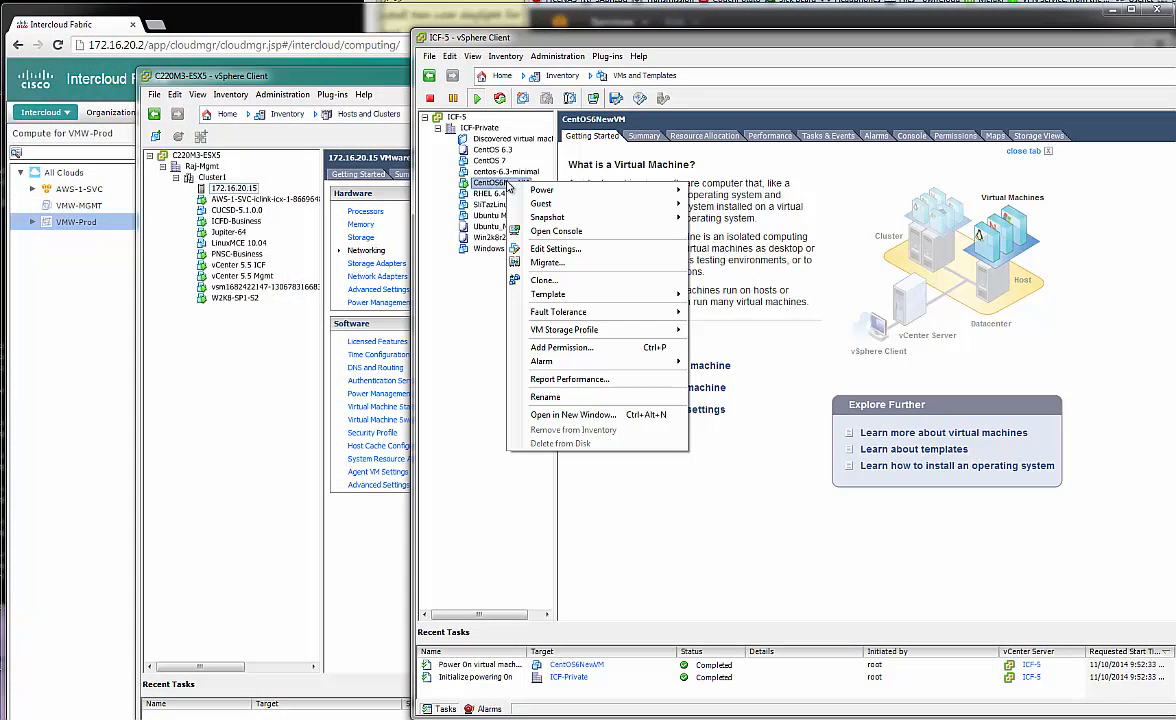
pyautogui.click(556, 233)
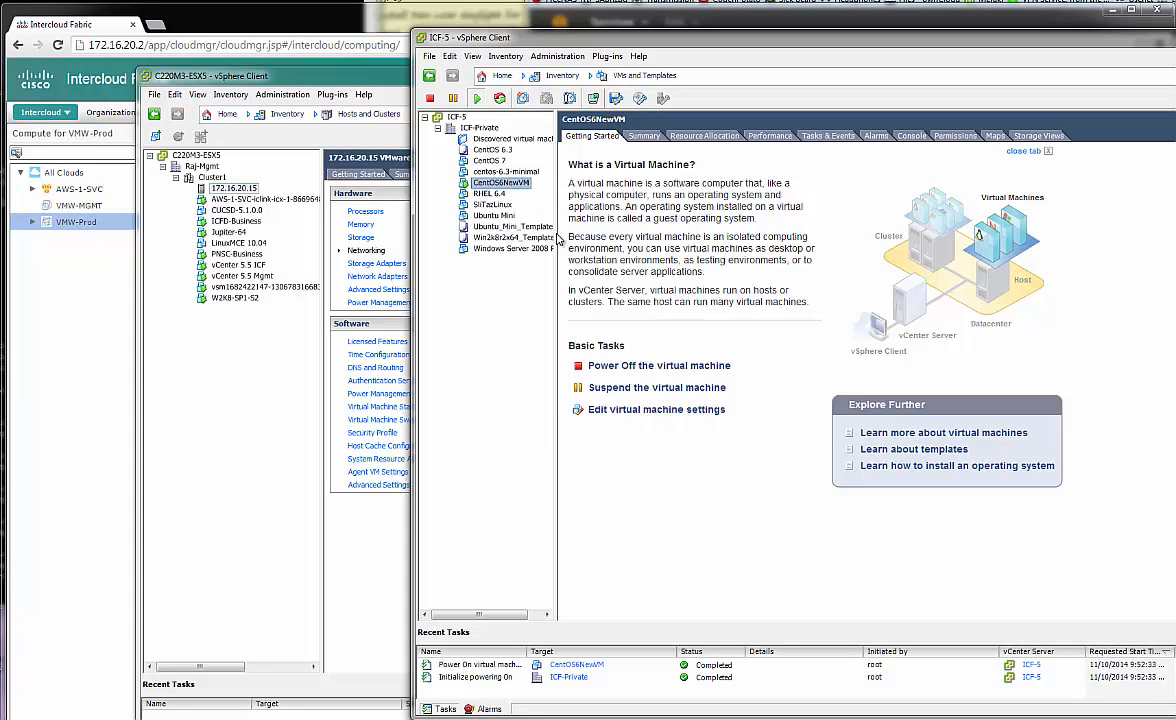
pyautogui.moveTo(50, 6); pyautogui.dragTo(762, 146)
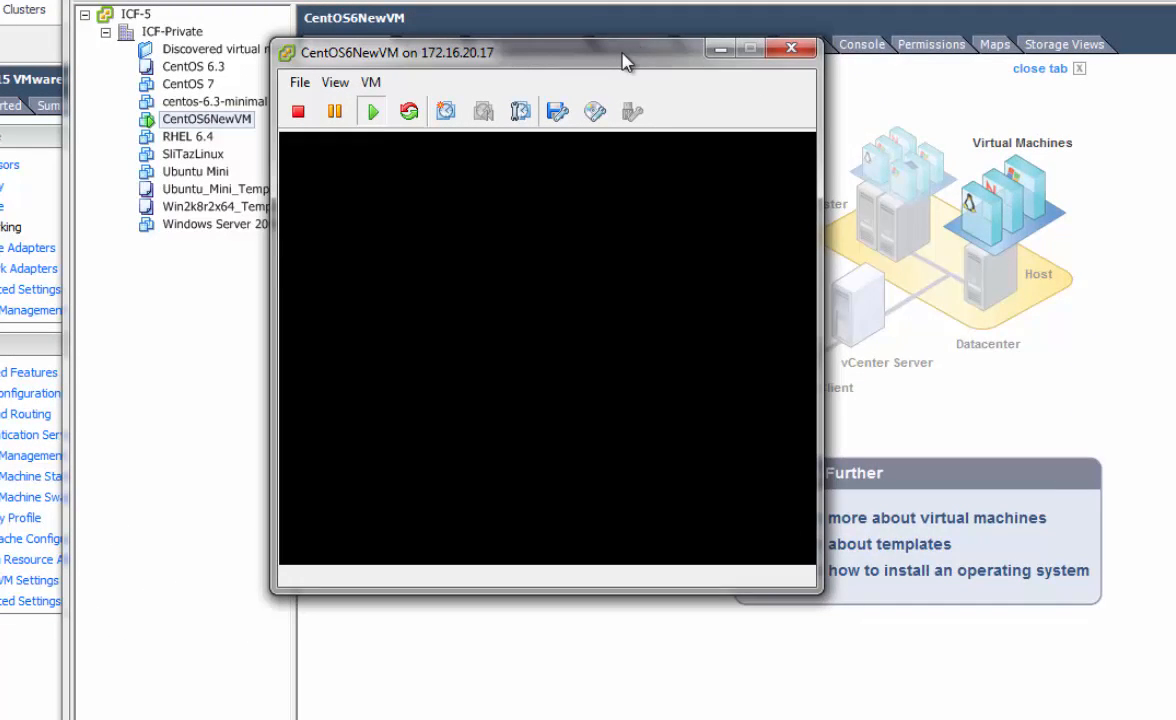
# Log in to the CentOS6NewVM console as root, retrying after the first failed attempt
pyautogui.click(598, 176)
pyautogui.write('root')
pyautogui.press('BackSpace')
pyautogui.press('BackSpace')
pyautogui.press('BackSpace')
pyautogui.press('BackSpace')
pyautogui.press('BackSpace')
pyautogui.press('BackSpace')
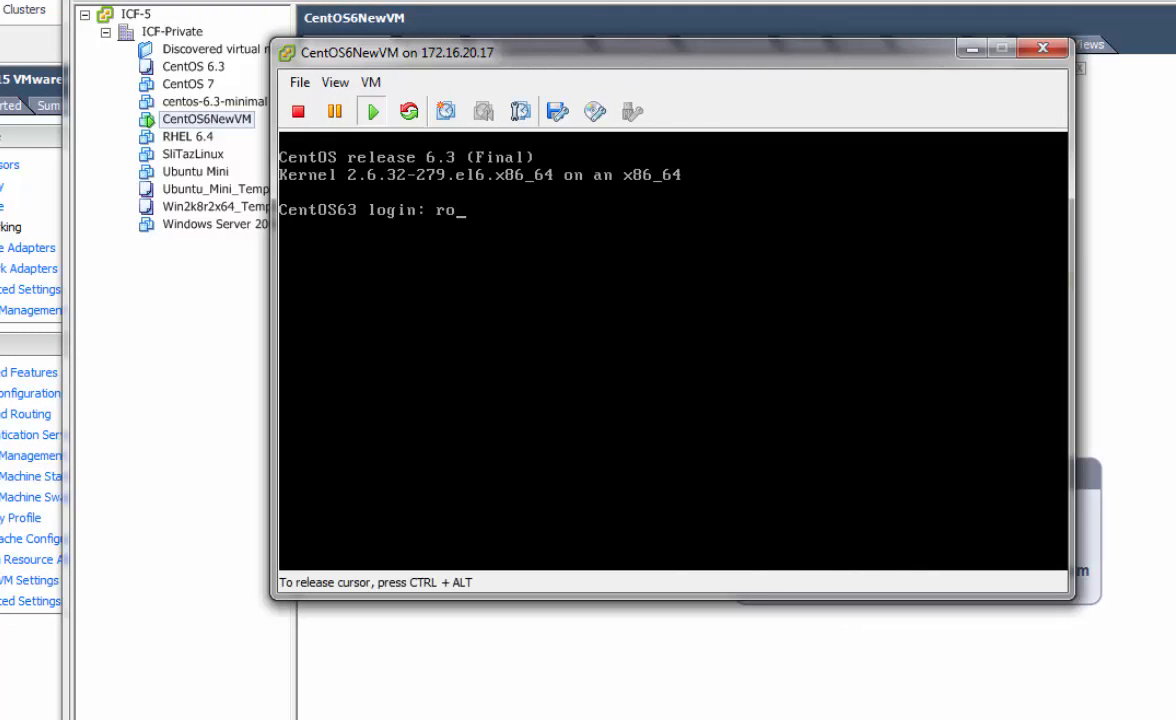
pyautogui.write('ot')
pyautogui.press('Return')
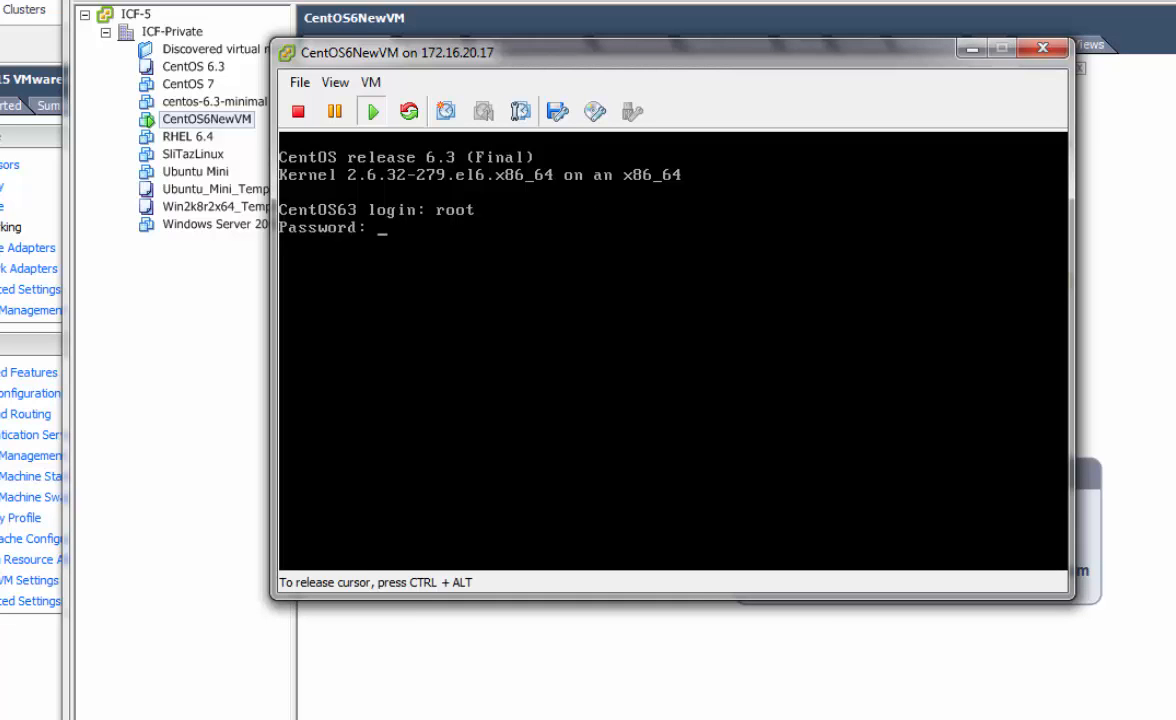
pyautogui.press('Return')
pyautogui.write('root')
pyautogui.press('Return')
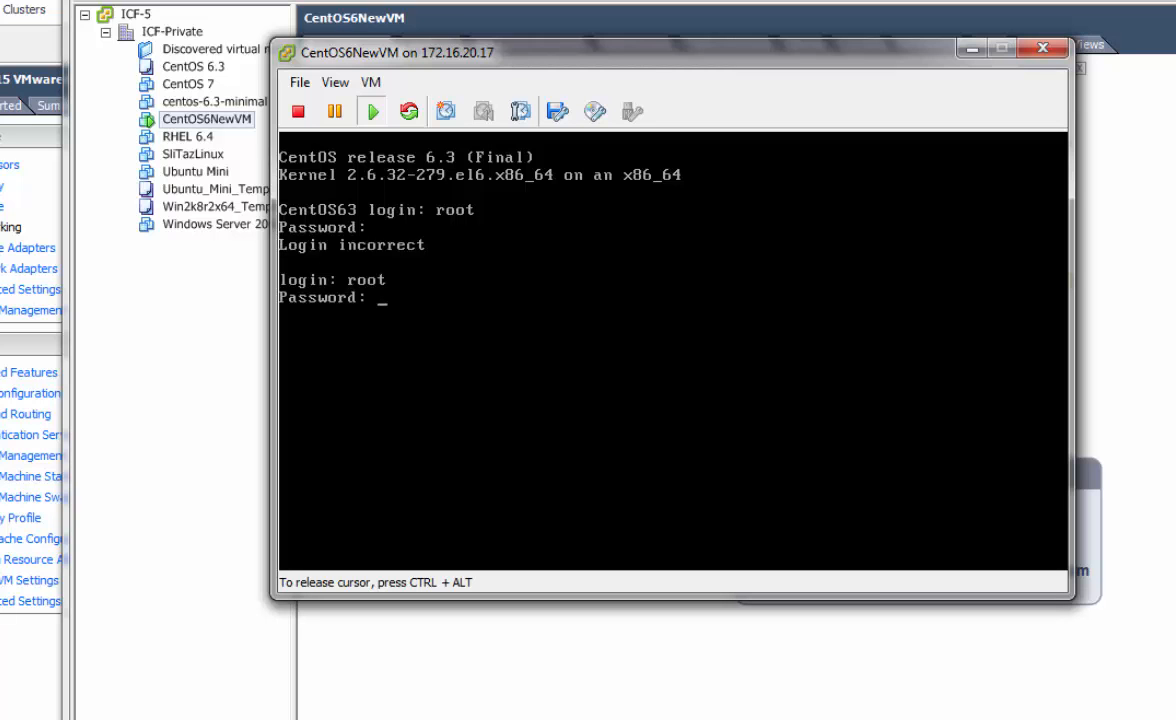
pyautogui.press('Return')
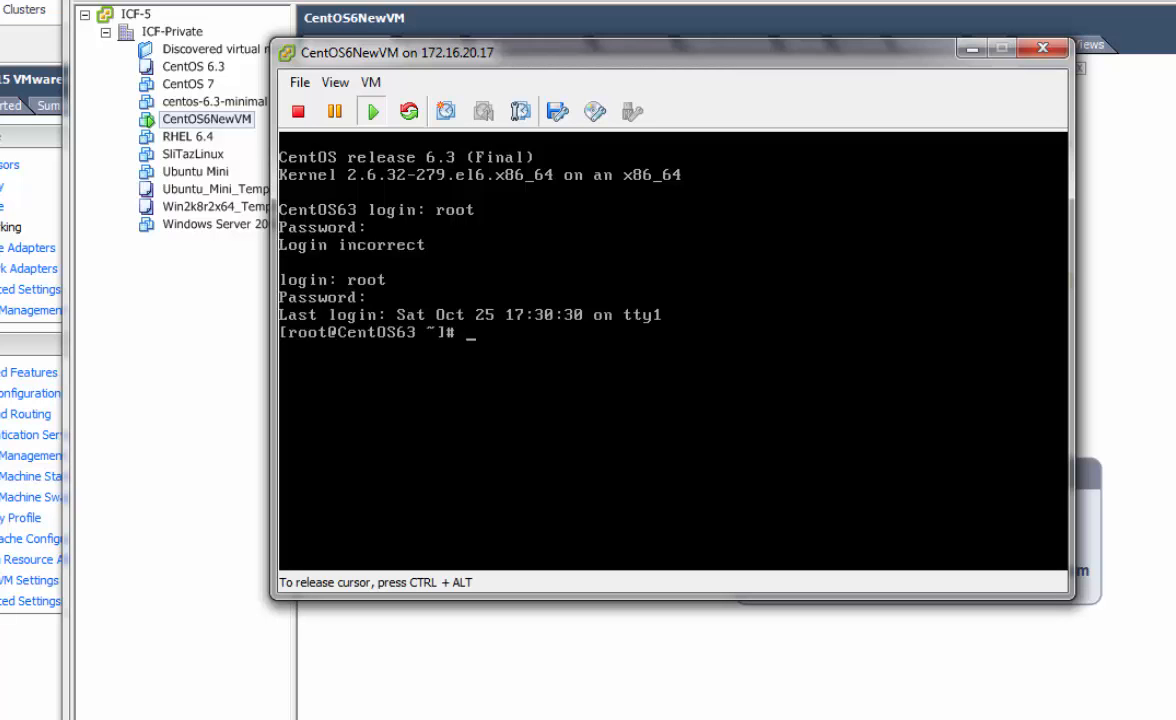
# Run ifconfig, which lists only the lo loopback interface
pyautogui.press('Return')
pyautogui.press('Return')
pyautogui.write('ifconfig')
pyautogui.press('Return')
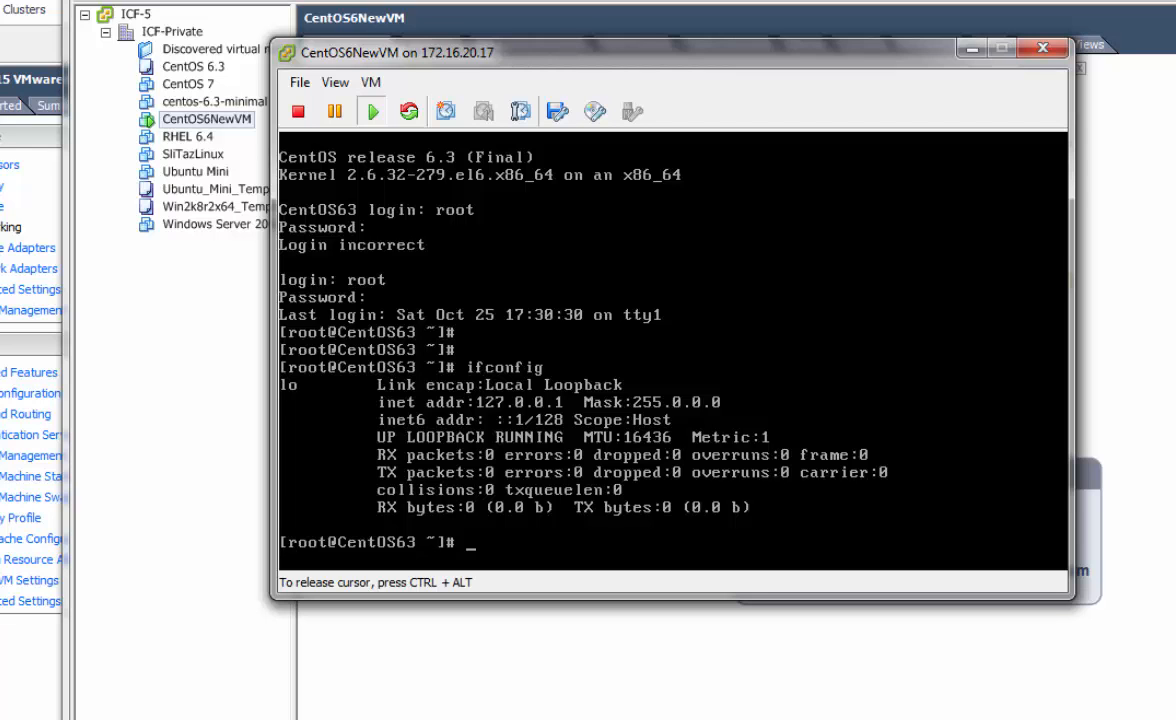
# Open /etc/udev/rules.d/70-persistent-net.rules in vi using Tab completion
pyautogui.write('vi /etc/udev/')
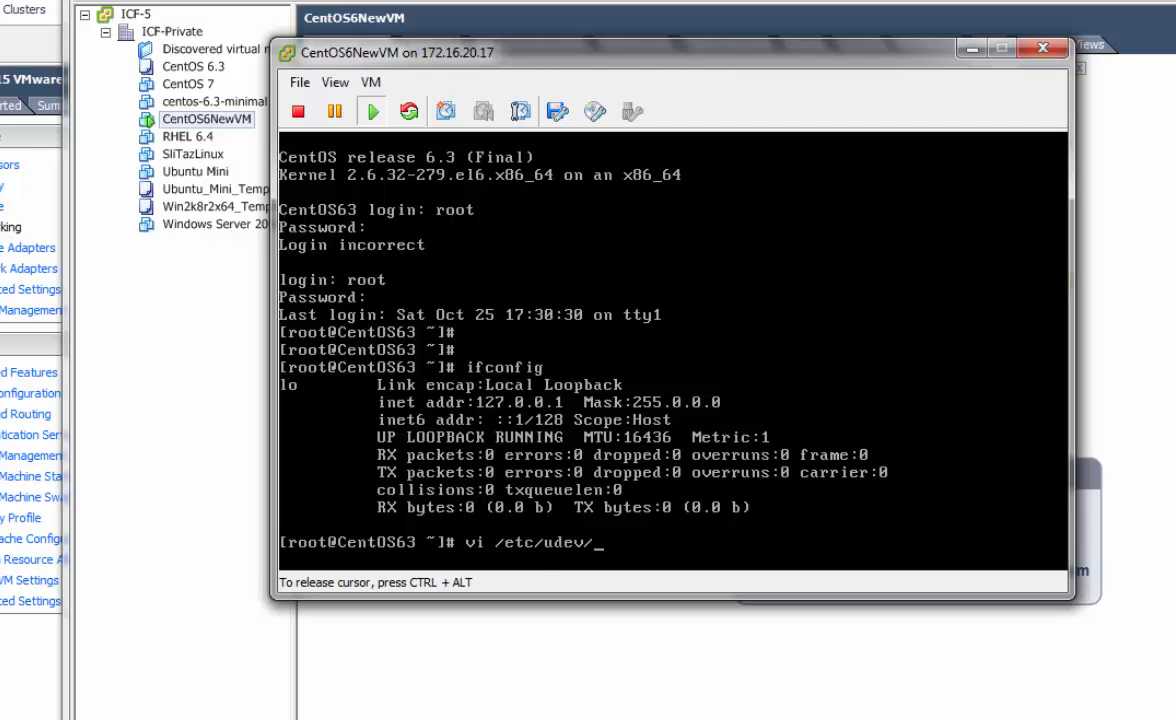
pyautogui.write('rules.d/')
pyautogui.write('pe')
pyautogui.press('BackSpace')
pyautogui.press('BackSpace')
pyautogui.write('7')
pyautogui.press('BackSpace')
pyautogui.press('Tab')
pyautogui.press('Tab')
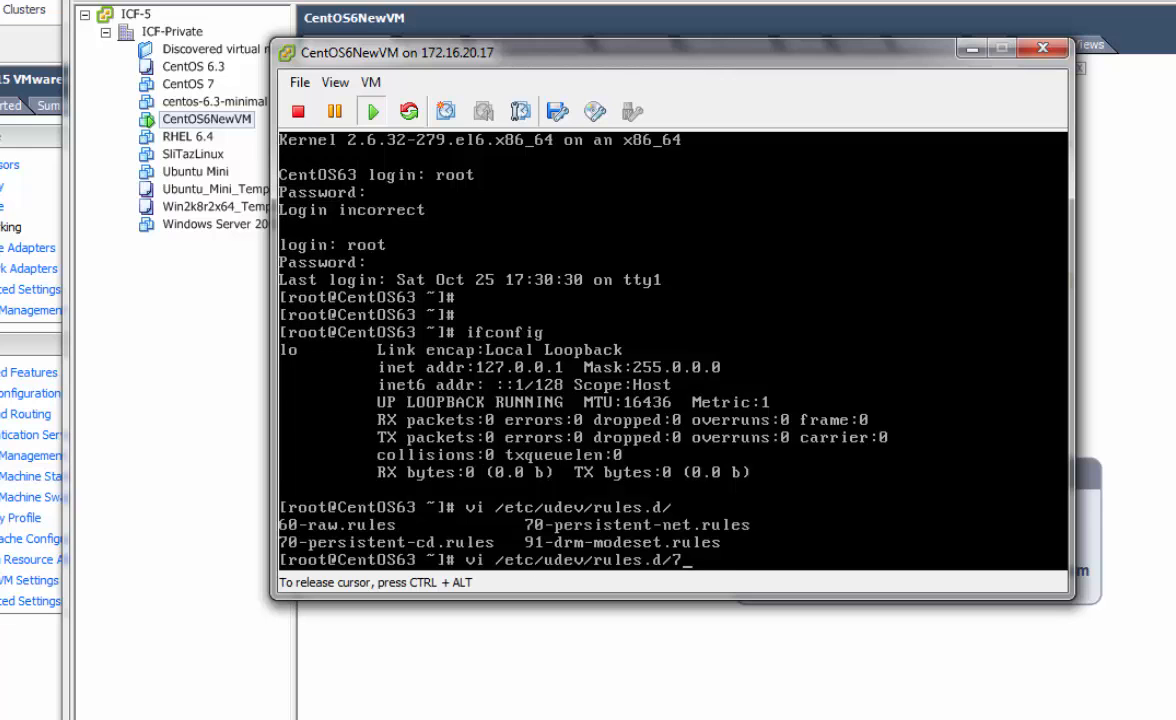
pyautogui.write('7')
pyautogui.press('Tab')
pyautogui.write('n')
pyautogui.press('Tab')
pyautogui.press('Return')
# Check the eth0 rule line and quit vi without saving
pyautogui.press('Down')
pyautogui.press('Down')
pyautogui.press('Down')
pyautogui.press('Down')
pyautogui.press('Down')
pyautogui.press('Down')
pyautogui.press('Down')
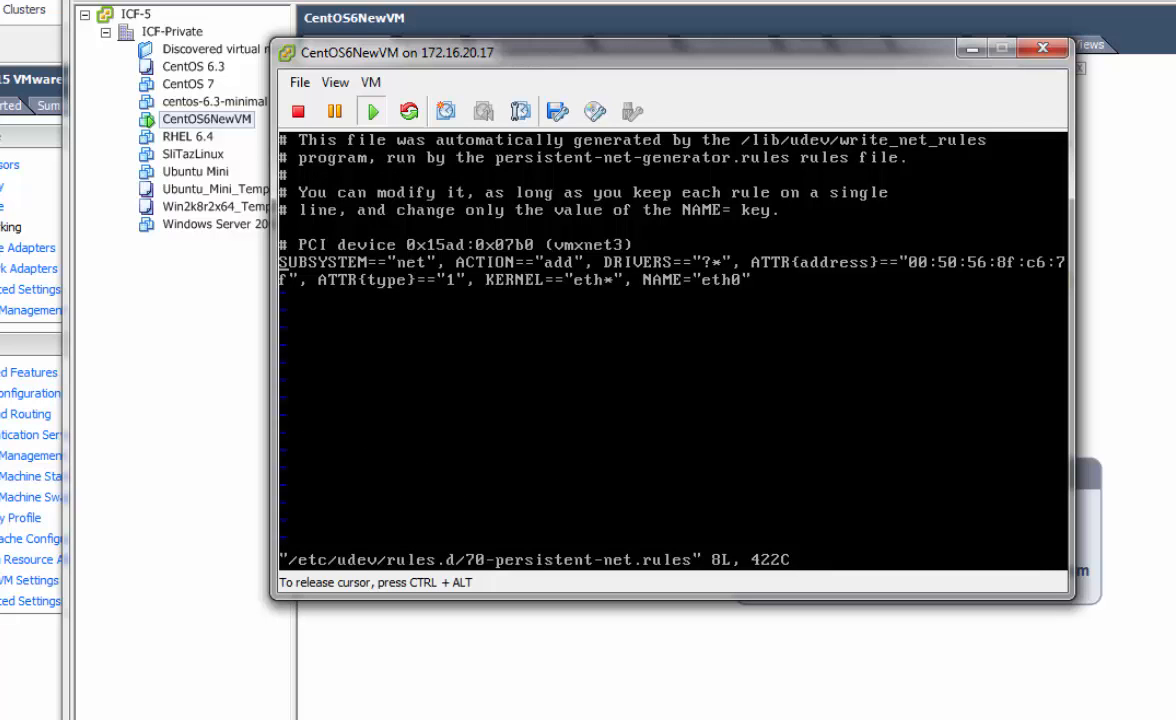
pyautogui.write(':q')
pyautogui.press('Return')
pyautogui.press('Return')
pyautogui.press('Return')
pyautogui.press('Return')
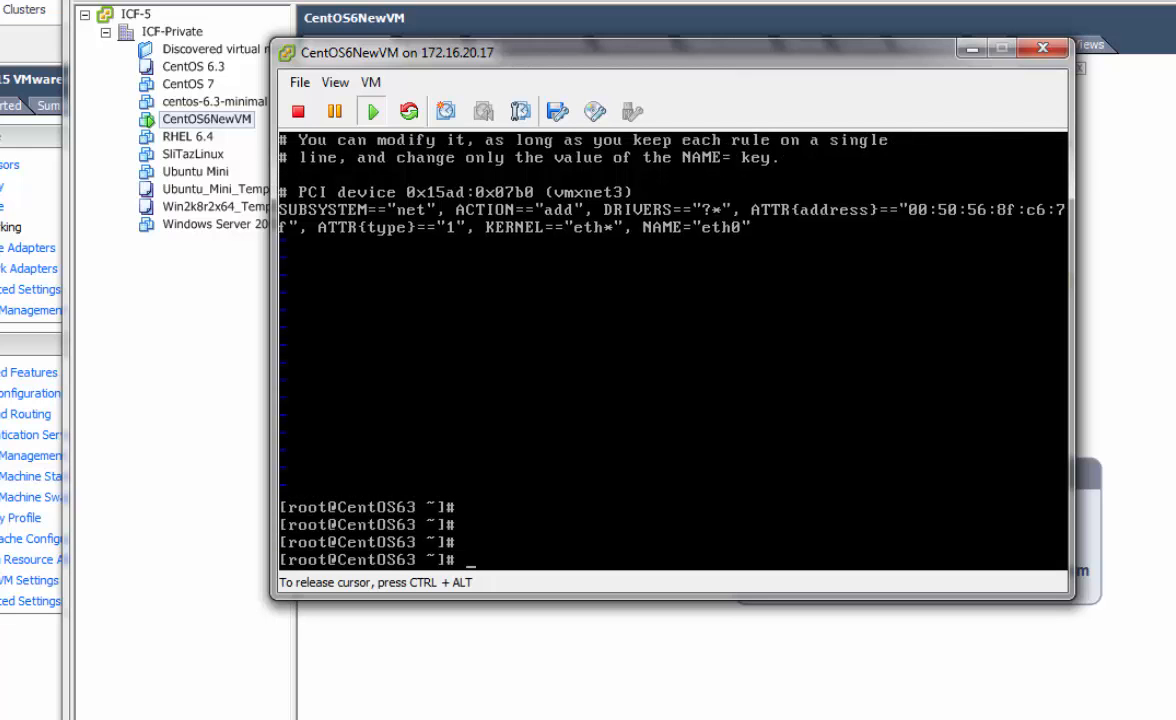
# Start retyping ifconfig, then release the keyboard from the VM console
pyautogui.write('vi /etc/')
pyautogui.press('BackSpace')
pyautogui.press('BackSpace')
pyautogui.press('BackSpace')
pyautogui.press('BackSpace')
pyautogui.press('BackSpace')
pyautogui.press('BackSpace')
pyautogui.press('BackSpace')
pyautogui.write('ifconfi')
pyautogui.hotkey('ctrl', 'alt')
pyautogui.rightClick(226, 118)
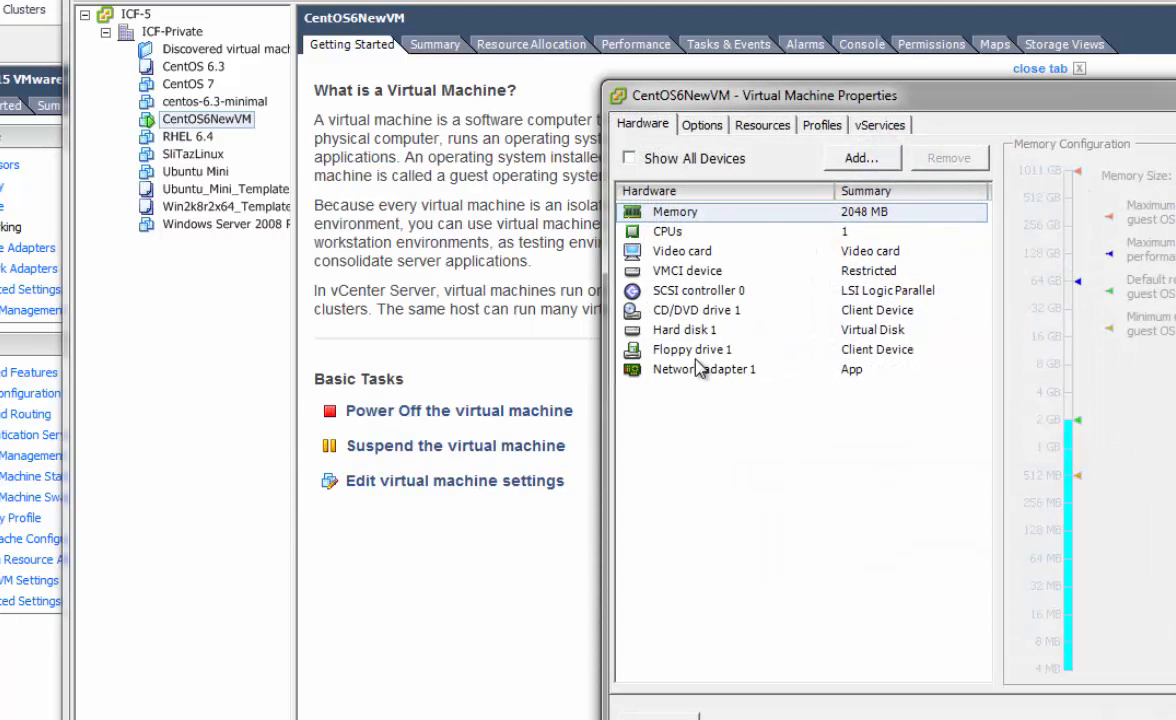
pyautogui.click(662, 369)
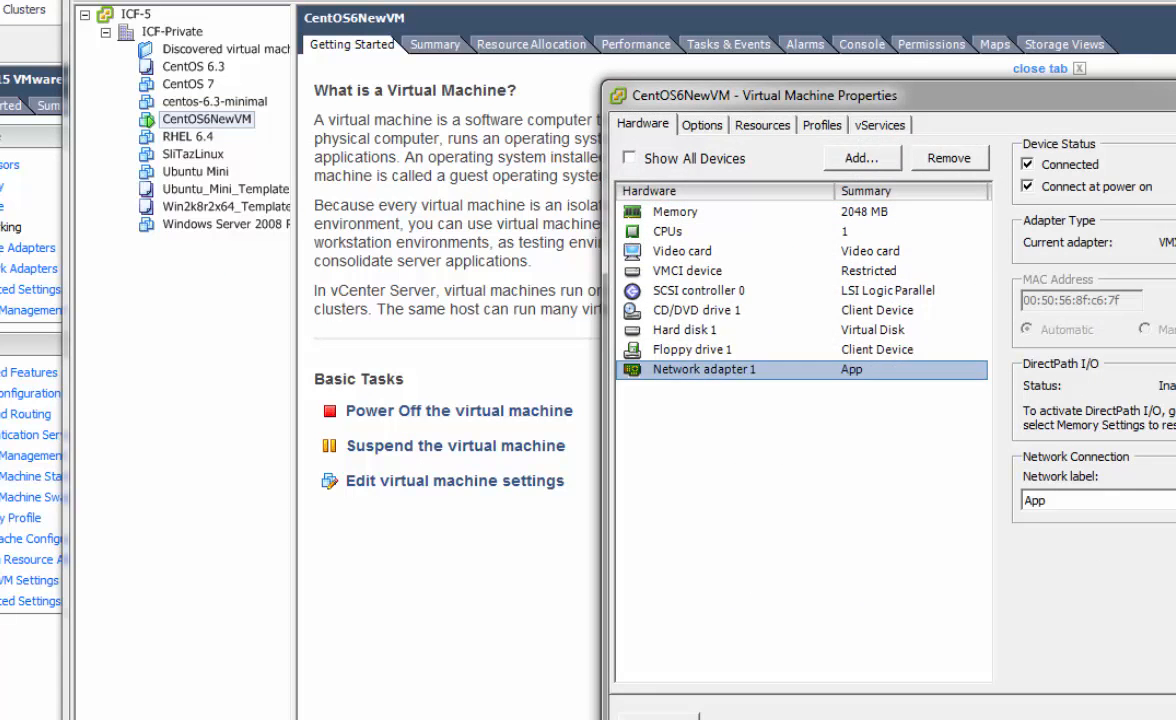
pyautogui.press('Escape')
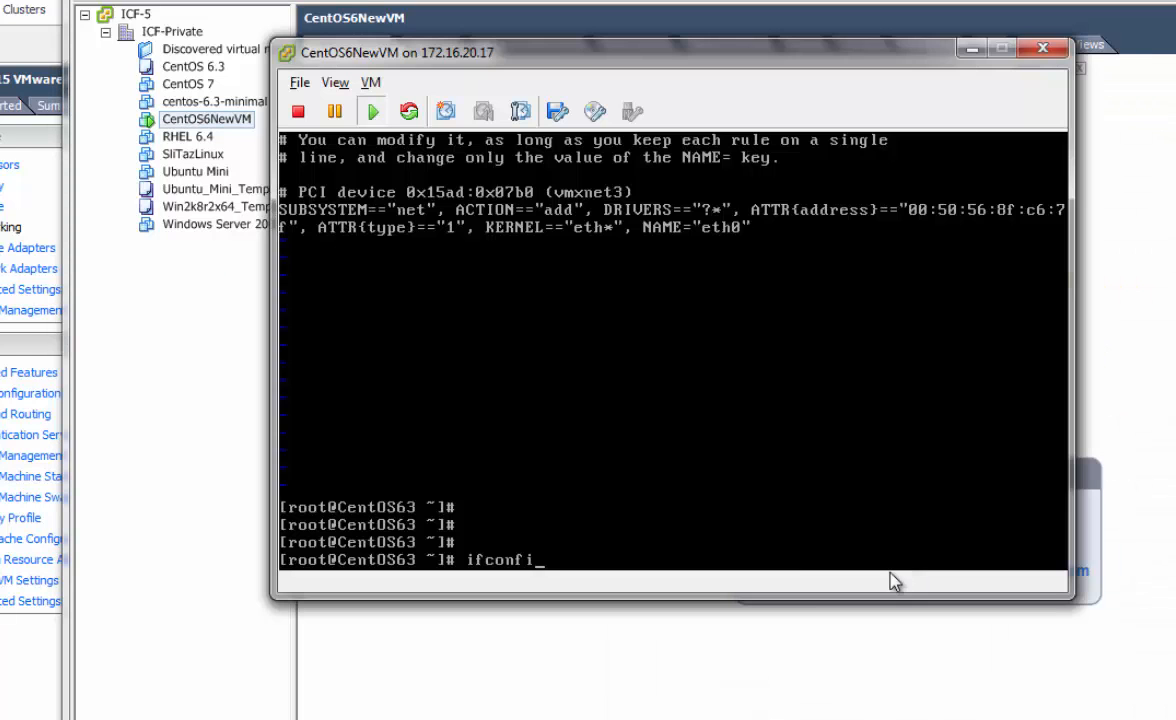
# Try bringing eth0 up with 'ifup eth0' and 'ifconfig eth0 up', then run ifconfig
pyautogui.press('BackSpace')
pyautogui.press('BackSpace')
pyautogui.press('BackSpace')
pyautogui.press('BackSpace')
pyautogui.press('BackSpace')
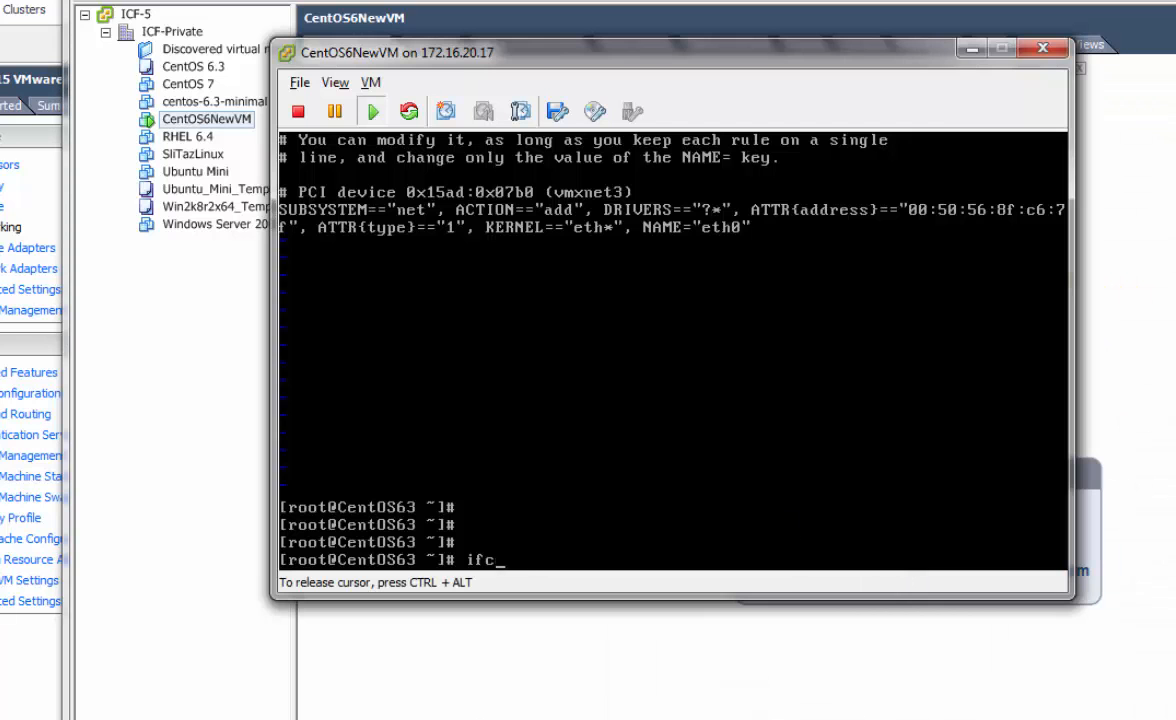
pyautogui.write('up eth0')
pyautogui.press('Return')
pyautogui.press('Return')
pyautogui.write('ifconfig eth')
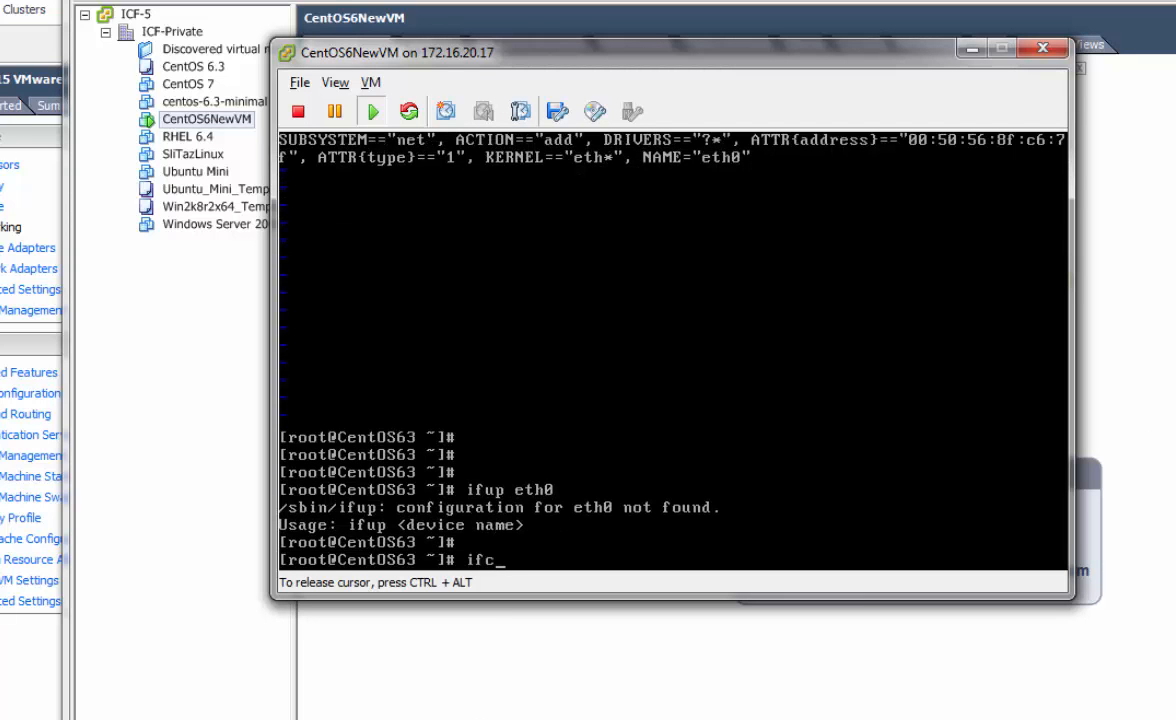
pyautogui.write('0 up')
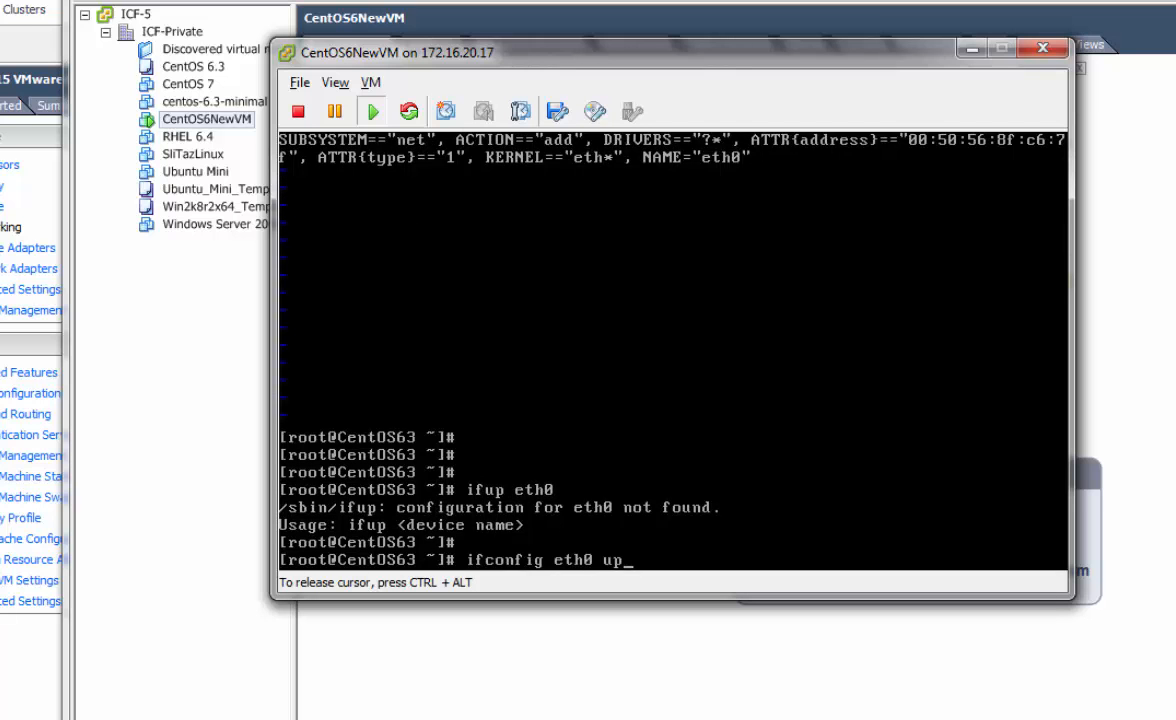
pyautogui.press('Return')
pyautogui.press('Return')
pyautogui.write('ifconfig')
pyautogui.press('Return')
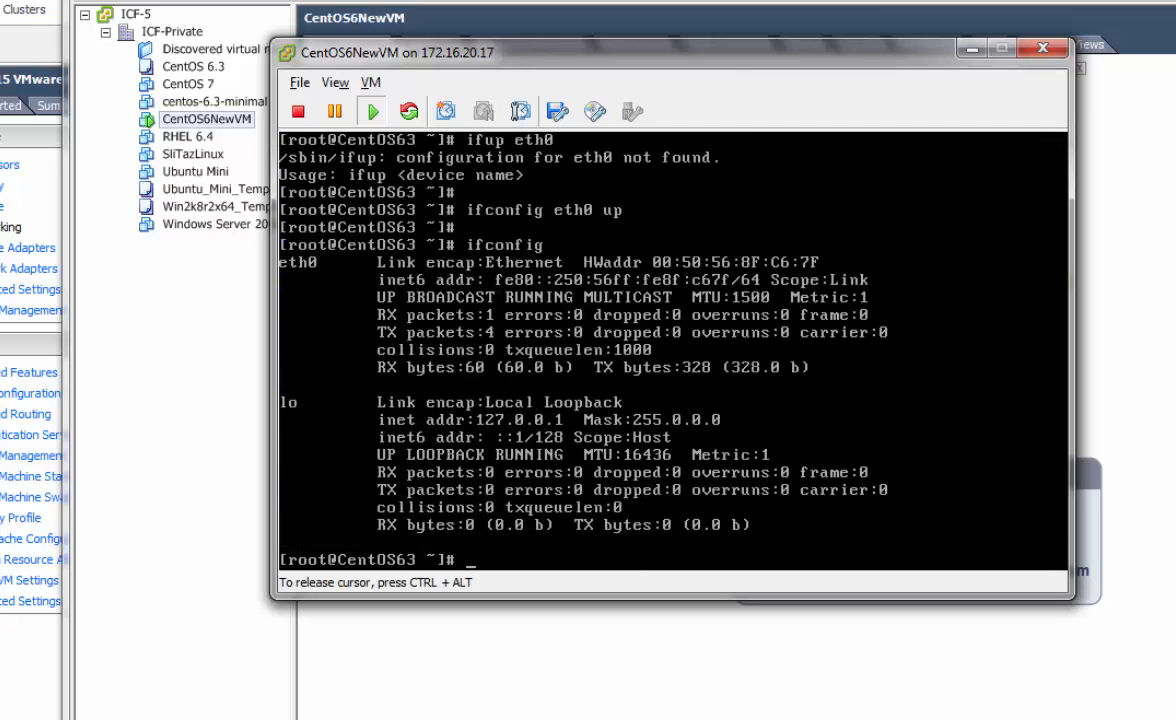
pyautogui.press('Return')
pyautogui.press('Return')
# Restart networking on CentOS6NewVM with 'service network restart'
pyautogui.write('ifconf')
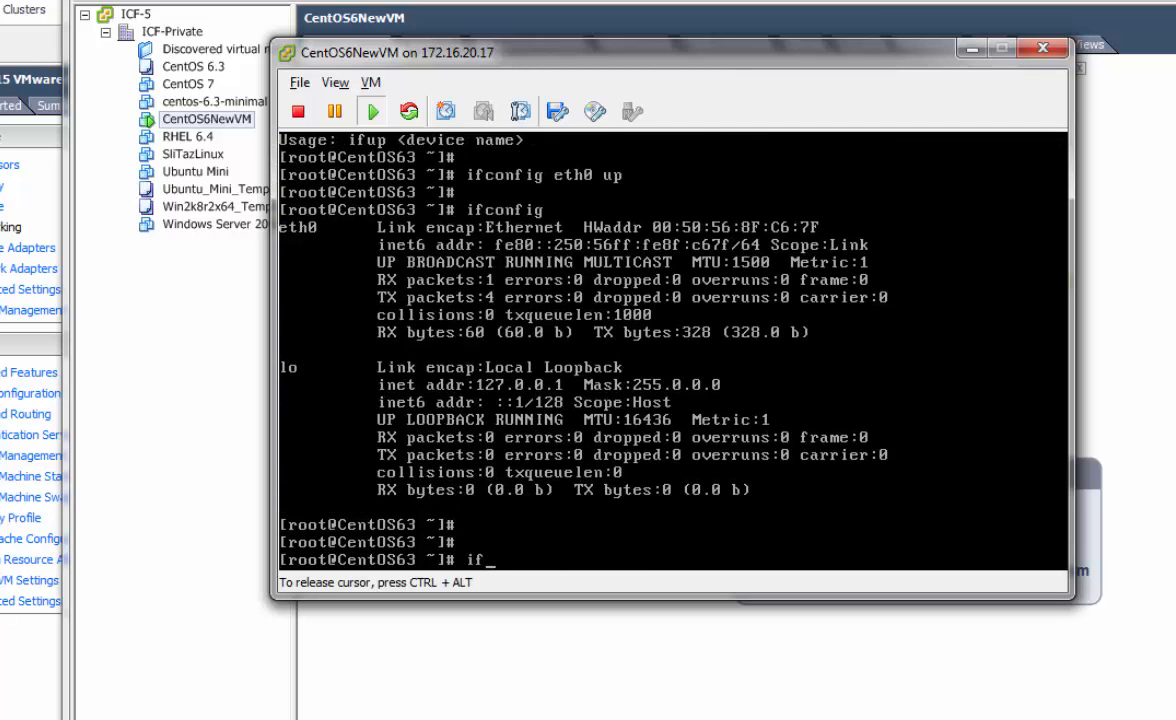
pyautogui.press('BackSpace')
pyautogui.press('BackSpace')
pyautogui.press('BackSpace')
pyautogui.press('BackSpace')
pyautogui.press('BackSpace')
pyautogui.press('BackSpace')
pyautogui.write('service /etc/')
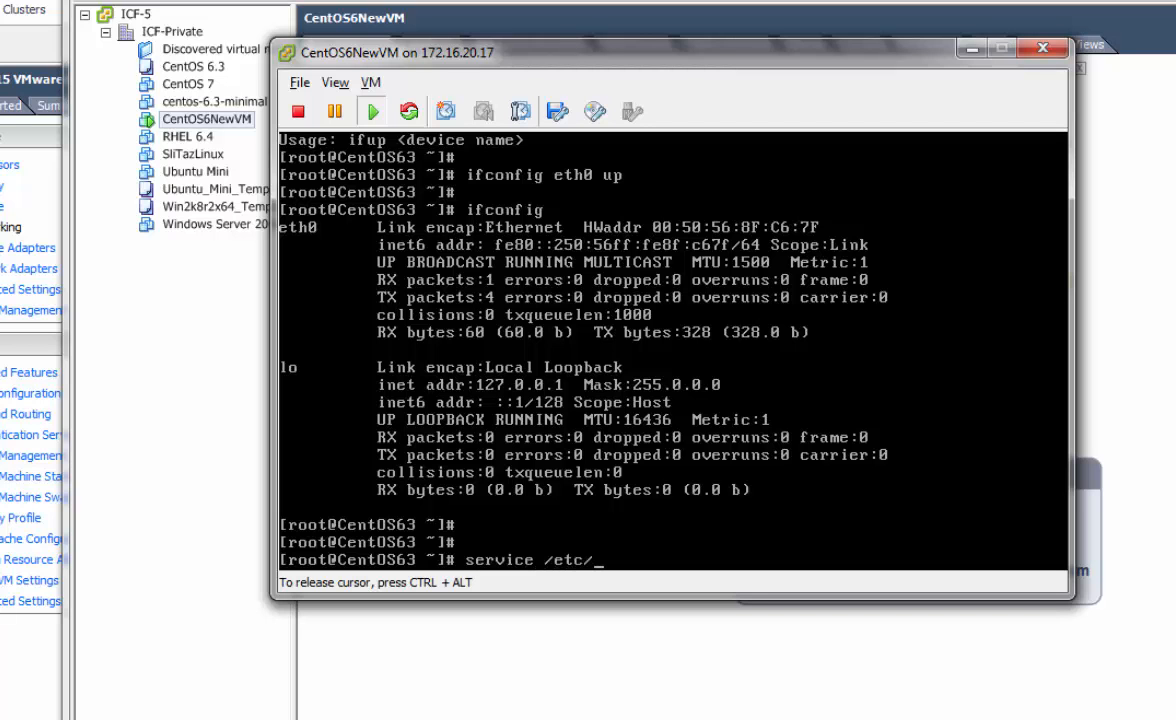
pyautogui.press('BackSpace')
pyautogui.press('BackSpace')
pyautogui.press('BackSpace')
pyautogui.press('BackSpace')
pyautogui.press('BackSpace')
pyautogui.write('net')
pyautogui.write('o')
pyautogui.press('BackSpace')
pyautogui.write('working restart')
pyautogui.press('Return')
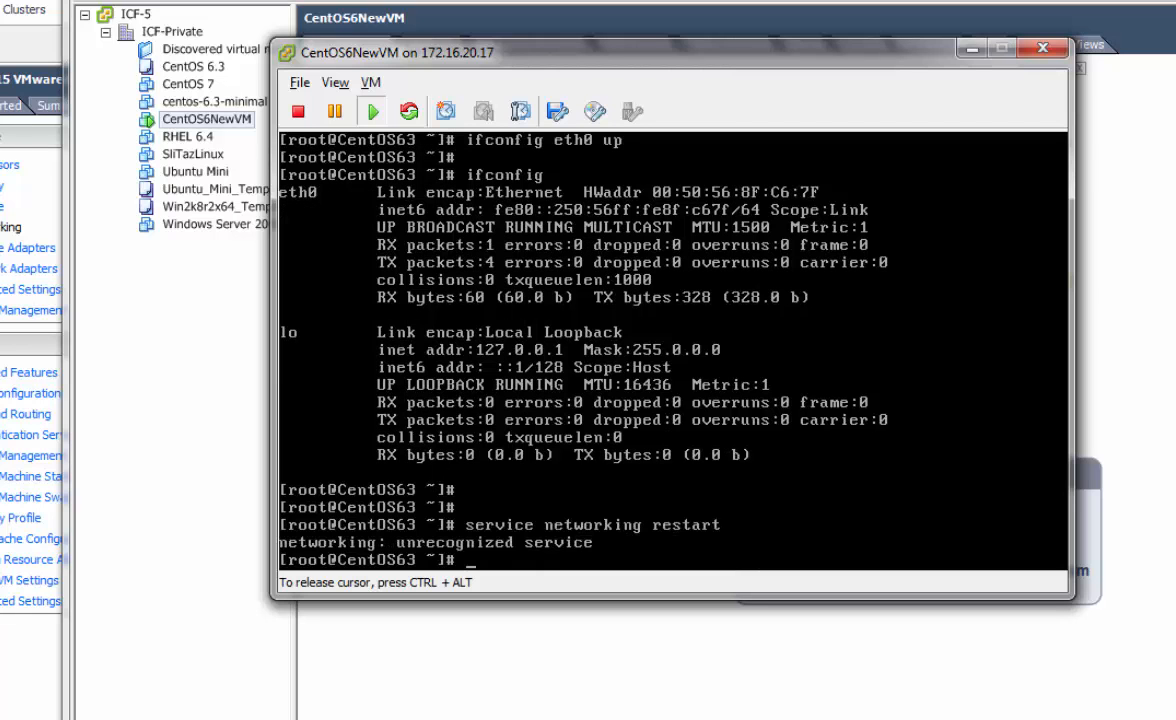
pyautogui.write('service network restart')
pyautogui.press('Return')
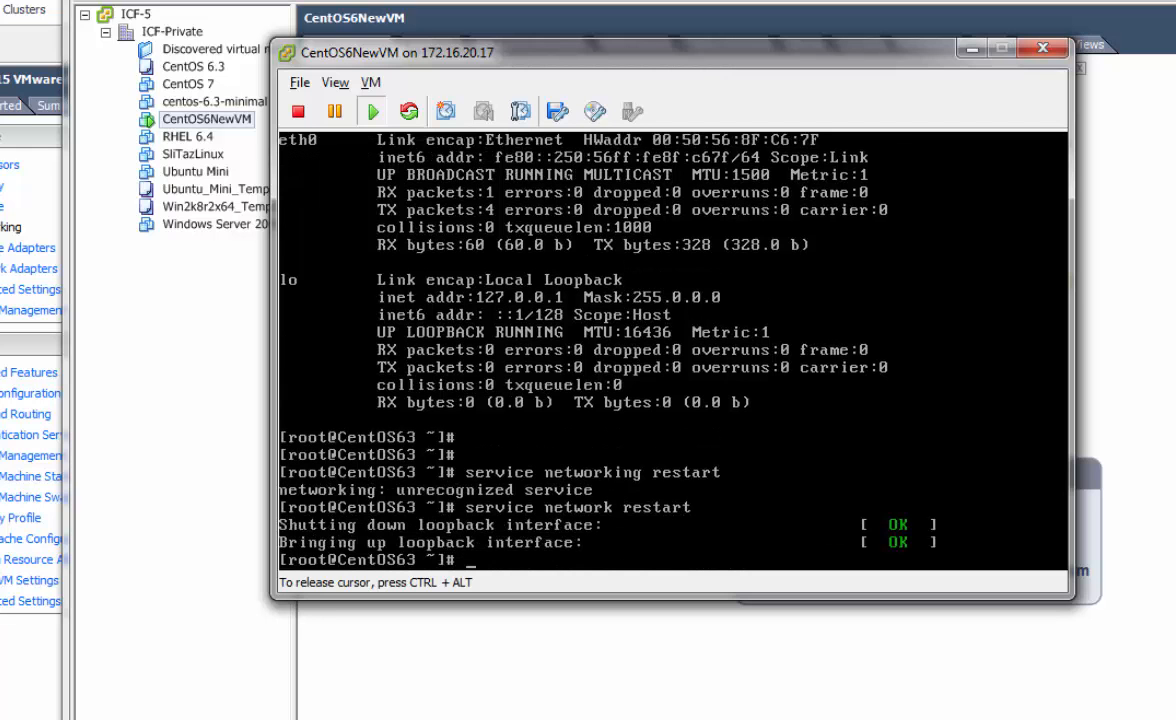
pyautogui.press('Return')
pyautogui.press('Return')
pyautogui.press('Return')
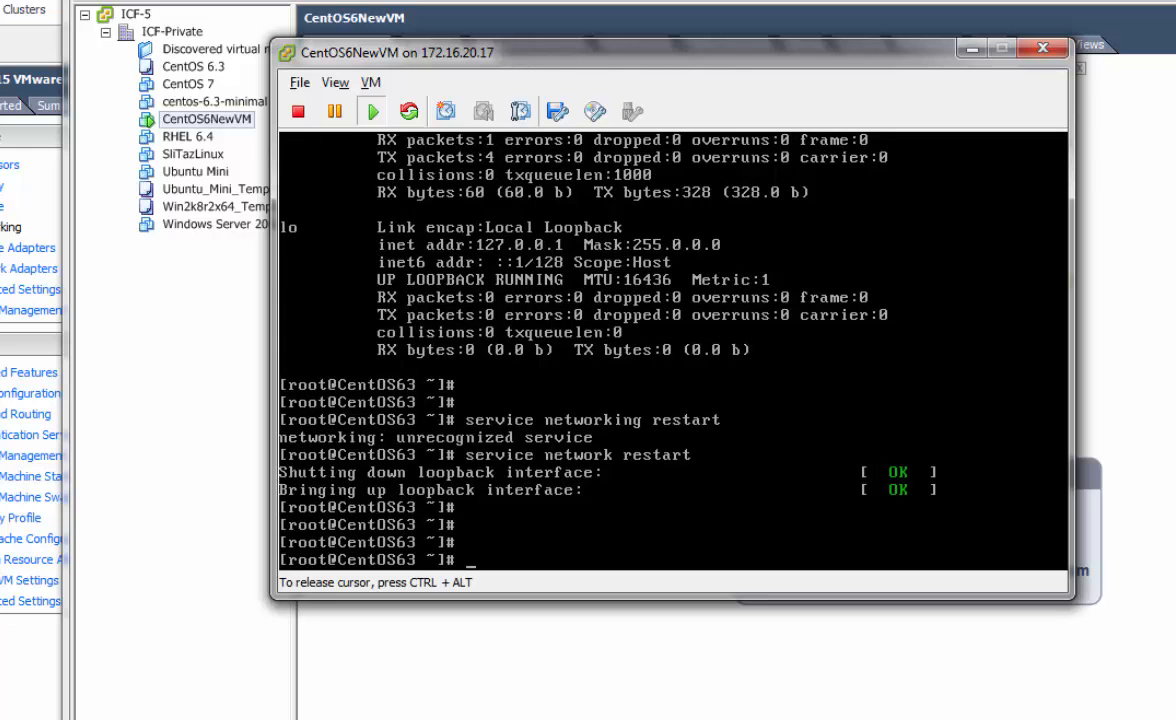
# Run ifconfig to list interfaces, seeing eth0 still has only an IPv6 address
pyautogui.write('ifconfig')
pyautogui.press('BackSpace')
pyautogui.press('BackSpace')
pyautogui.press('BackSpace')
pyautogui.press('BackSpace')
pyautogui.press('BackSpace')
pyautogui.press('BackSpace')
pyautogui.write('cofi')
pyautogui.press('BackSpace')
pyautogui.press('BackSpace')
pyautogui.write('nfig')
pyautogui.press('Return')
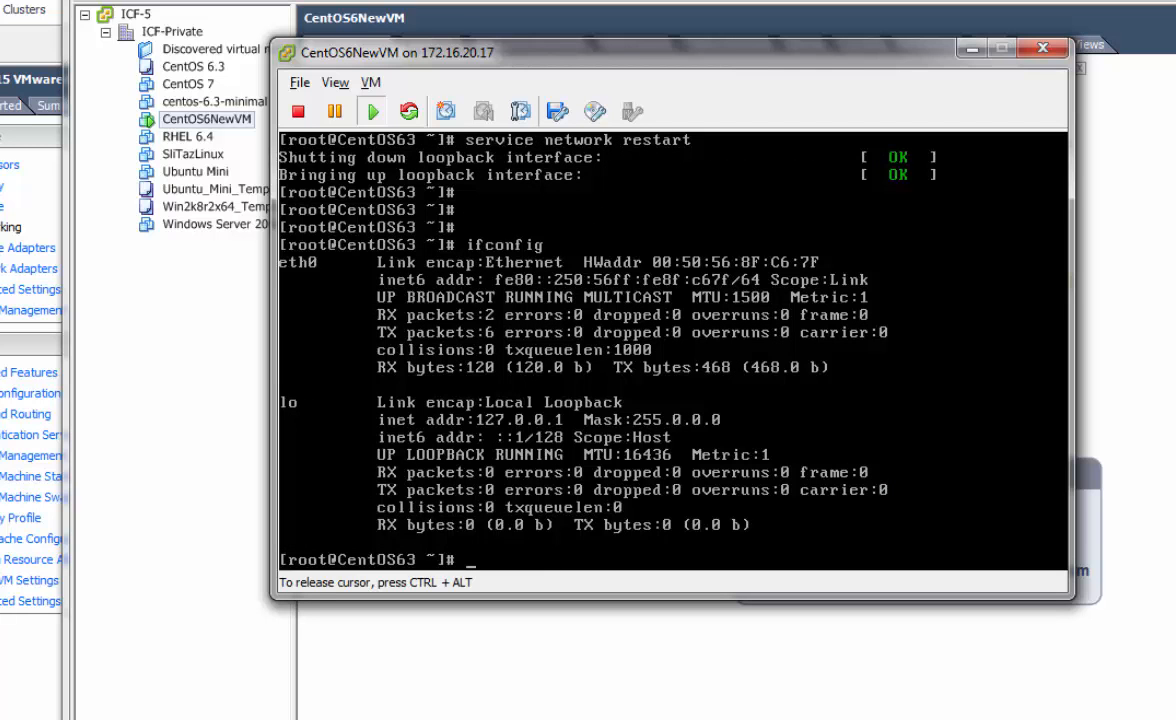
pyautogui.press('Return')
pyautogui.press('Return')
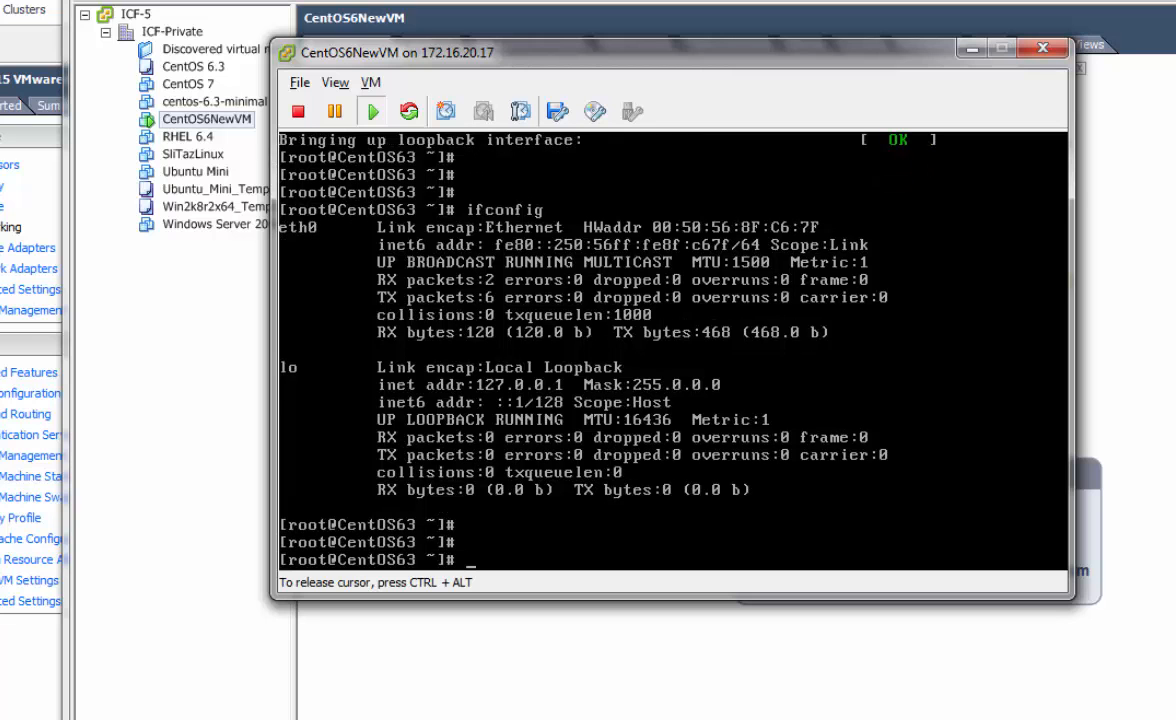
# Open /etc/sysconfig/network-scripts/ifcfg-eth0 in vi, then quit it with :q
pyautogui.write('vi /etc/sysconfig/net')
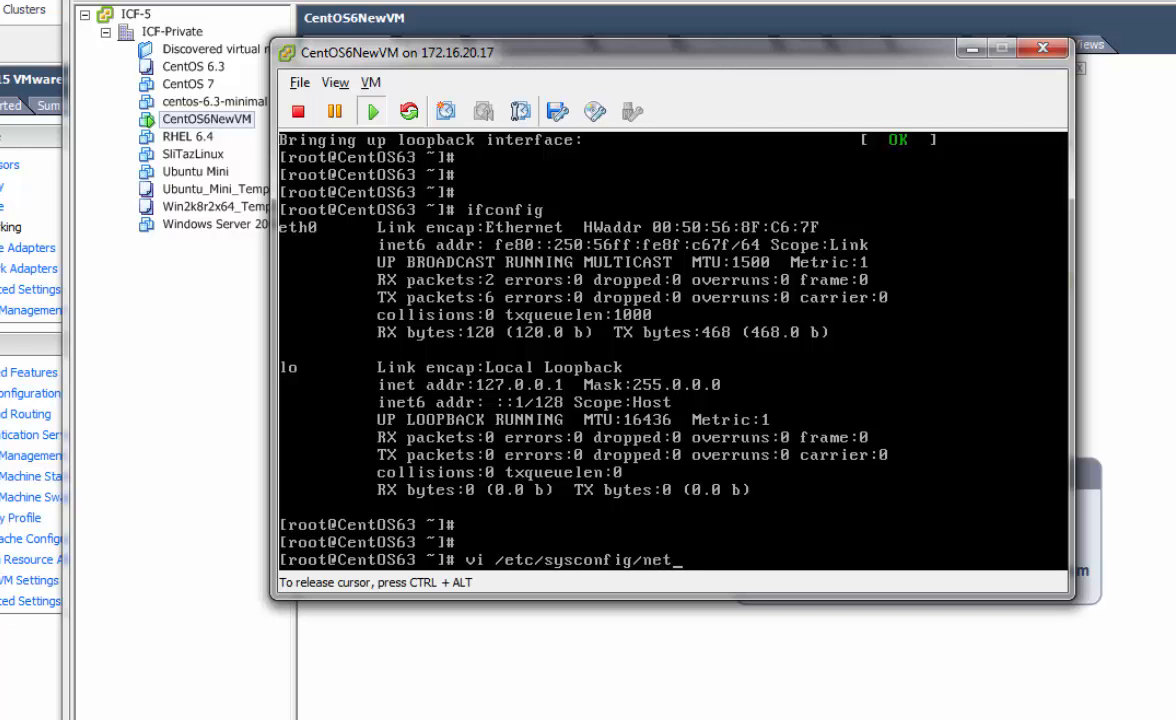
pyautogui.write('work-scripts/')
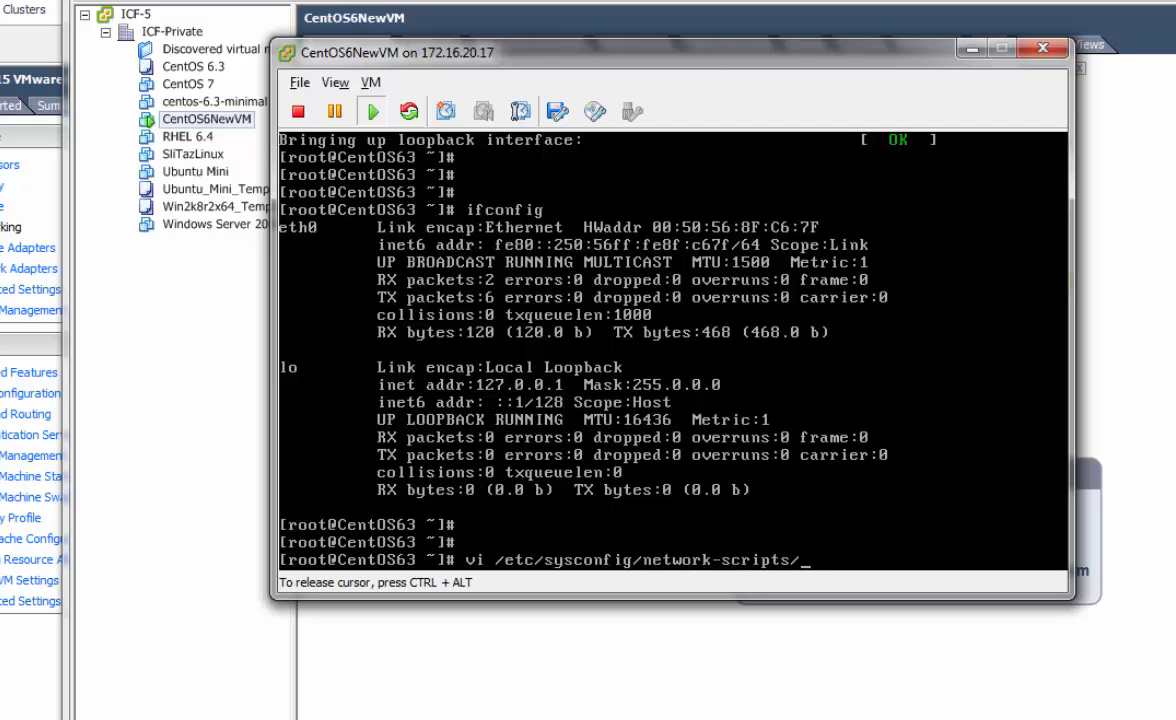
pyautogui.write('ifcfg-lo')
pyautogui.press('BackSpace')
pyautogui.press('BackSpace')
pyautogui.press('BackSpace')
pyautogui.write('eth0')
pyautogui.press('Return')
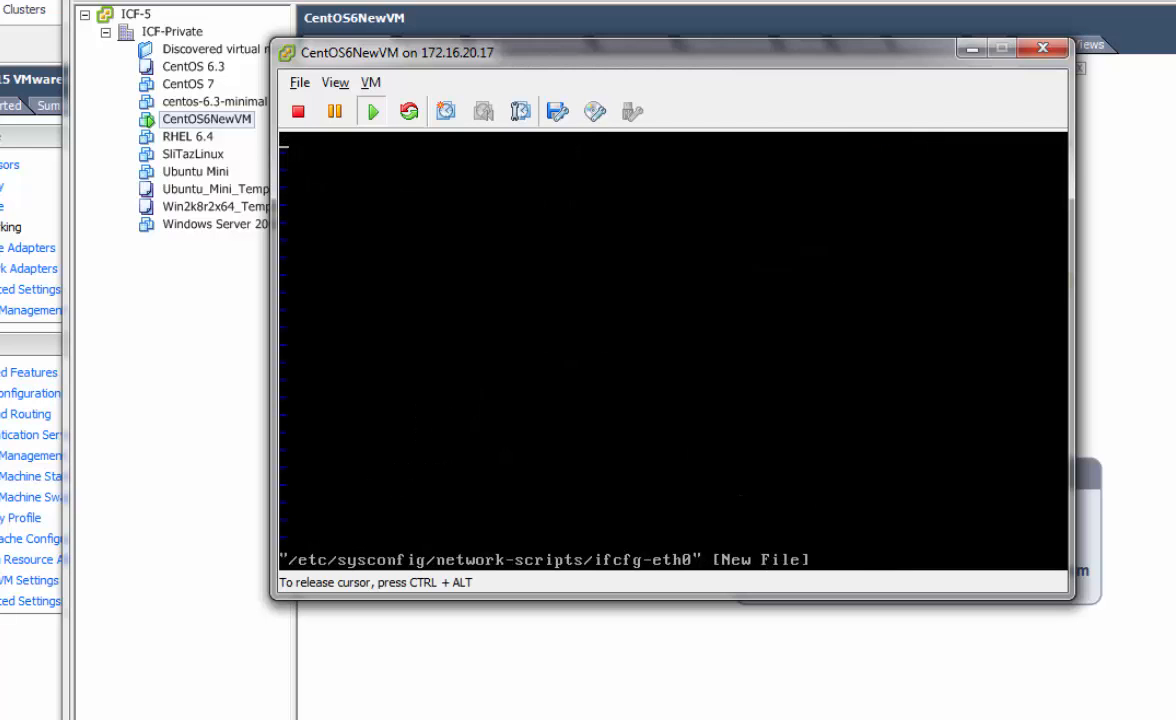
pyautogui.write(':q!')
pyautogui.press('Return')
# List the network-scripts folder's files and reopen the new ifcfg-eth0 in vi
pyautogui.press('Up')
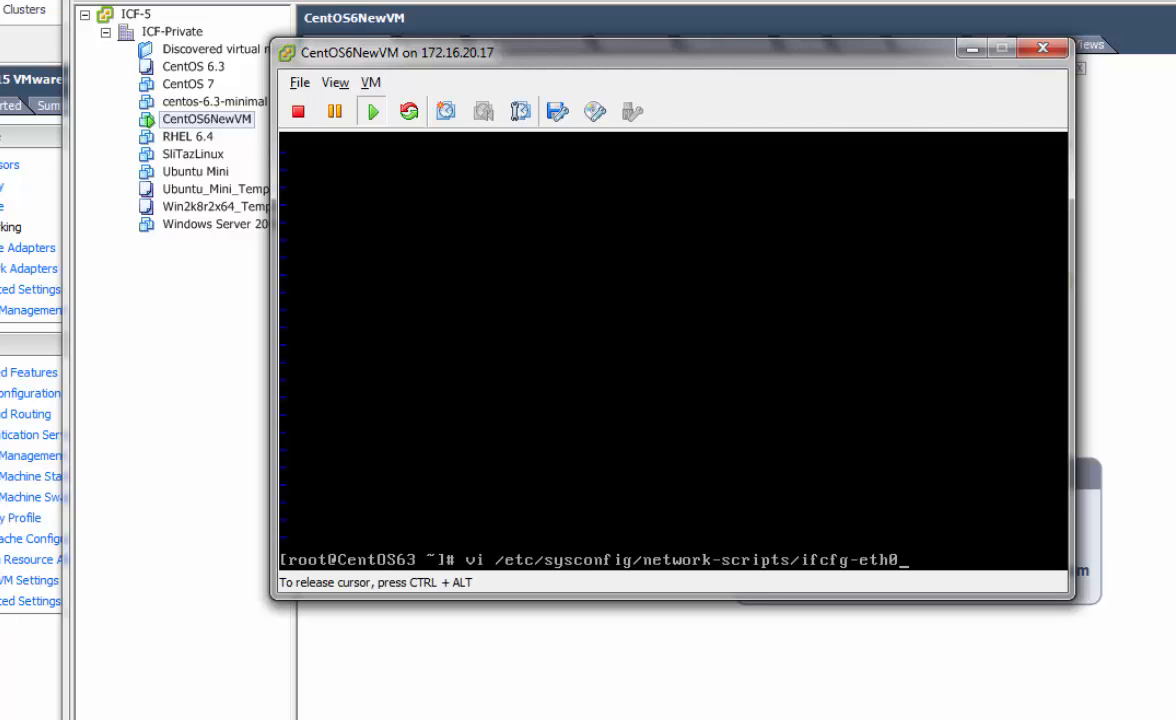
pyautogui.press('BackSpace')
pyautogui.press('BackSpace')
pyautogui.press('BackSpace')
pyautogui.press('BackSpace')
pyautogui.press('BackSpace')
pyautogui.press('BackSpace')
pyautogui.press('BackSpace')
pyautogui.press('BackSpace')
pyautogui.press('BackSpace')
pyautogui.press('BackSpace')
pyautogui.press('BackSpace')
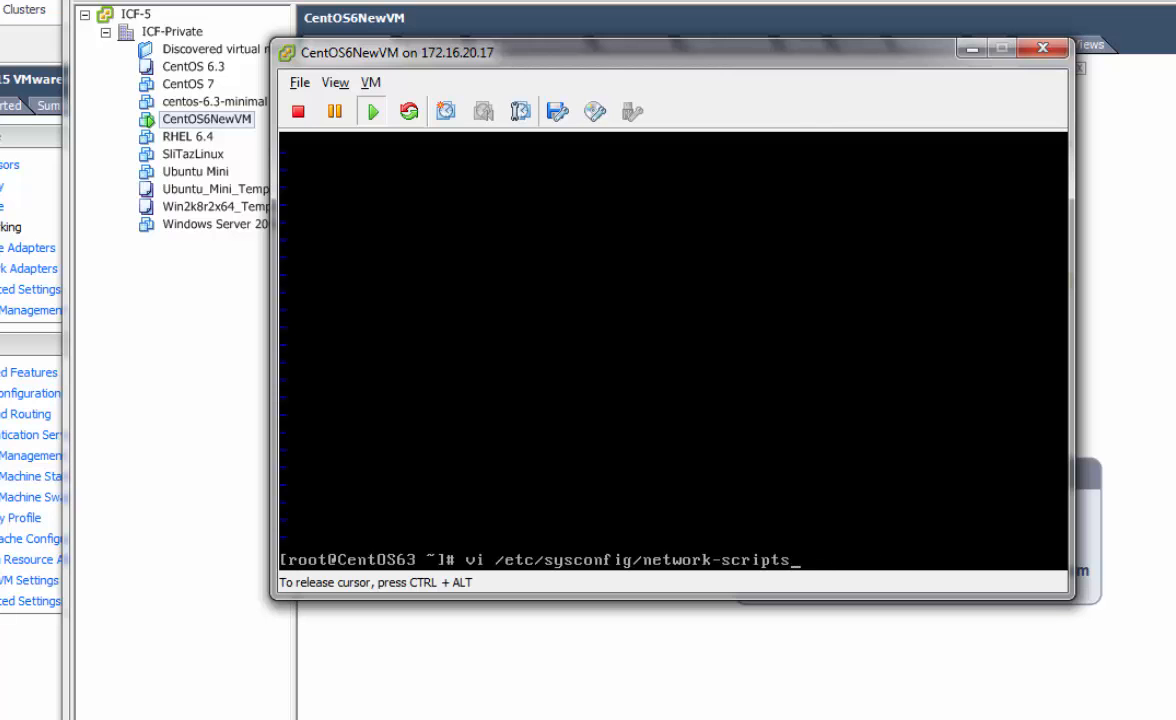
pyautogui.write('/')
pyautogui.press('Tab')
pyautogui.press('Tab')
pyautogui.press('Tab')
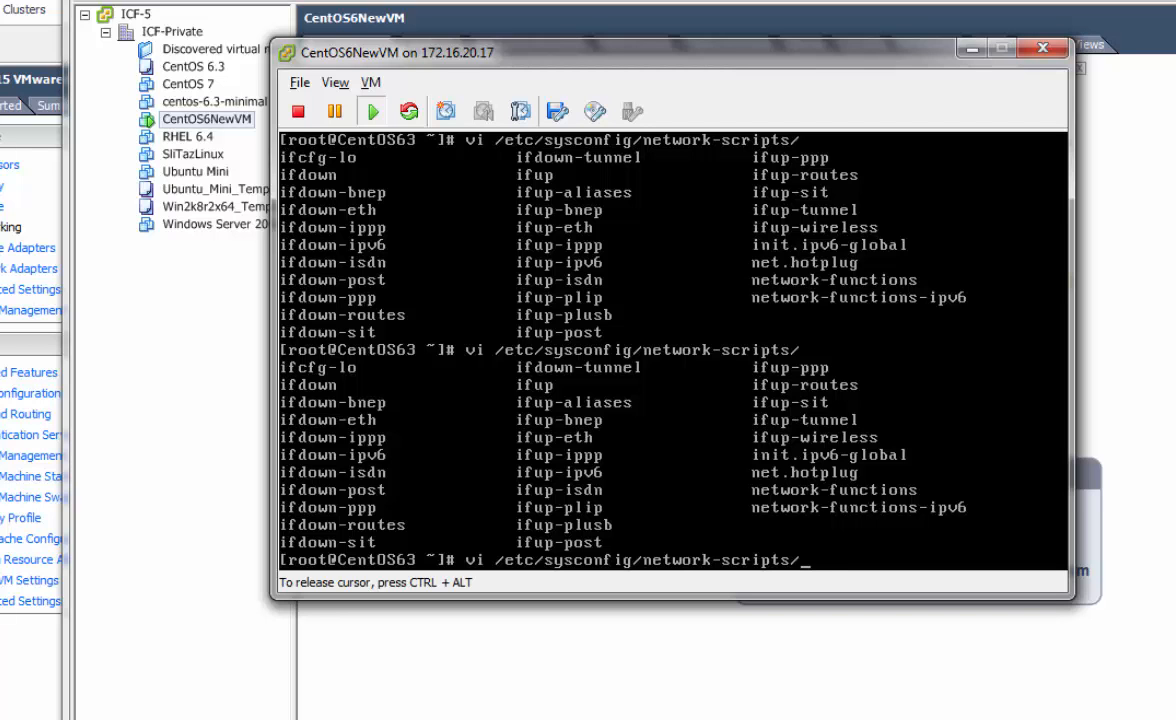
pyautogui.write('ifcfg-eth0')
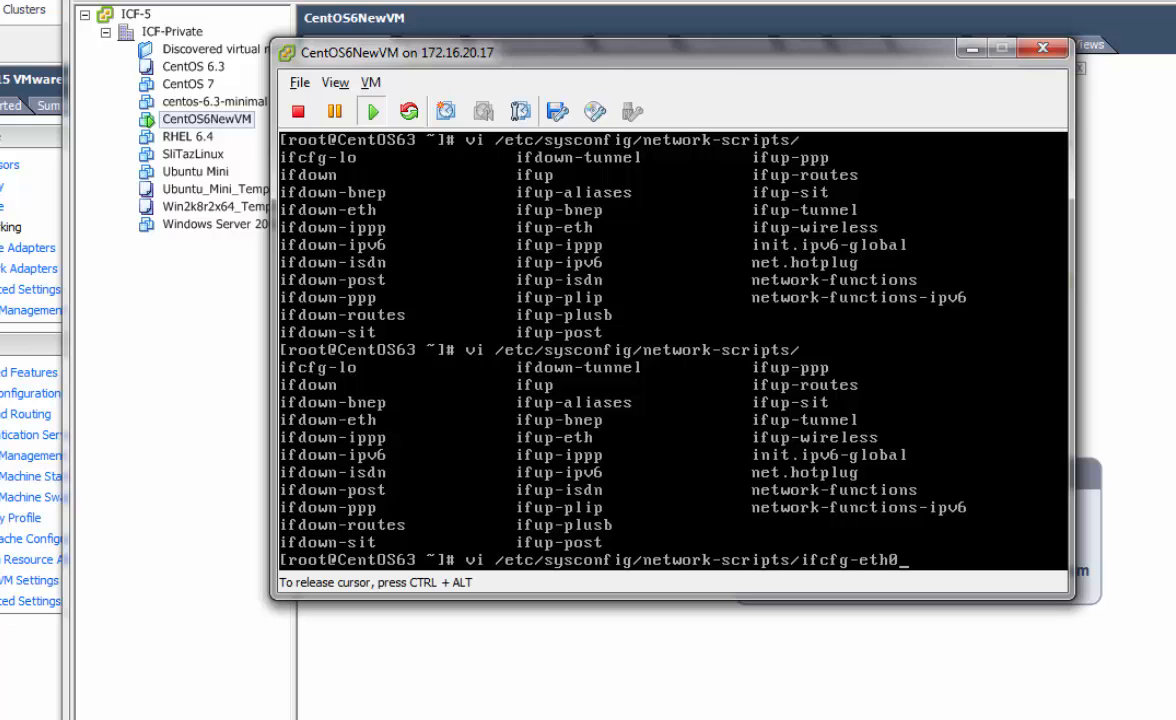
pyautogui.press('Return')
# Enter DEVICE=eth0, BOOTPROTO=static and IPADDR="172.16.30.11" lines in ifcfg-eth0
pyautogui.write('iDE')
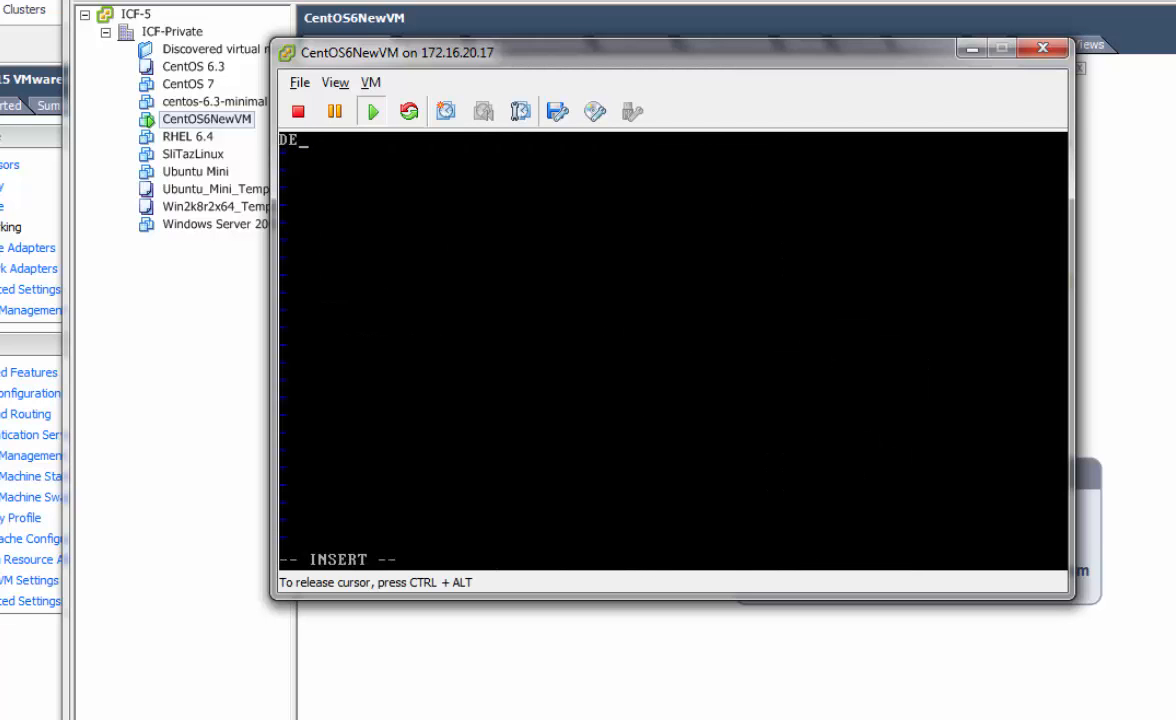
pyautogui.write('VICE=ETH0')
pyautogui.press('BackSpace')
pyautogui.press('BackSpace')
pyautogui.press('BackSpace')
pyautogui.press('BackSpace')
pyautogui.press('capslock')
pyautogui.write('eth0')
pyautogui.press('Return')
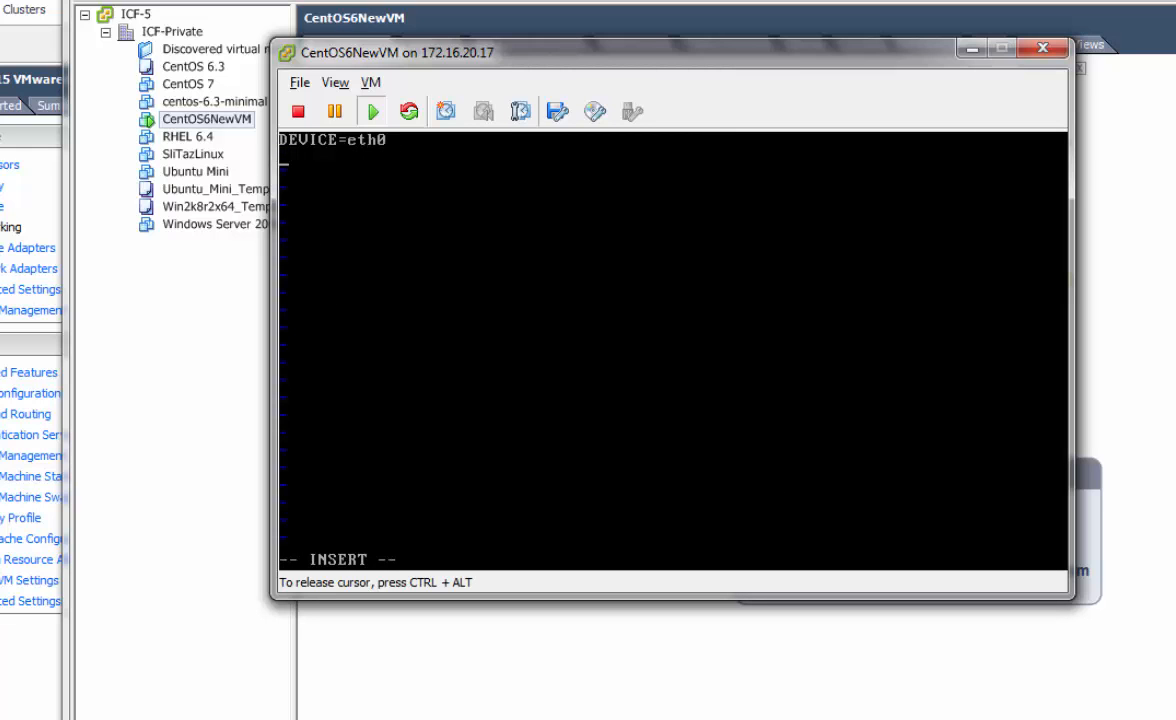
pyautogui.write('BOOTPROTO=static')
pyautogui.press('Return')
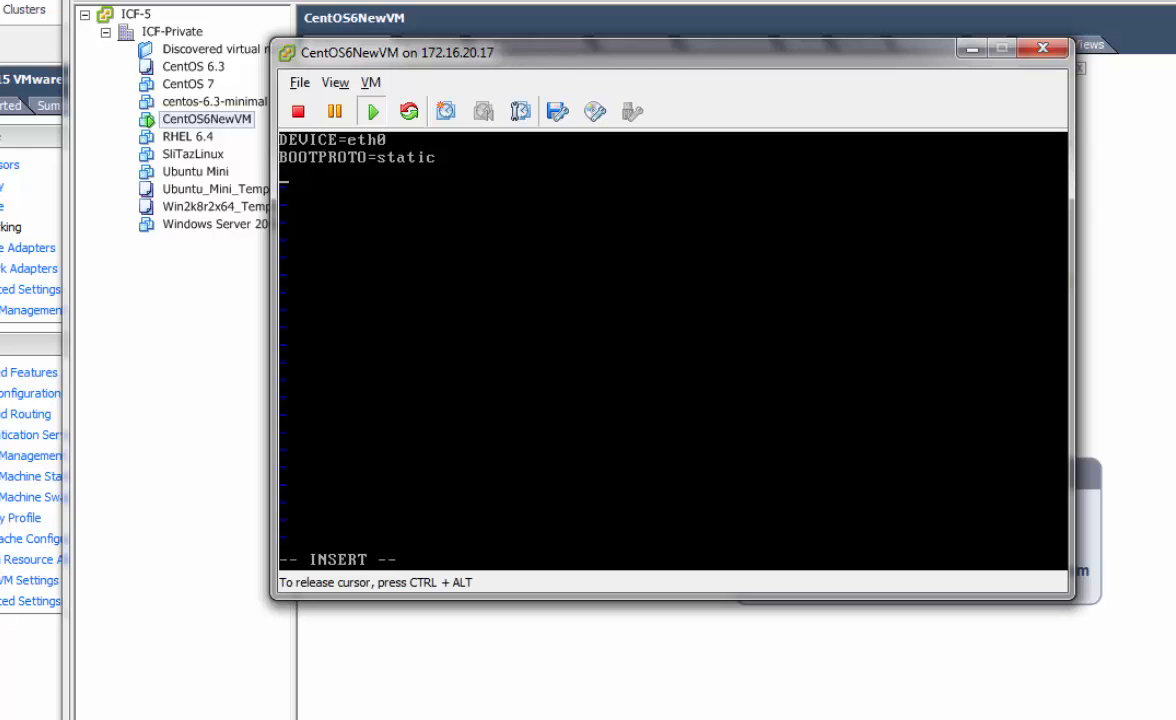
pyautogui.write('IPADDR="172.')
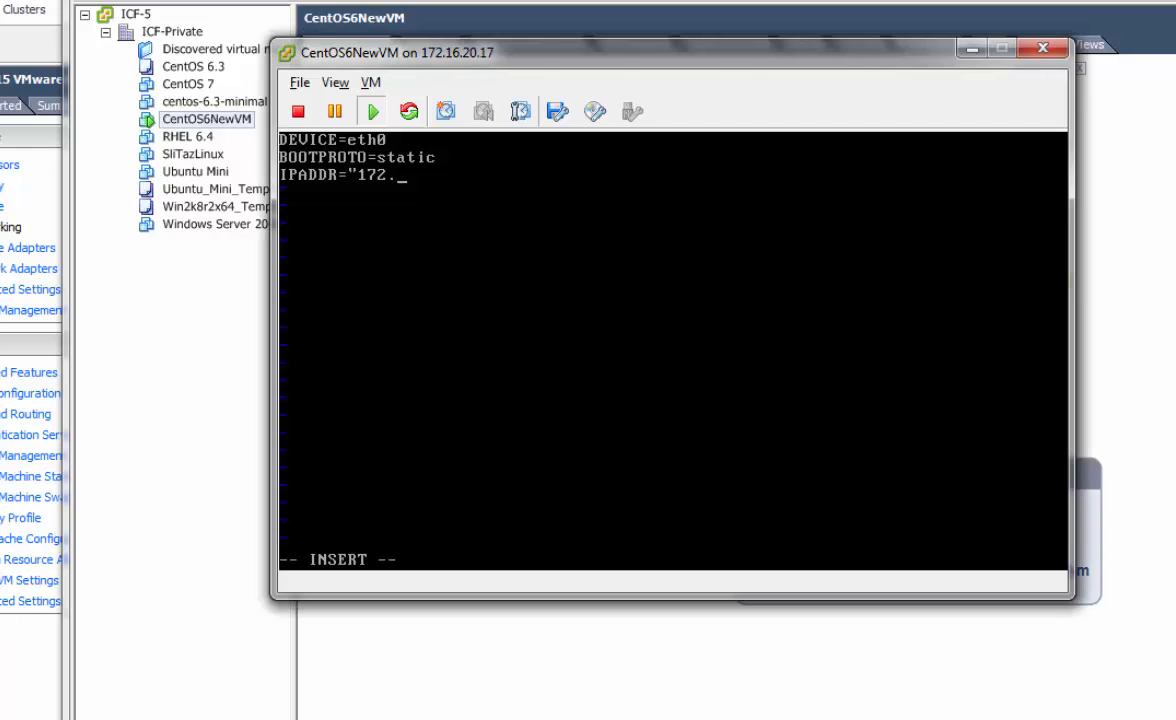
pyautogui.click(915, 362)
pyautogui.write('16.')
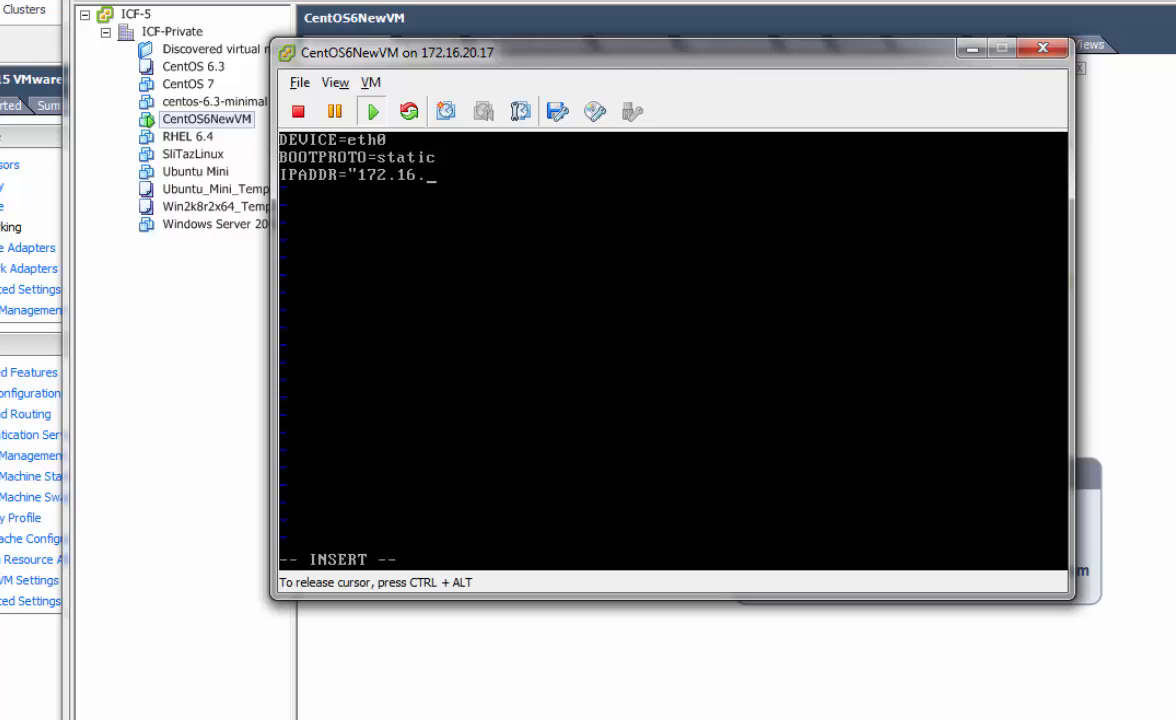
pyautogui.write('30.11"')
pyautogui.press('Return')
# Add GATEWAY="172.16.30.1", NETMASK="255.255.255.0", ONBOOT="yes" and TYPE=Ethernet lines
pyautogui.write('GATEWAY=')
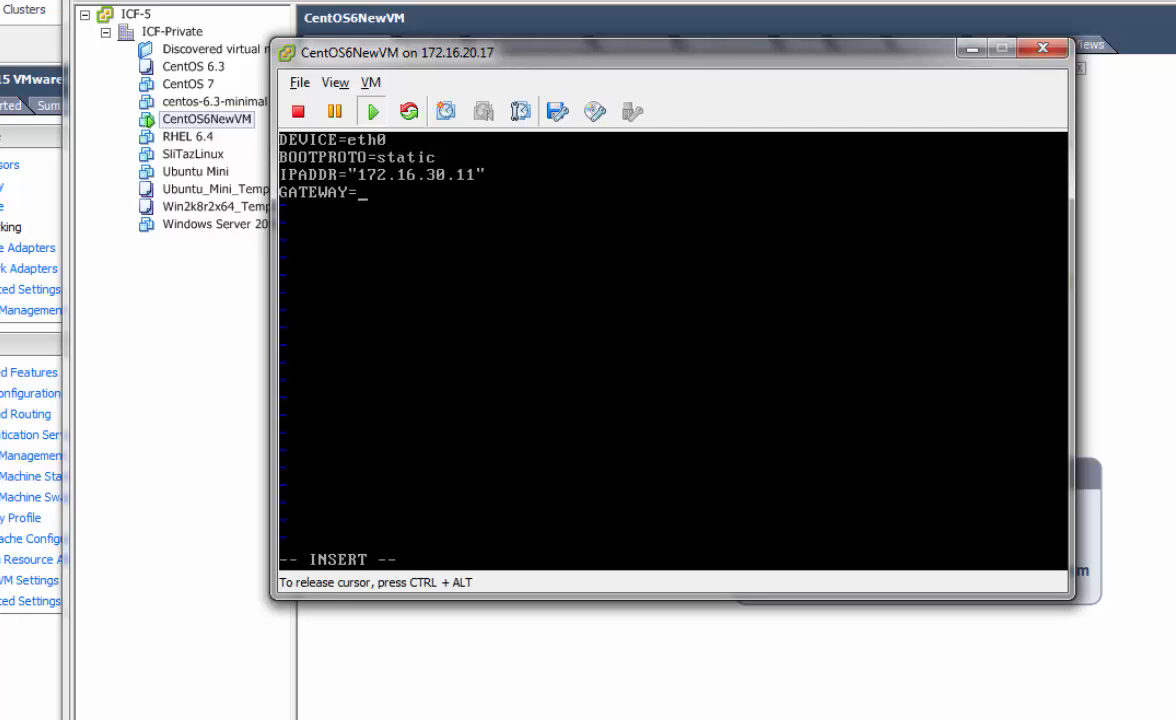
pyautogui.write('"172.16.30.1"')
pyautogui.press('Return')
pyautogui.write('NETMASK="')
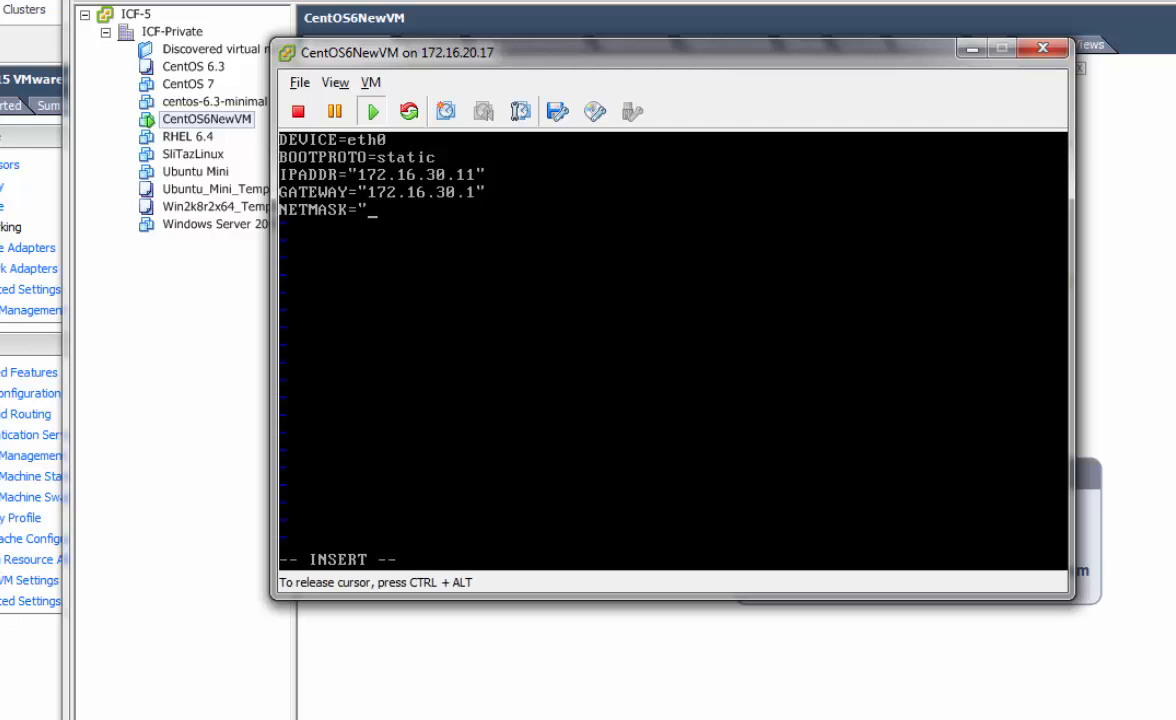
pyautogui.write('255.255.255')
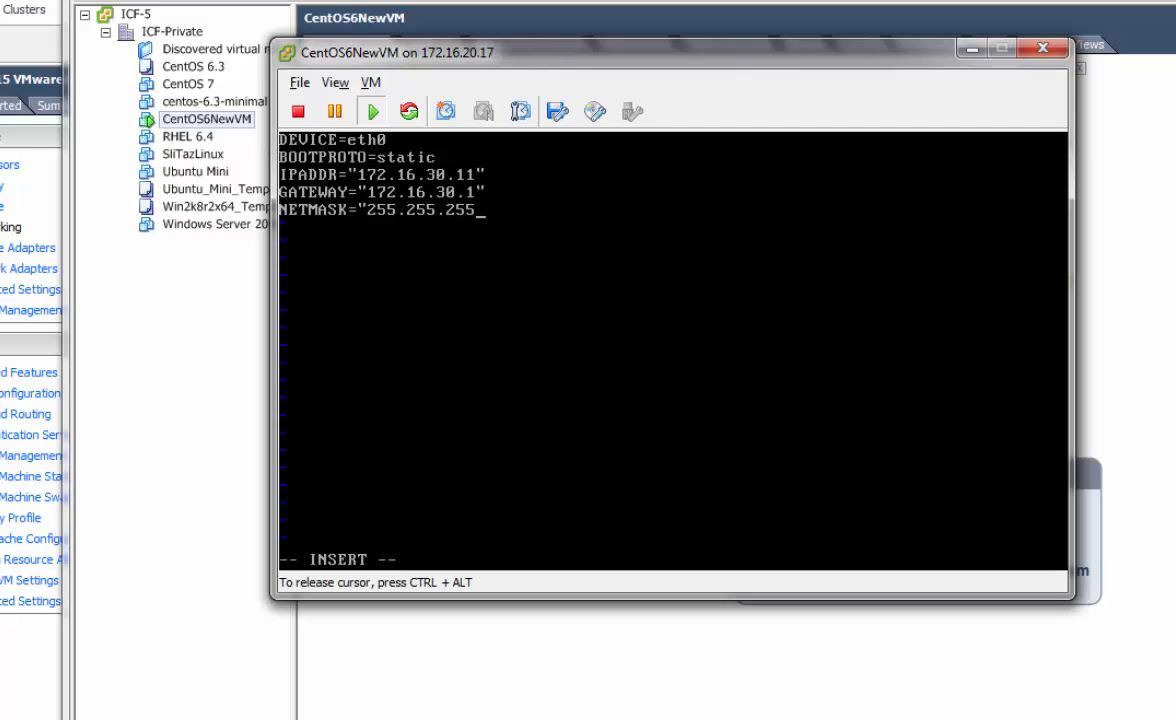
pyautogui.write('.0"')
pyautogui.press('Return')
pyautogui.write('ONB')
pyautogui.press('BackSpace')
pyautogui.press('BackSpace')
pyautogui.press('BackSpace')
pyautogui.write('ONBOOT')
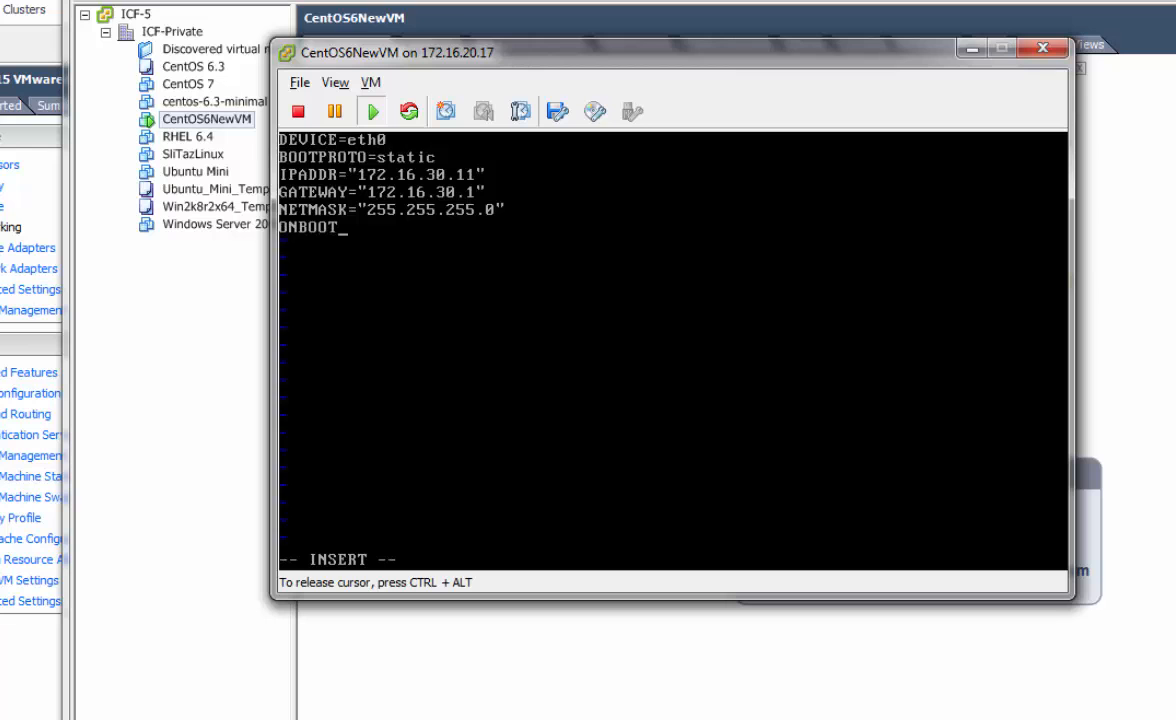
pyautogui.write('="YES')
pyautogui.press('BackSpace')
pyautogui.press('BackSpace')
pyautogui.press('BackSpace')
pyautogui.write('yes"')
pyautogui.press('Return')
pyautogui.write('TYPE')
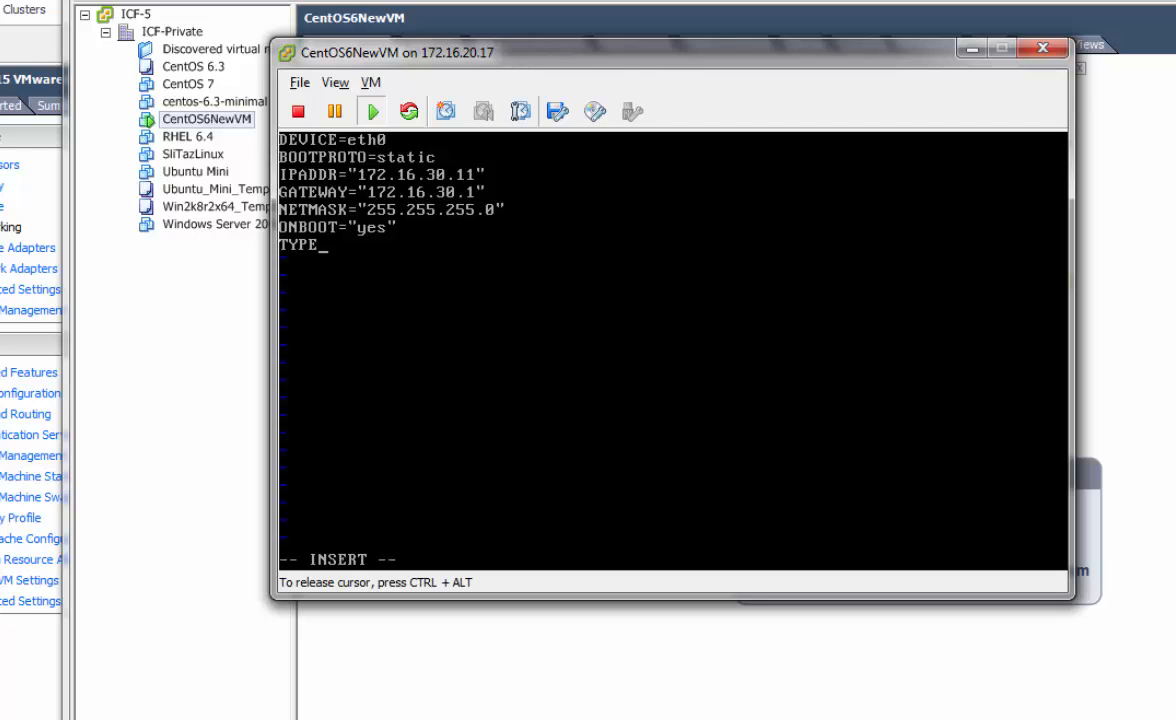
pyautogui.write('=Ethernet')
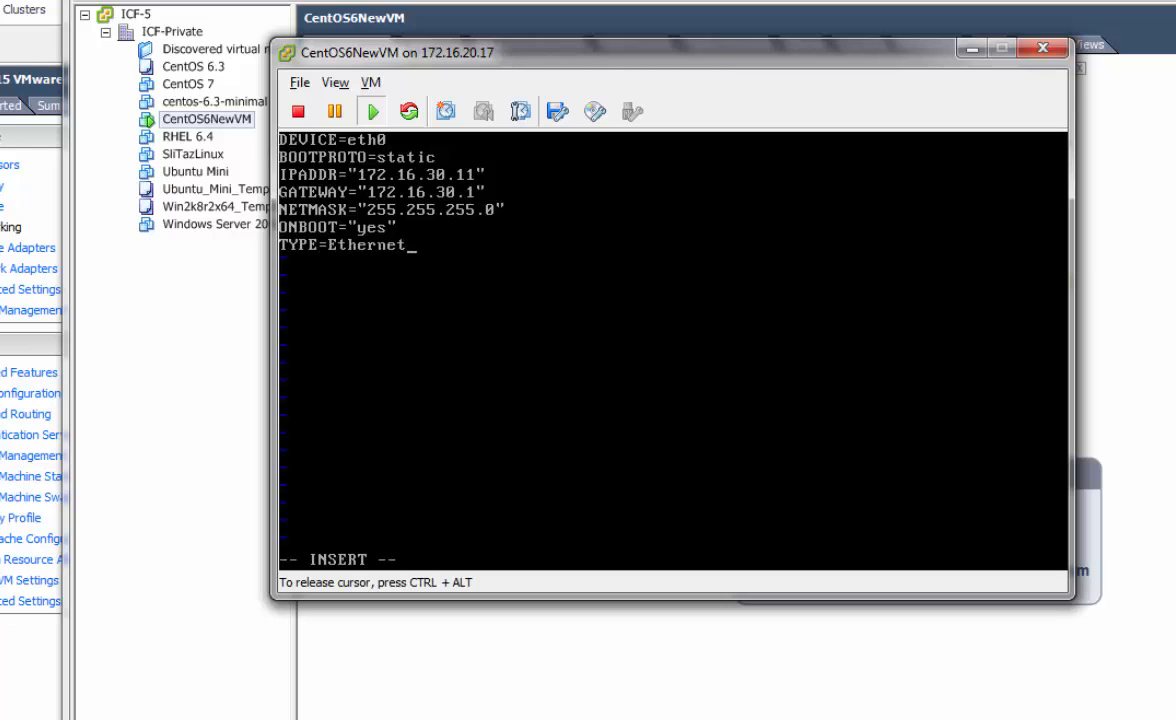
pyautogui.press('Return')
pyautogui.write('IP')
pyautogui.press('BackSpace')
pyautogui.press('BackSpace')
pyautogui.press('BackSpace')
# Save ifcfg-eth0 with :wq and restart the network service
pyautogui.press('Escape')
pyautogui.write(':wq')
pyautogui.press('Return')
pyautogui.write('serv')
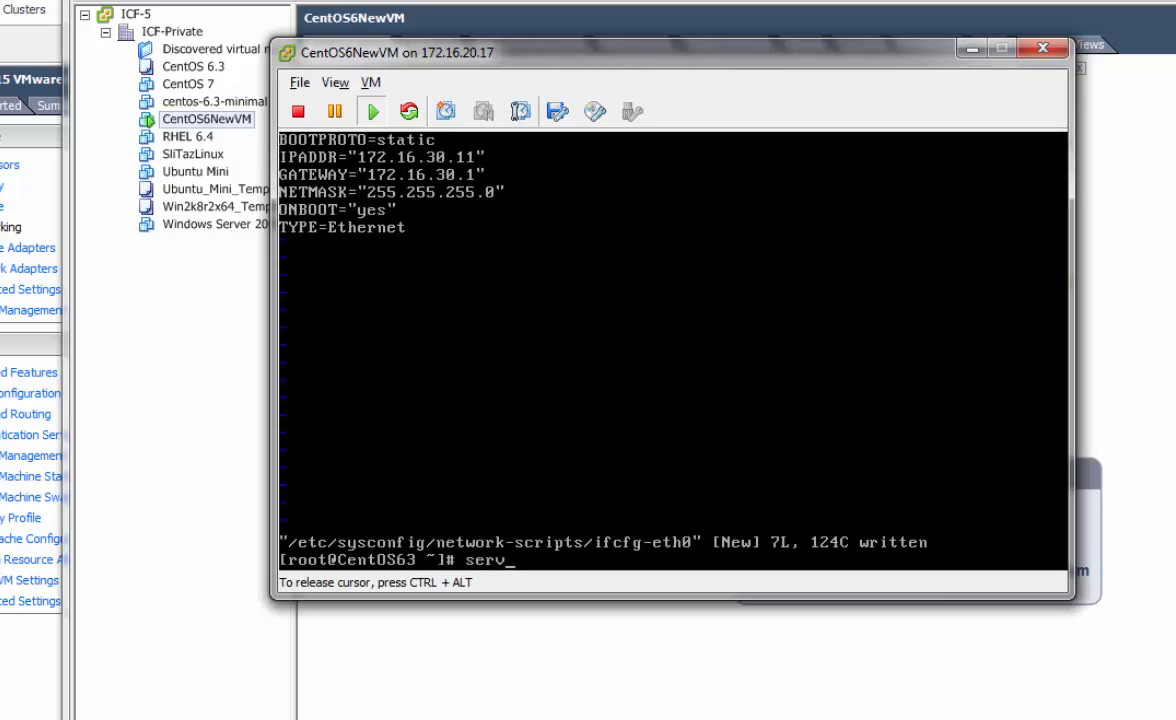
pyautogui.write('ice network restart')
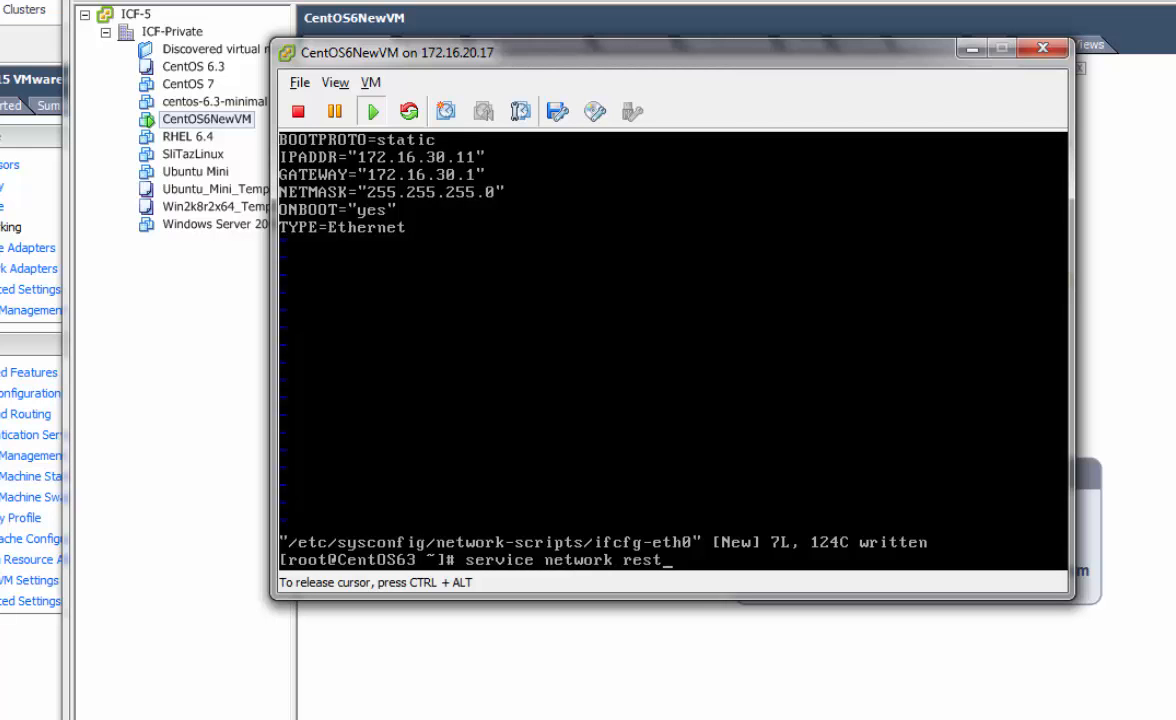
pyautogui.press('Return')
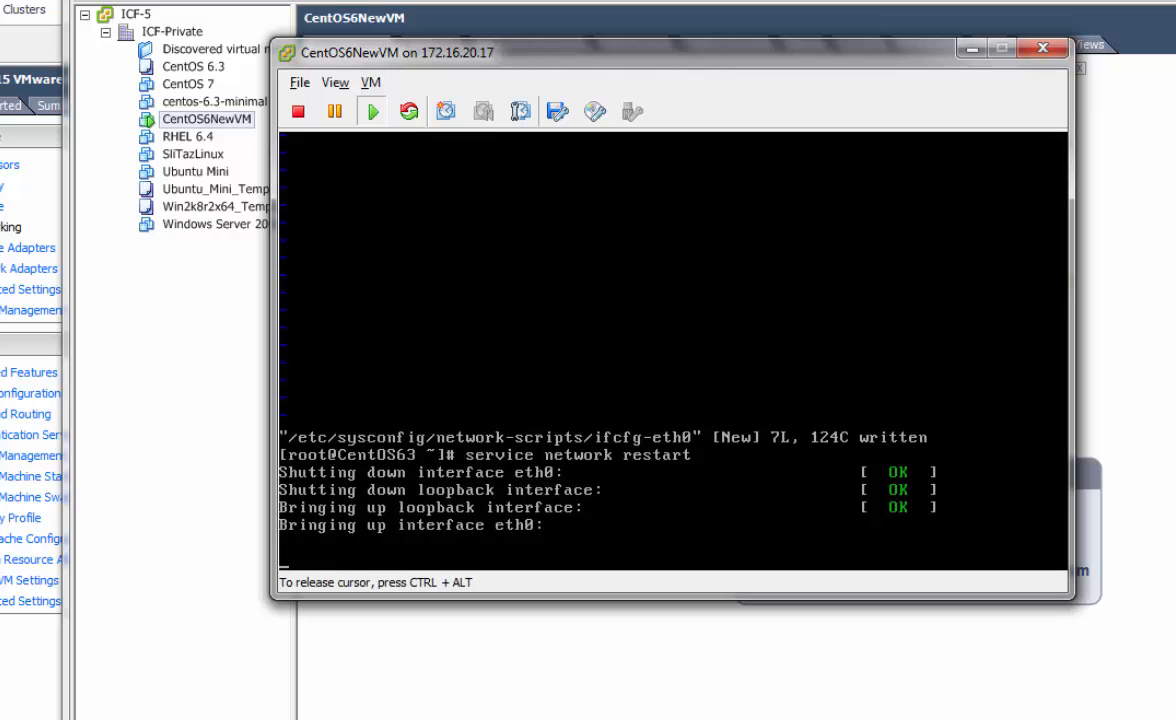
# Confirm eth0's static address with ifconfig and ping the 172.16.30.1 gateway
pyautogui.write('ifconfig')
pyautogui.press('Return')
pyautogui.write('ping 172.16.30.1')
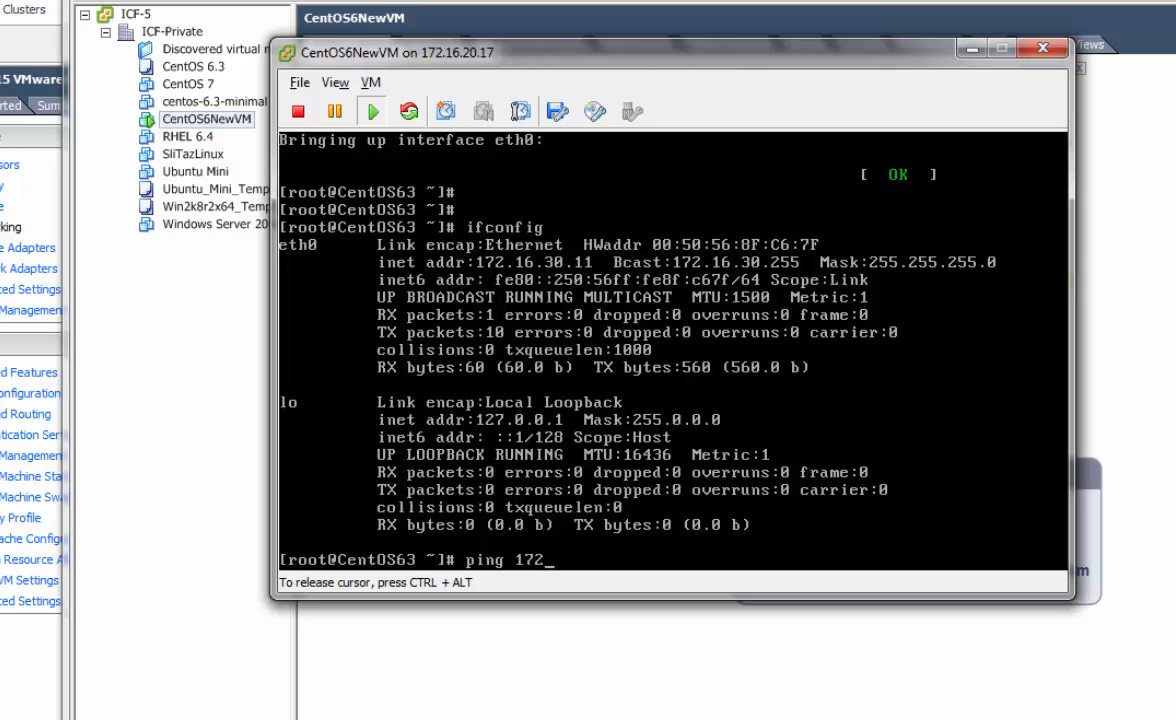
pyautogui.press('Return')
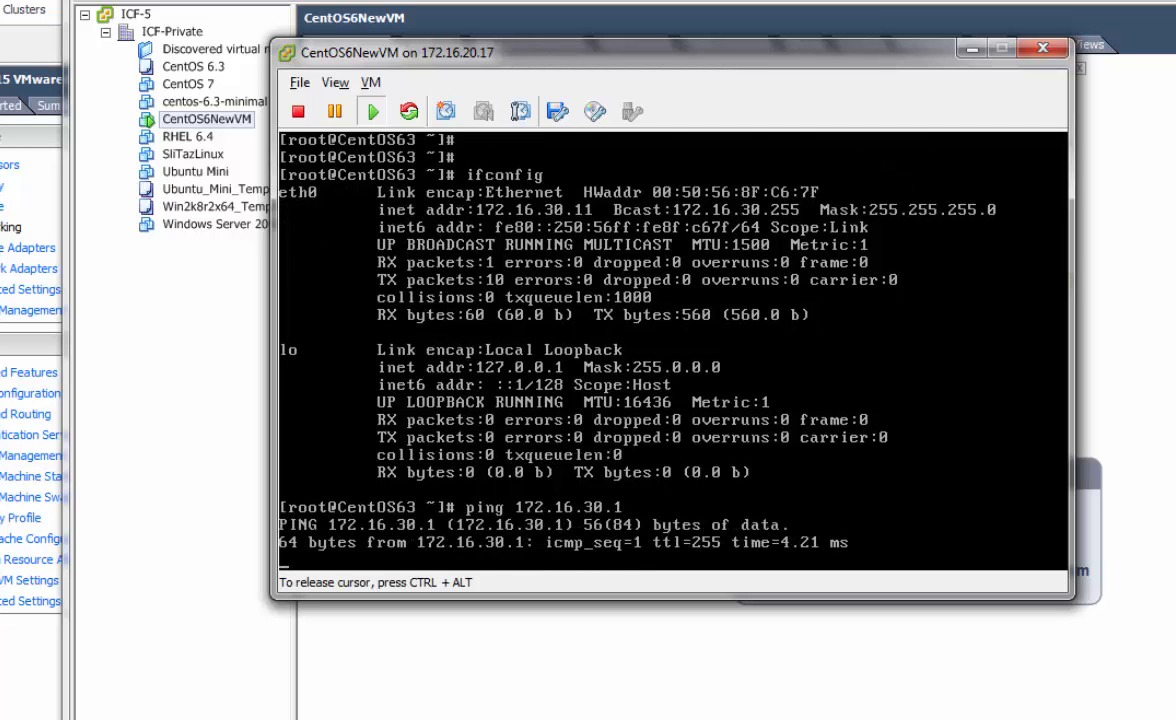
pyautogui.hotkey('ctrl', 'c')
pyautogui.press('Return')
pyautogui.press('Return')
pyautogui.press('Return')
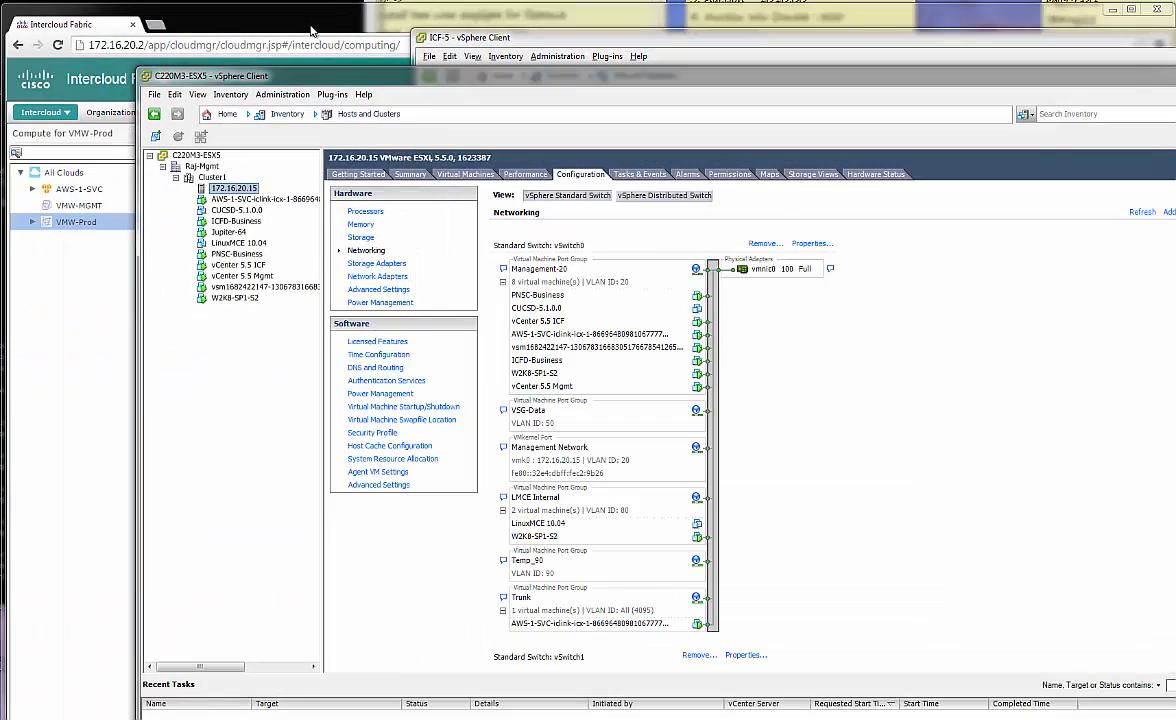
# Bring the Intercloud Fabric VM list forward, move the Firefox window over it, and open a new tab
pyautogui.click(323, 22)
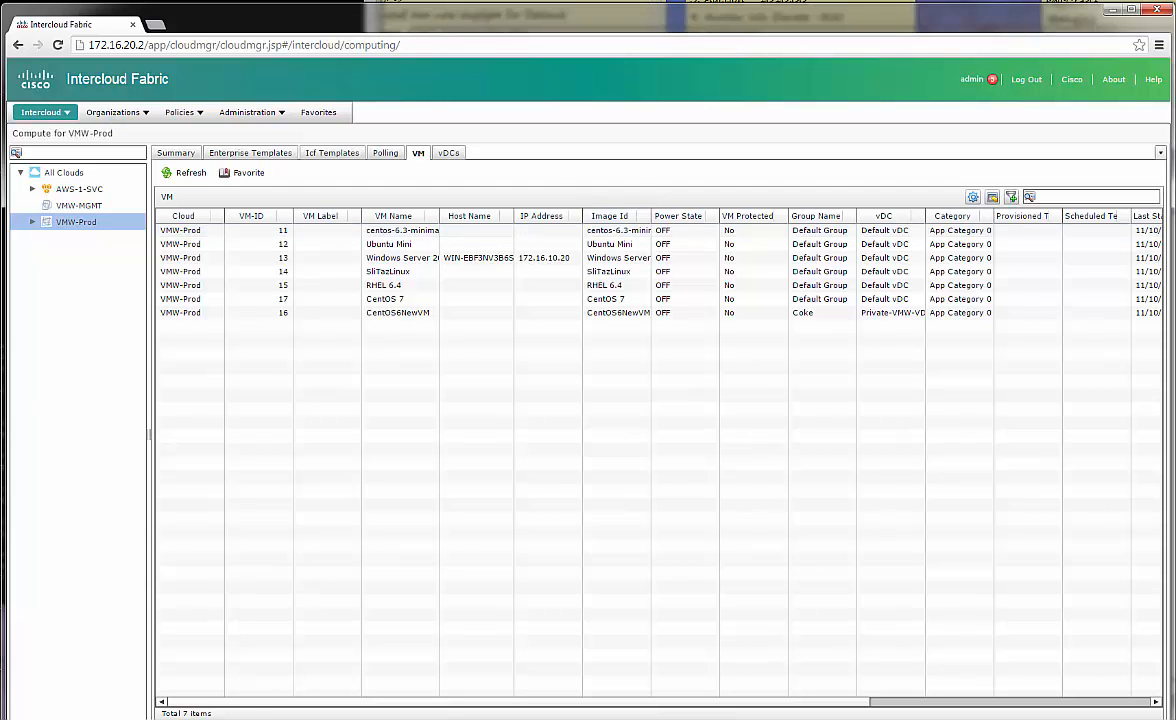
pyautogui.moveTo(0, 120); pyautogui.dragTo(716, 120)
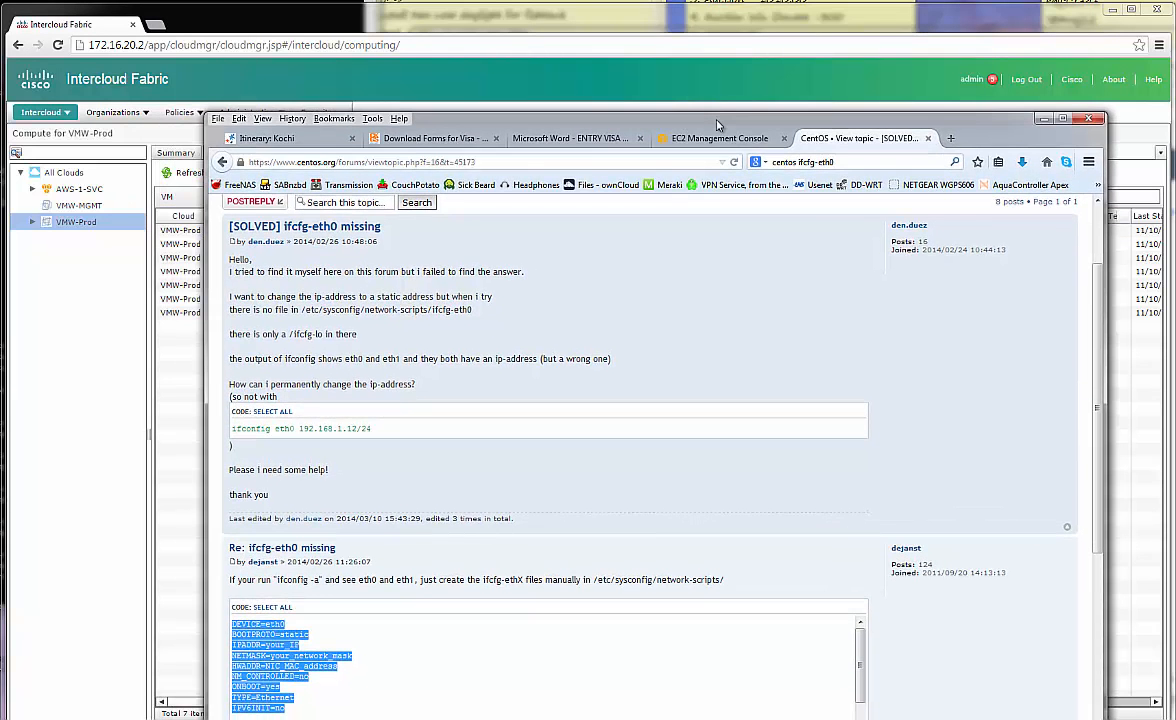
pyautogui.click(950, 138)
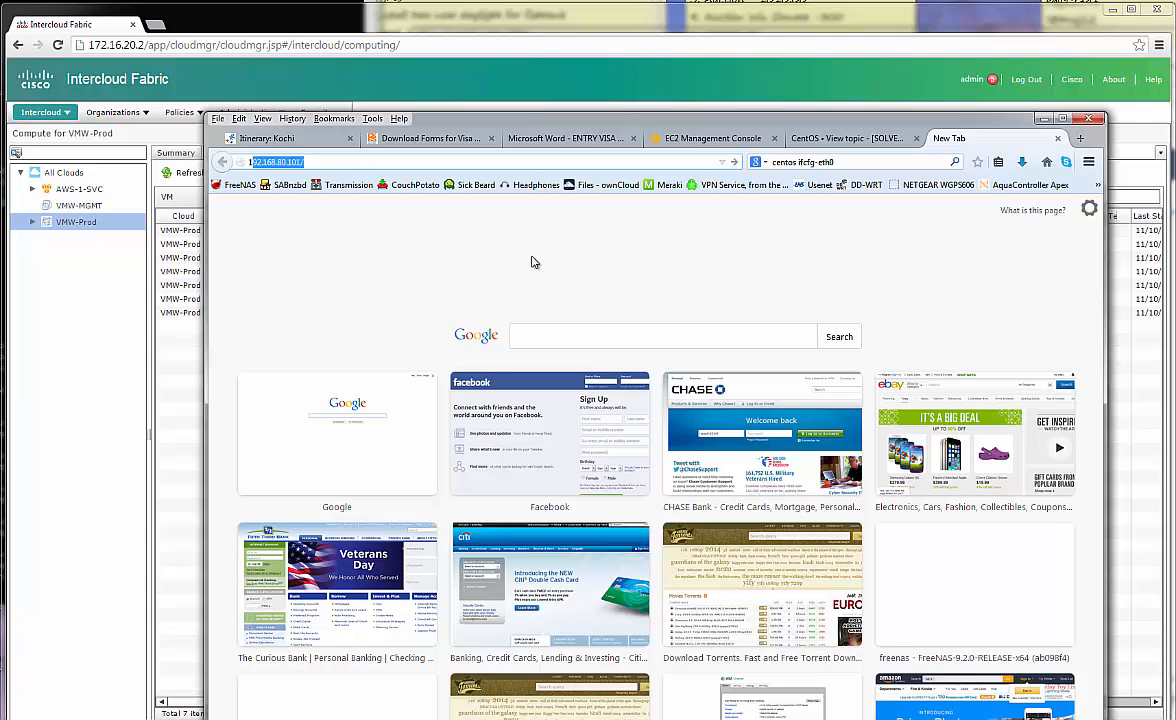
# Log in to the portal at 172.16.20.2 as the coke user
pyautogui.write('172.16.20.2')
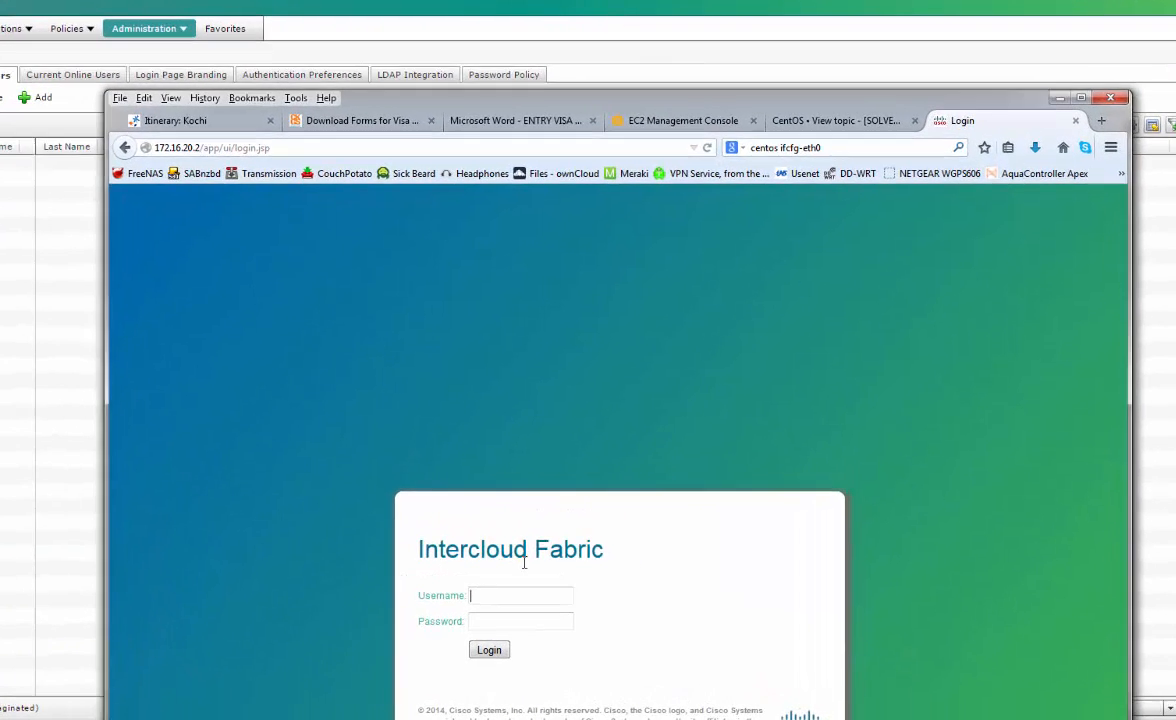
pyautogui.write('coke')
pyautogui.press('Tab')
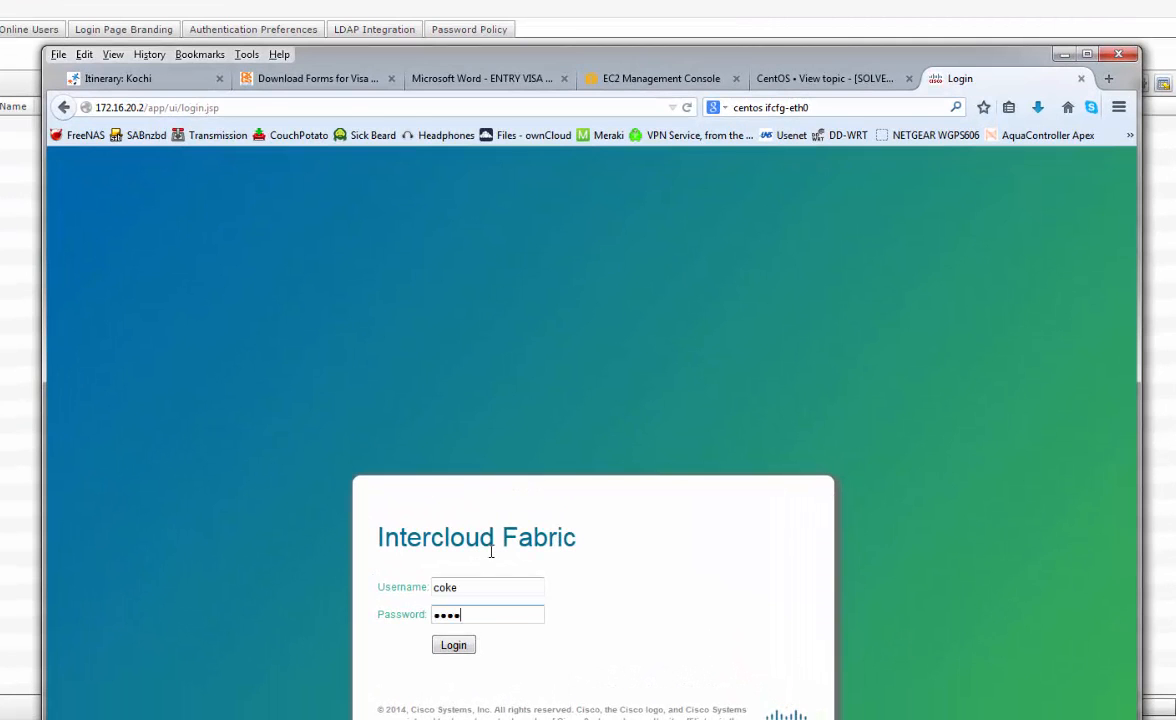
pyautogui.press('Return')
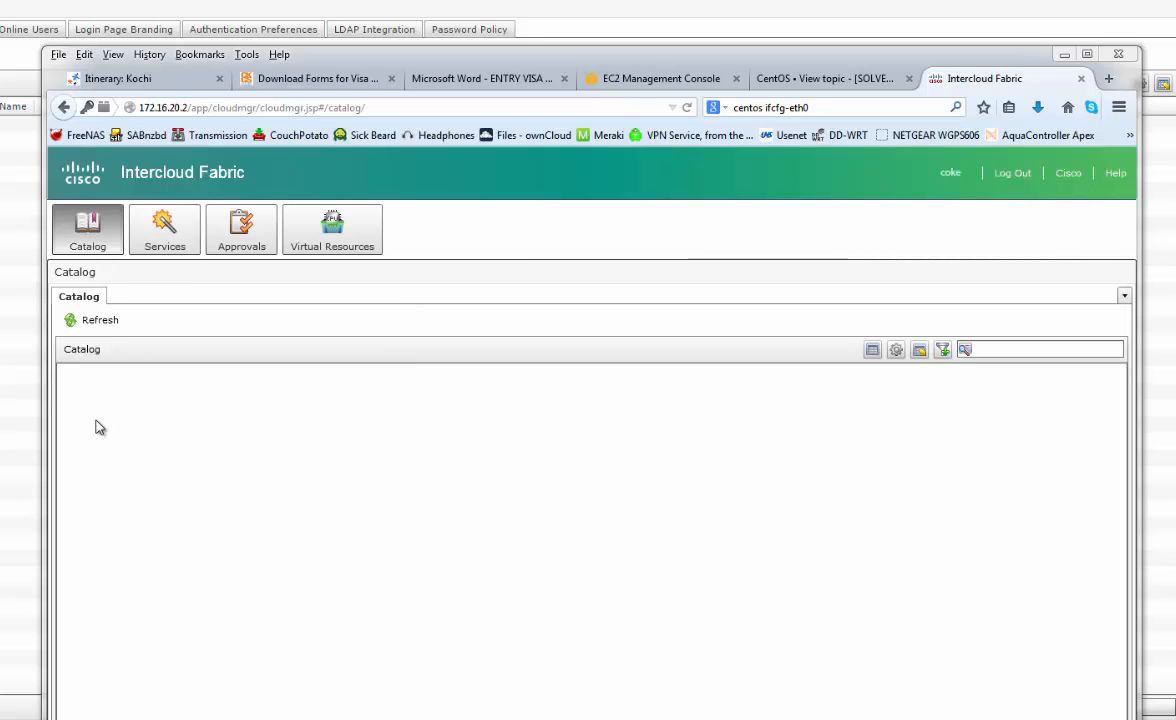
# Browse Virtual Resources, Services and Approvals, then refresh the VM list and select CentOS6NewVM
pyautogui.click(298, 250)
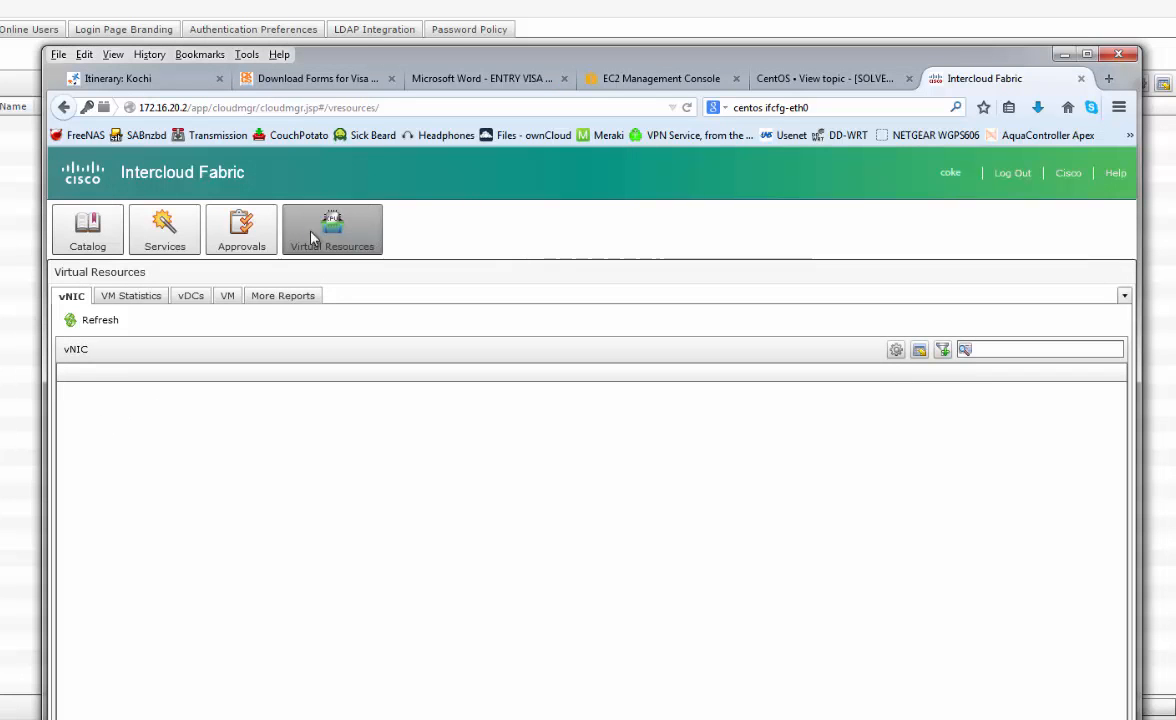
pyautogui.click(164, 226)
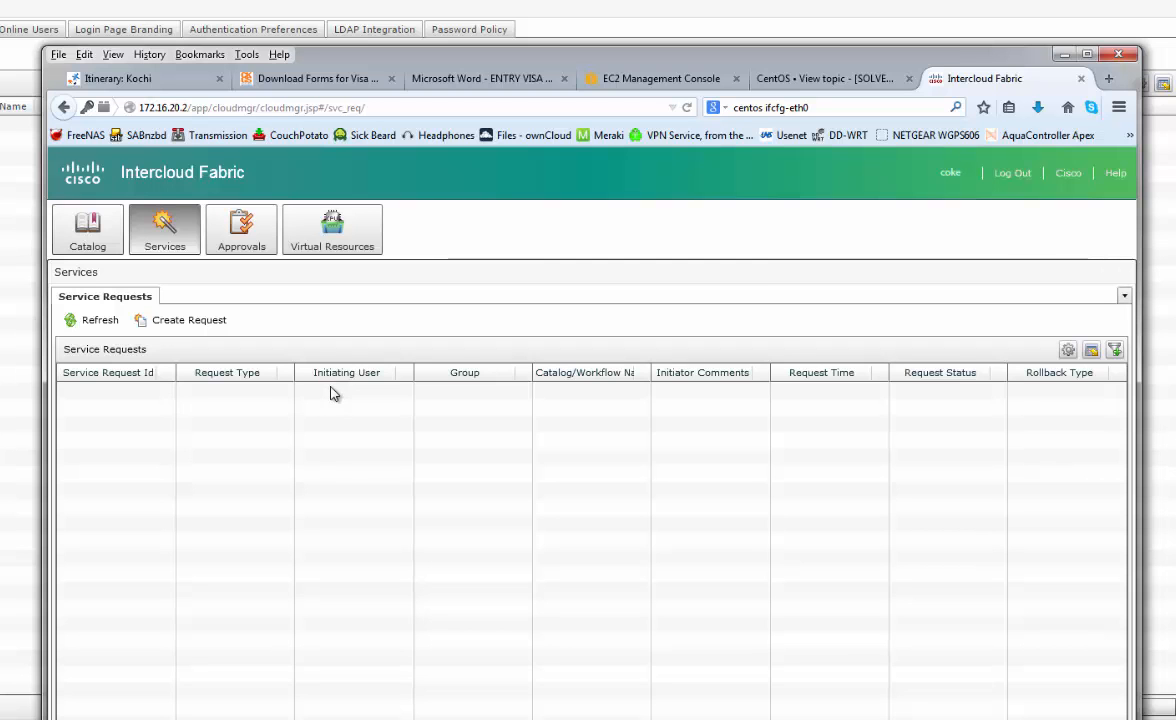
pyautogui.click(253, 248)
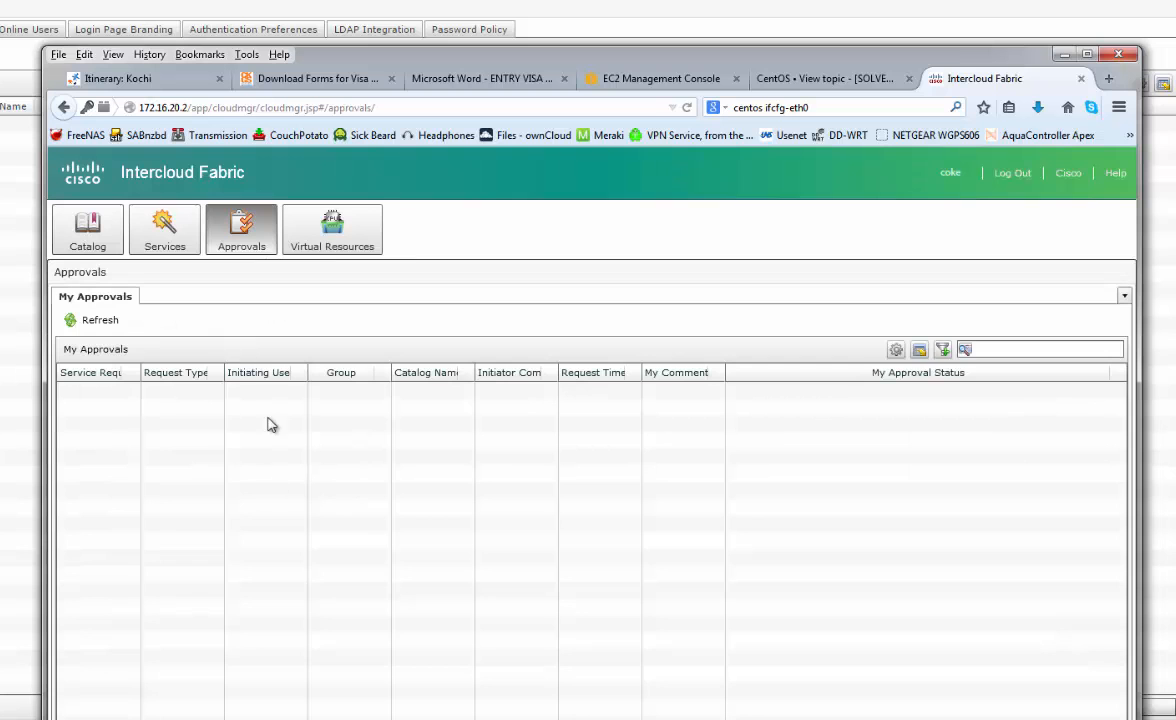
pyautogui.click(335, 238)
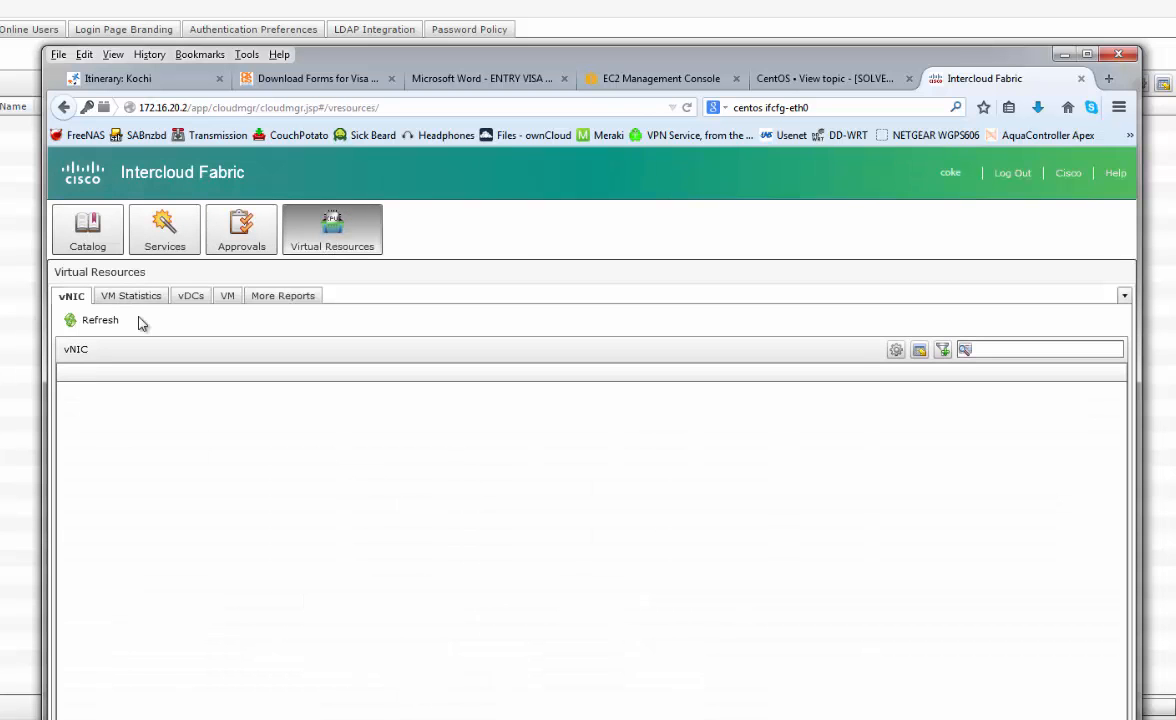
pyautogui.click(226, 296)
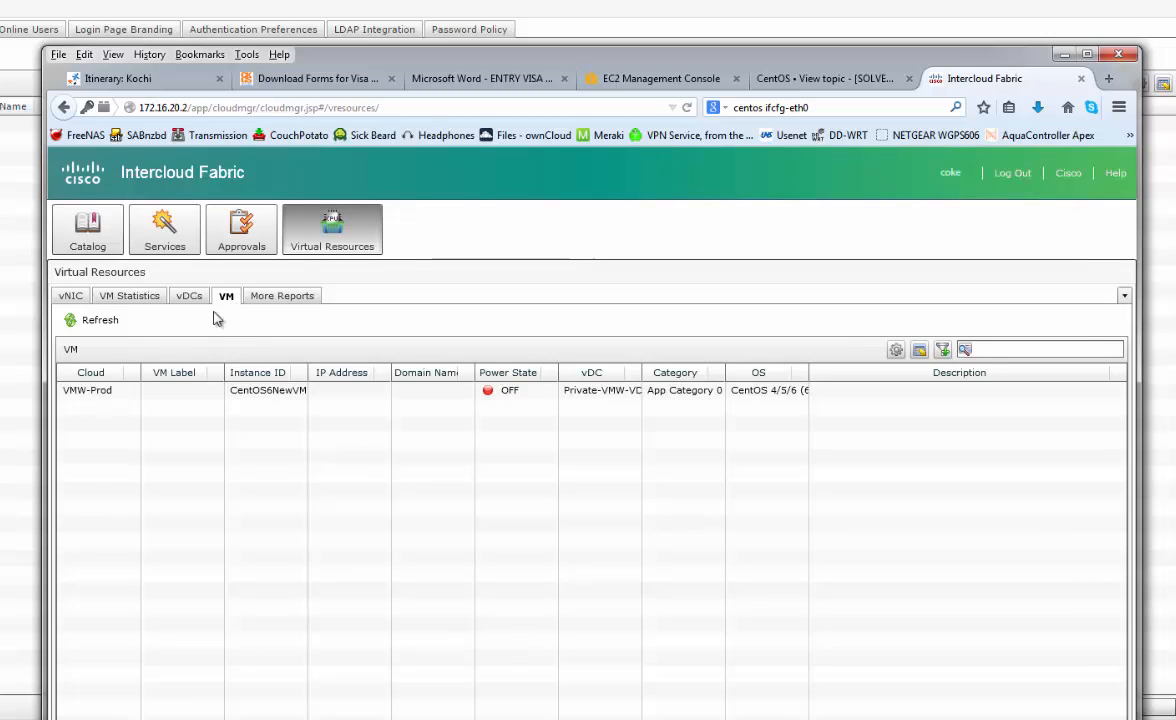
pyautogui.click(418, 396)
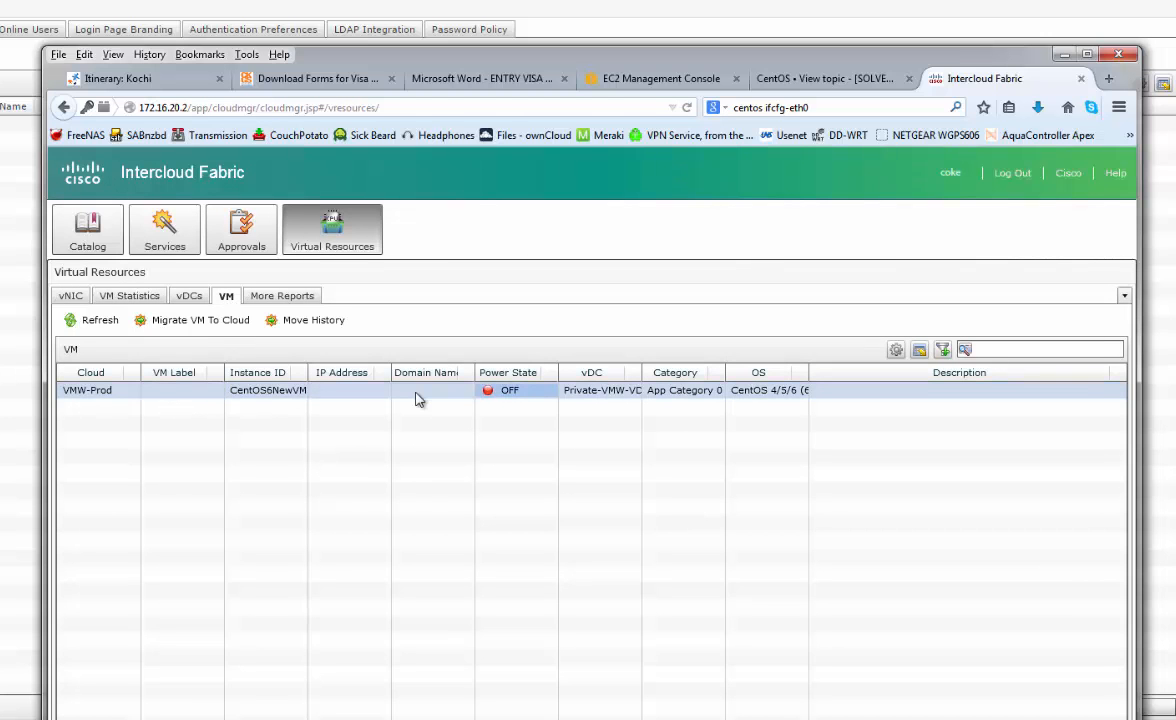
pyautogui.moveTo(308, 372); pyautogui.dragTo(339, 372)
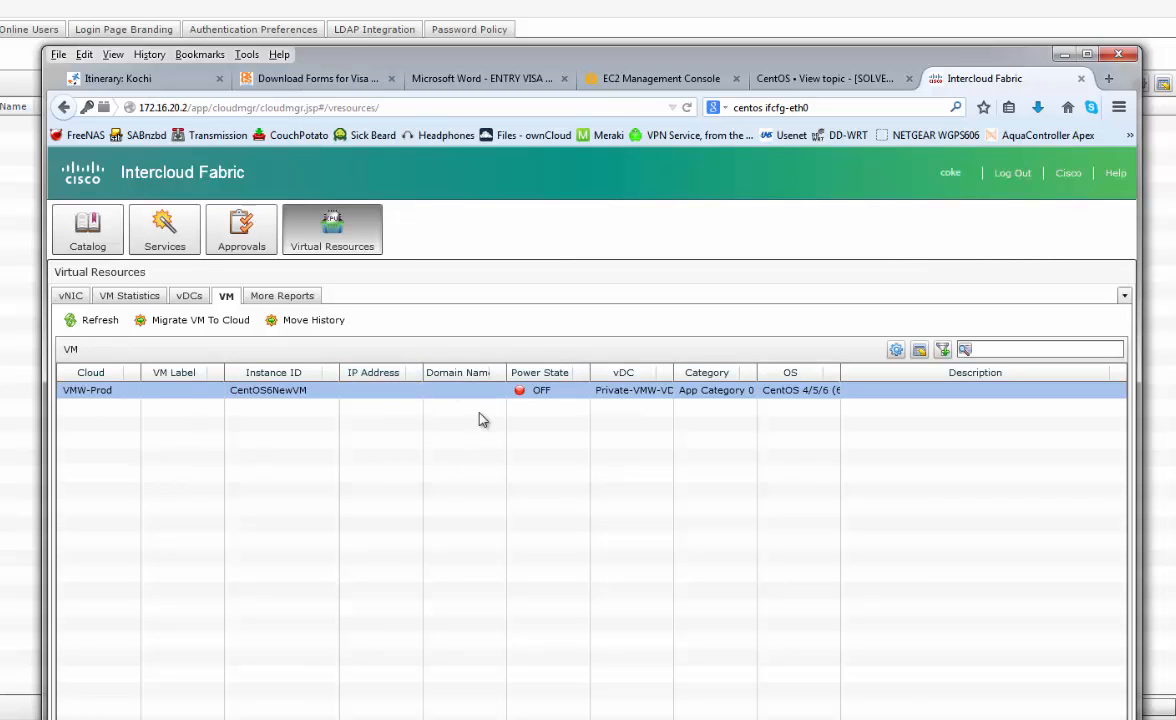
pyautogui.click(98, 320)
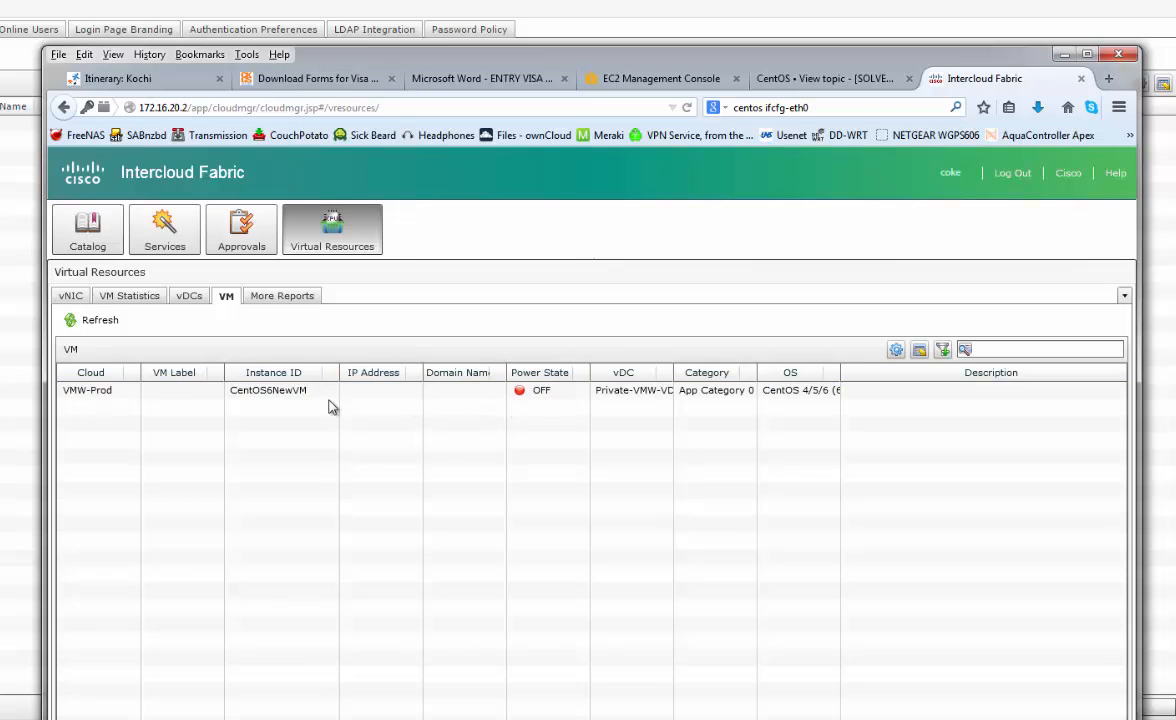
pyautogui.click(540, 392)
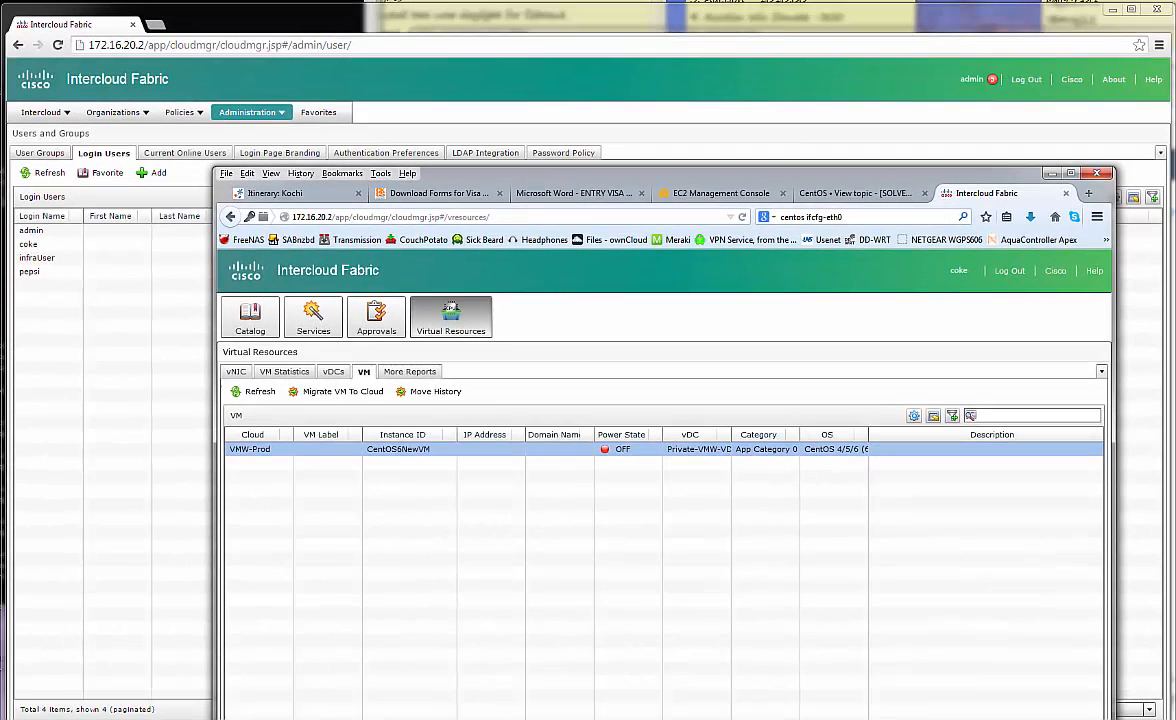
# In the admin window, view the VMW-Prod cloud's polling history under Intercloud > Compute
pyautogui.click(653, 22)
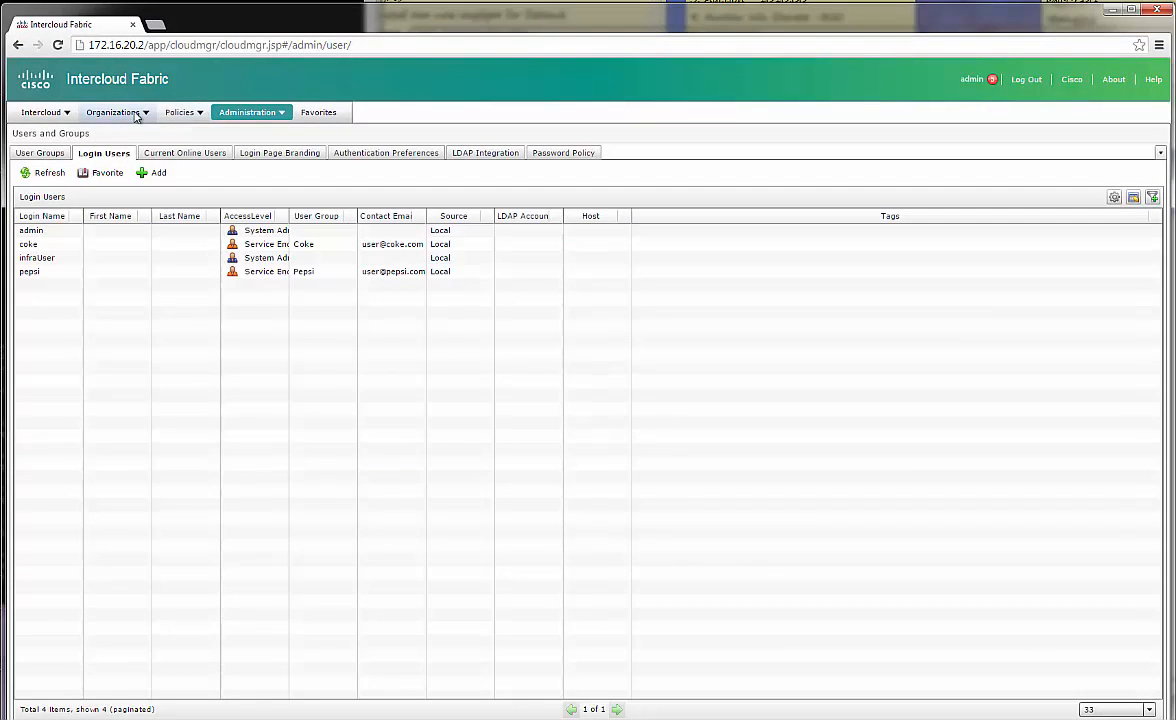
pyautogui.click(206, 118)
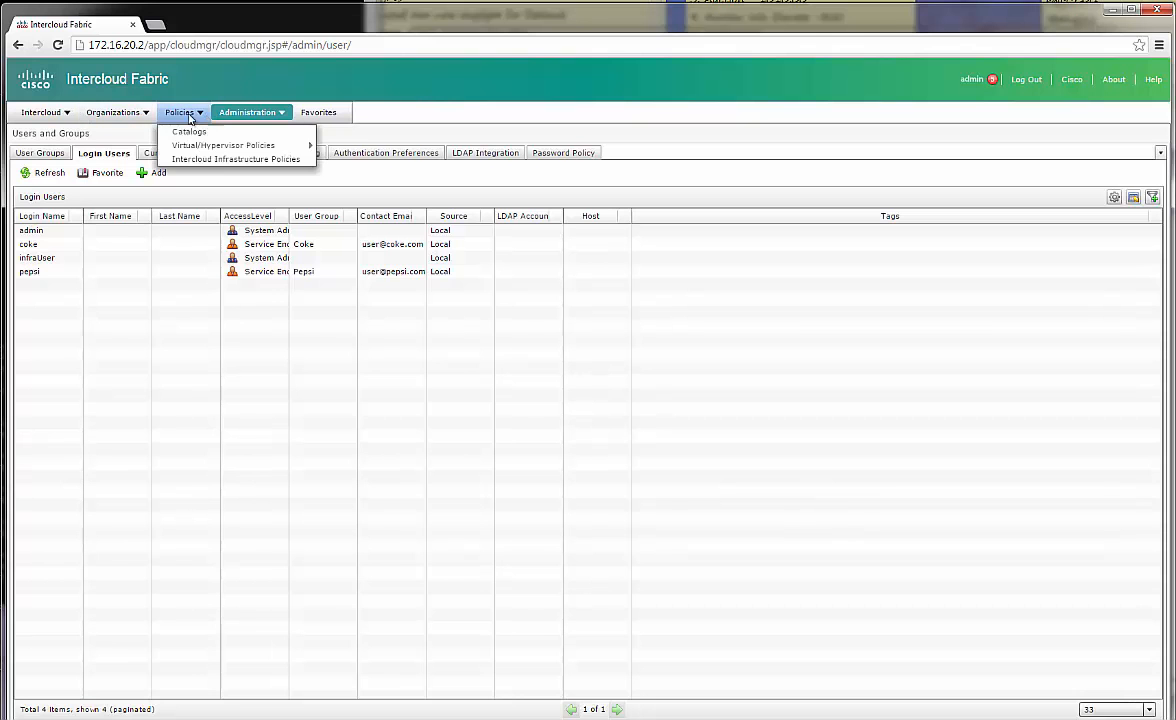
pyautogui.moveTo(43, 112)
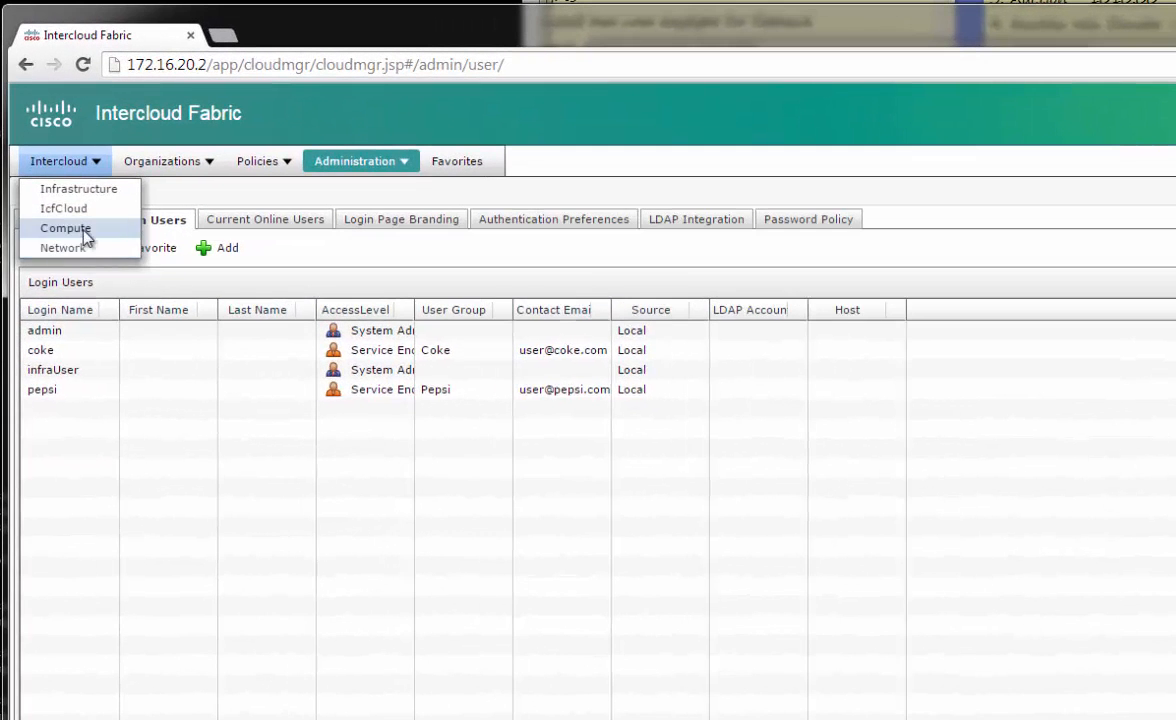
pyautogui.click(66, 229)
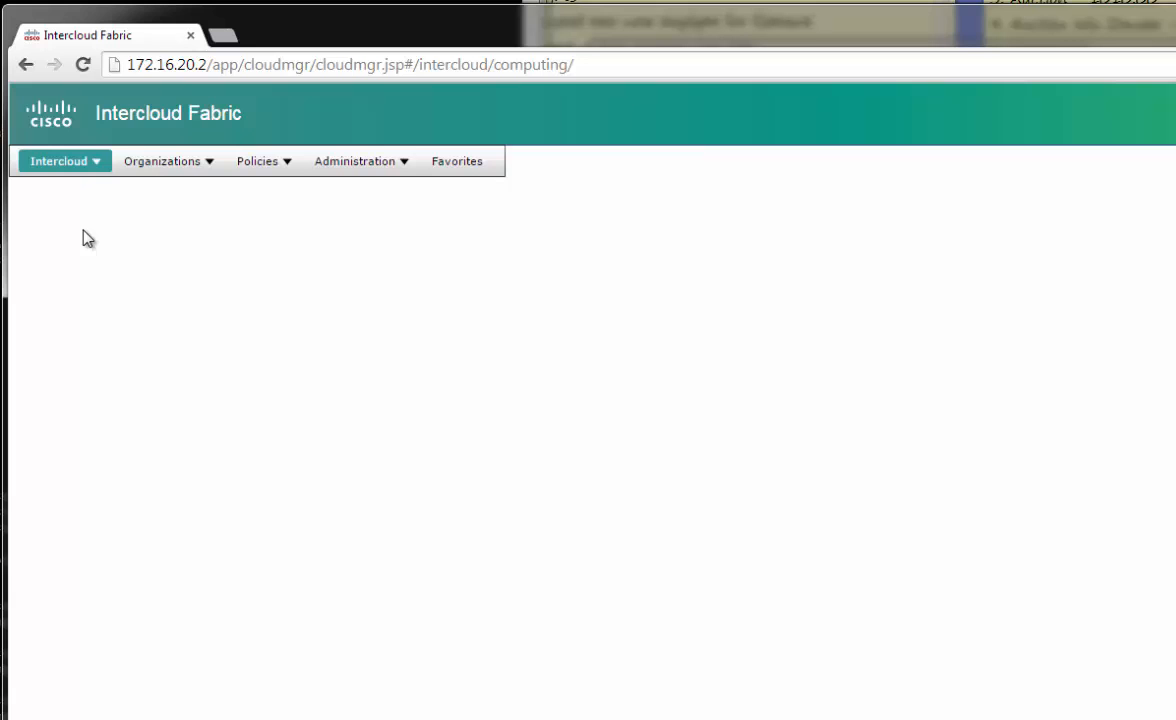
pyautogui.click(100, 320)
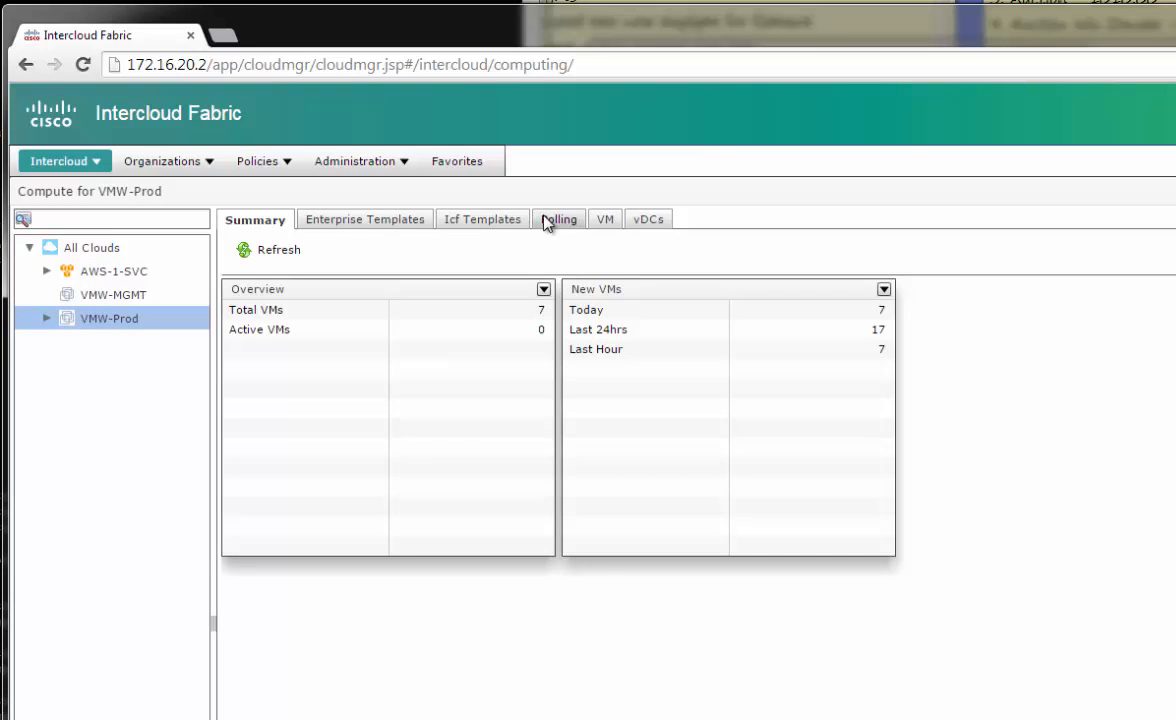
pyautogui.click(549, 220)
pyautogui.click(336, 334)
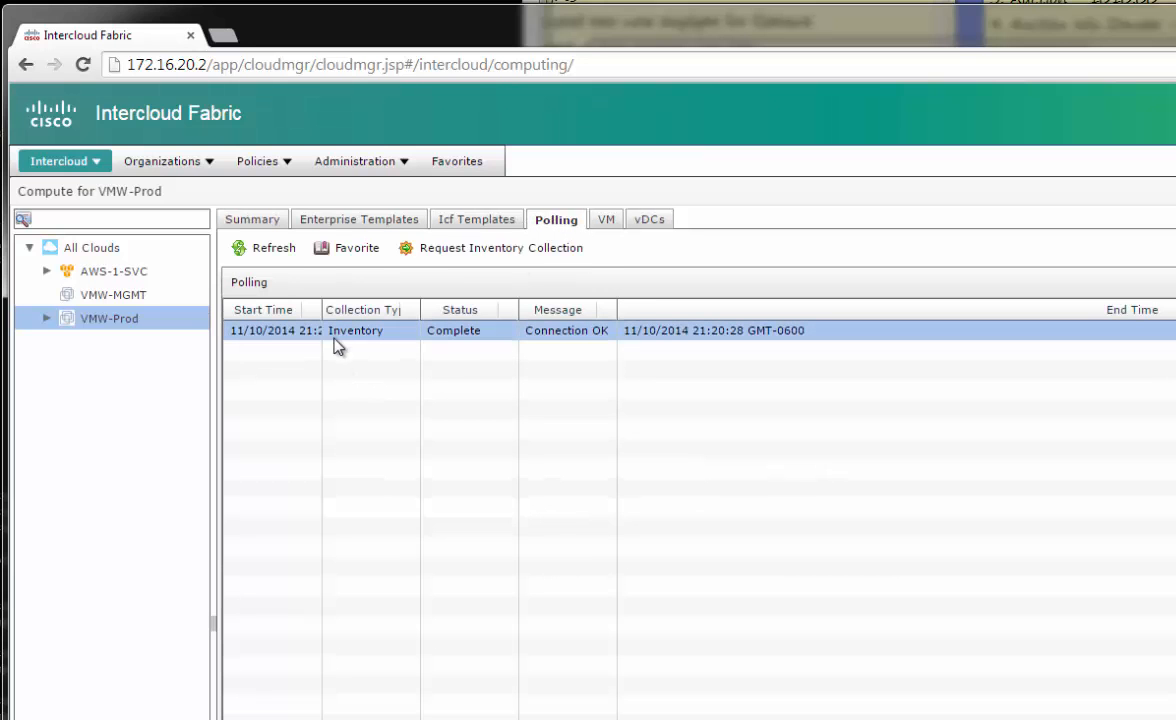
# Submit a new VMW-Prod inventory collection, check it is in progress, then view all groups' service requests
pyautogui.click(440, 250)
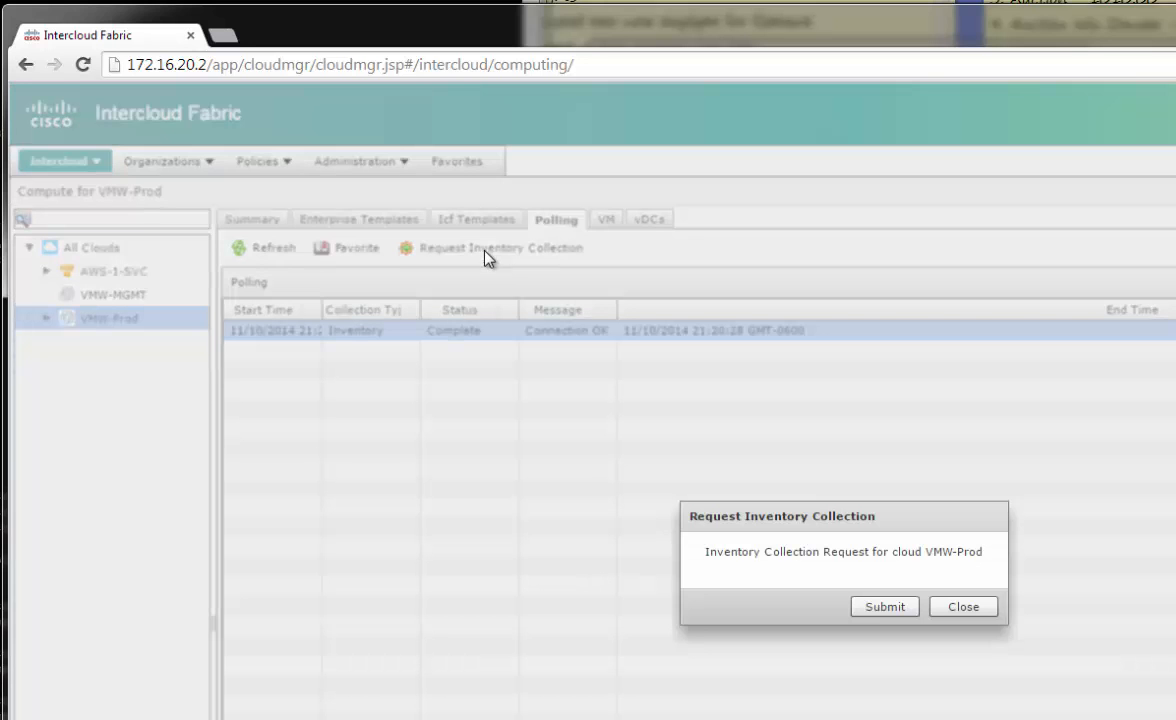
pyautogui.click(910, 609)
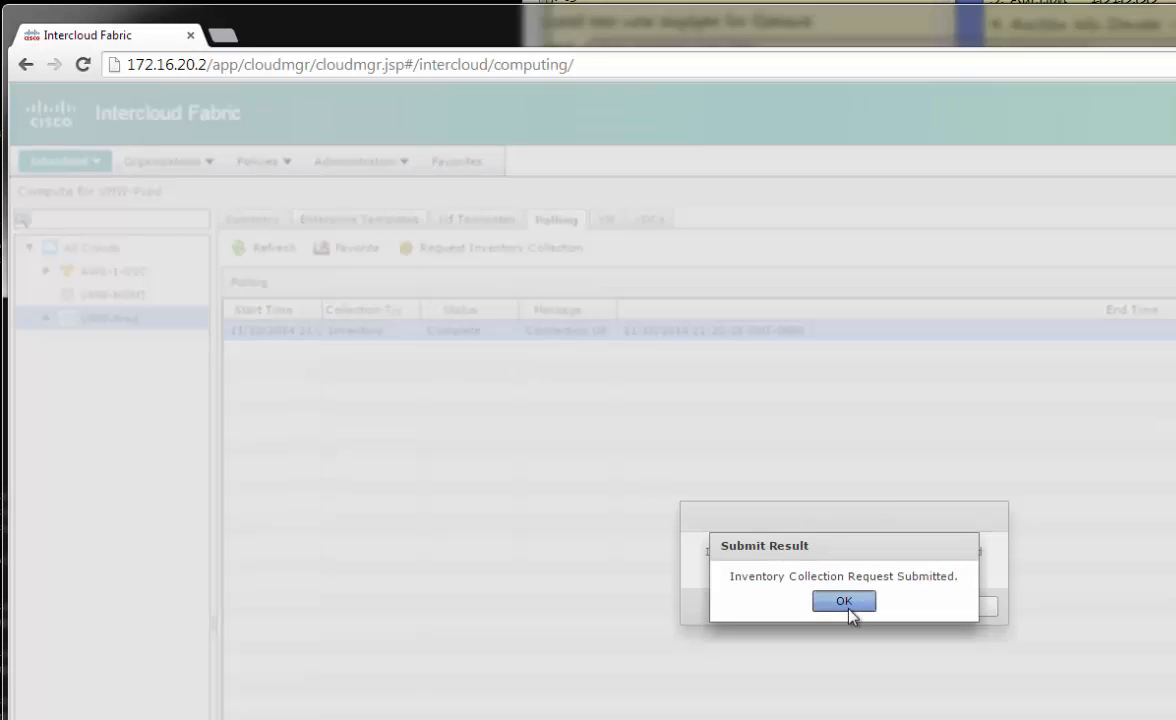
pyautogui.click(846, 604)
pyautogui.click(463, 335)
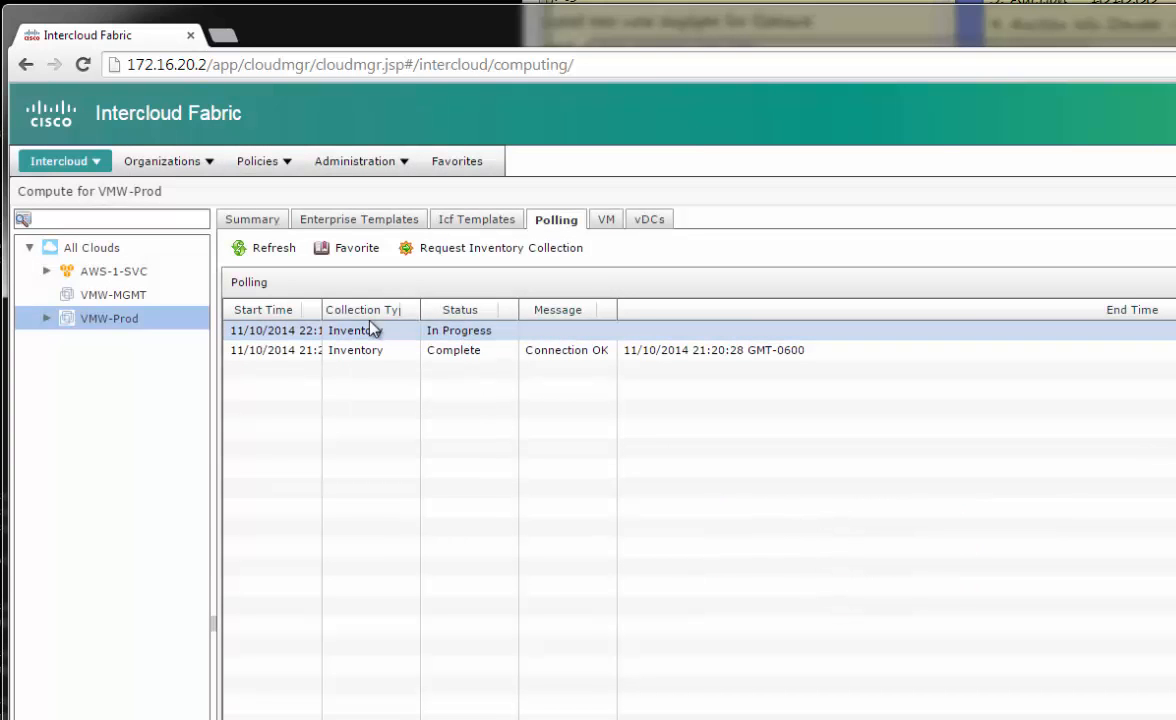
pyautogui.moveTo(322, 308); pyautogui.dragTo(426, 312)
pyautogui.click(425, 333)
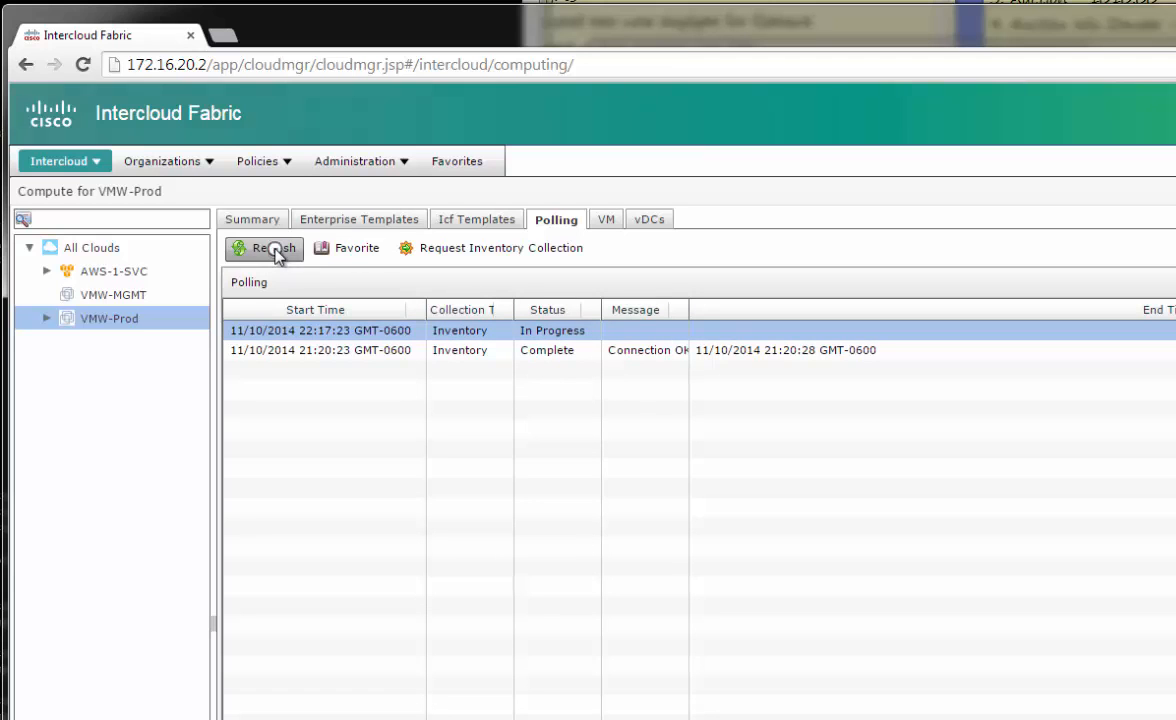
pyautogui.moveTo(212, 165)
pyautogui.click(224, 190)
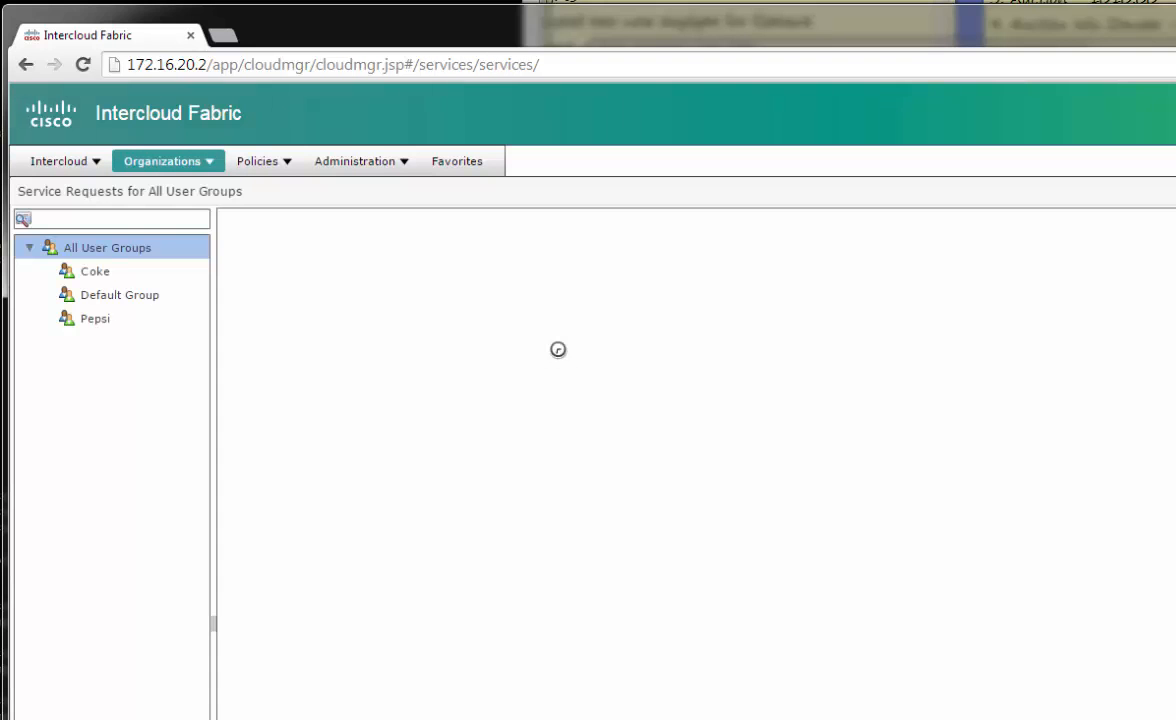
pyautogui.click(533, 333)
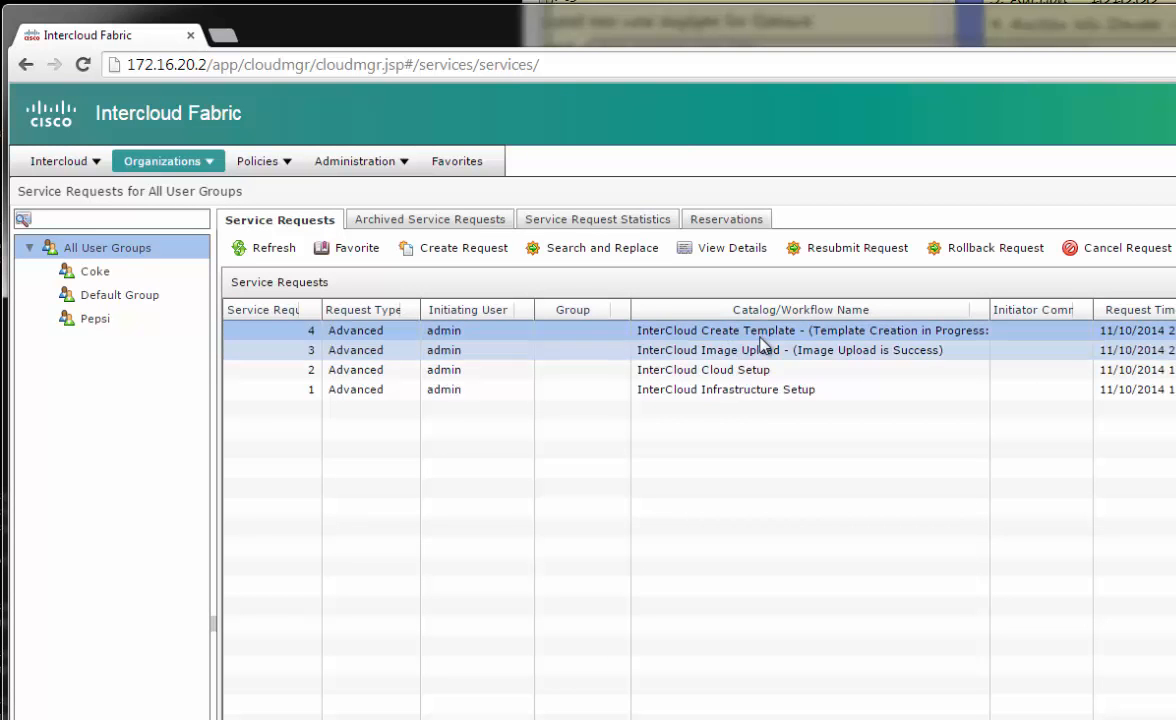
pyautogui.click(262, 248)
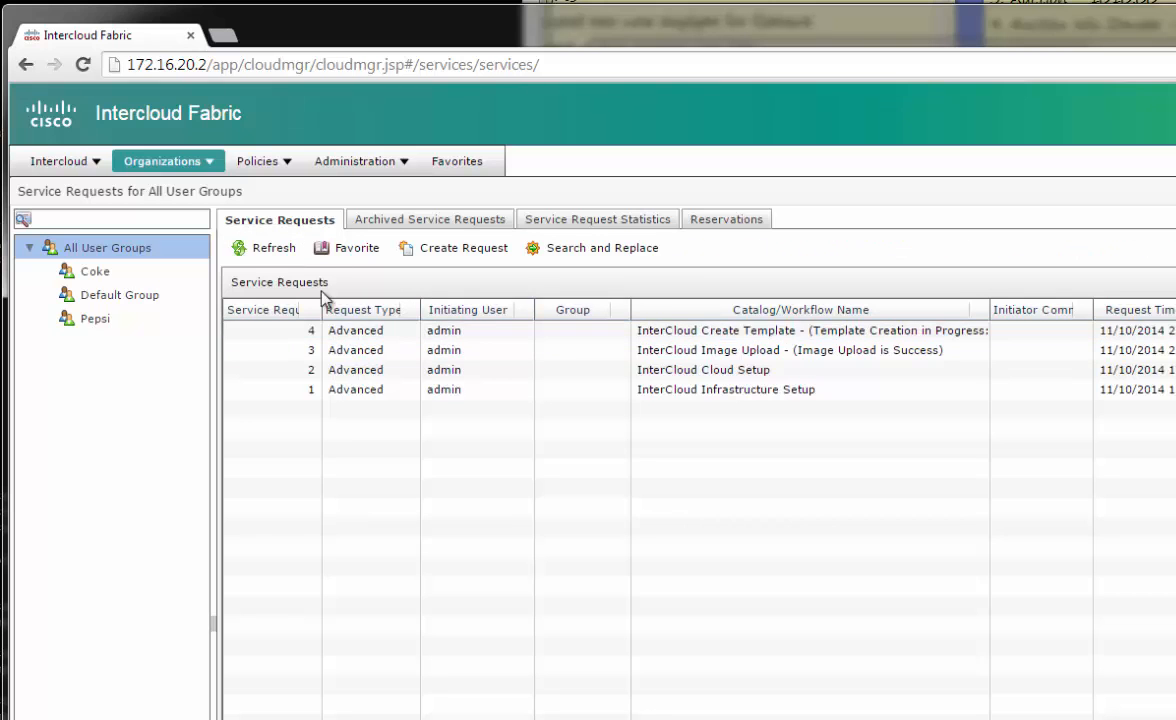
pyautogui.click(638, 332)
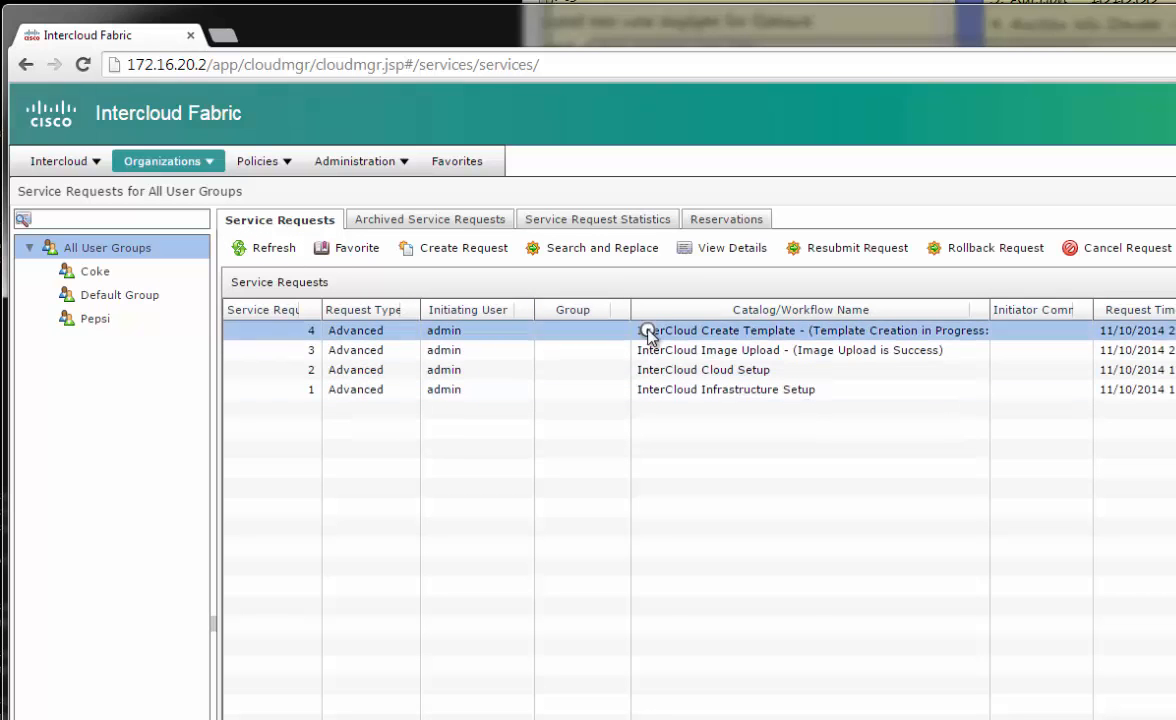
pyautogui.click(718, 250)
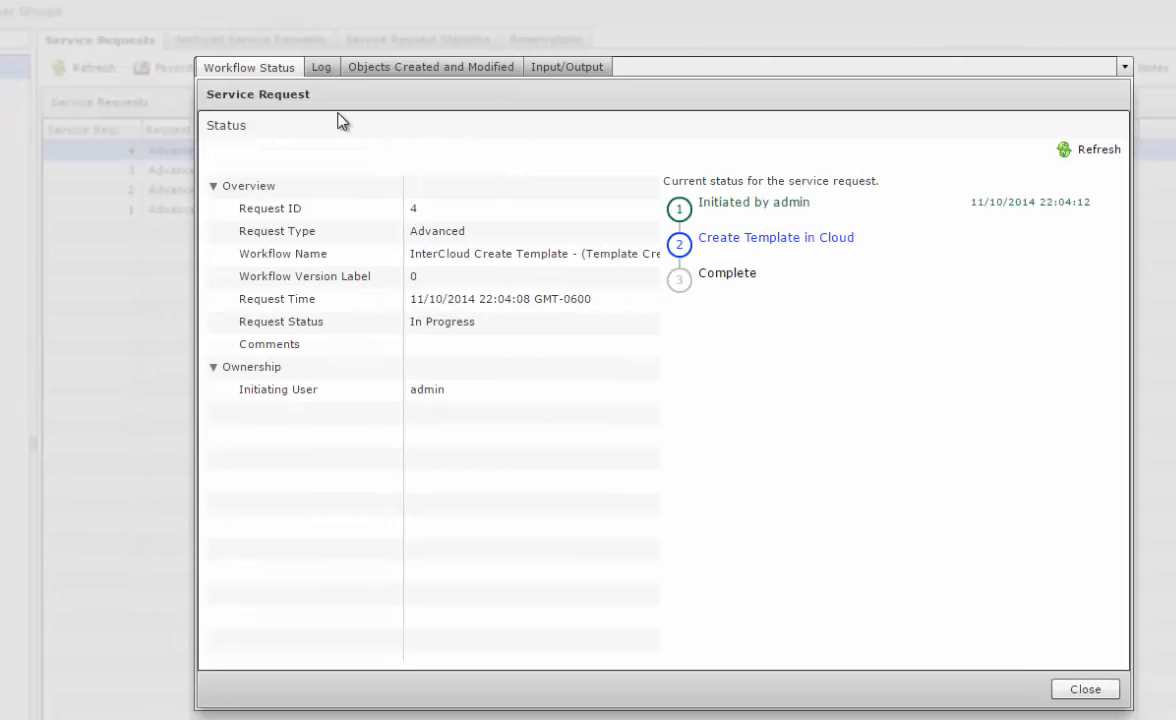
pyautogui.click(332, 74)
pyautogui.scroll(-3, 1093, 368)
pyautogui.moveTo(1093, 368); pyautogui.dragTo(1125, 376)
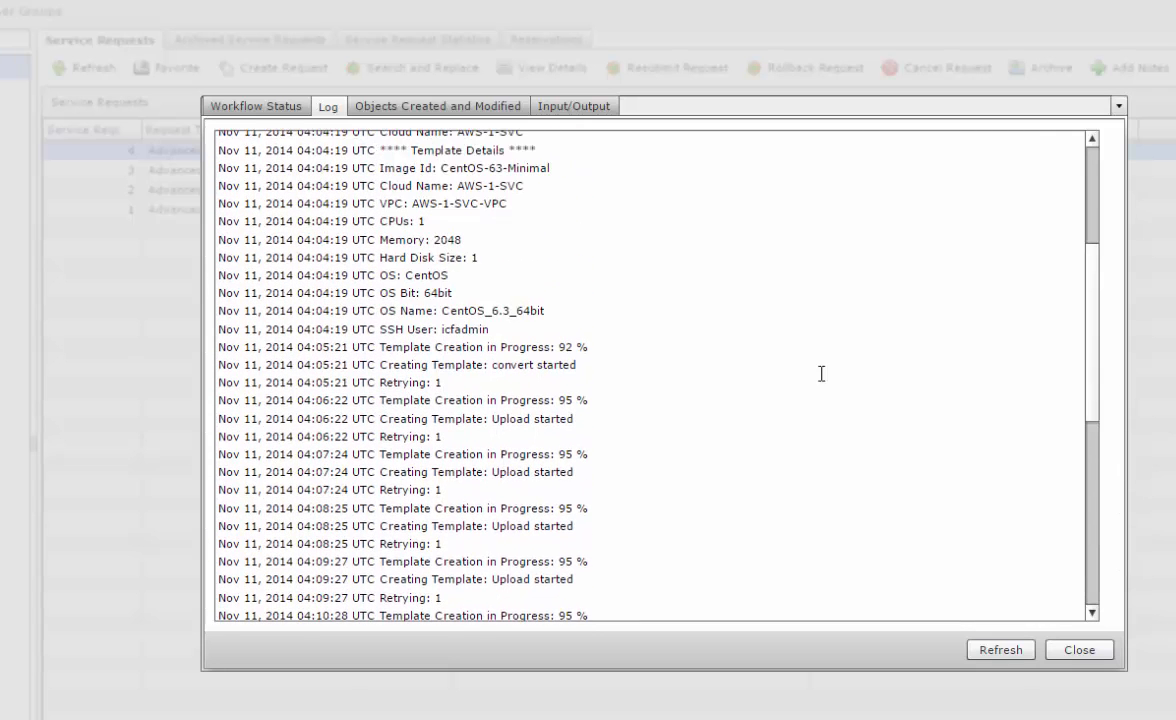
pyautogui.scroll(-1, 712, 444)
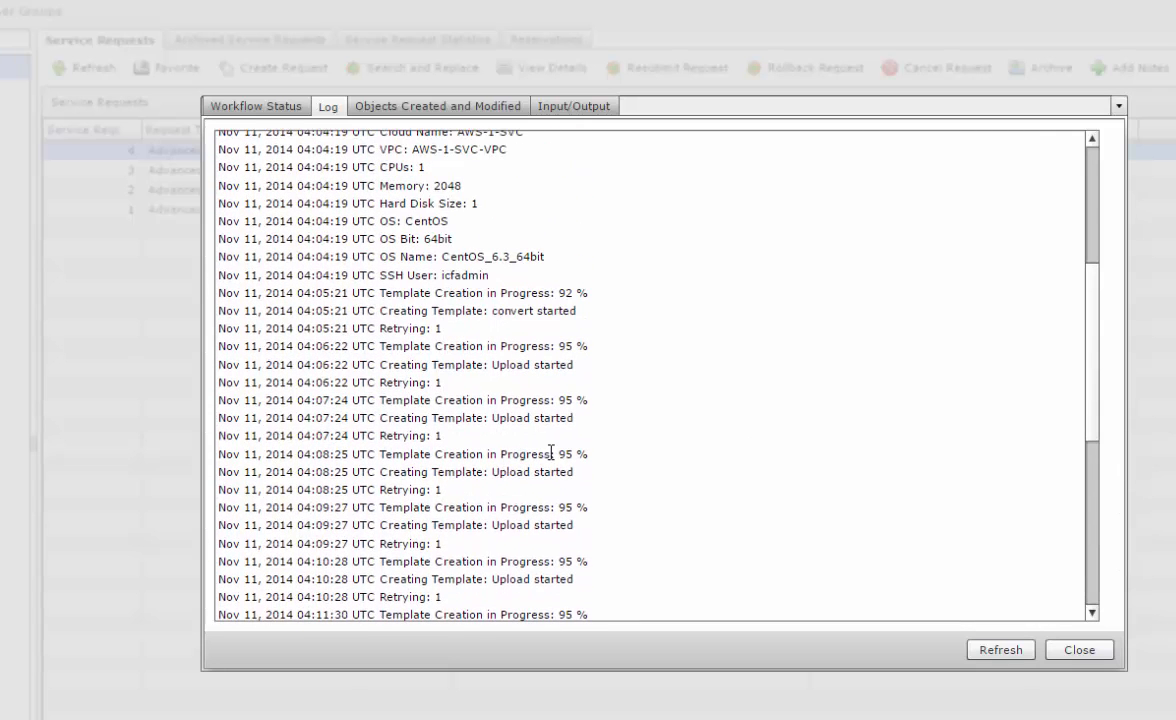
pyautogui.moveTo(1092, 365); pyautogui.dragTo(1092, 530)
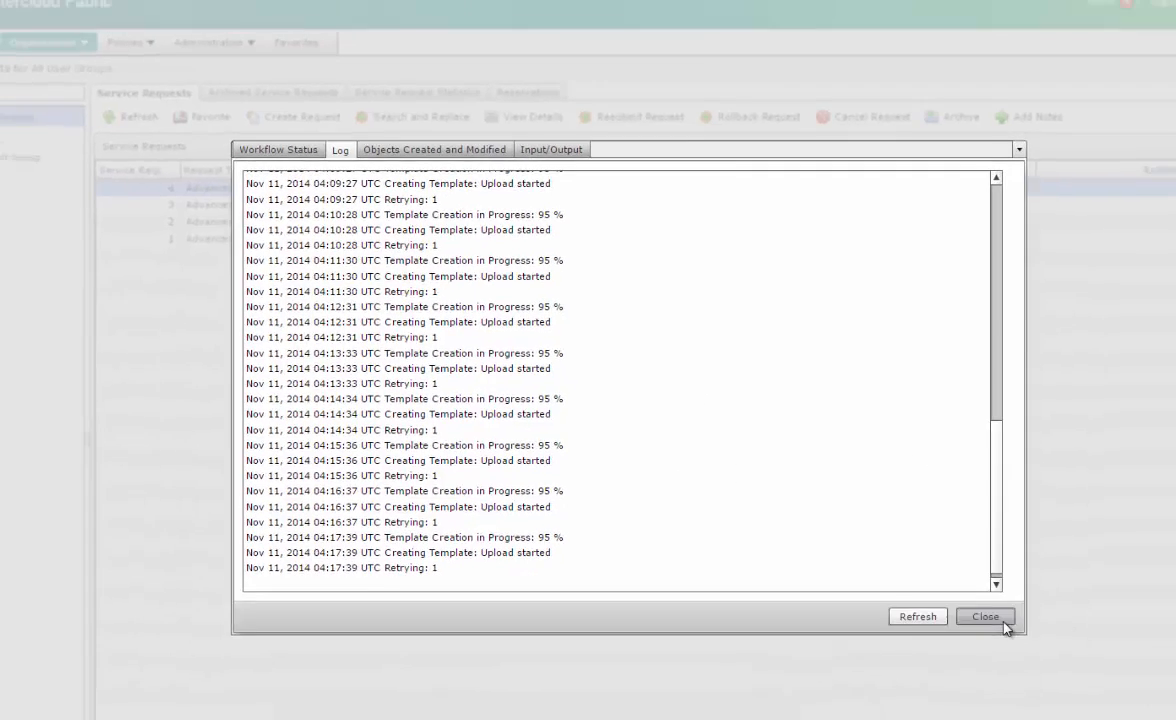
pyautogui.click(1079, 650)
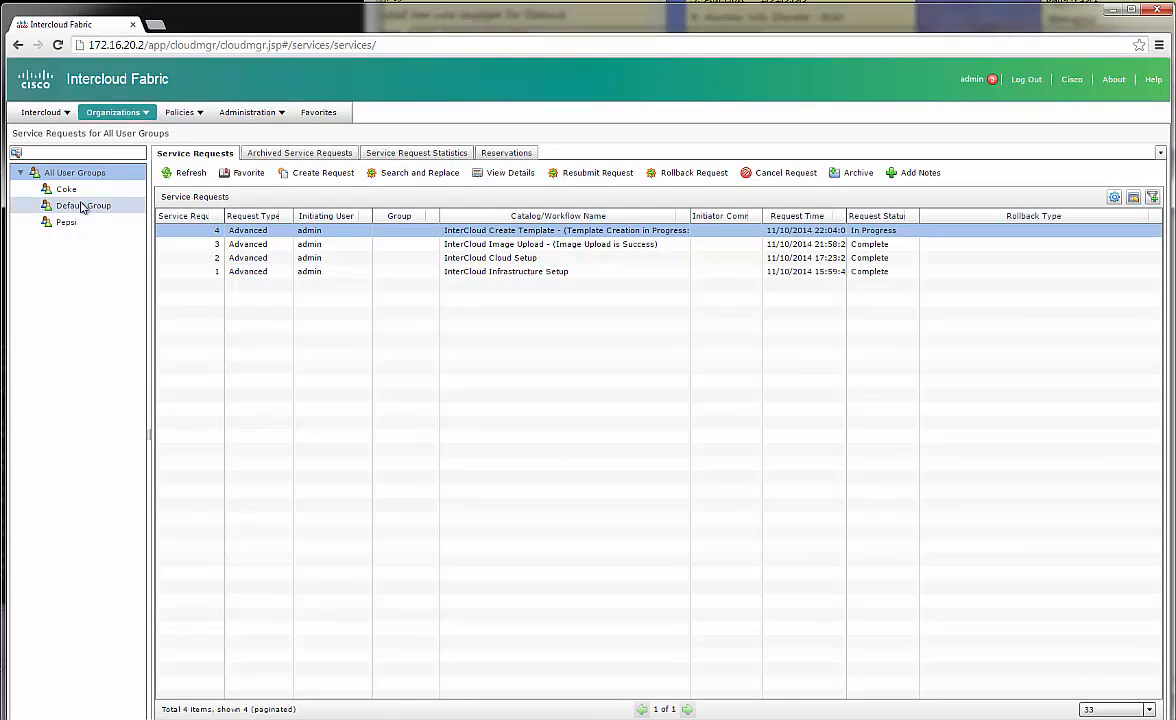
# As admin, refresh the VMW-Prod VM list and select CentOS6NewVM to see it ON
pyautogui.click(45, 112)
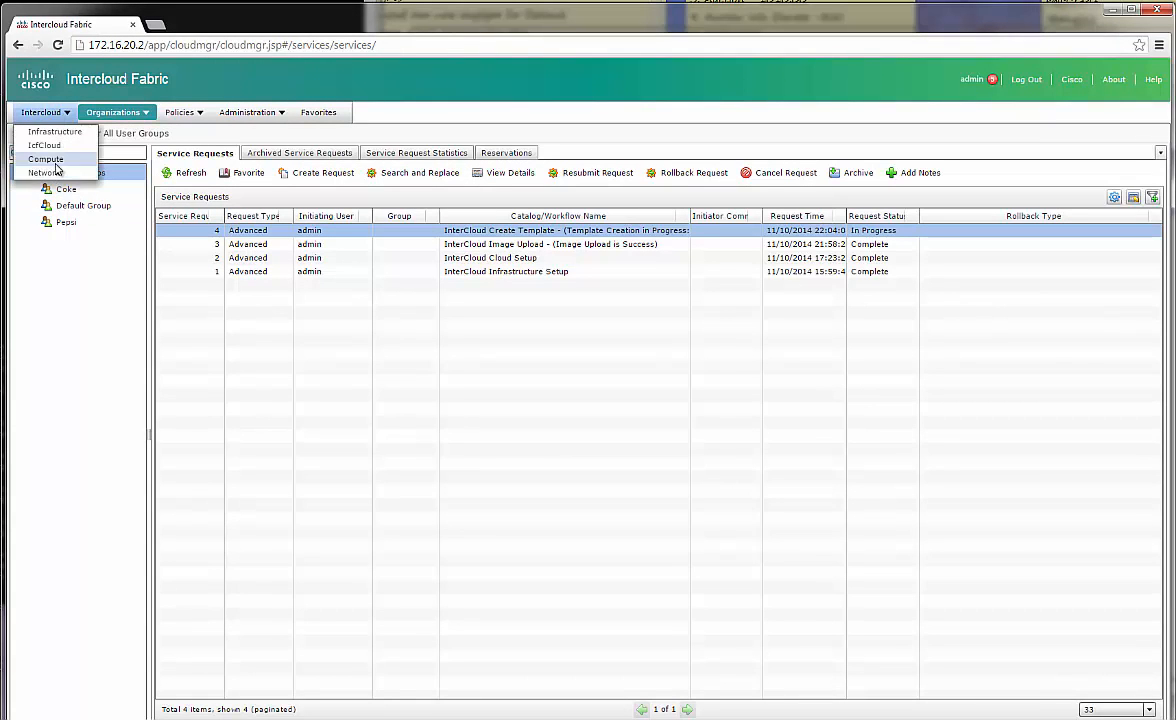
pyautogui.click(52, 160)
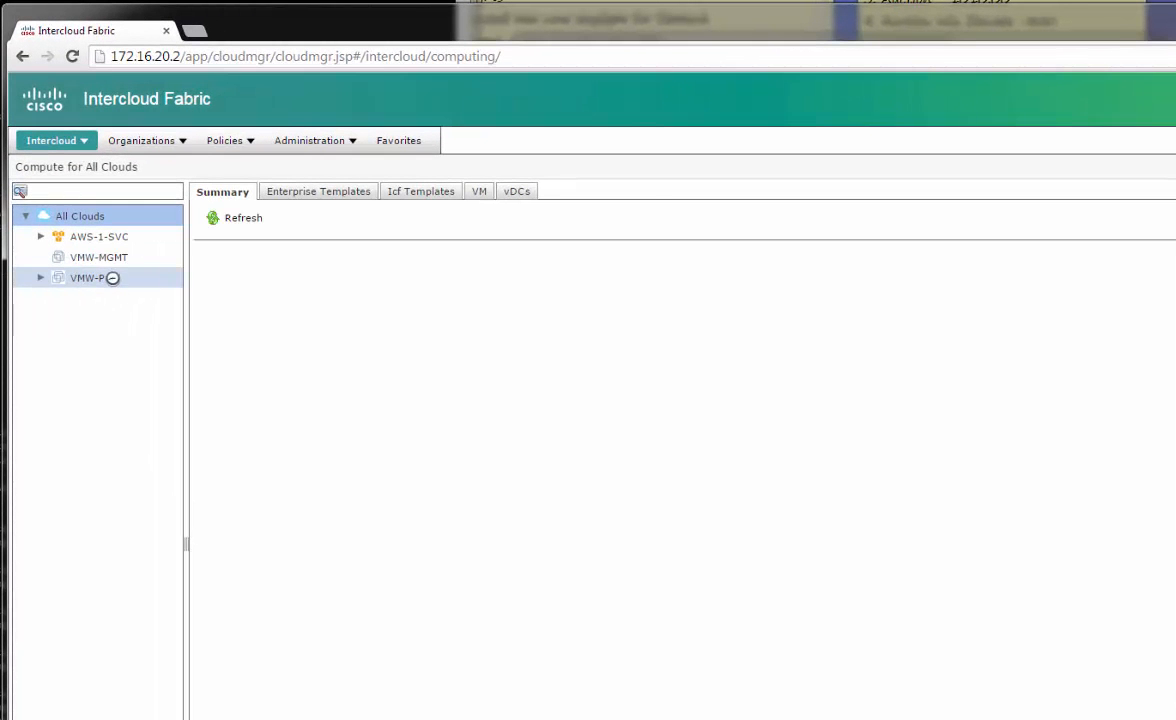
pyautogui.click(112, 278)
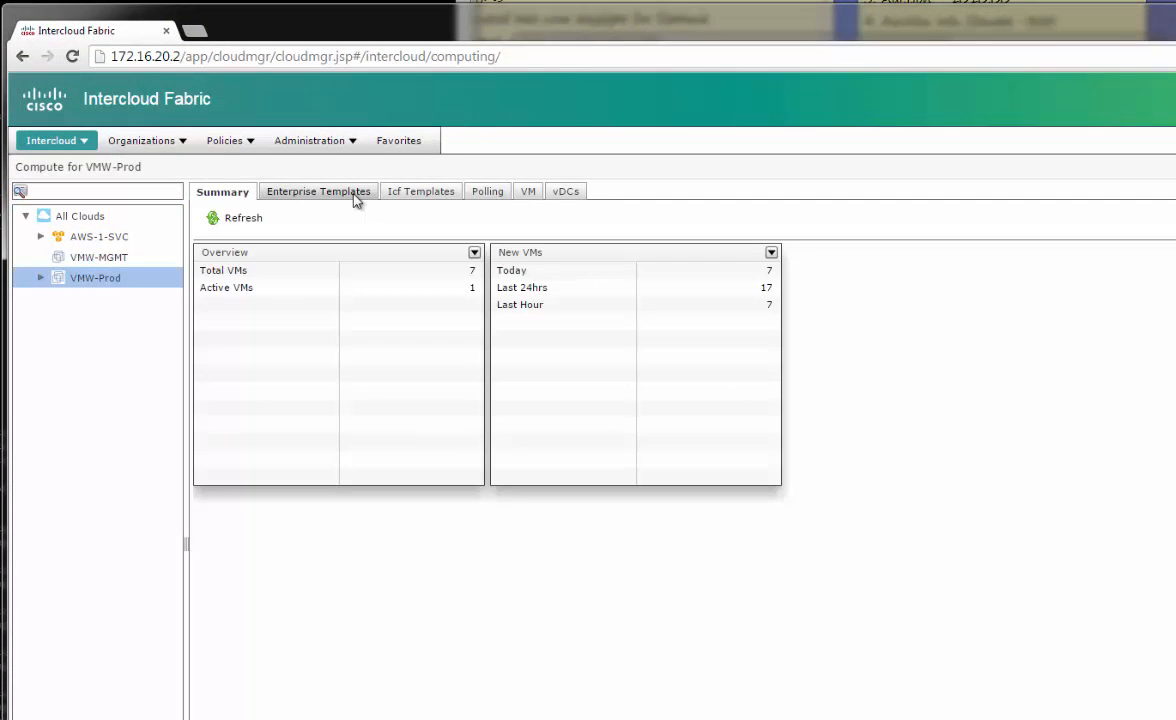
pyautogui.click(532, 193)
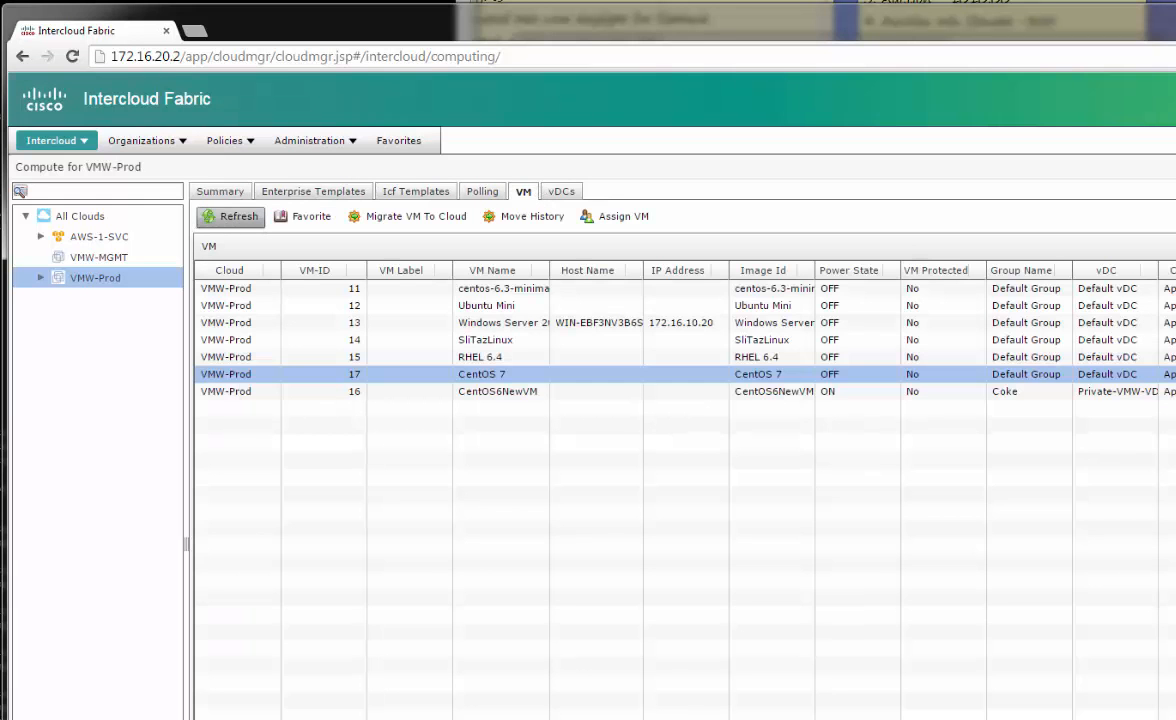
pyautogui.click(229, 218)
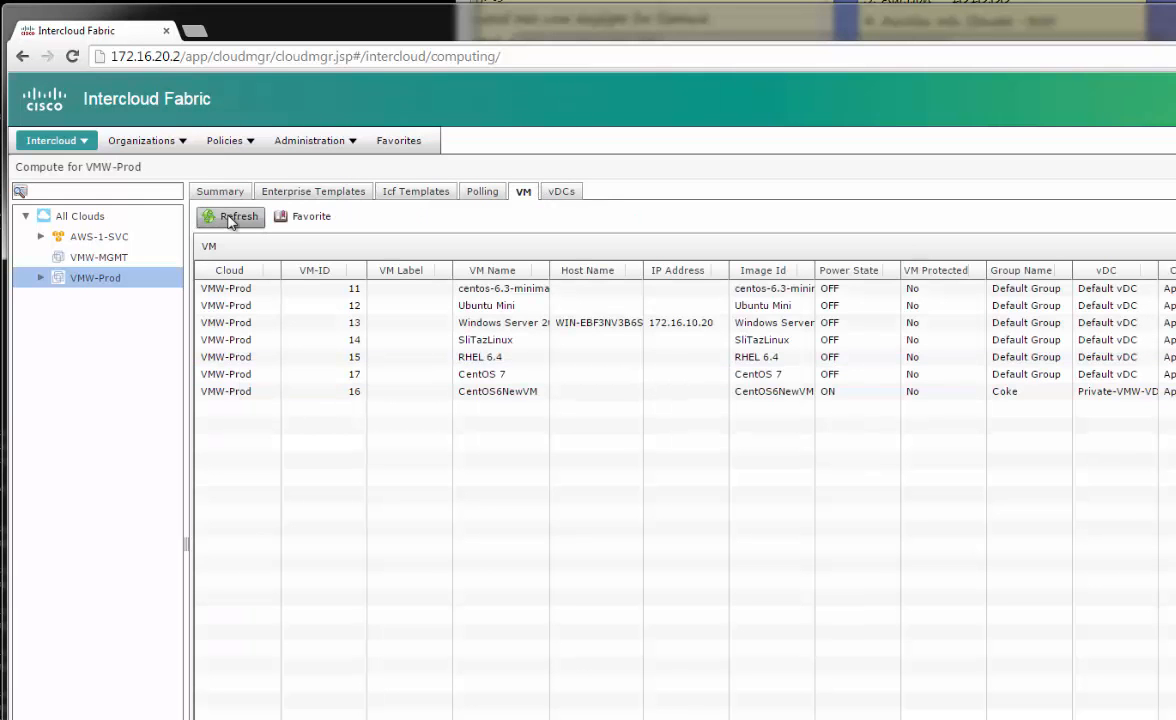
pyautogui.click(527, 397)
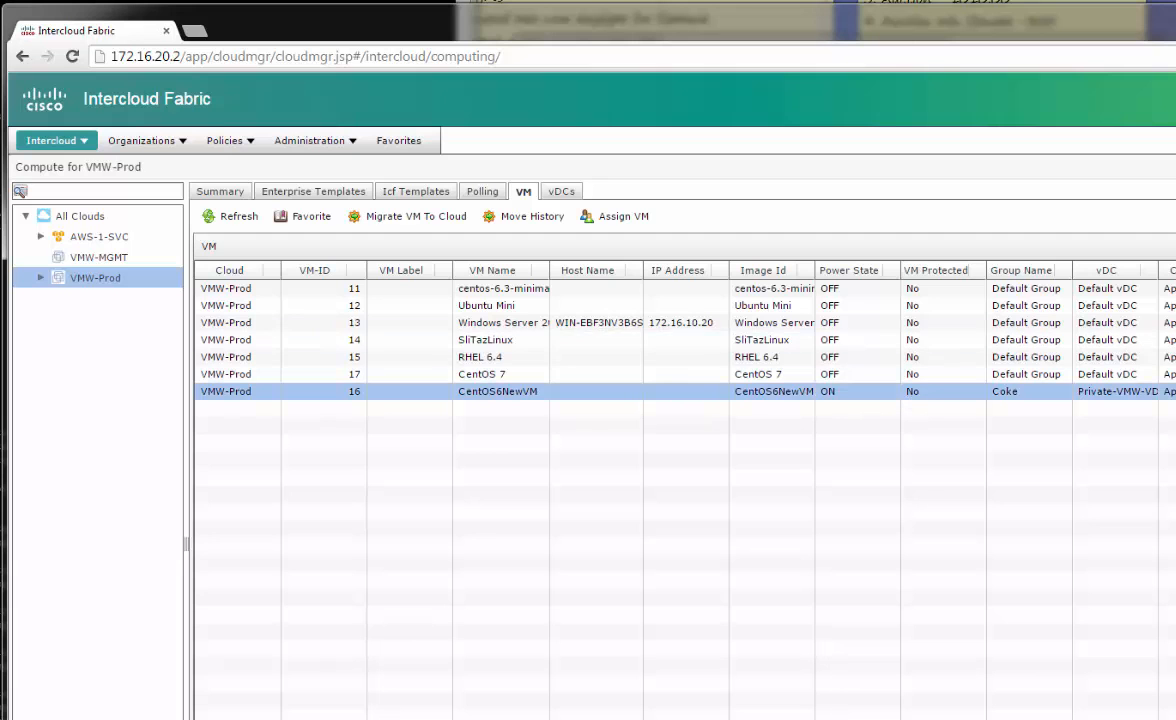
# In the Coke portal, refresh the VM list and widen the vDC and OS columns
pyautogui.hotkey('alt', 'Tab')
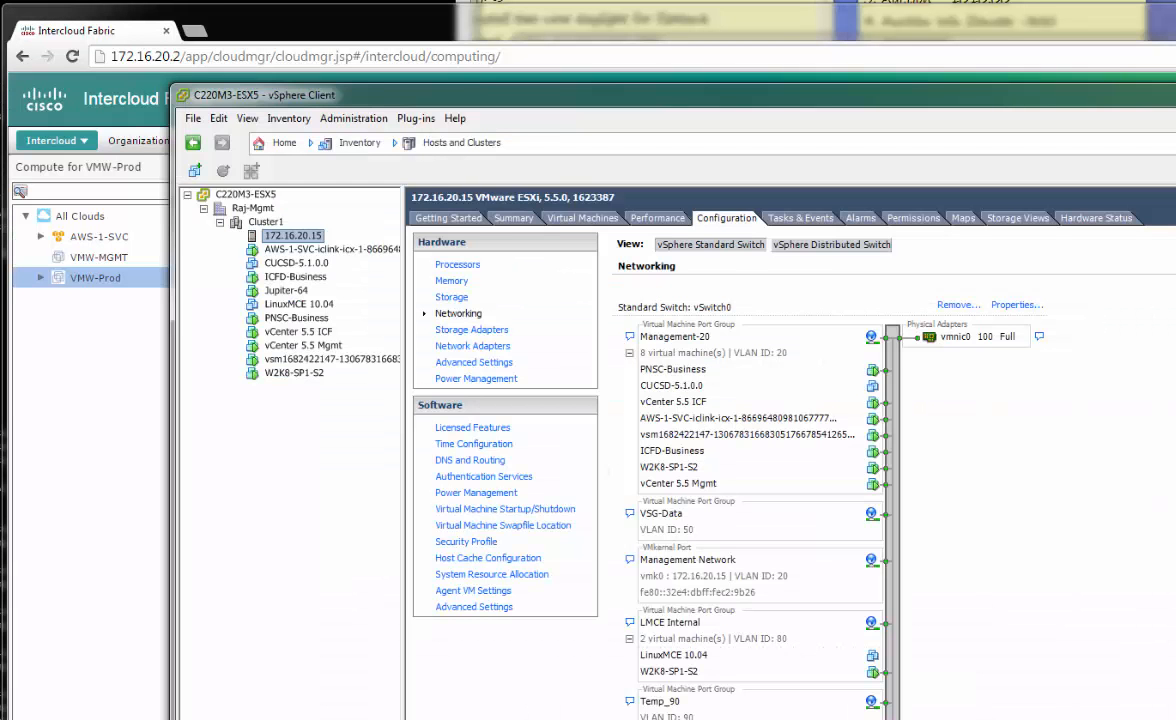
pyautogui.hotkey('alt', 'Tab')
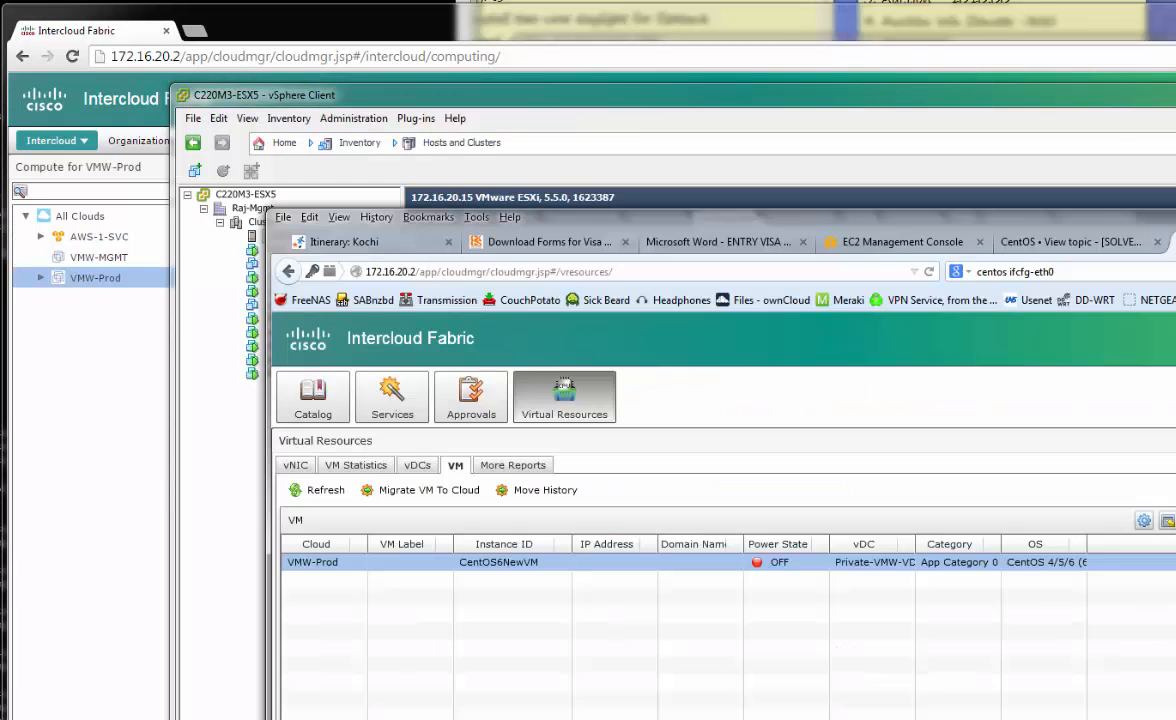
pyautogui.click(345, 491)
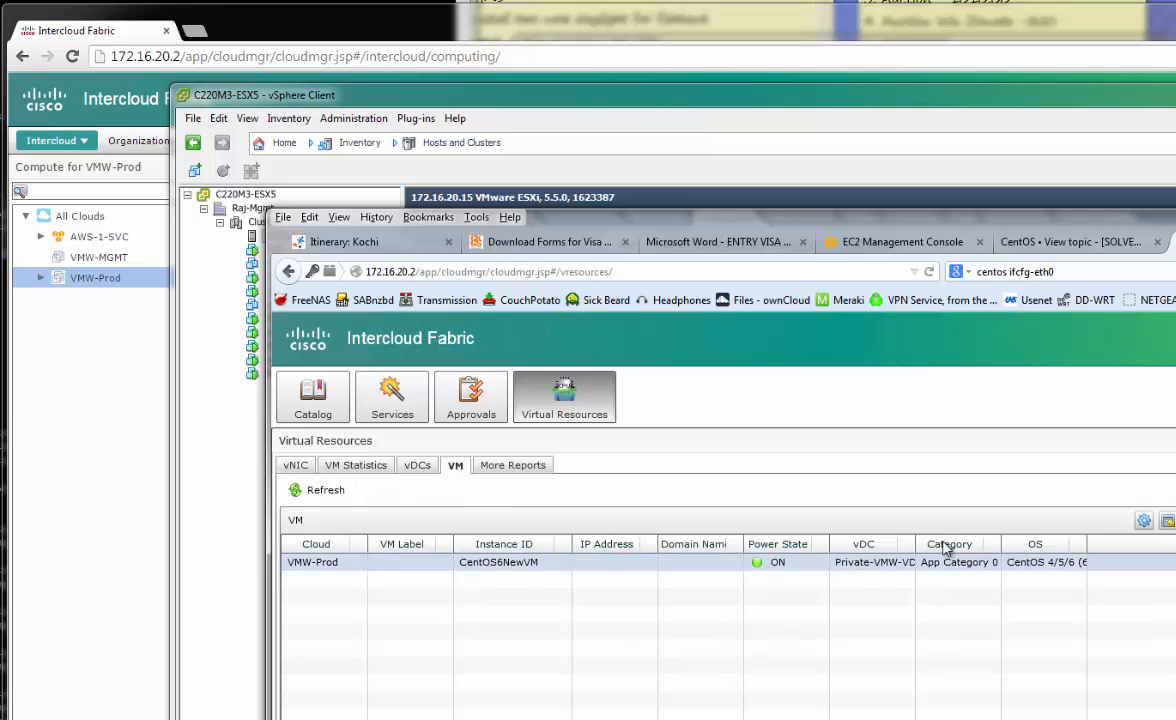
pyautogui.click(864, 544)
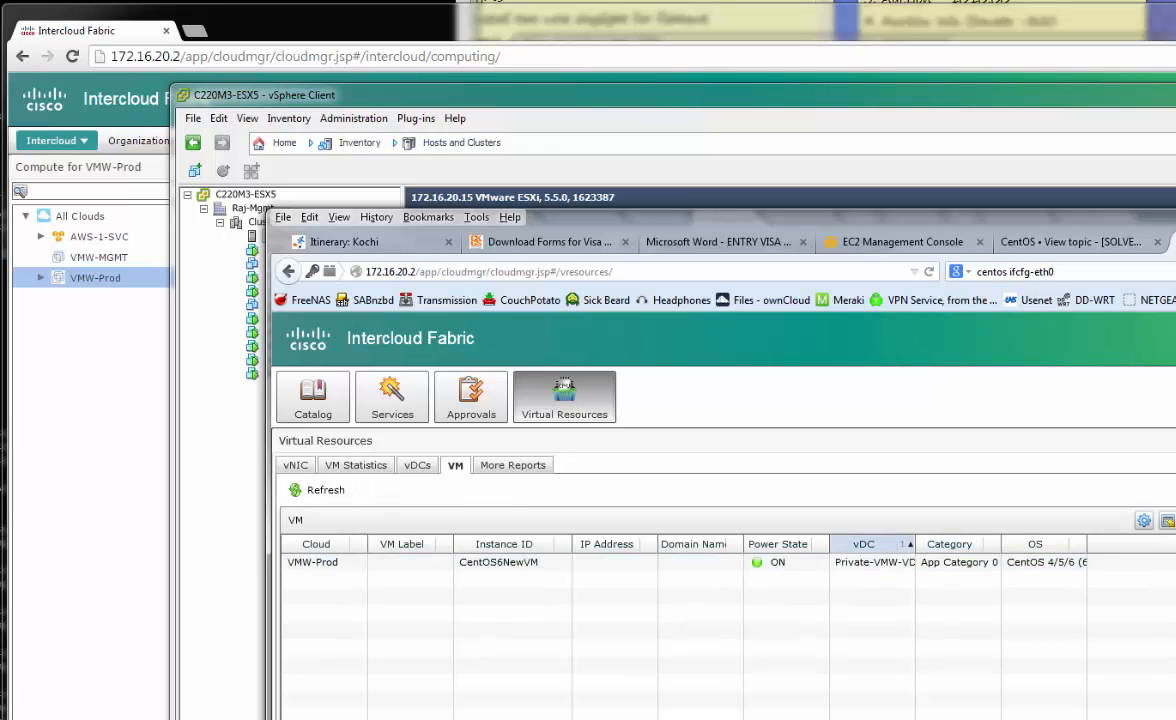
pyautogui.moveTo(915, 544); pyautogui.dragTo(948, 544)
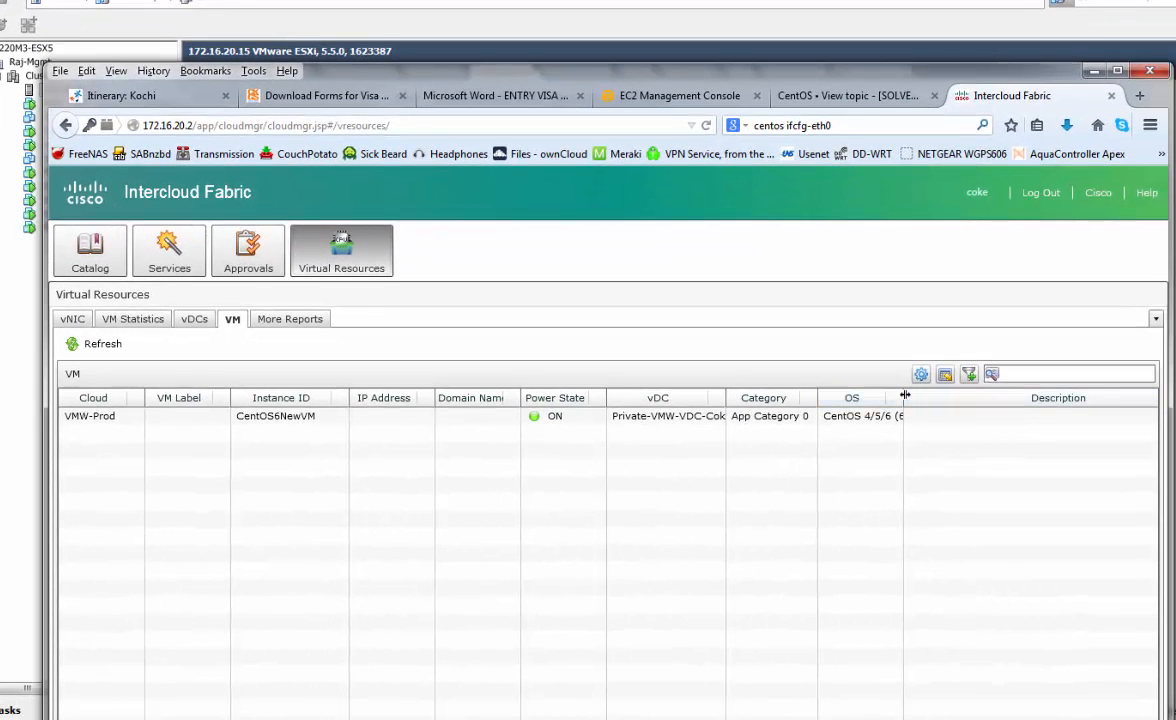
pyautogui.moveTo(905, 396); pyautogui.dragTo(965, 398)
pyautogui.moveTo(818, 401); pyautogui.dragTo(824, 404)
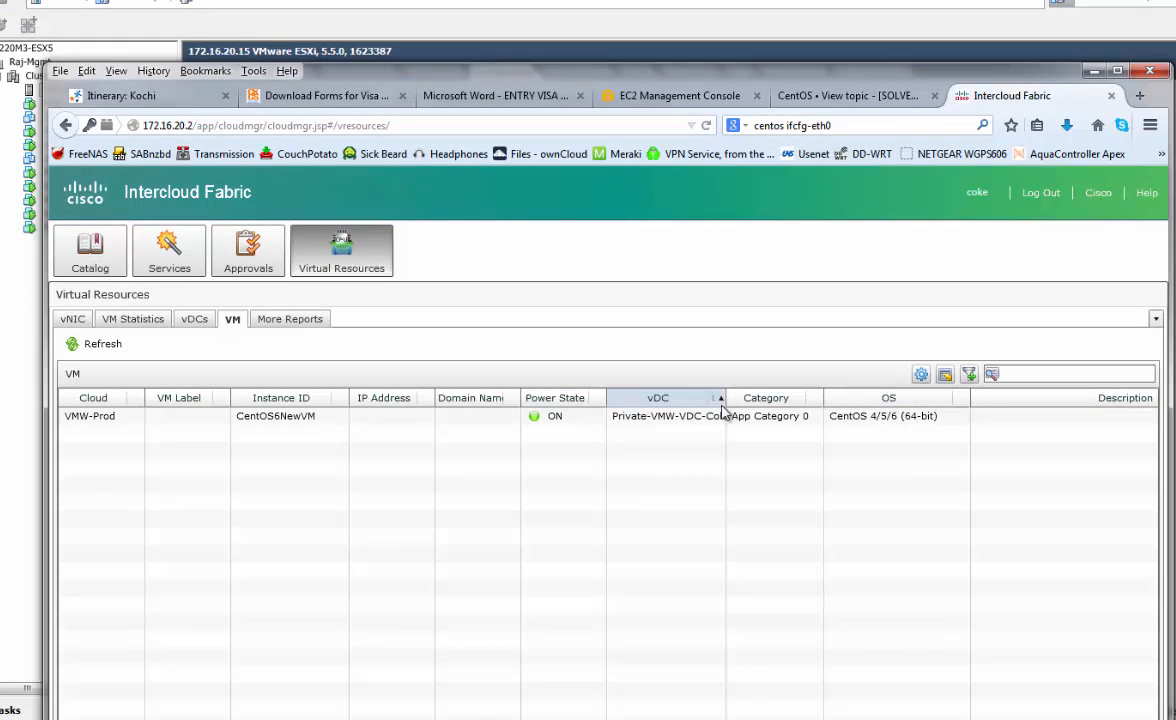
pyautogui.moveTo(725, 400); pyautogui.dragTo(747, 400)
# Reposition the portal window, check CentOS6NewVM's available actions, and widen the window to show all columns
pyautogui.moveTo(683, 77); pyautogui.dragTo(675, 0)
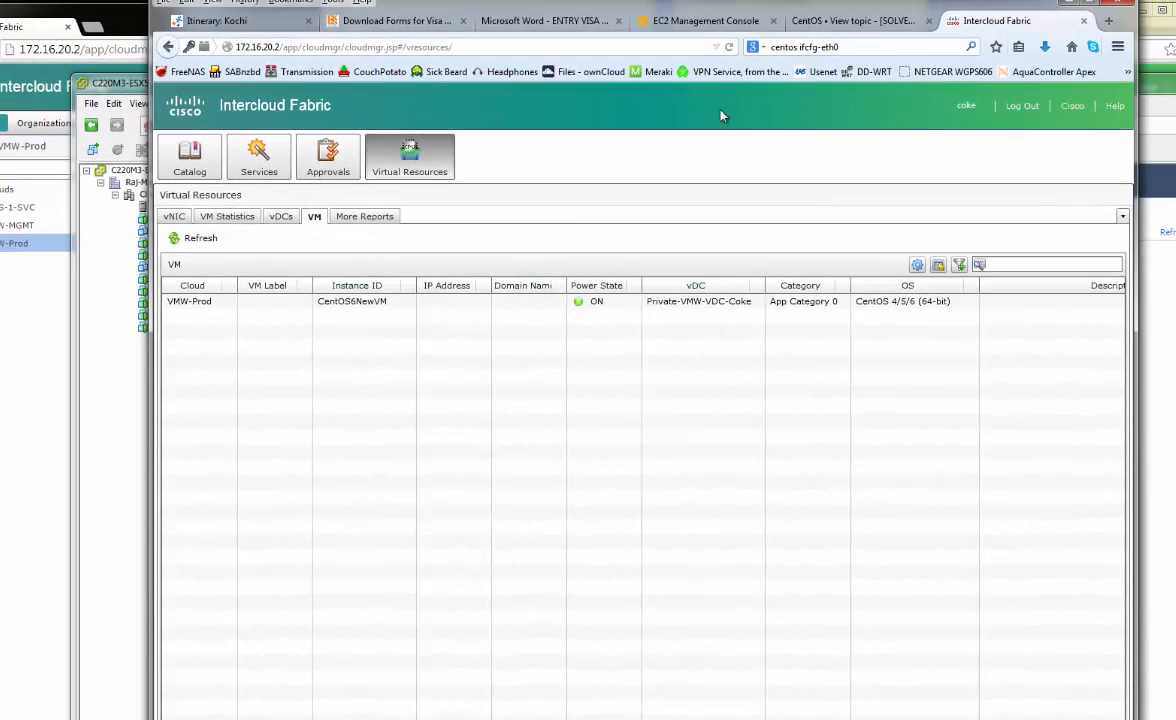
pyautogui.moveTo(769, 6)
pyautogui.mouseDown()
pyautogui.moveTo(769, 293)
pyautogui.moveTo(762, 0)
pyautogui.mouseUp()
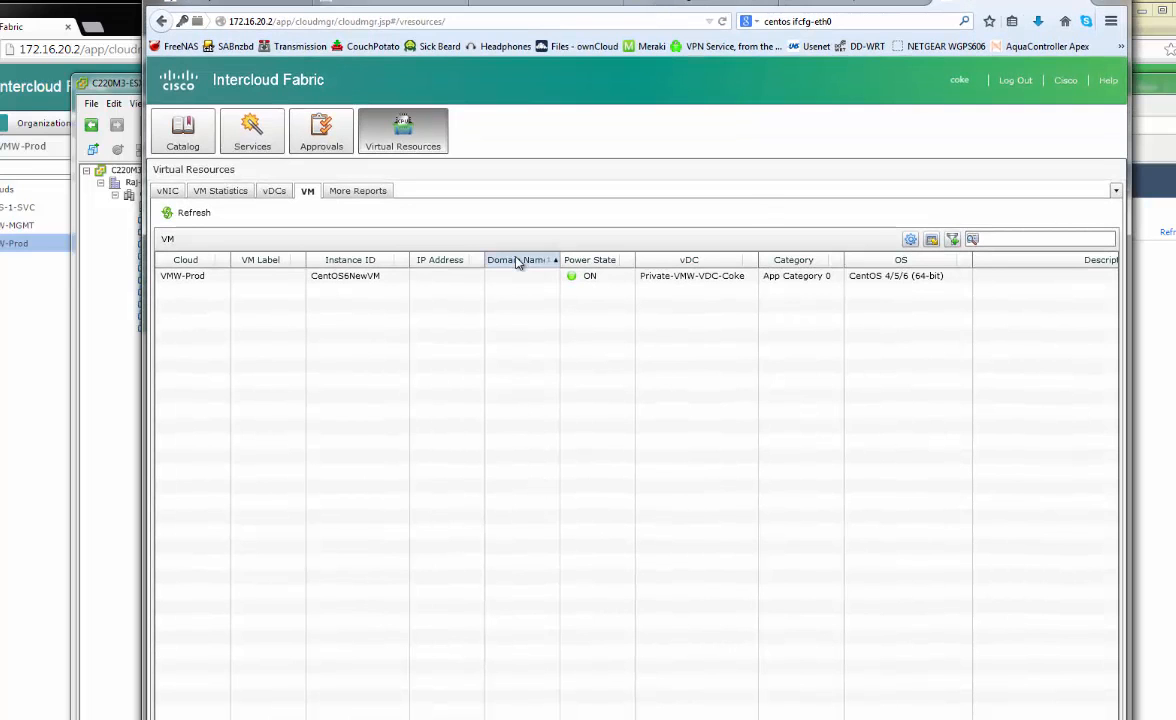
pyautogui.click(620, 278)
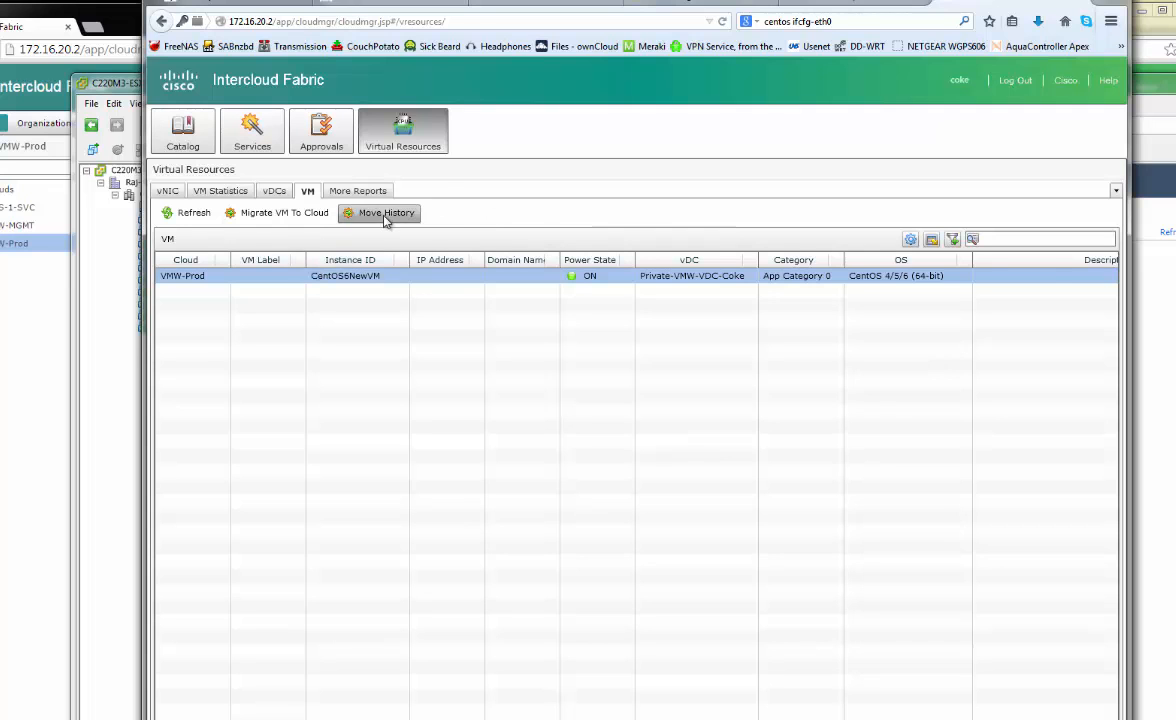
pyautogui.click(662, 270)
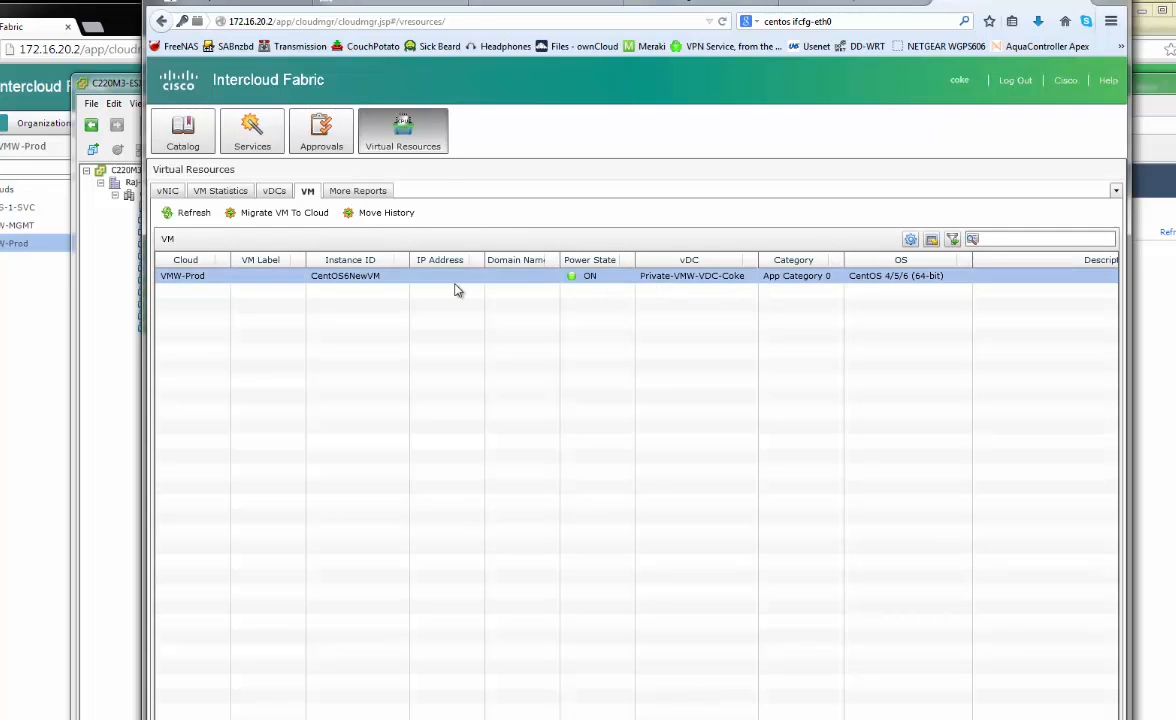
pyautogui.rightClick(456, 287)
pyautogui.click(797, 284)
pyautogui.moveTo(1128, 422); pyautogui.dragTo(1170, 422)
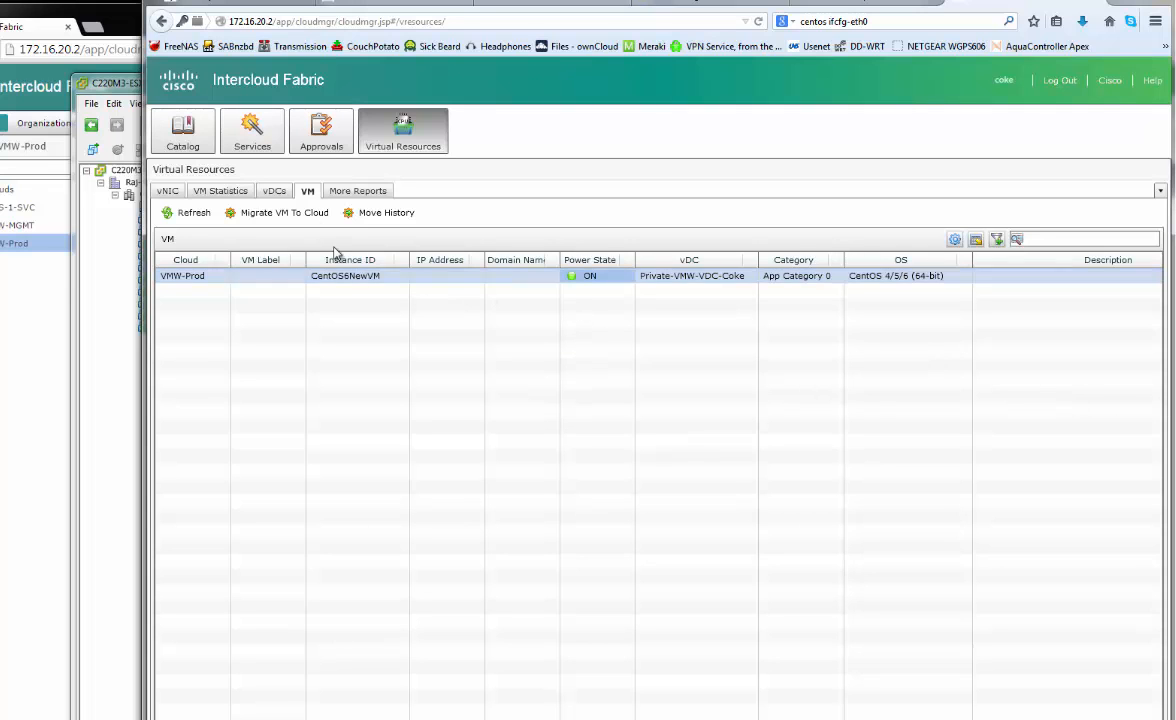
# From the vDCs list, open the details of the VMW-Prod vDC Private-VMW-VDC-Coke
pyautogui.click(275, 190)
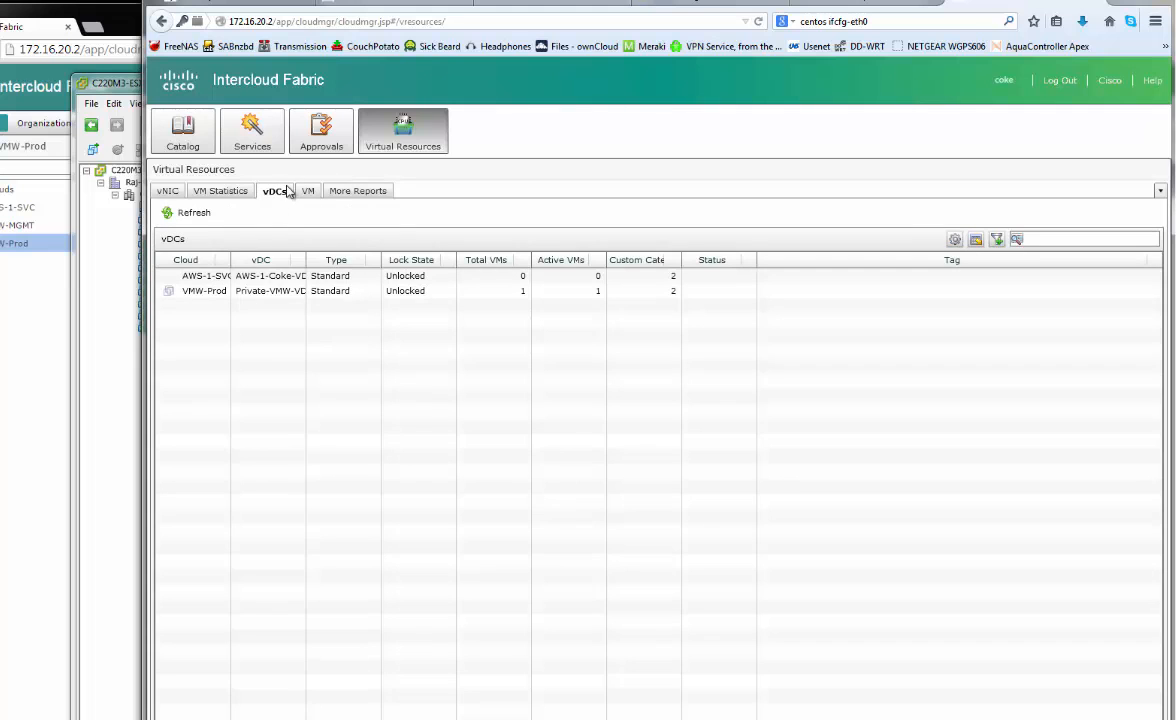
pyautogui.moveTo(233, 263); pyautogui.dragTo(261, 260)
pyautogui.click(230, 281)
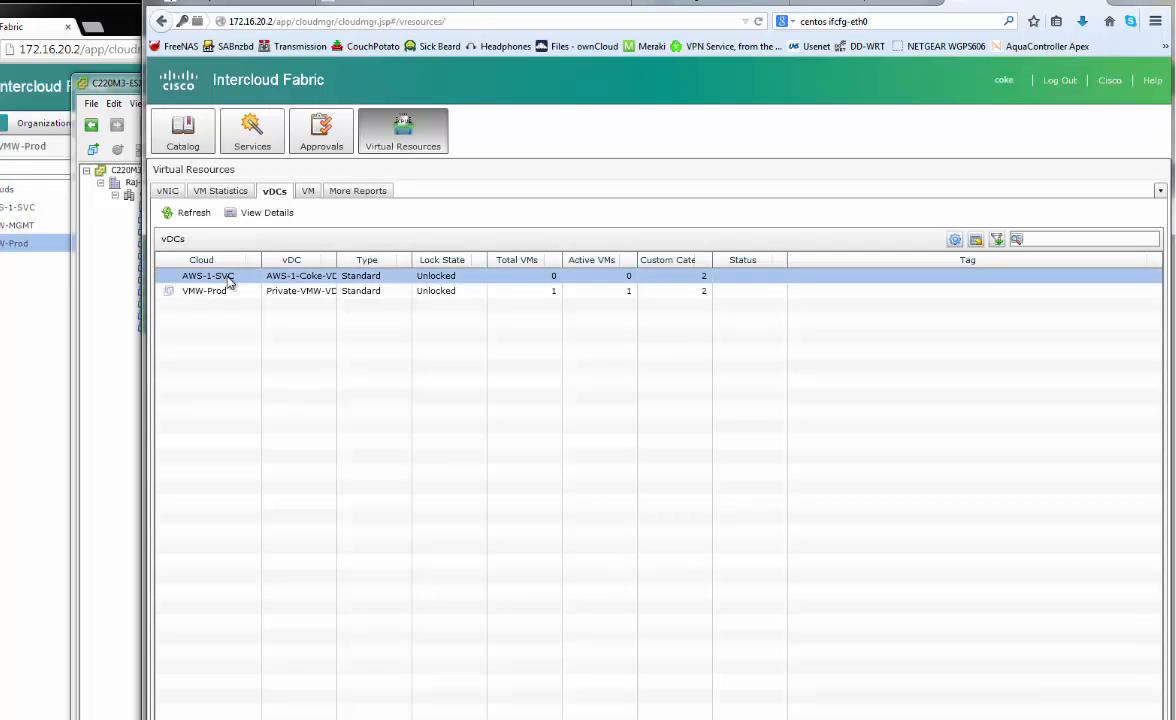
pyautogui.click(172, 290)
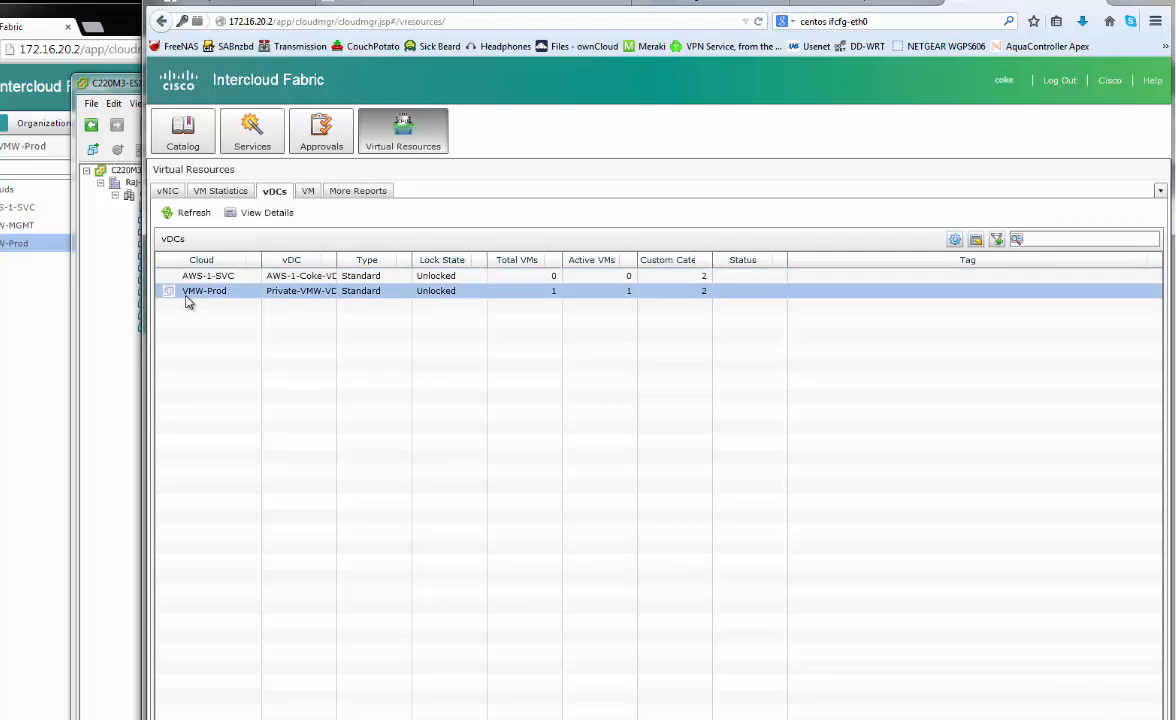
pyautogui.click(250, 212)
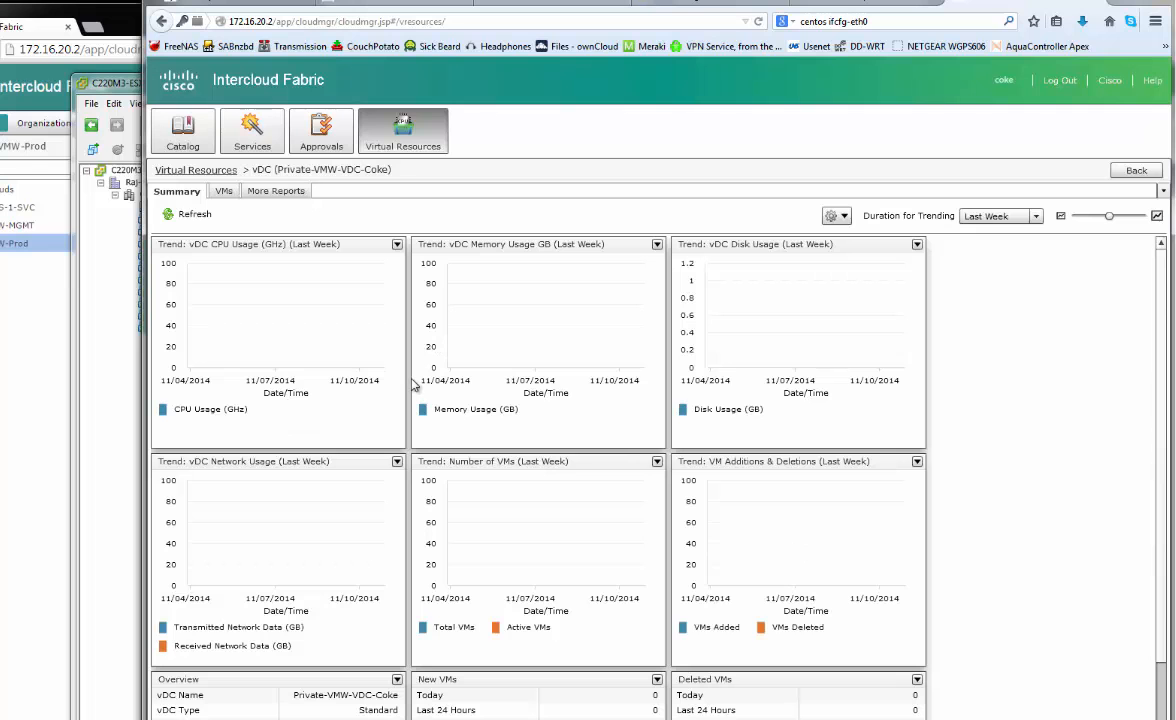
# Check the vDC's VMs and CPU usage trend report, then go to the empty Catalog
pyautogui.click(220, 191)
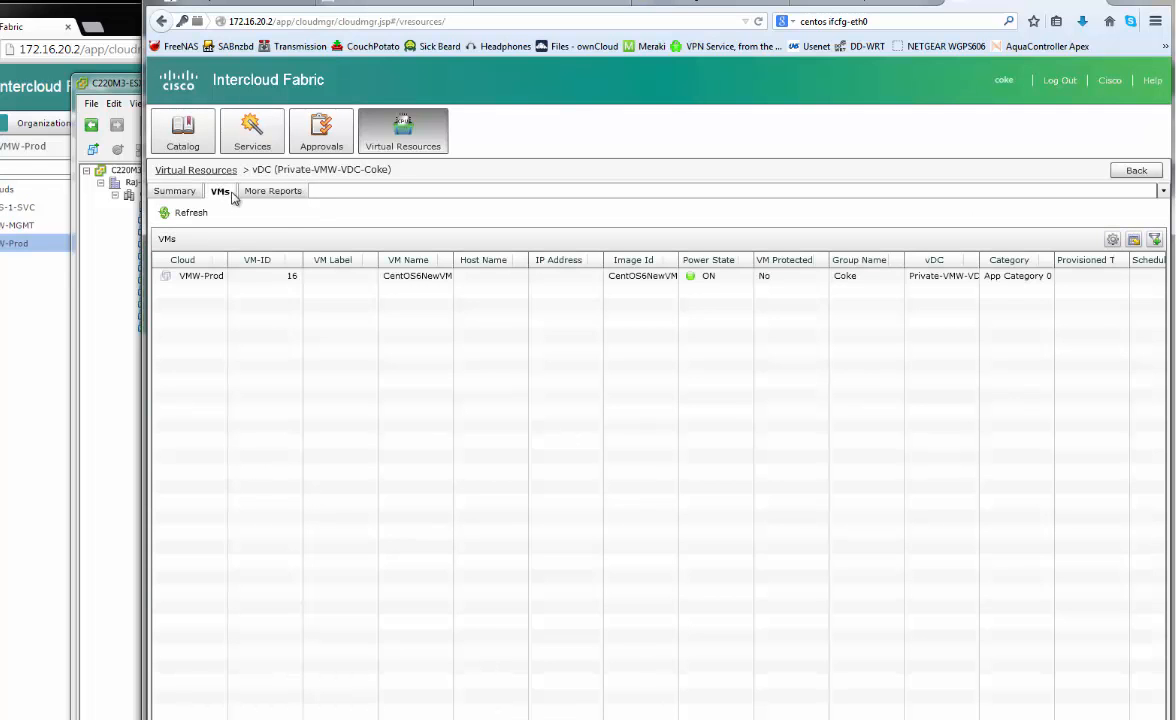
pyautogui.click(282, 276)
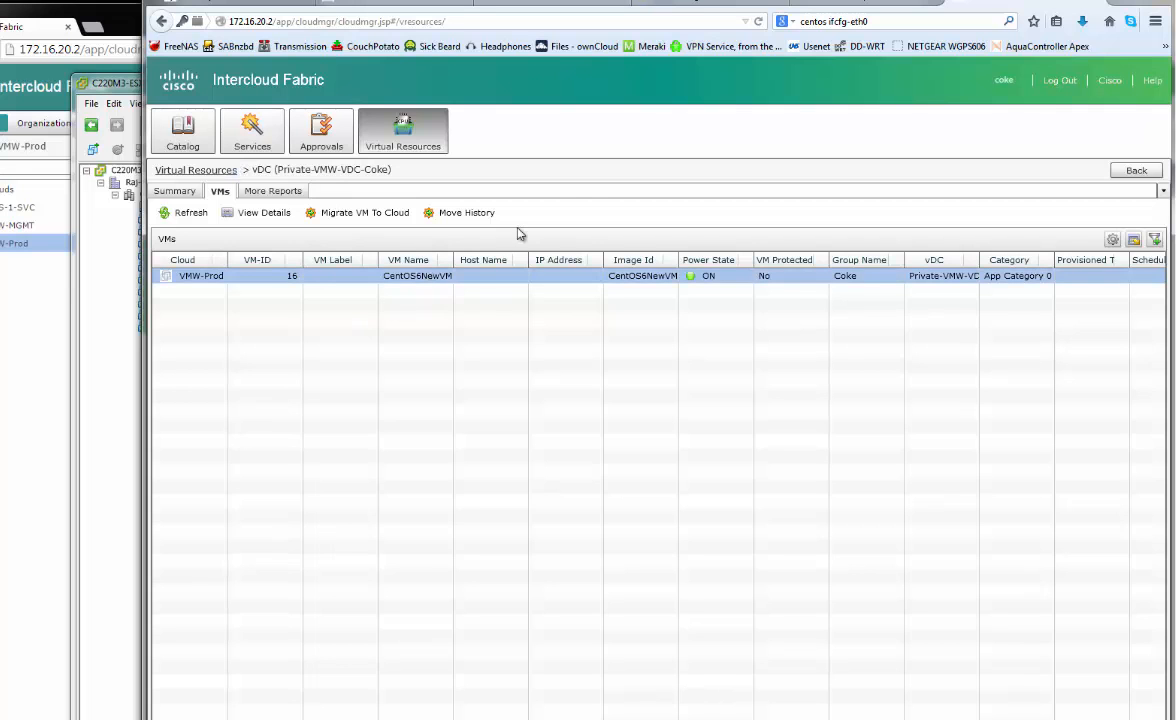
pyautogui.click(275, 191)
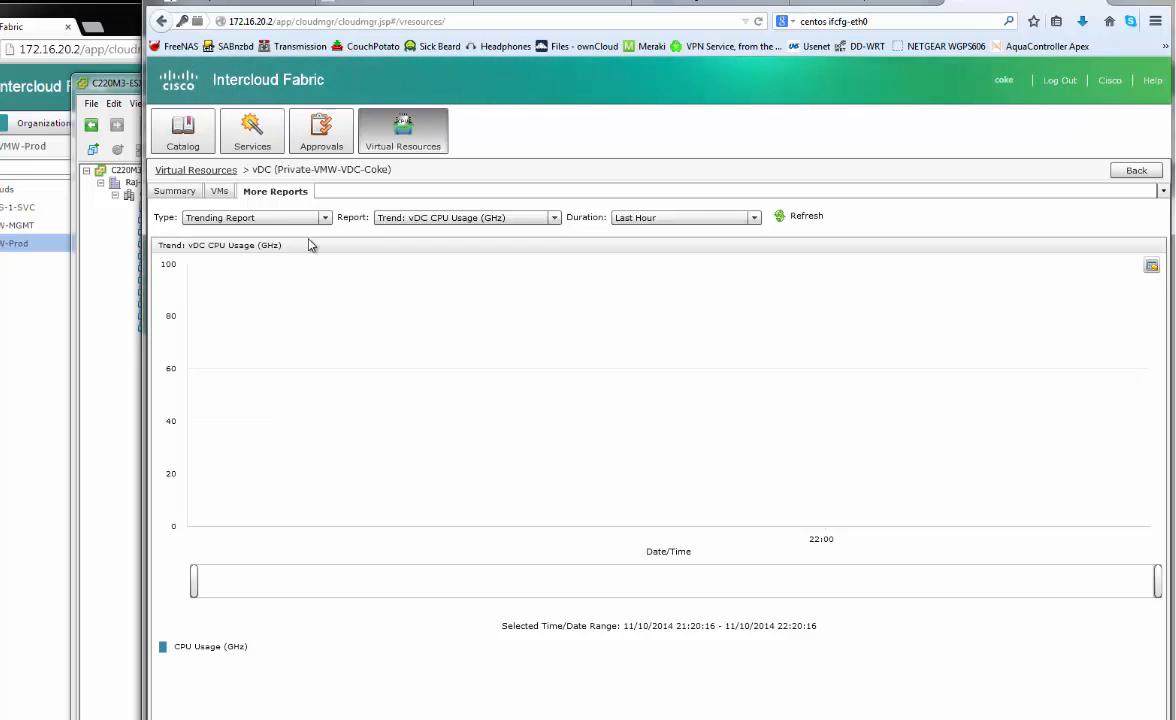
pyautogui.click(184, 135)
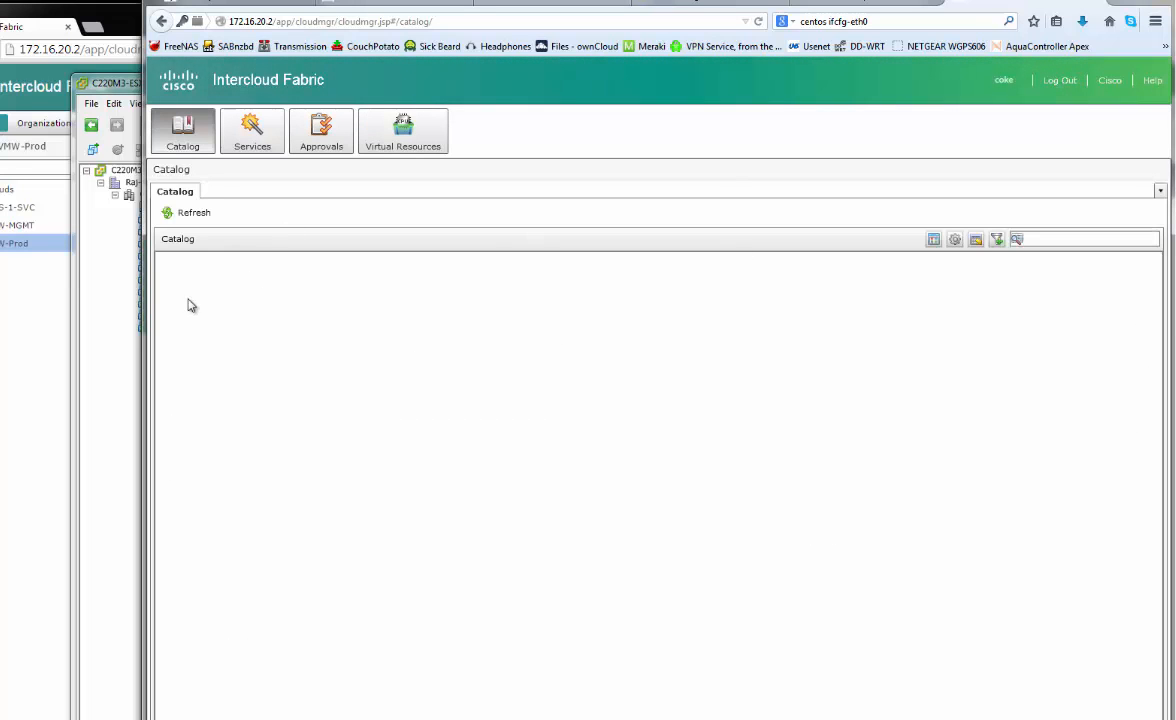
# Confirm service request 4 (template creation) is still in progress, then go to Intercloud Network
pyautogui.click(96, 13)
pyautogui.click(124, 161)
pyautogui.click(126, 178)
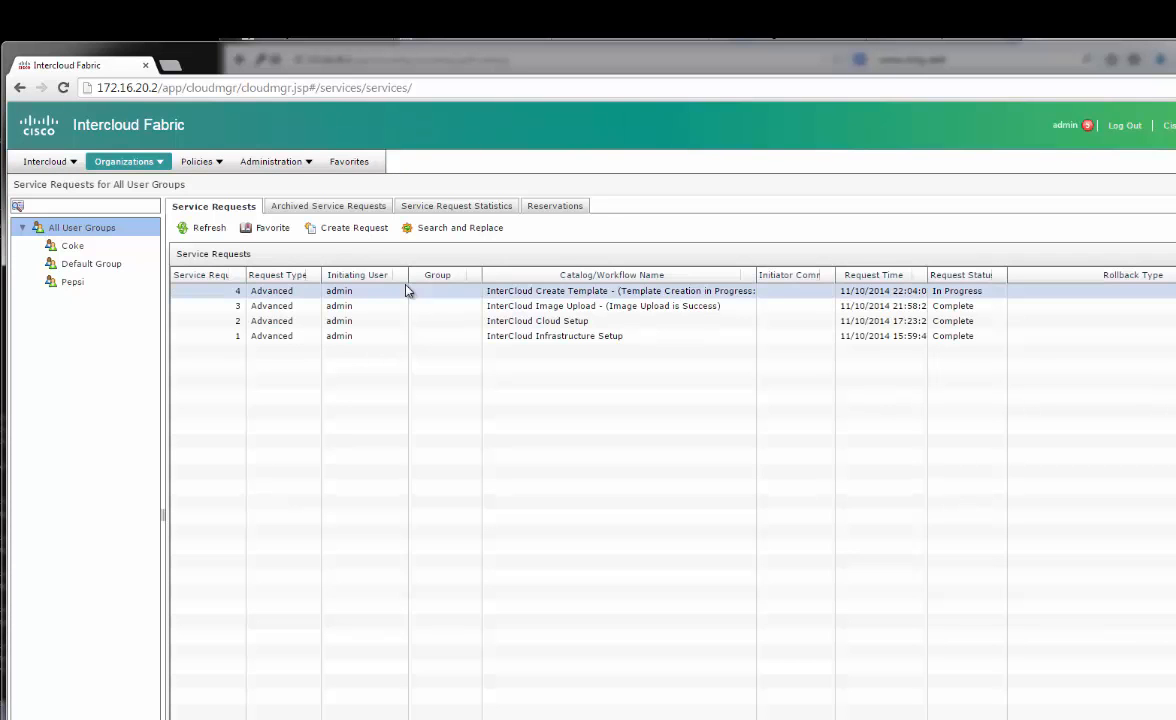
pyautogui.doubleClick(579, 291)
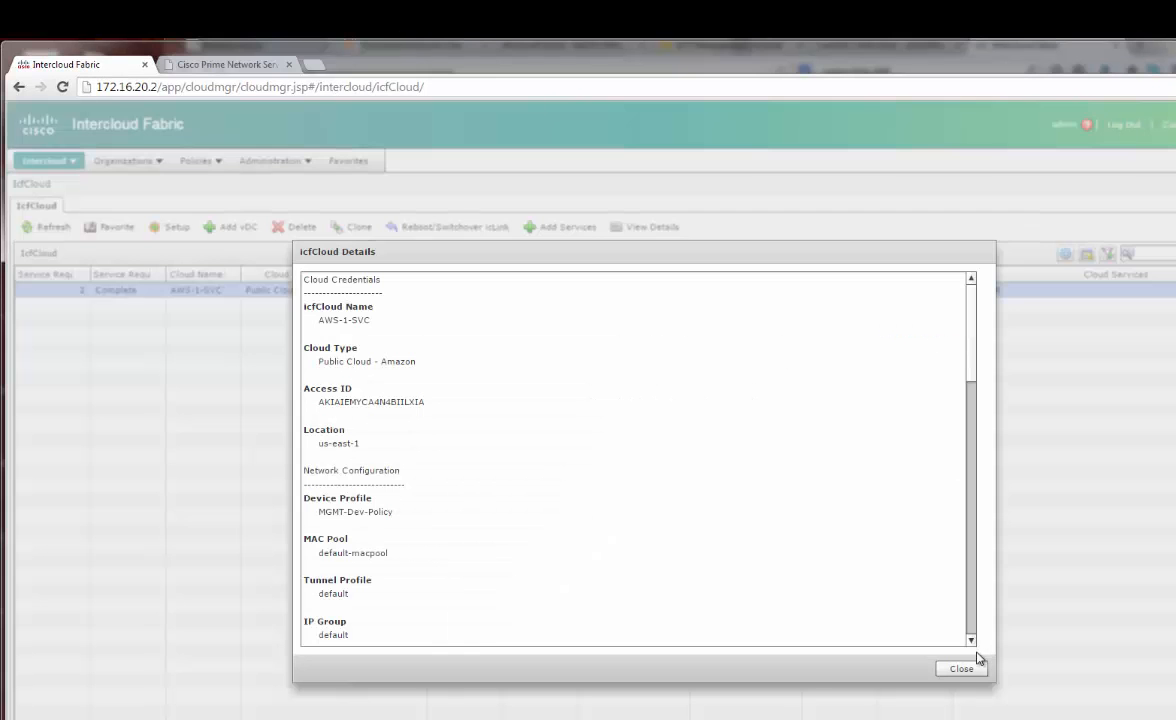
pyautogui.click(962, 668)
pyautogui.click(45, 162)
pyautogui.click(44, 228)
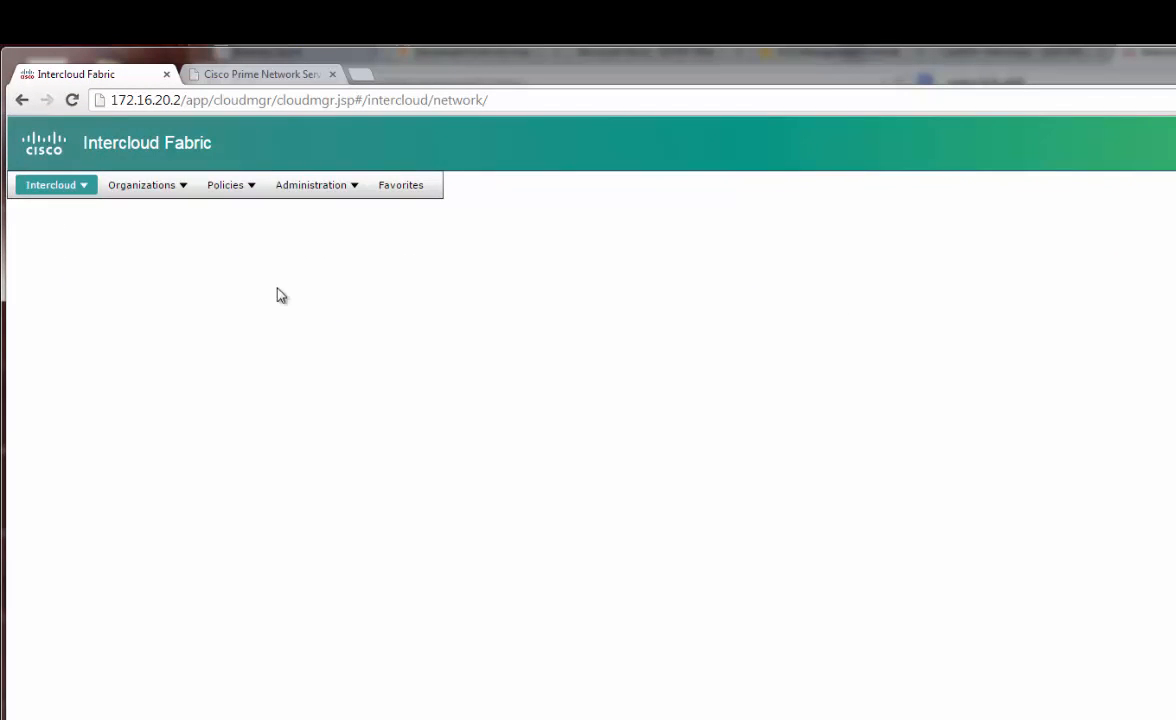
# Expand AWS-1-SVC to show its Coke and Pepsi VDCs, view its network, then switch to Prime
pyautogui.click(105, 262)
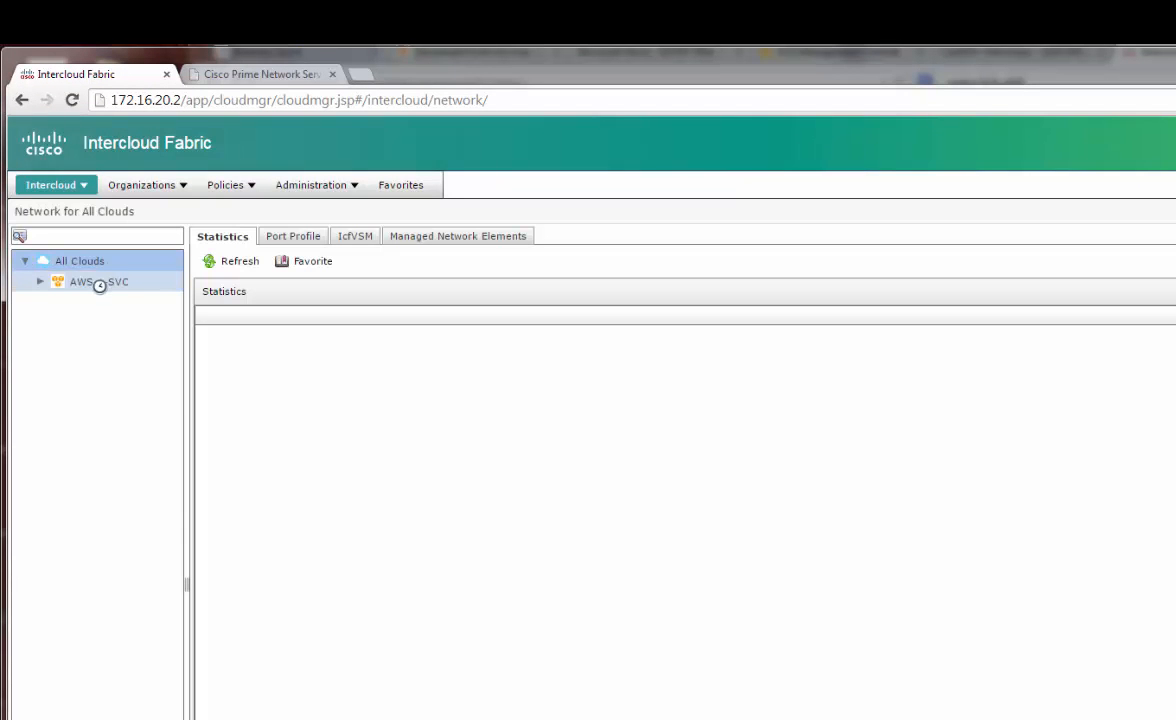
pyautogui.click(39, 281)
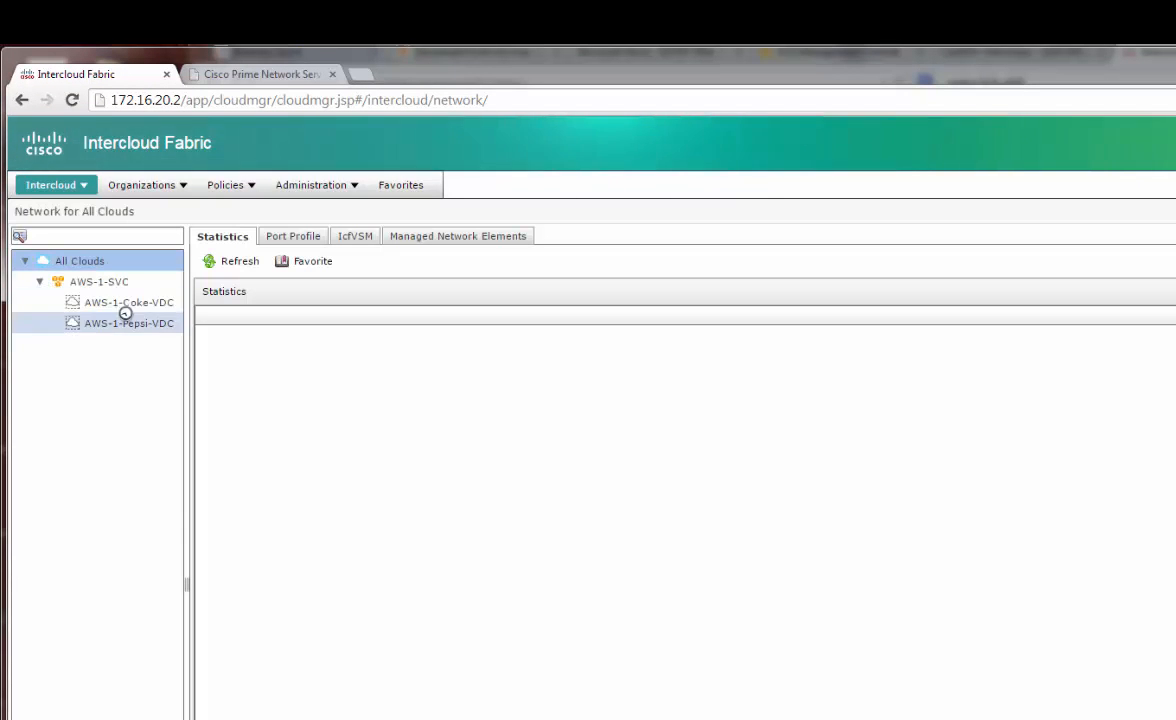
pyautogui.click(112, 281)
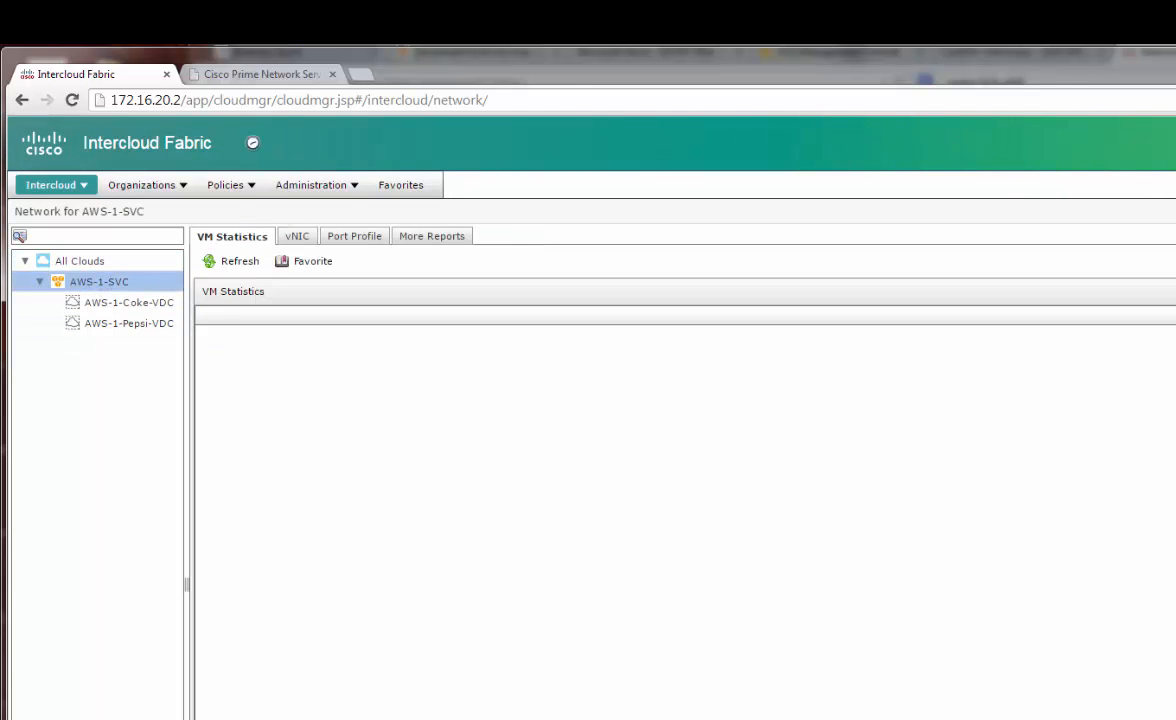
pyautogui.click(277, 78)
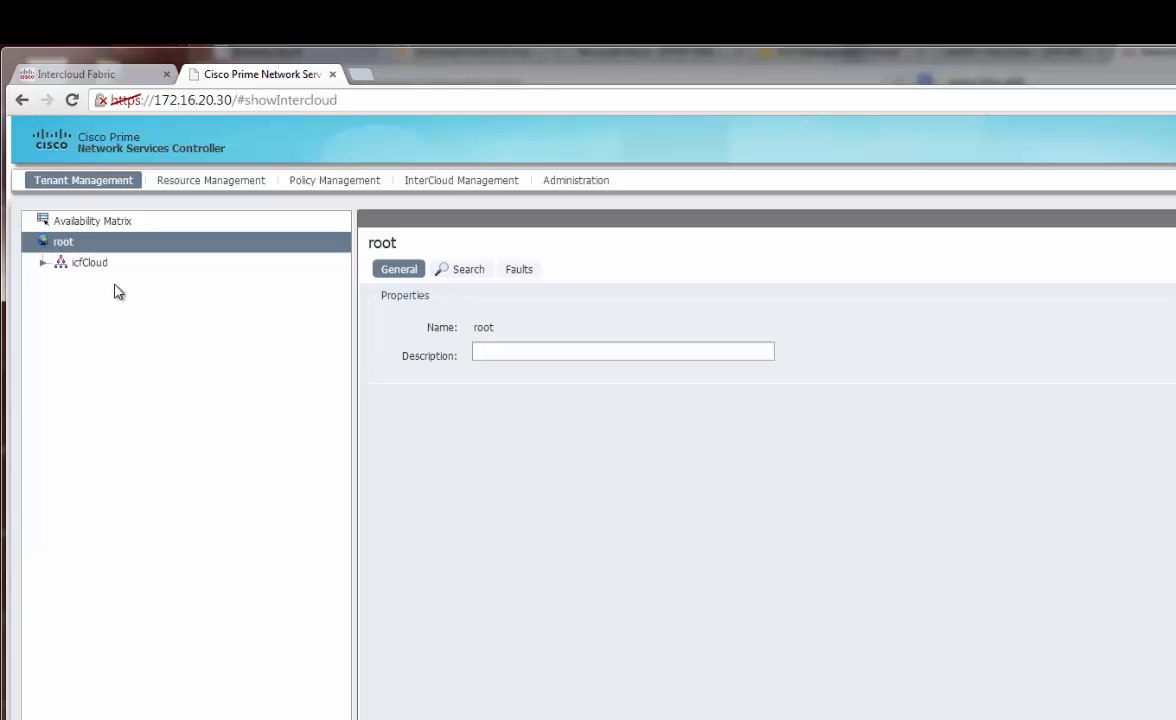
# Confirm AWS-1-SVC-iclink under AWS-1-SVC-VPC is operational in InterCloud Management's Public Cloud
pyautogui.click(450, 186)
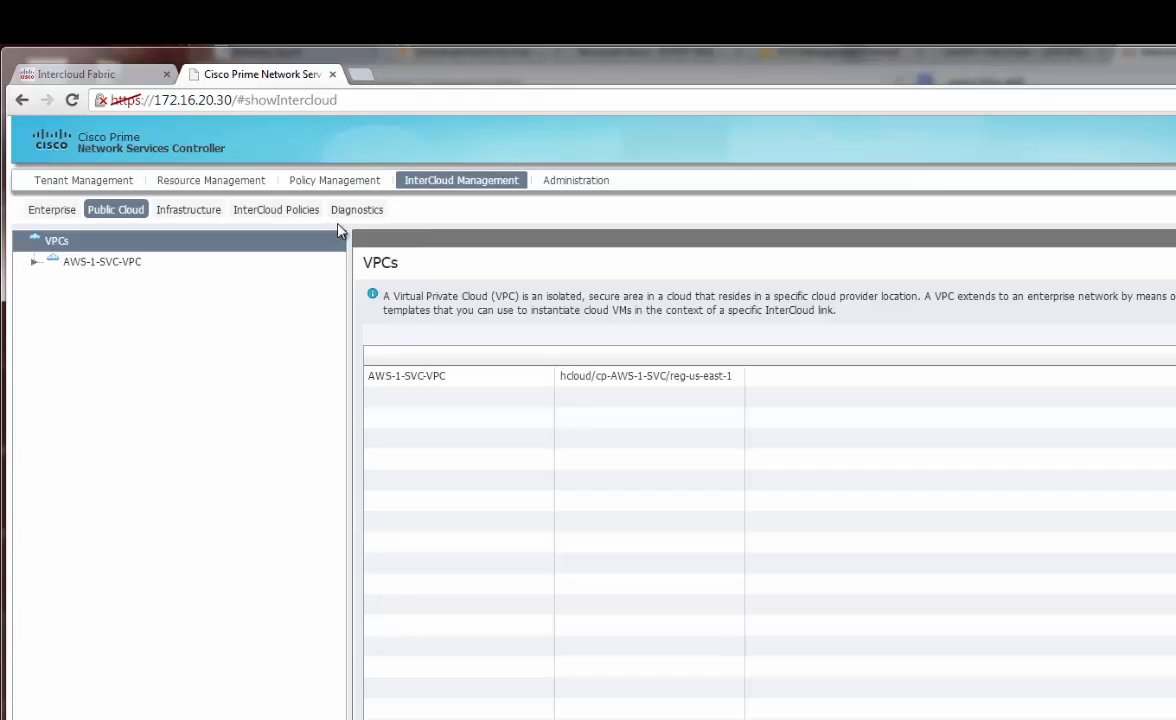
pyautogui.click(35, 261)
pyautogui.click(108, 285)
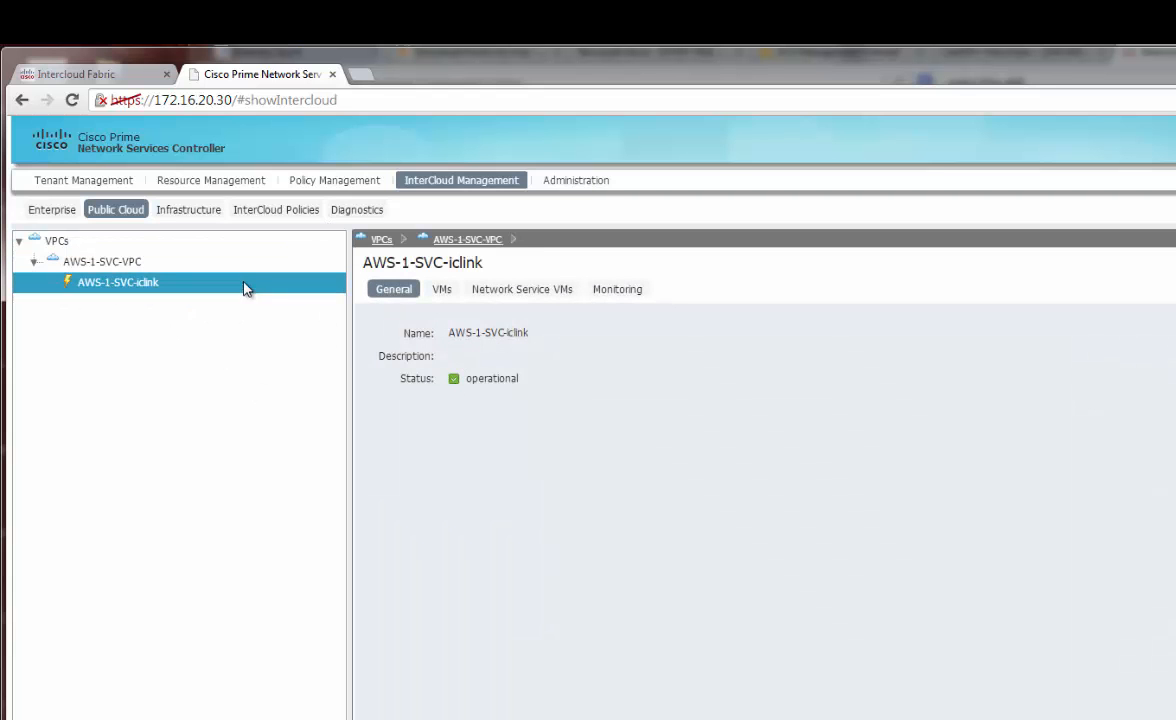
# Check that CentOS-63-Minimal is listed among the imported Enterprise VM Images, then return to Intercloud Fabric
pyautogui.click(242, 213)
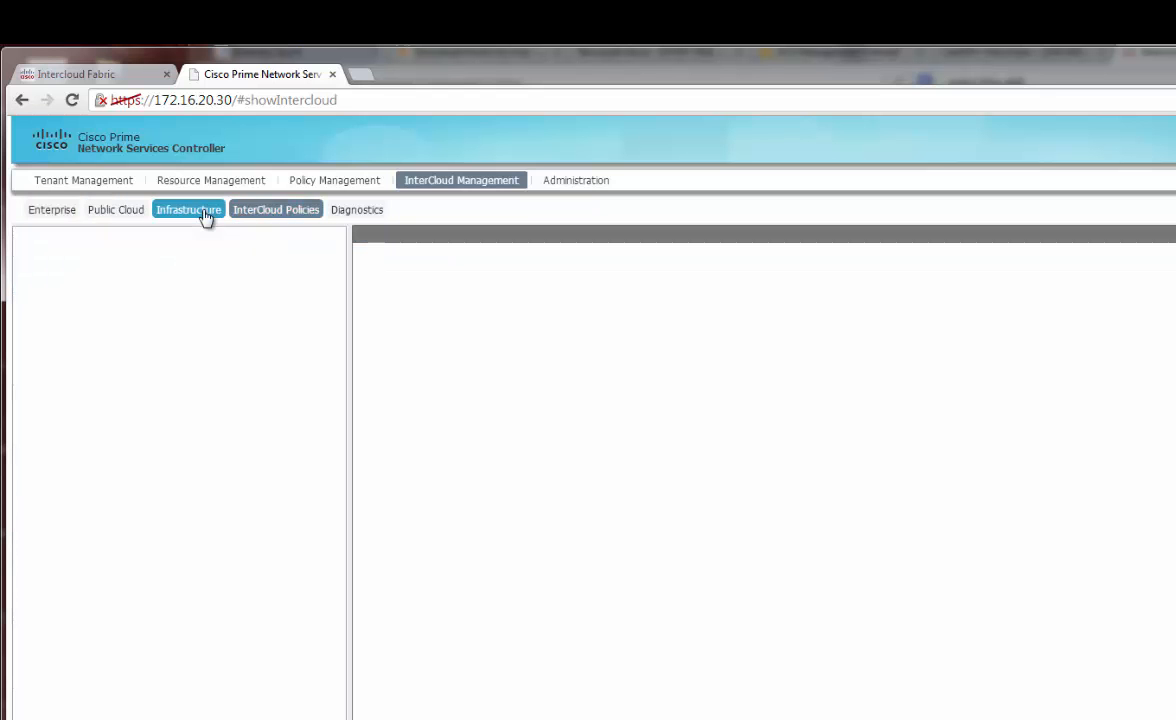
pyautogui.click(52, 210)
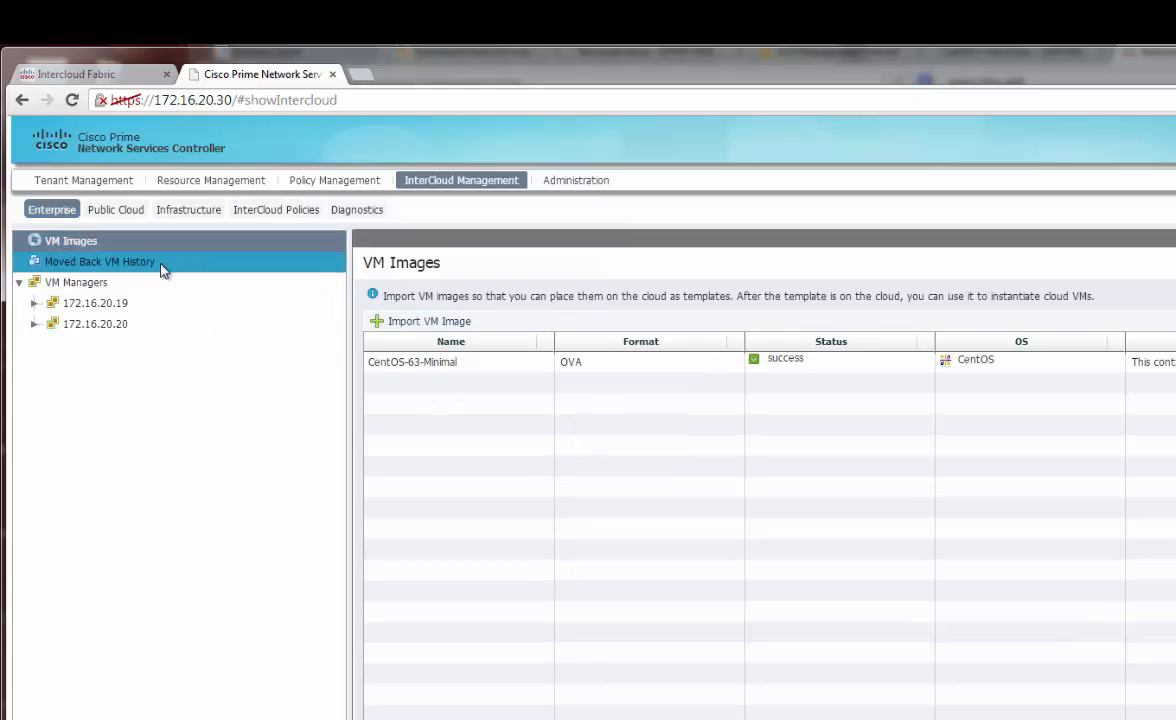
pyautogui.click(118, 78)
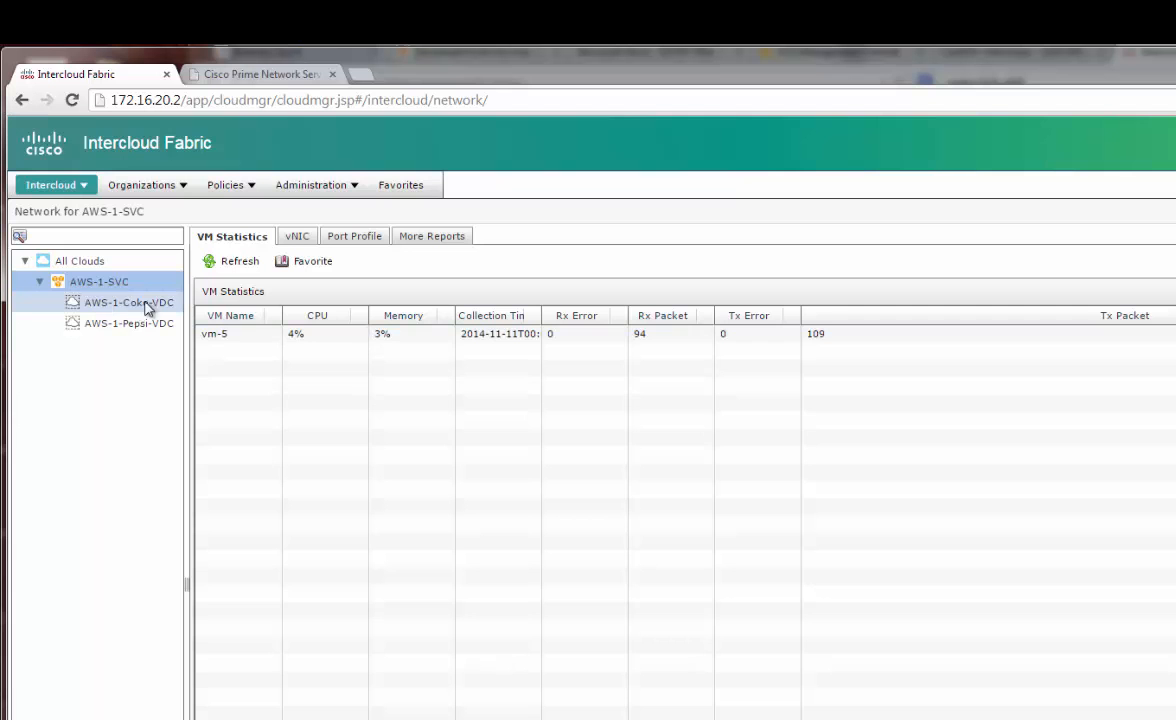
# Sort AWS-1-SVC VM statistics by memory and glance at Prime's tenant management org tree
pyautogui.click(380, 316)
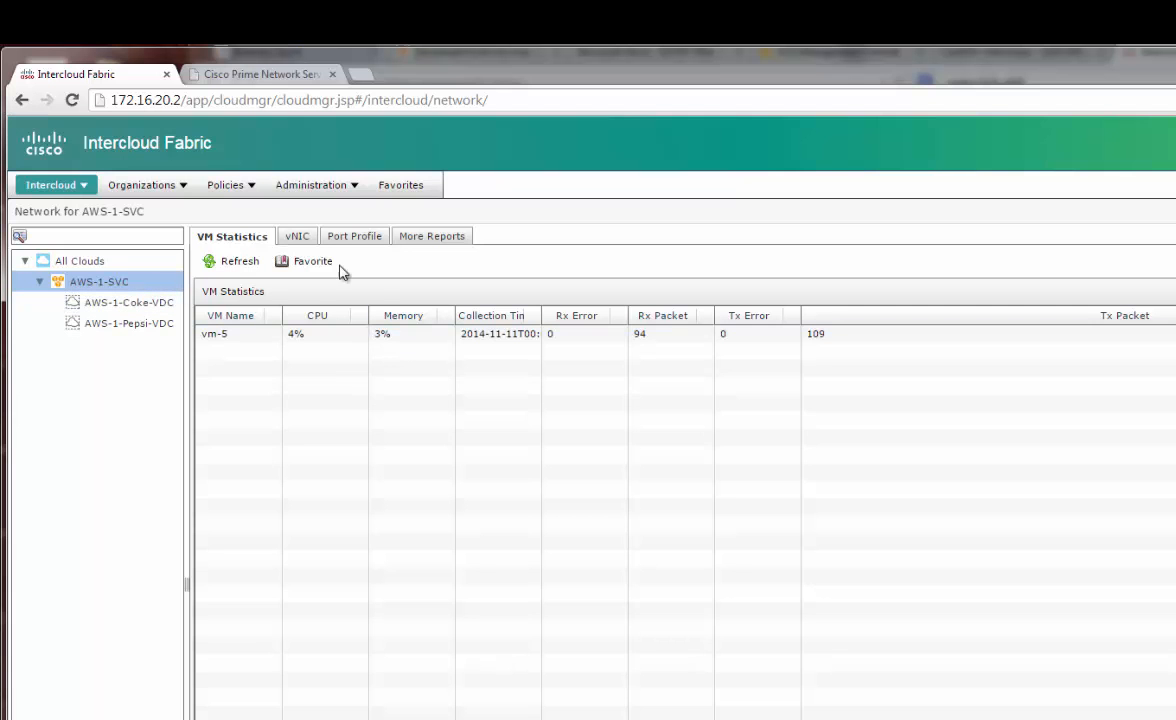
pyautogui.click(268, 76)
pyautogui.click(72, 185)
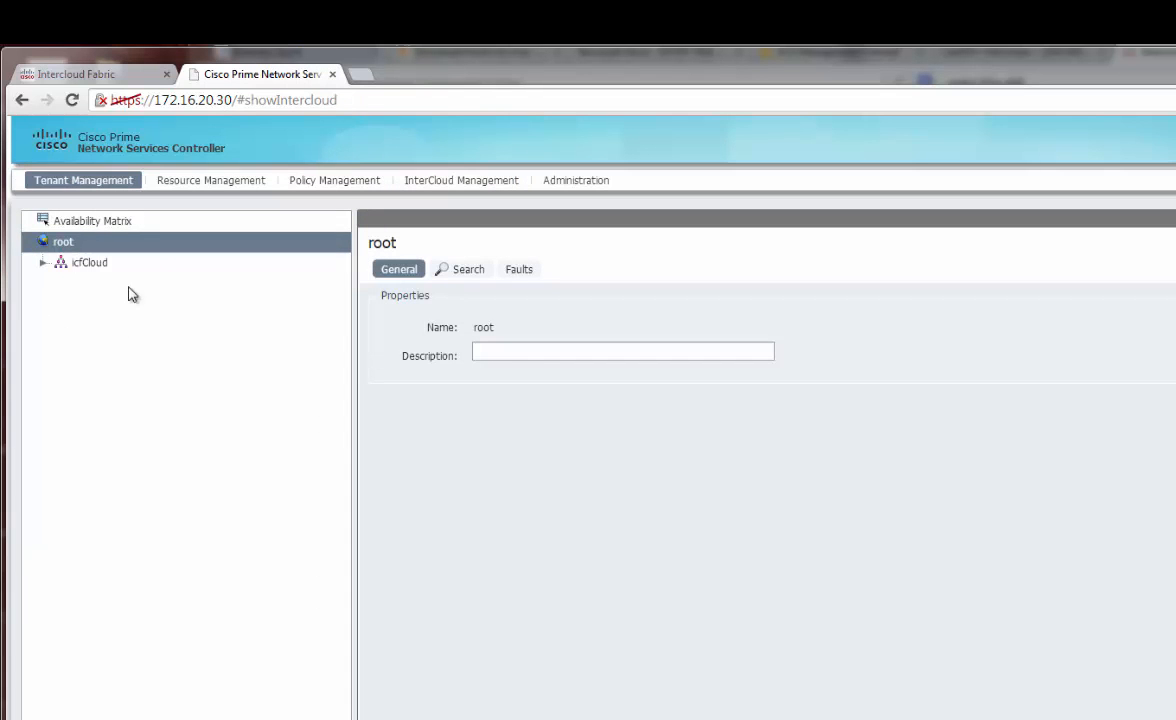
pyautogui.click(106, 78)
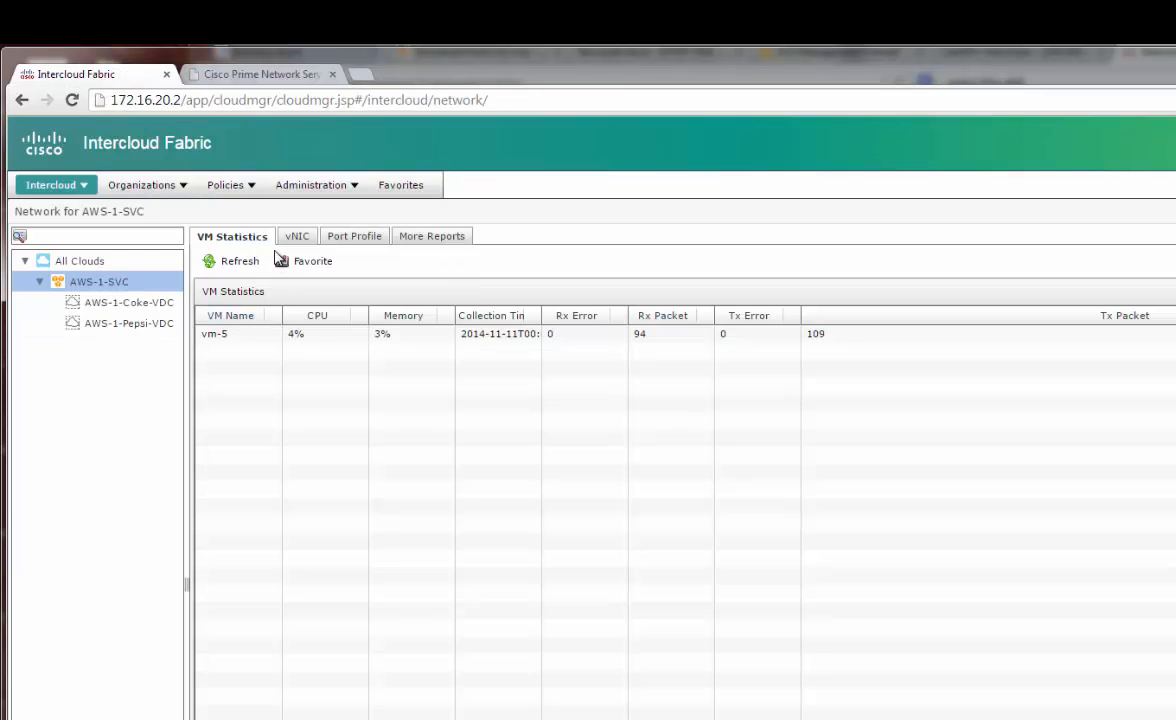
# List AWS-1-SVC port profiles, widen the IcfVSM/Switch Name column, and edit the App profile
pyautogui.click(362, 241)
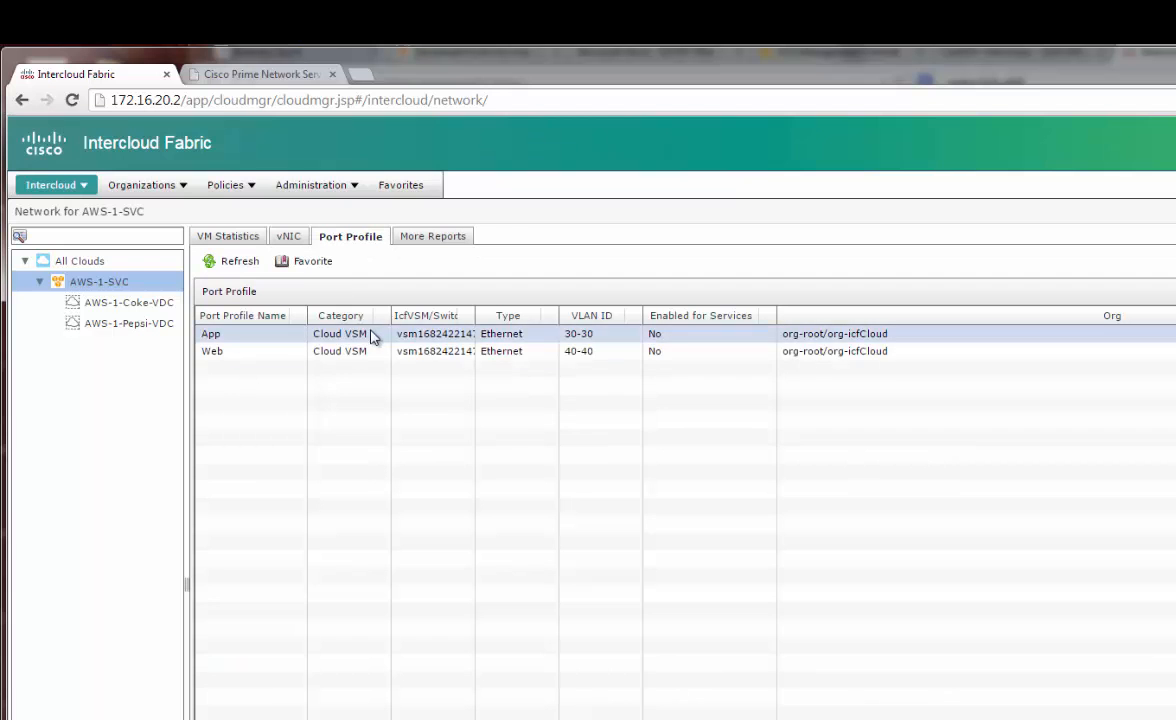
pyautogui.click(380, 336)
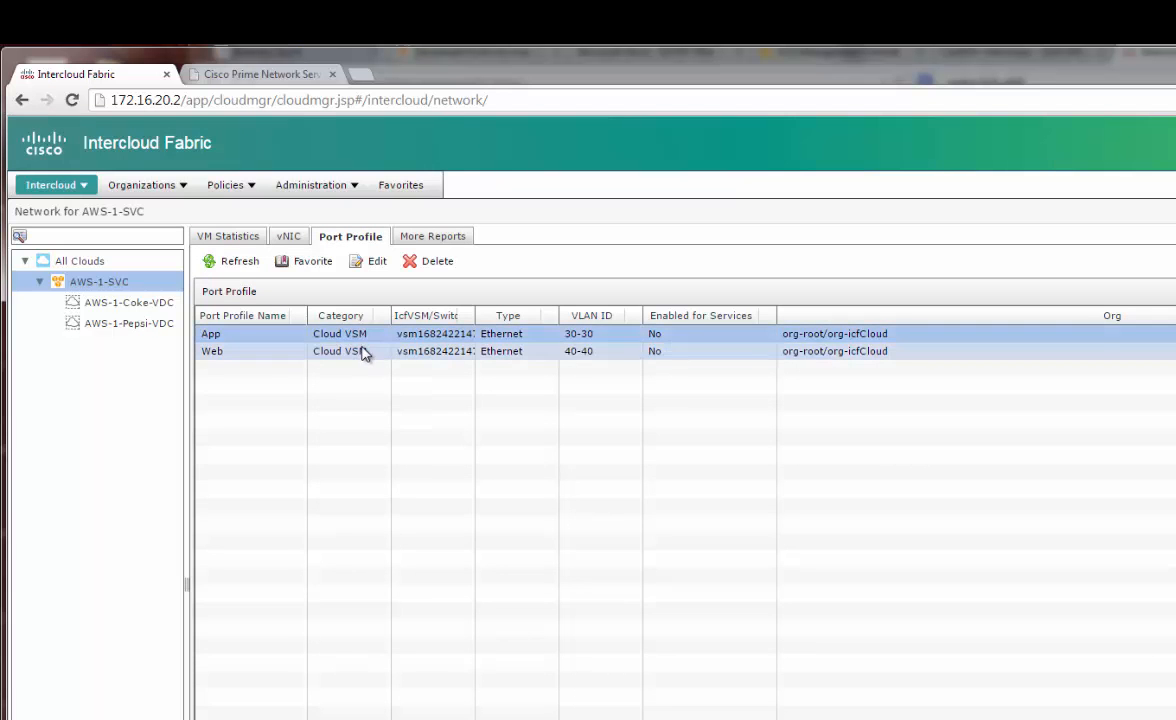
pyautogui.moveTo(474, 316); pyautogui.dragTo(518, 315)
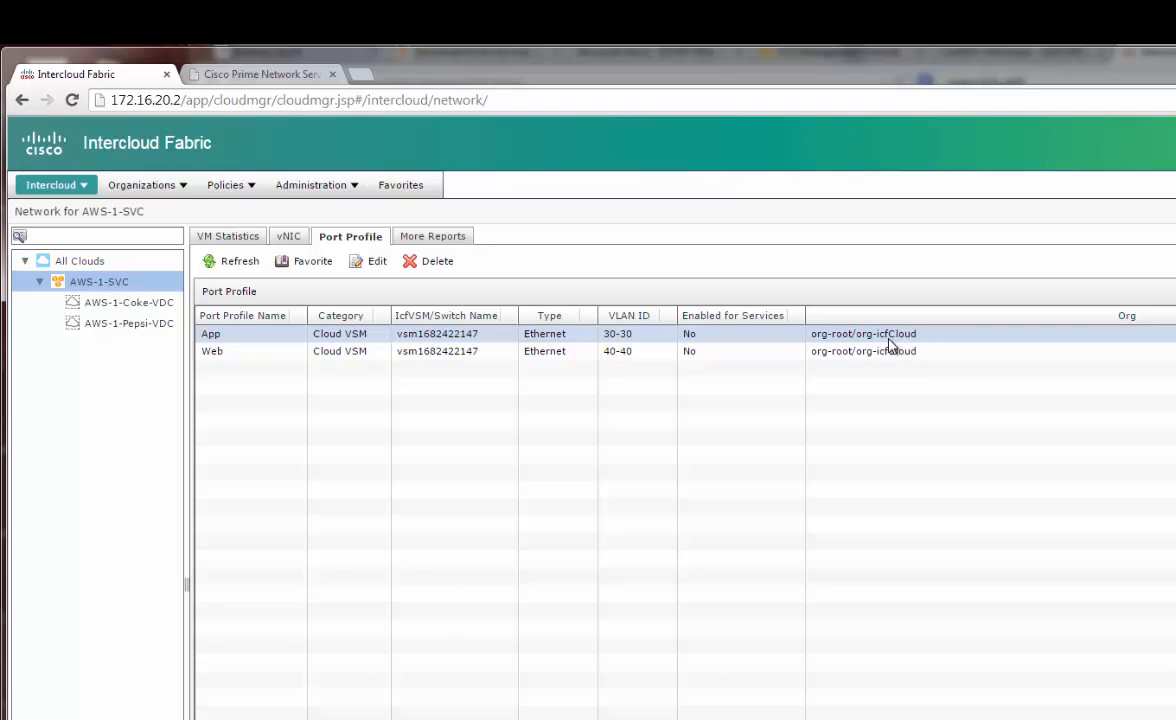
pyautogui.click(782, 334)
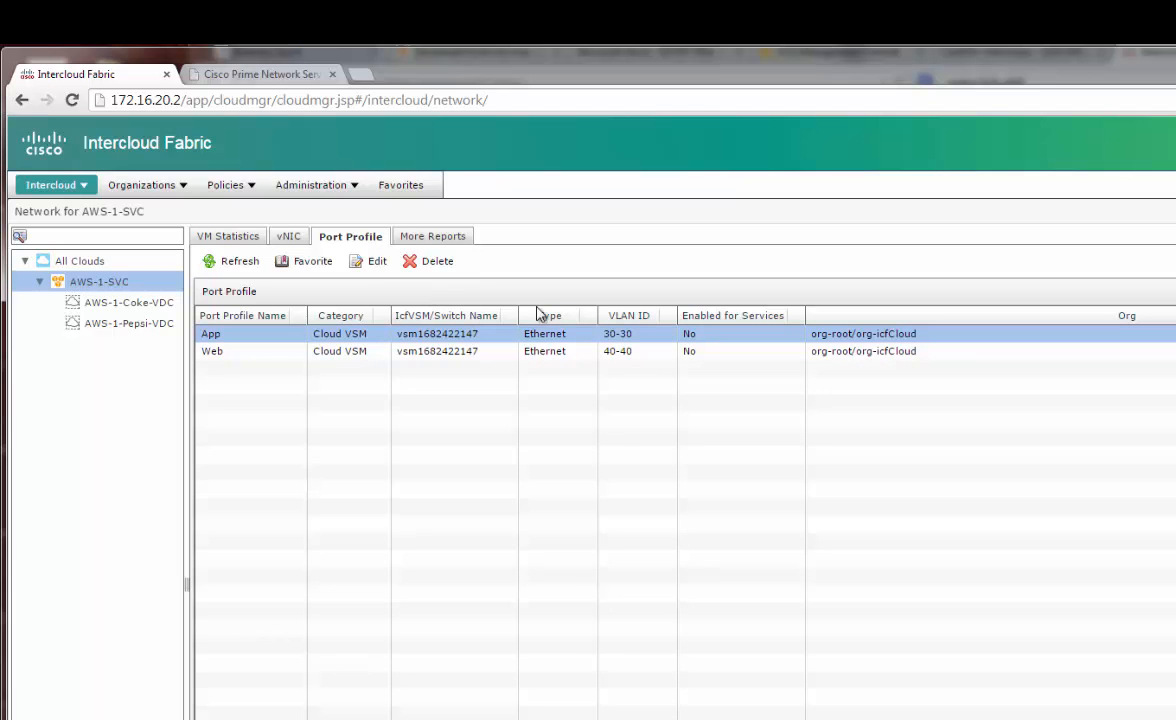
pyautogui.click(373, 262)
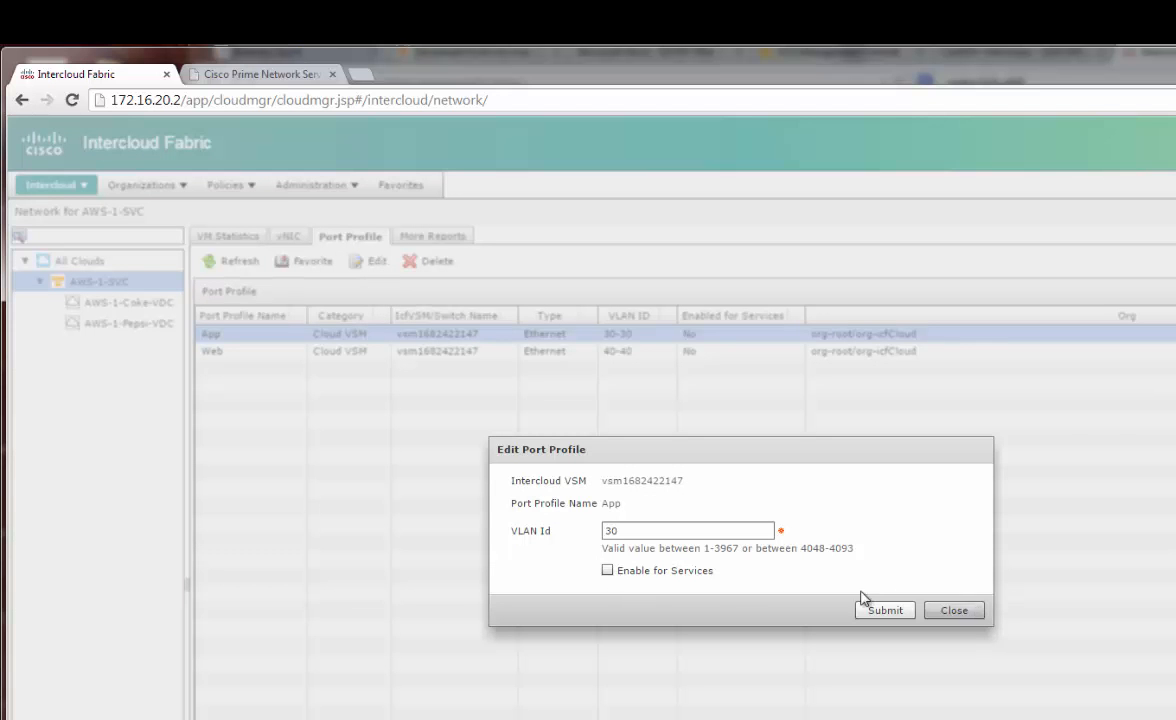
# Enable the App port profile for services under a newly created org 'Pepsi' and submit
pyautogui.click(633, 576)
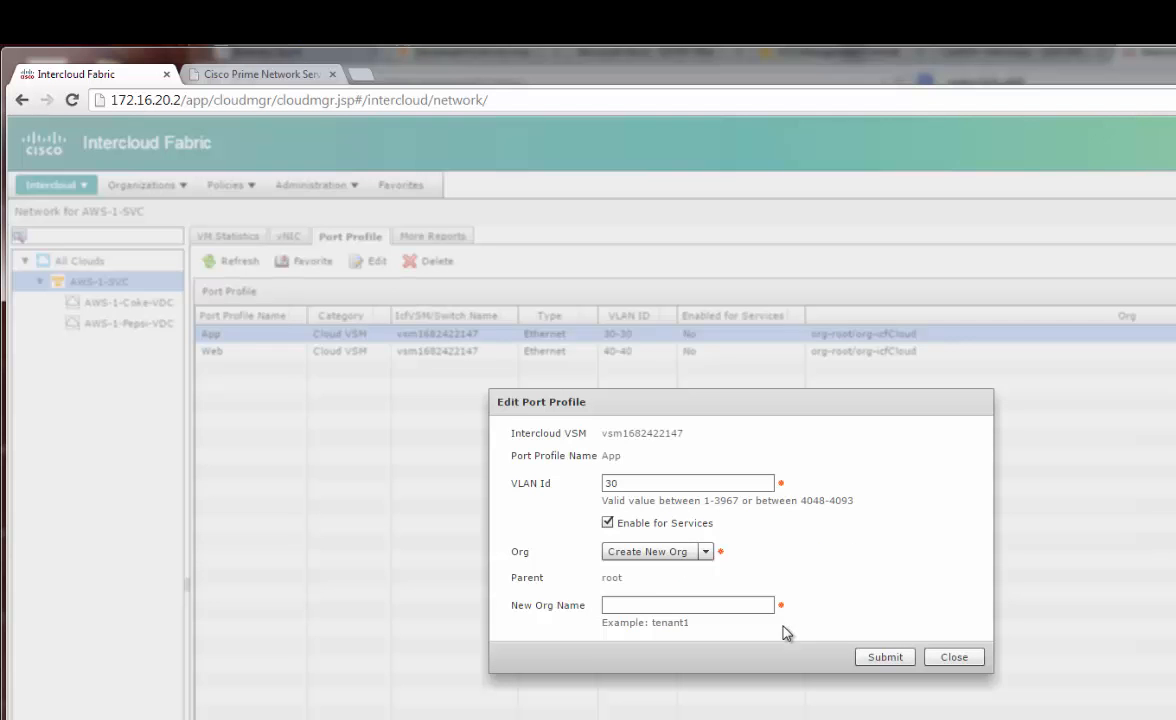
pyautogui.click(707, 551)
pyautogui.click(656, 567)
pyautogui.click(652, 606)
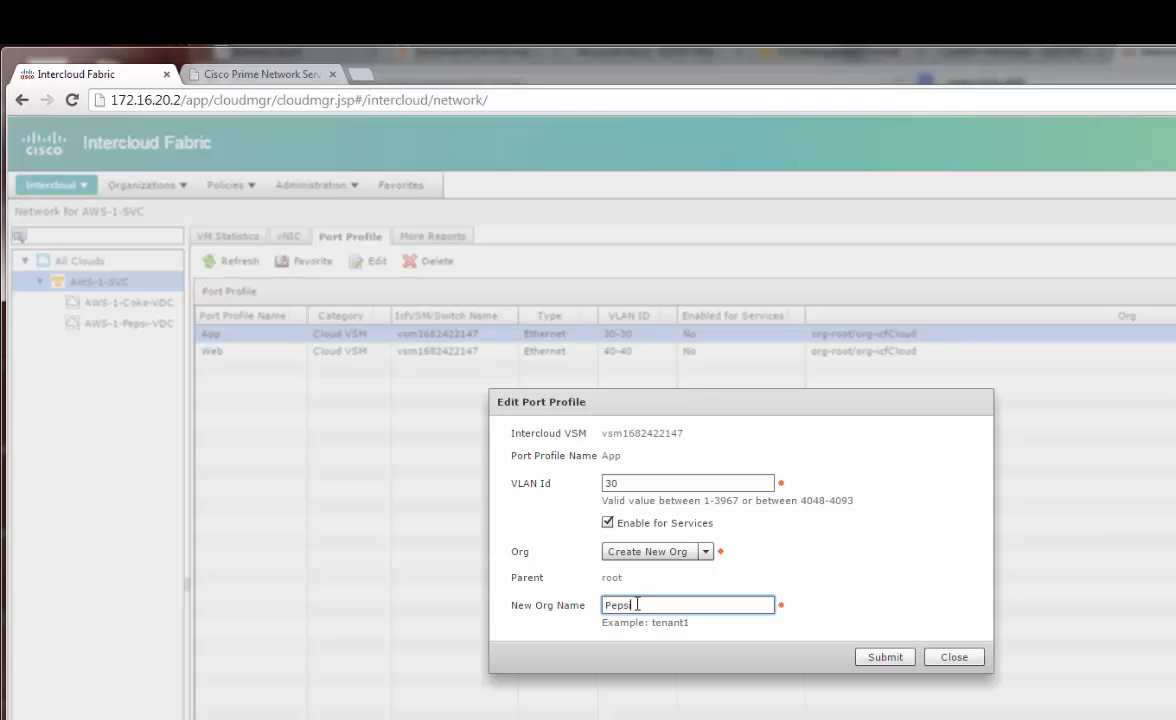
pyautogui.click(880, 657)
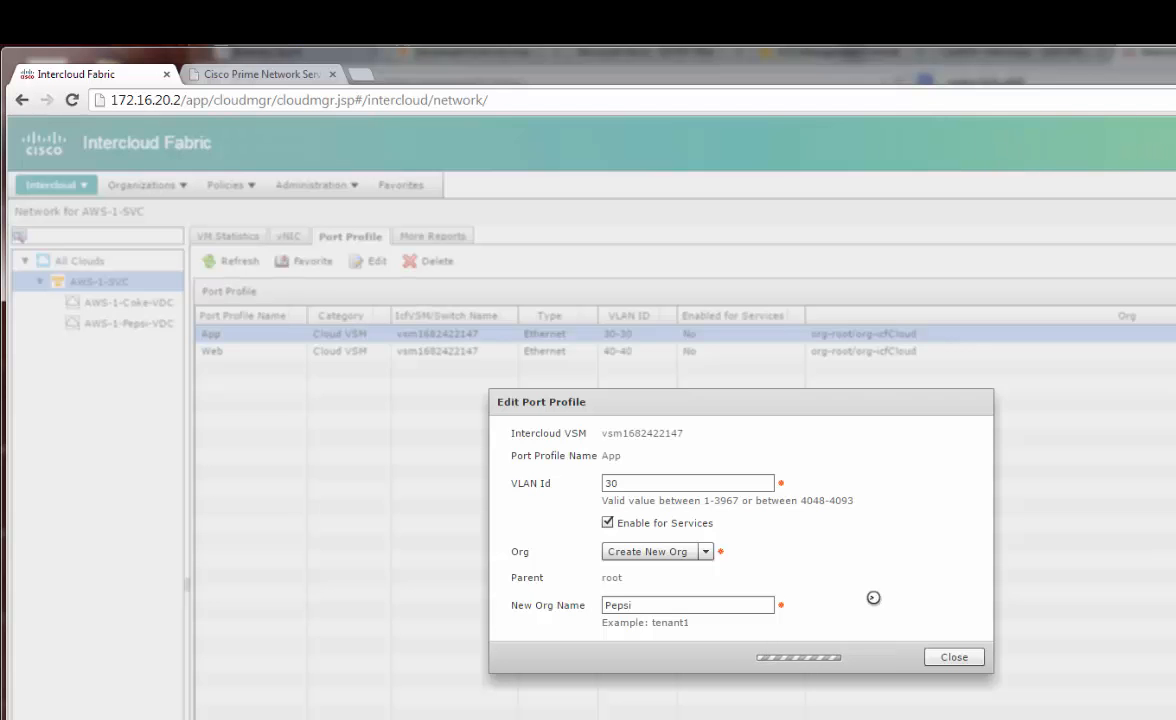
pyautogui.click(730, 551)
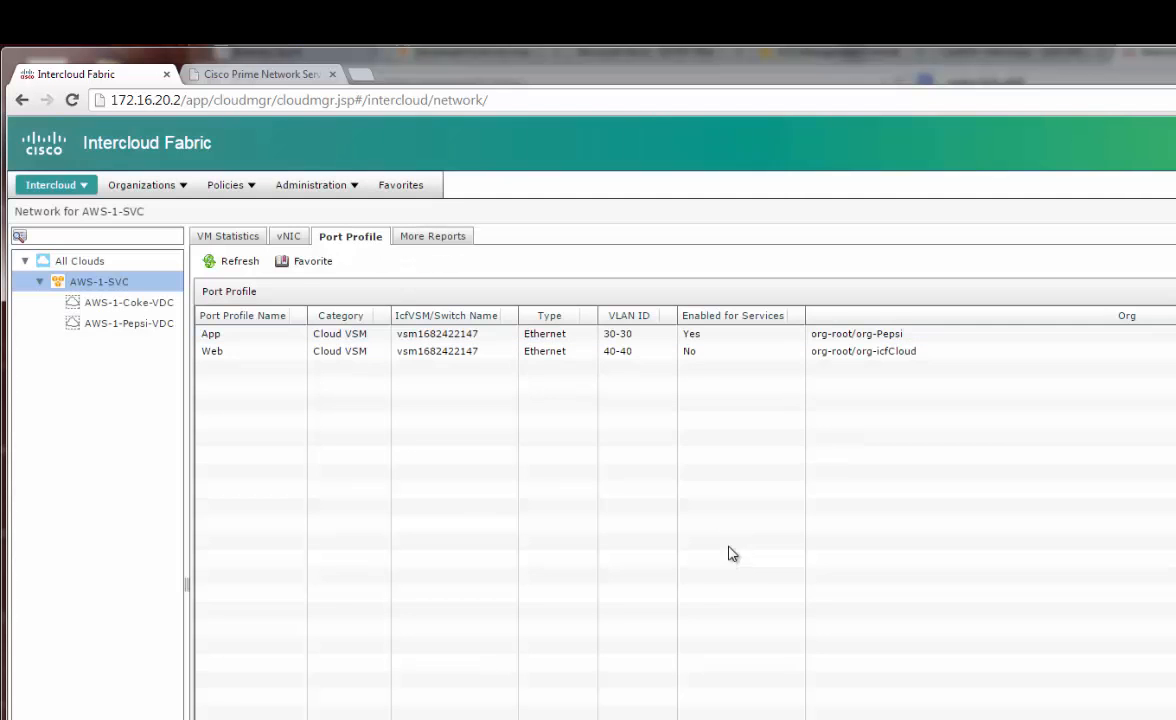
pyautogui.click(870, 351)
# Verify Pepsi appears under root in Prime's tenant tree and review the tenant/org Availability Matrix
pyautogui.click(252, 74)
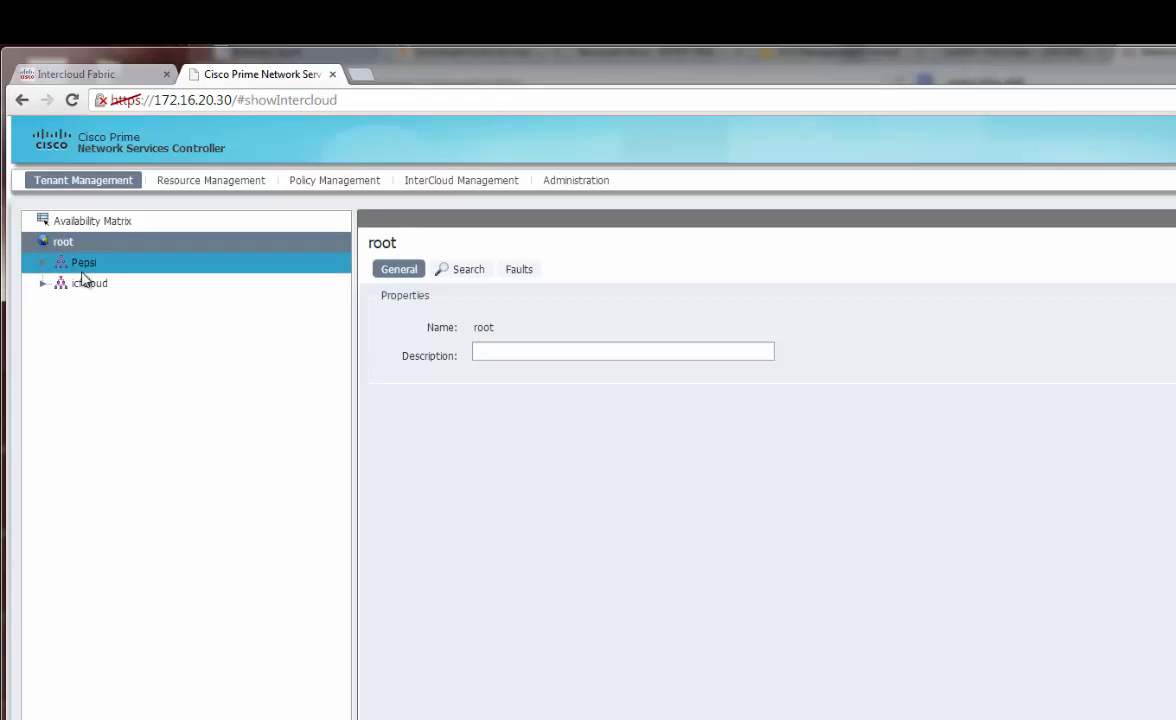
pyautogui.click(124, 272)
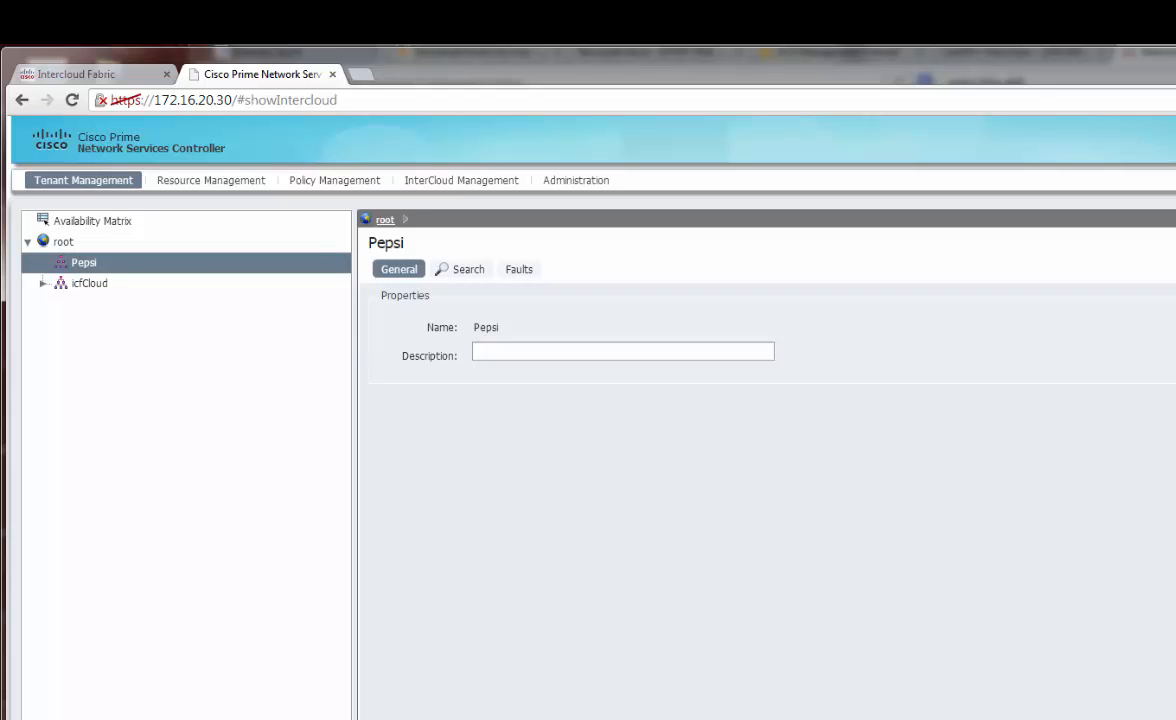
pyautogui.click(90, 221)
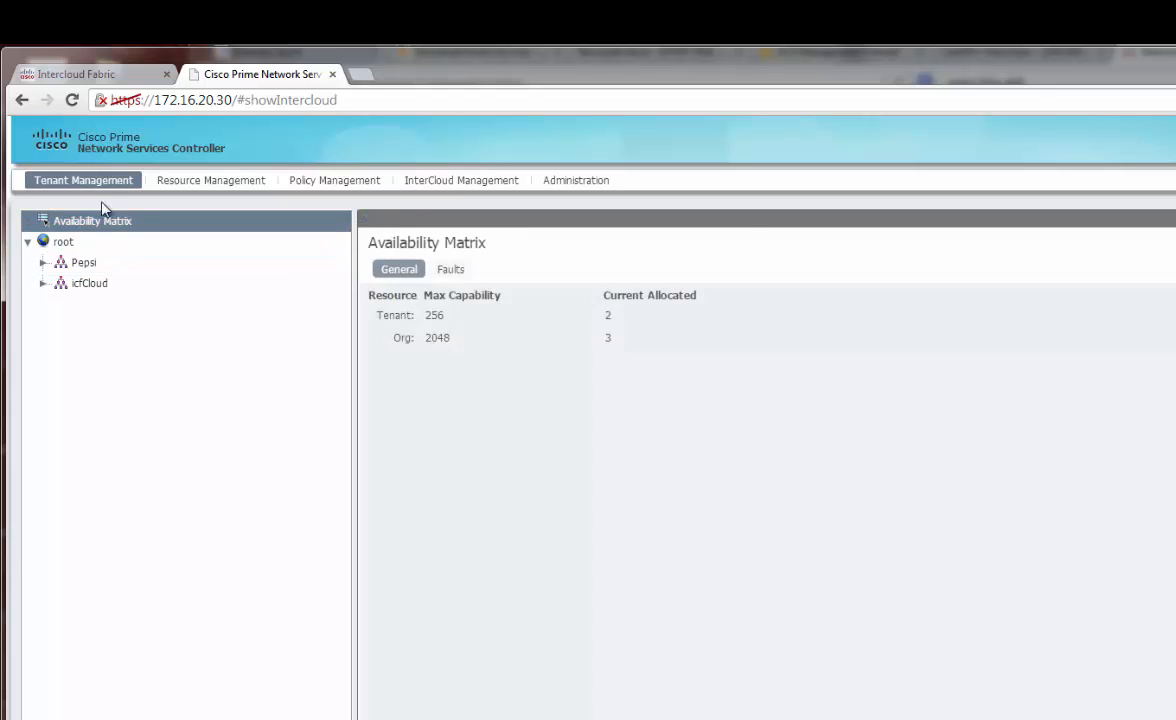
pyautogui.click(92, 284)
pyautogui.click(76, 74)
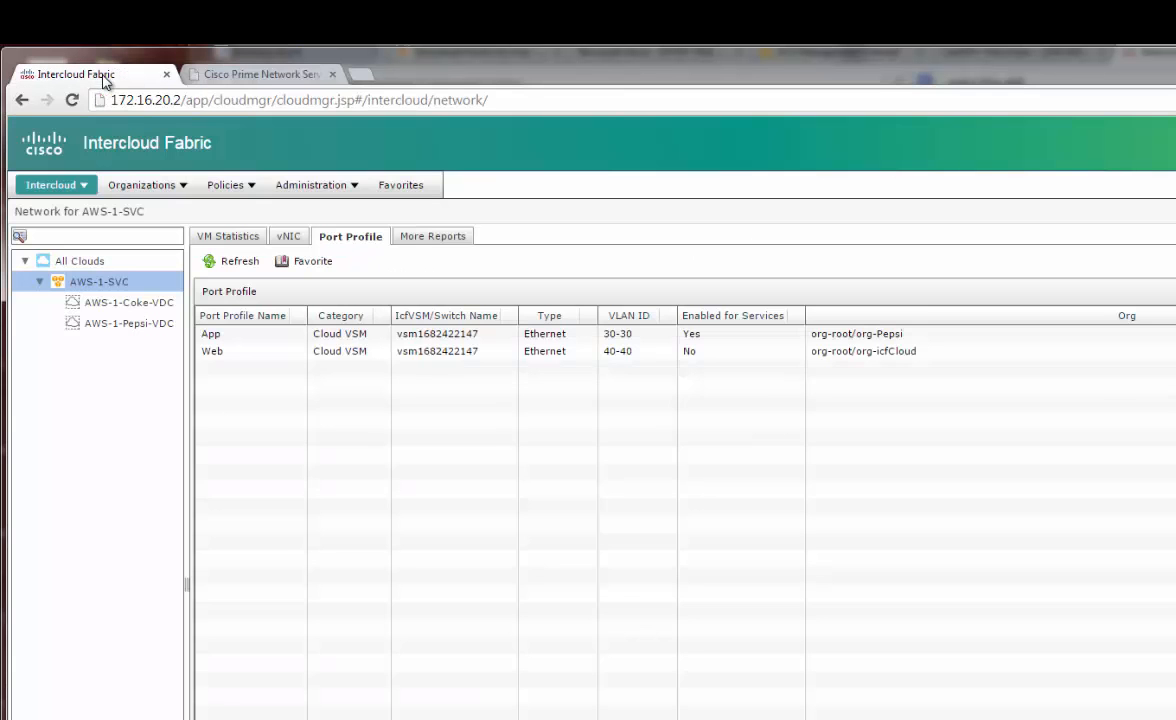
# Edit the Web port profile to enable services under a new org 'Coke' and submit
pyautogui.click(234, 350)
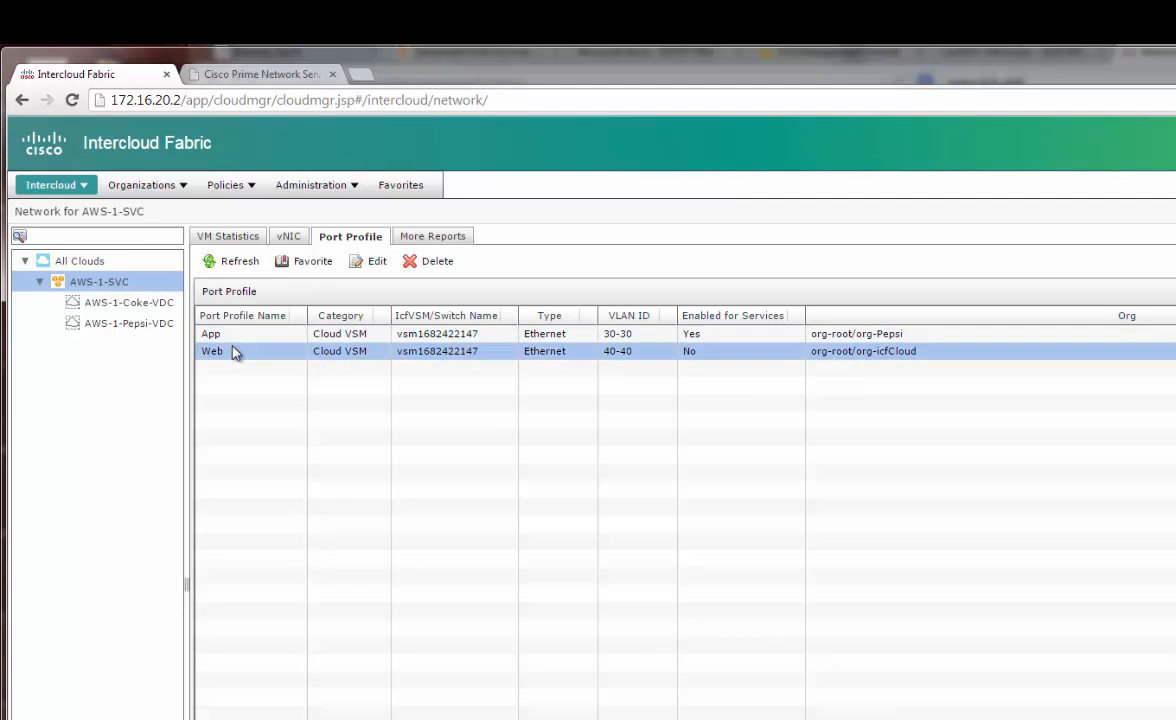
pyautogui.click(376, 263)
pyautogui.click(610, 572)
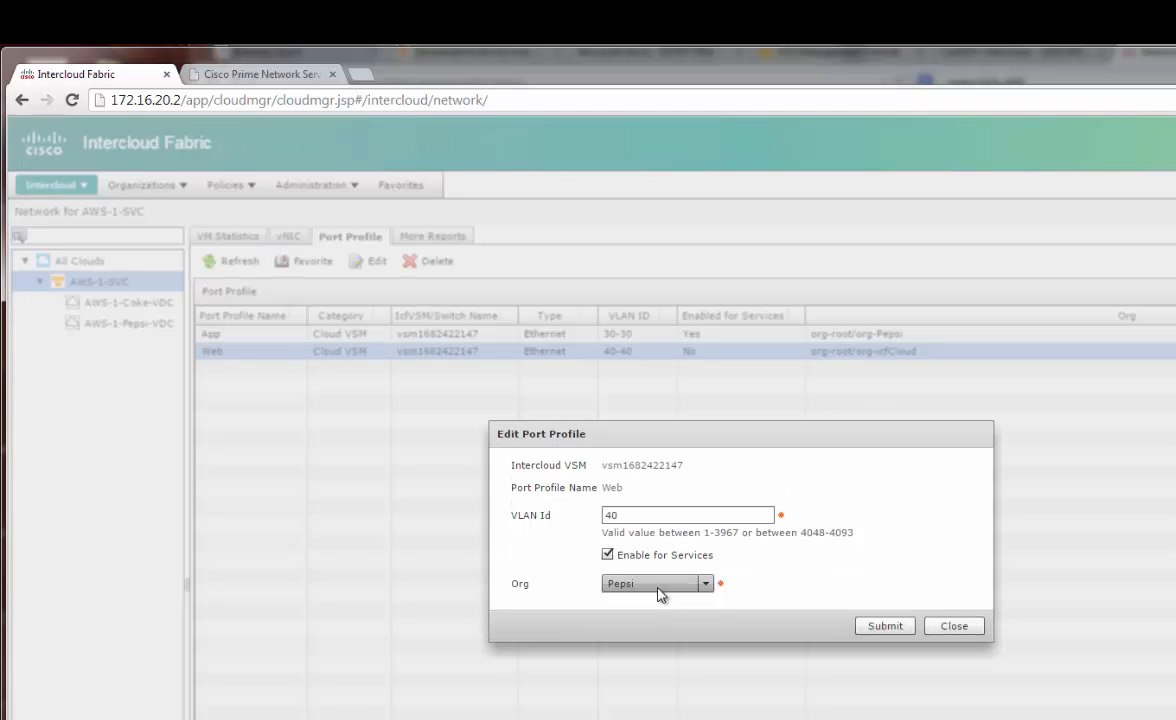
pyautogui.click(660, 594)
pyautogui.click(655, 601)
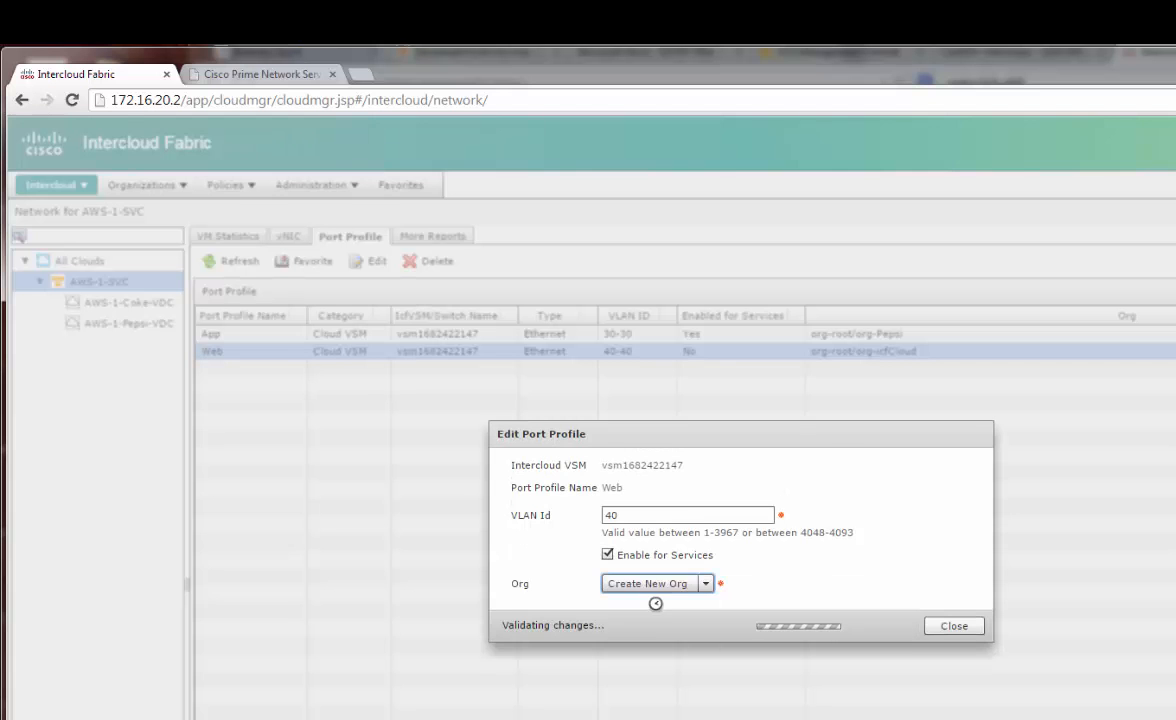
pyautogui.click(646, 605)
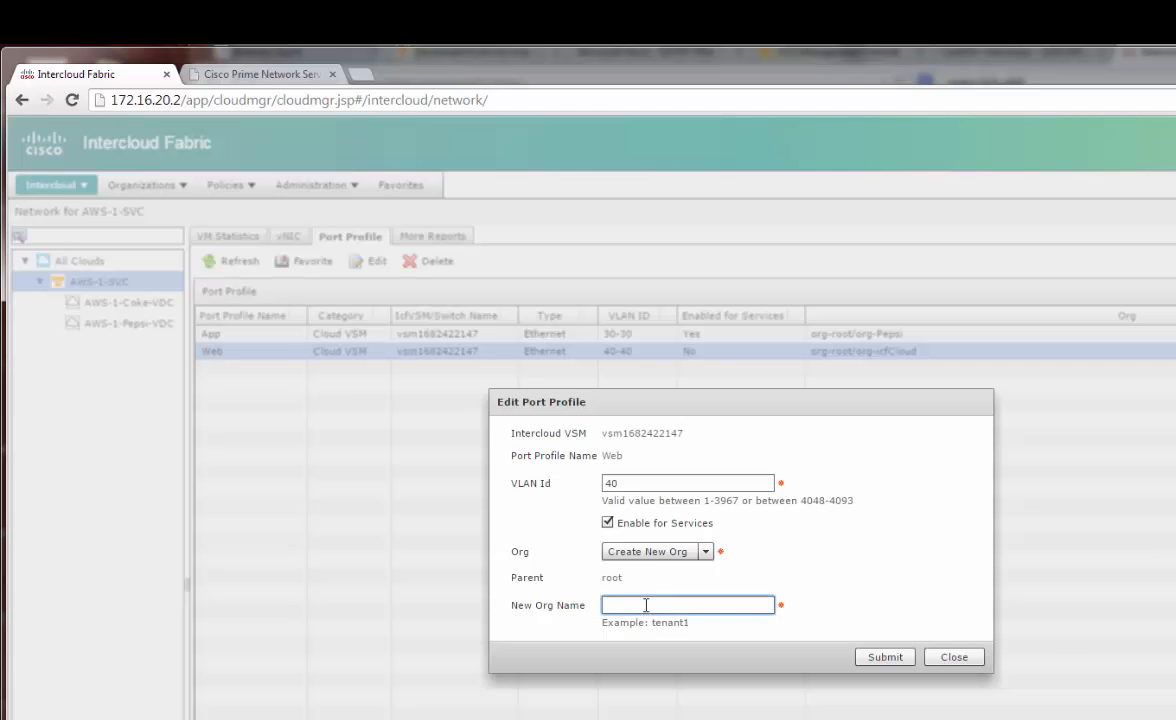
pyautogui.write('Coke')
pyautogui.click(893, 658)
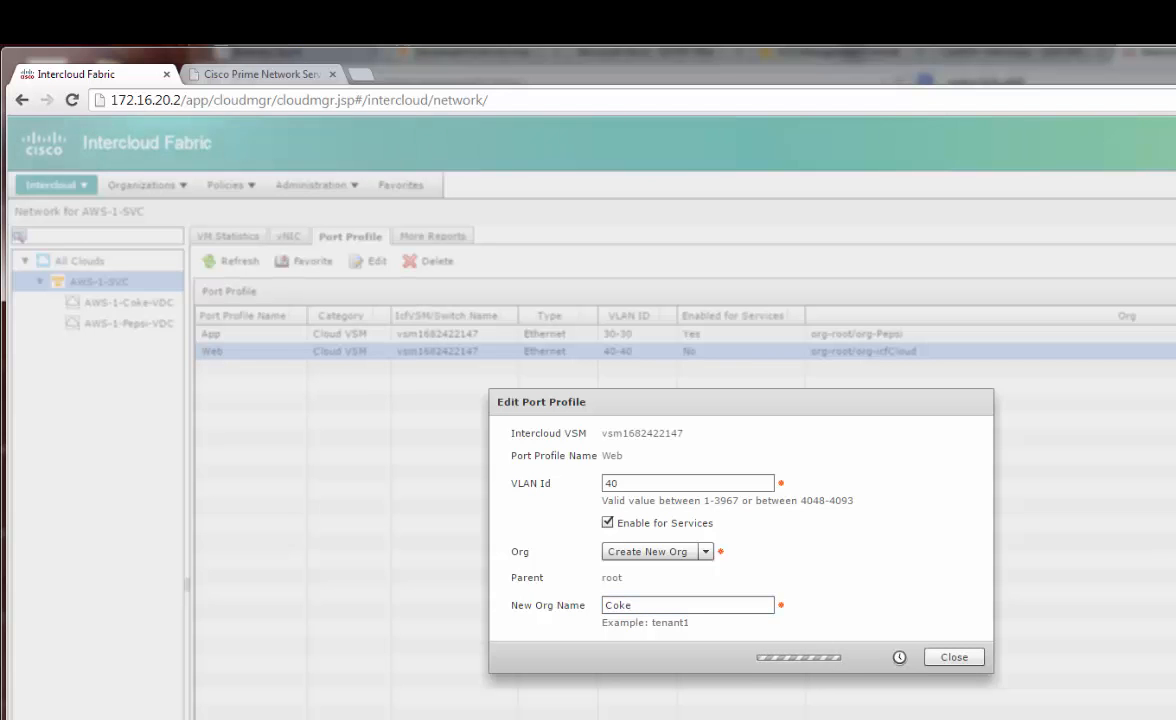
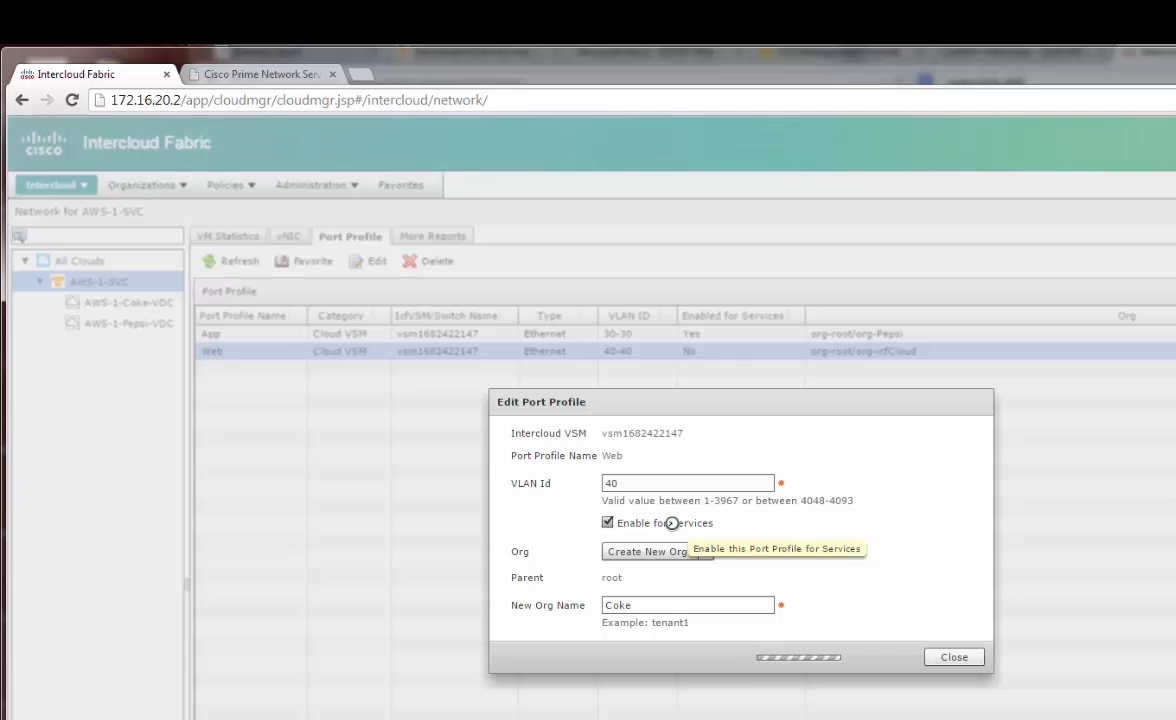
# Submit the Web port profile edit for org Coke and return to Network Services Controller
pyautogui.press('Return')
pyautogui.click(257, 80)
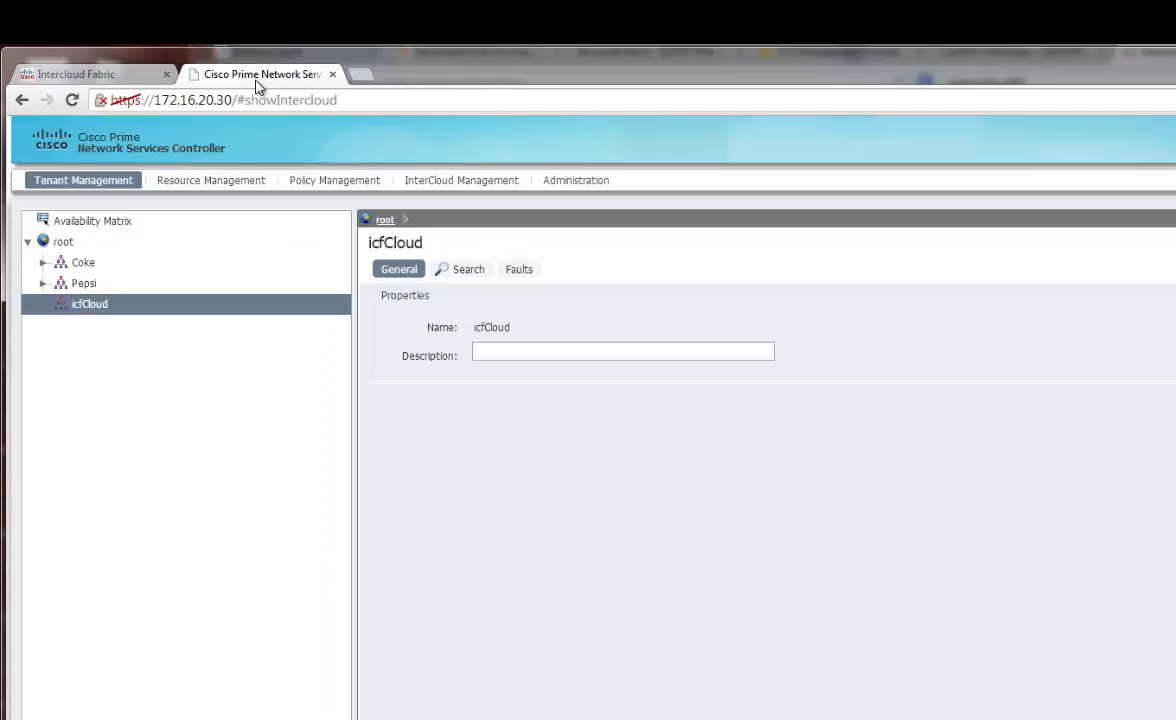
# Check the Coke tenant and confirm the Web port profile belongs to org-Coke, then open Resource Management
pyautogui.click(83, 264)
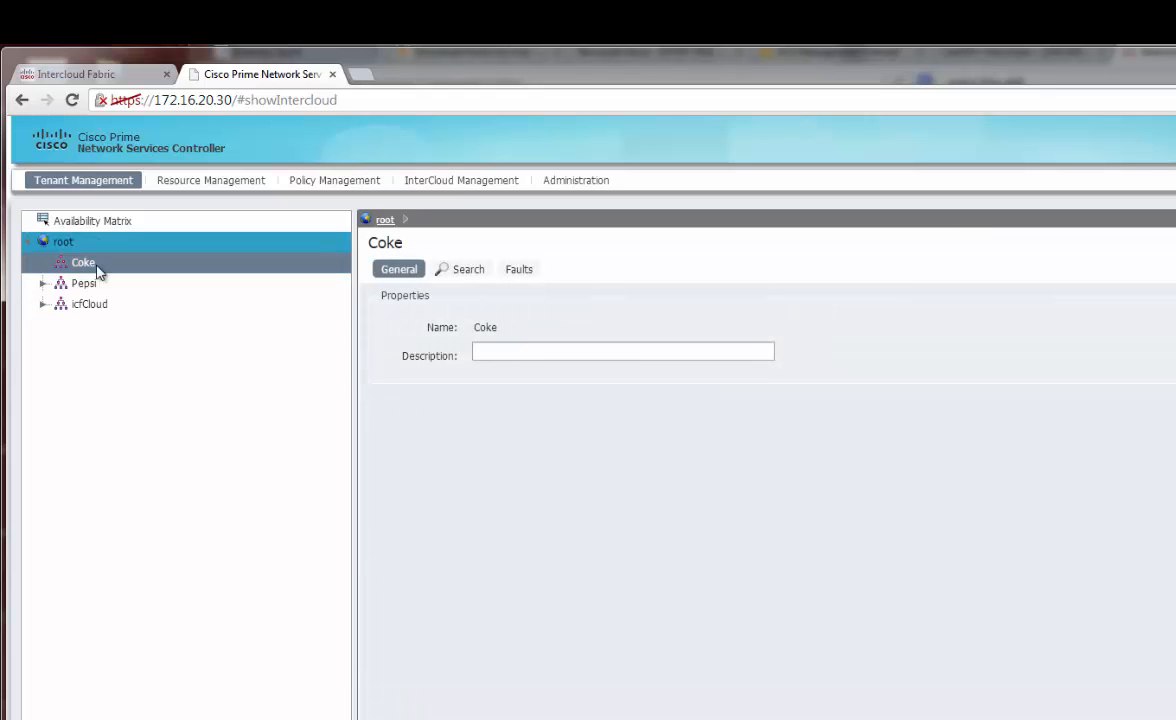
pyautogui.click(98, 75)
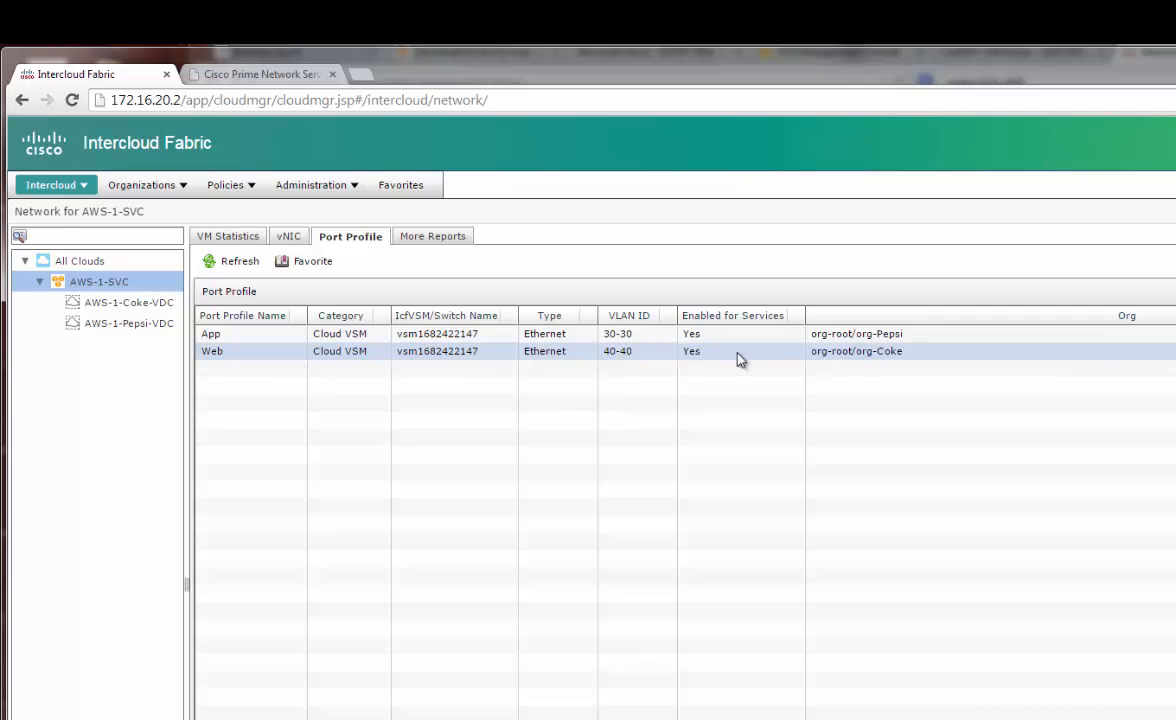
pyautogui.click(255, 74)
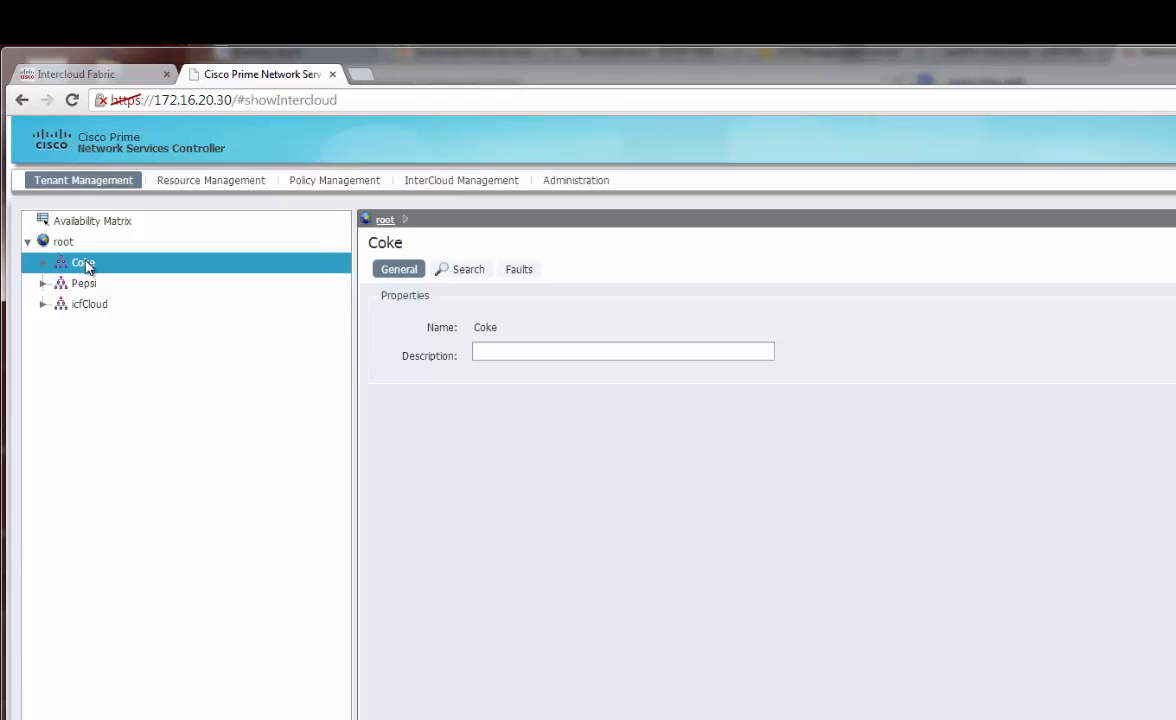
pyautogui.click(212, 182)
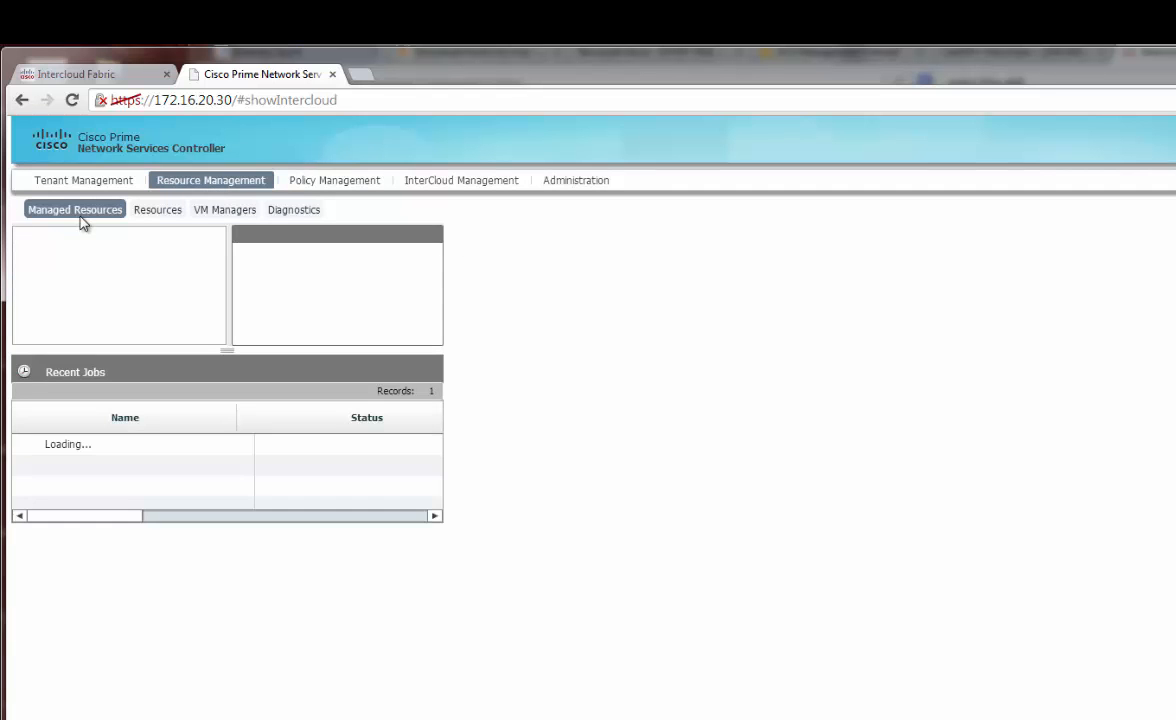
# Start the Add Compute Firewall wizard for the Coke tenant
pyautogui.click(76, 259)
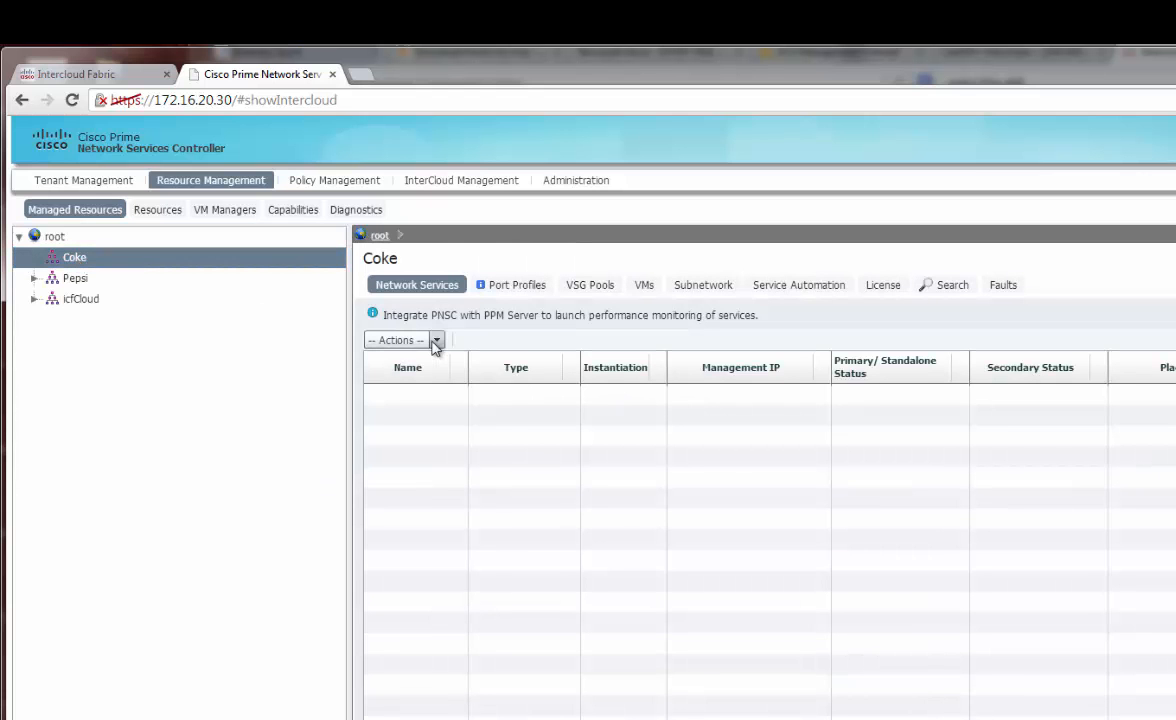
pyautogui.click(436, 343)
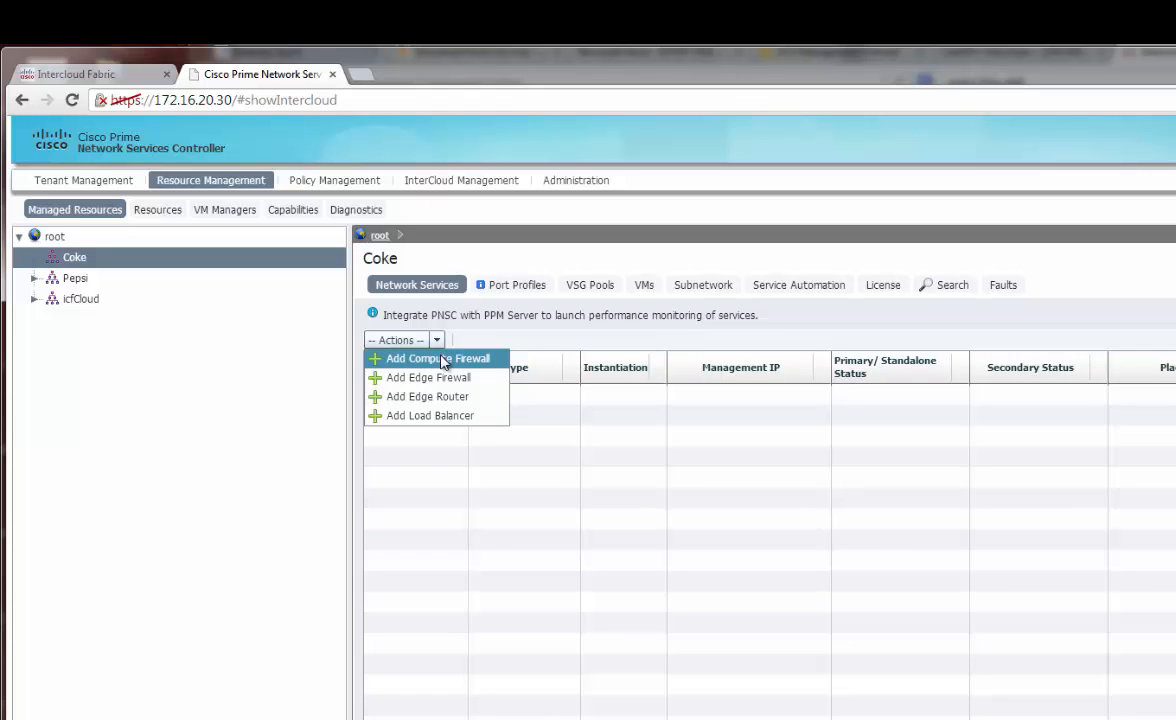
pyautogui.click(444, 360)
# Name the firewall Coke-App-FW with host name Coke-VSG and continue to the service device
pyautogui.click(653, 432)
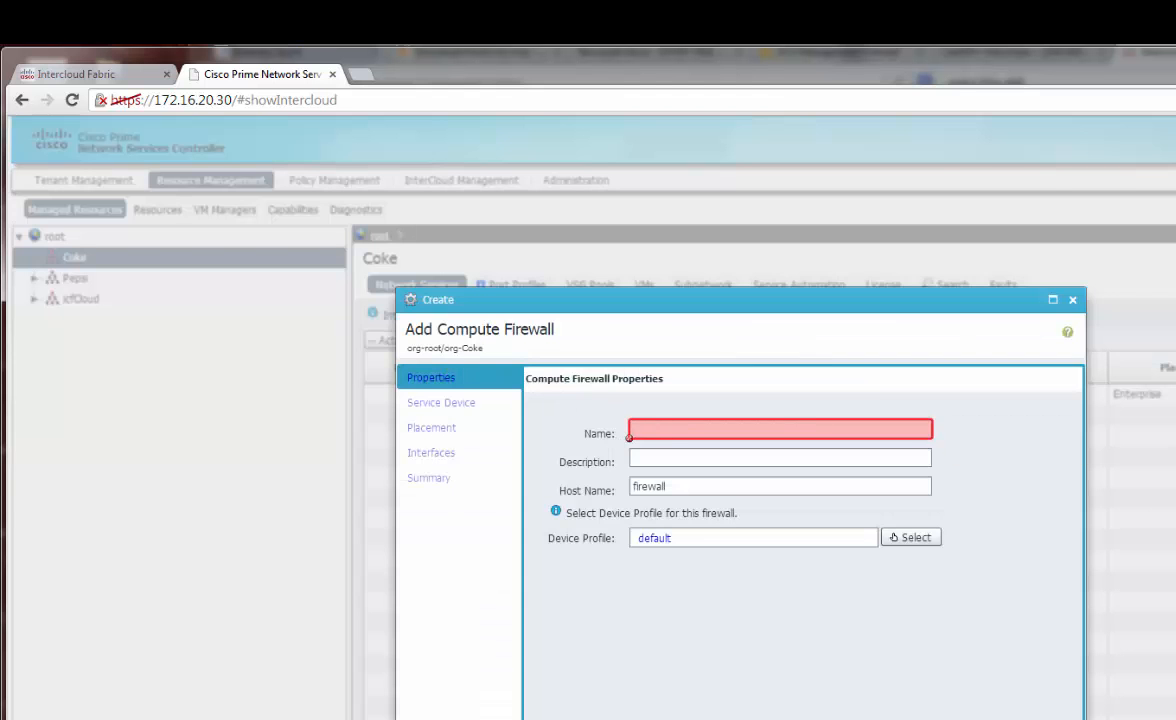
pyautogui.write('Co')
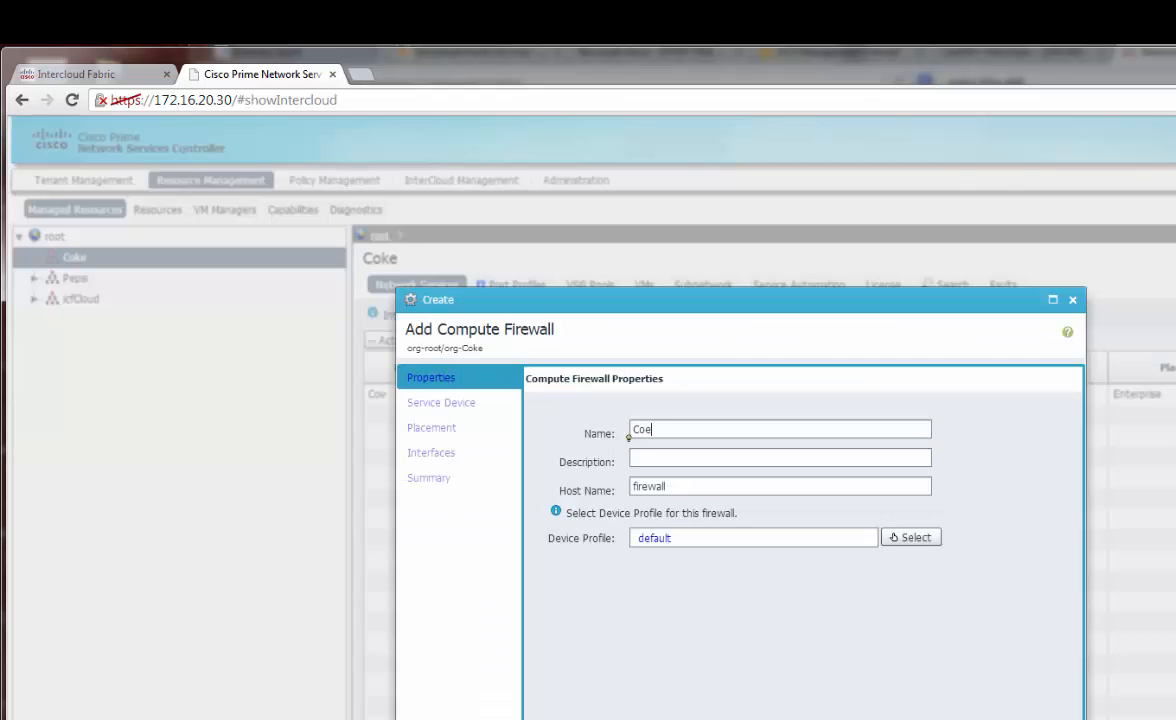
pyautogui.write('ke-VSG')
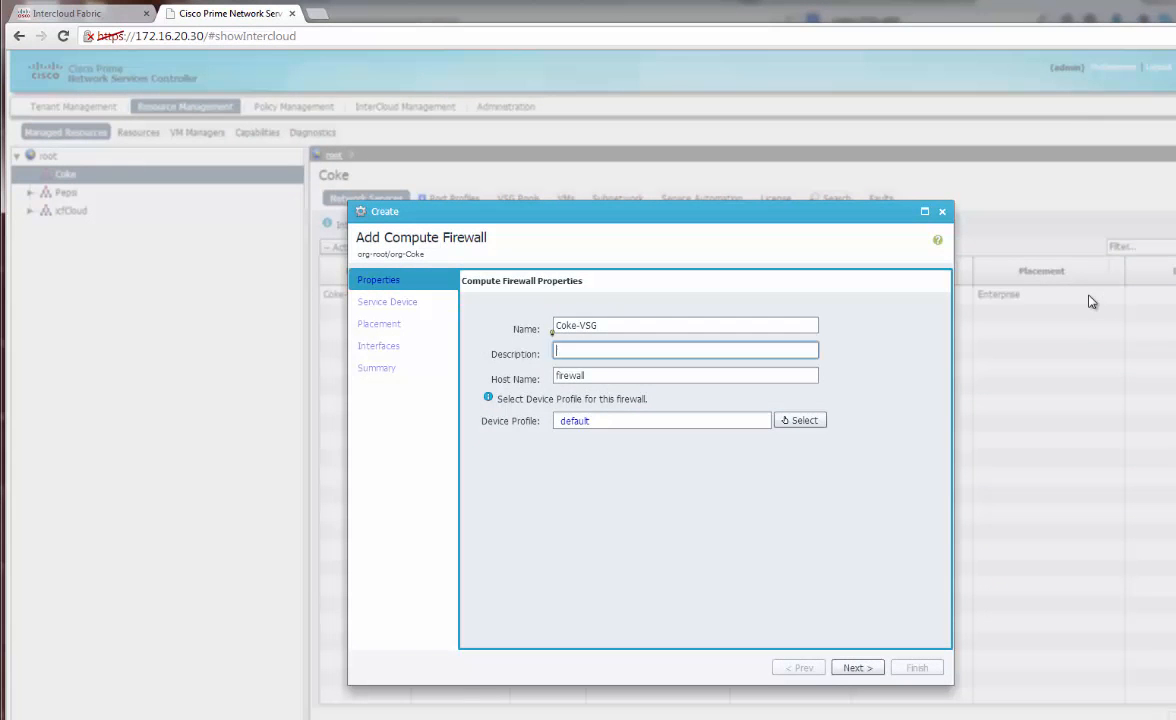
pyautogui.press('Tab')
pyautogui.press('Tab')
pyautogui.write('C')
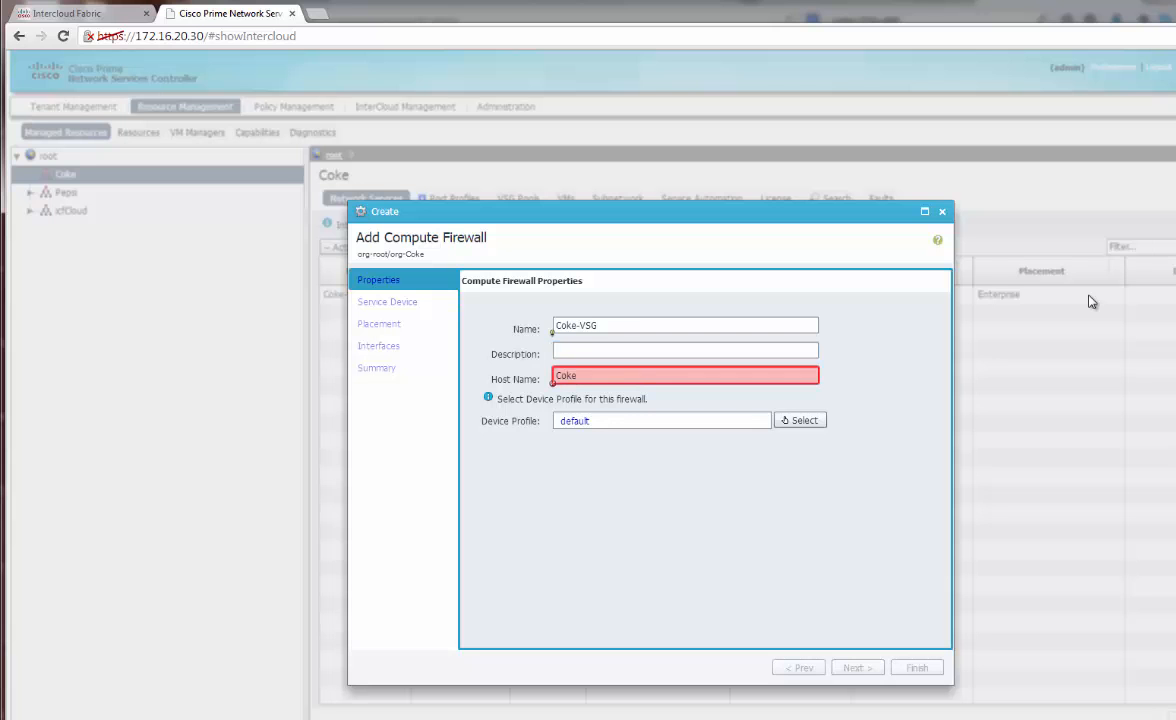
pyautogui.press('BackSpace')
pyautogui.press('BackSpace')
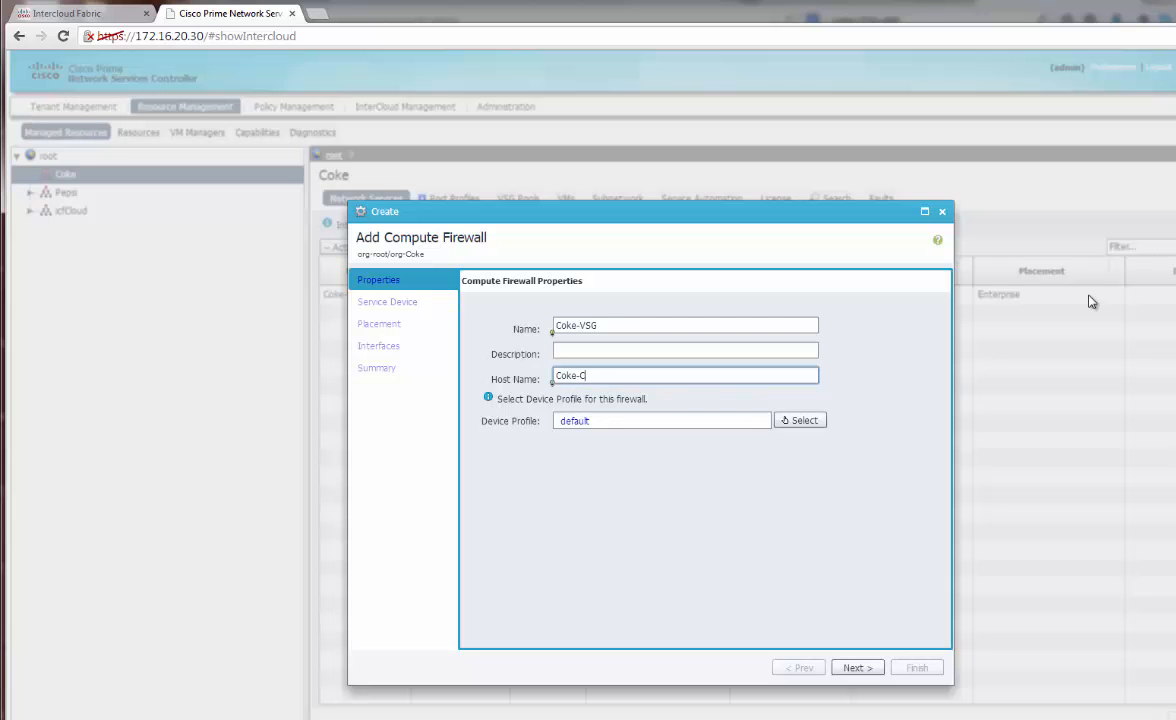
pyautogui.write('-Compute')
pyautogui.press('BackSpace')
pyautogui.press('BackSpace')
pyautogui.press('BackSpace')
pyautogui.press('BackSpace')
pyautogui.press('BackSpace')
pyautogui.write('VSG')
pyautogui.click(683, 327)
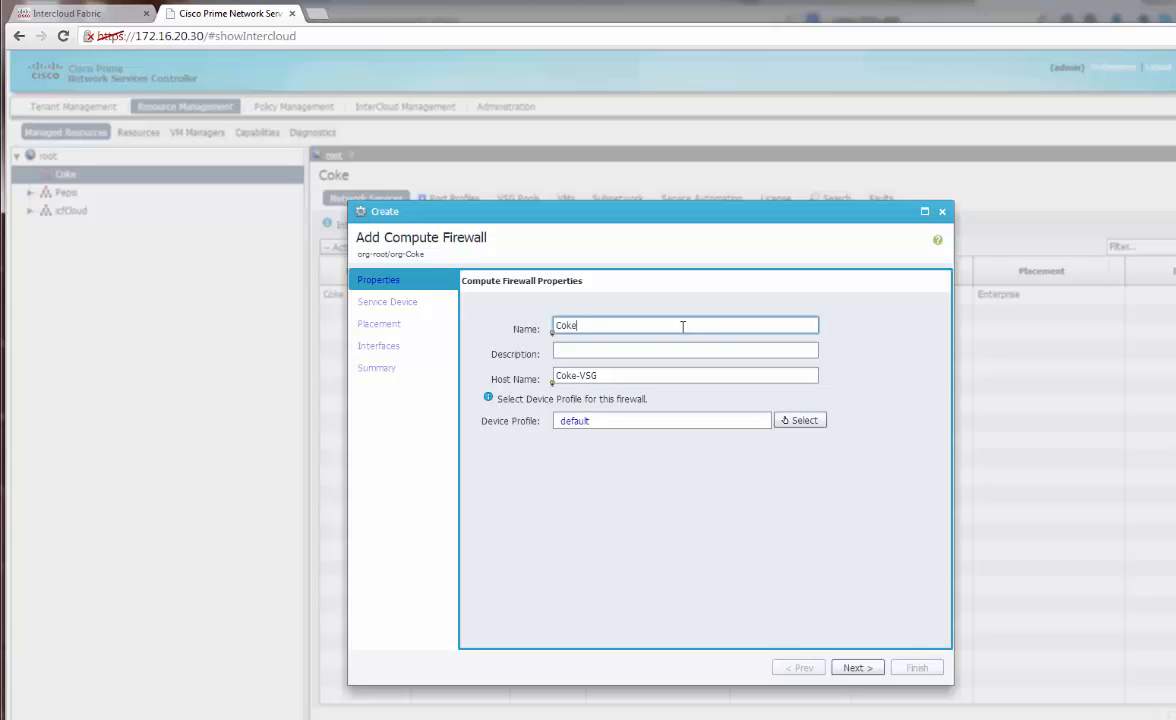
pyautogui.write('pp-FW')
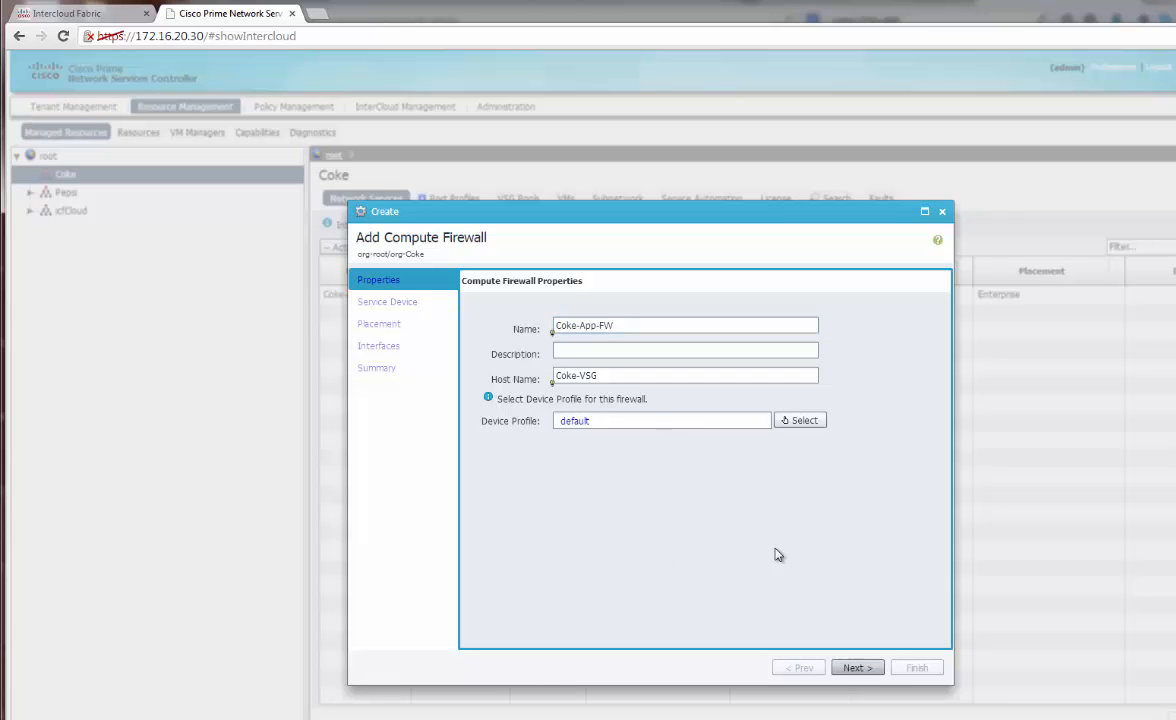
pyautogui.click(855, 666)
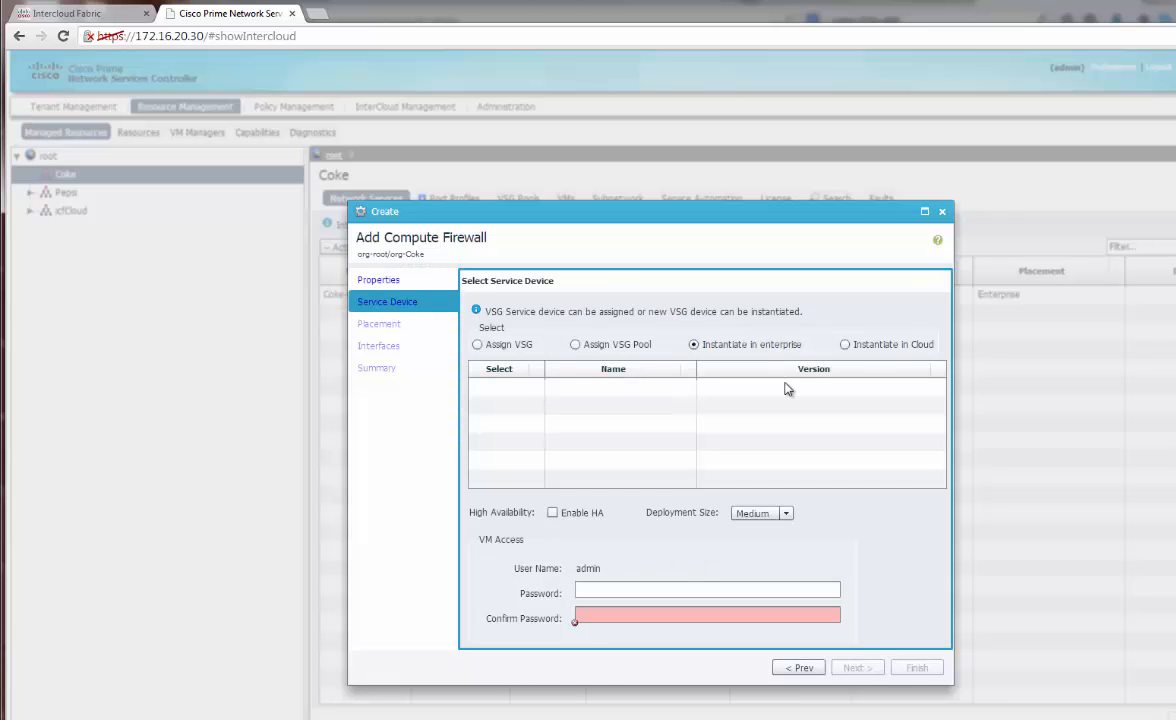
# Instantiate the firewall in the cloud from AWS-1-SVC-vsg-template and set its VM password
pyautogui.click(845, 345)
pyautogui.click(498, 405)
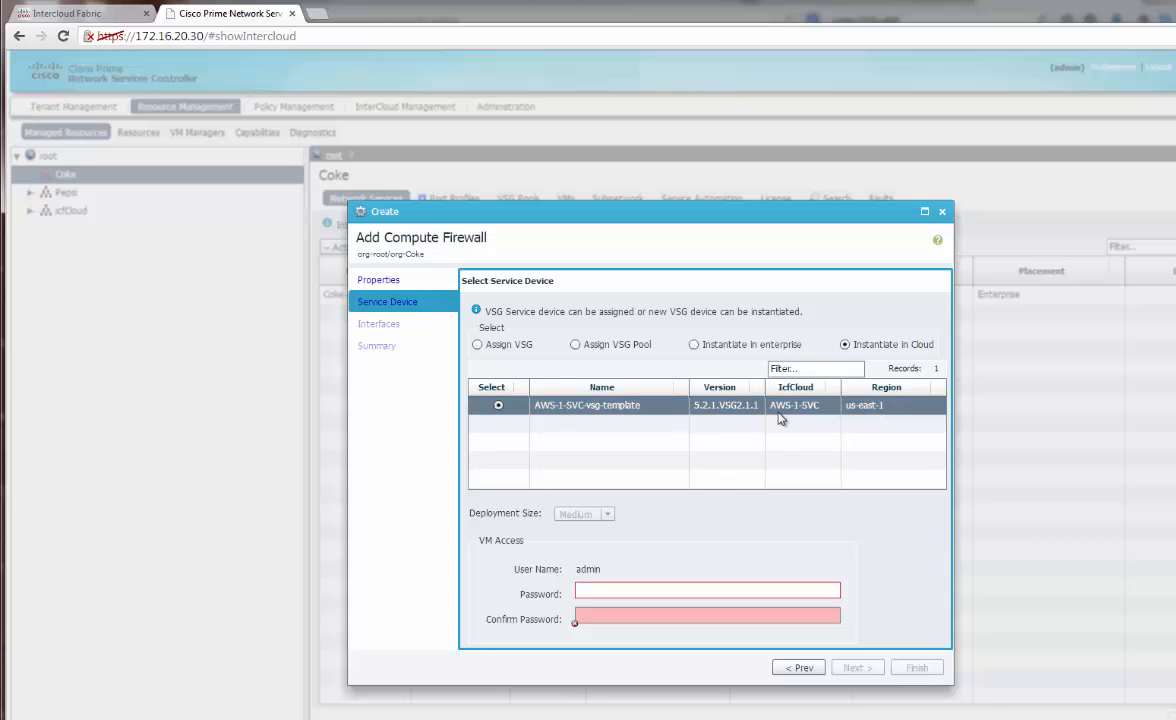
pyautogui.click(587, 593)
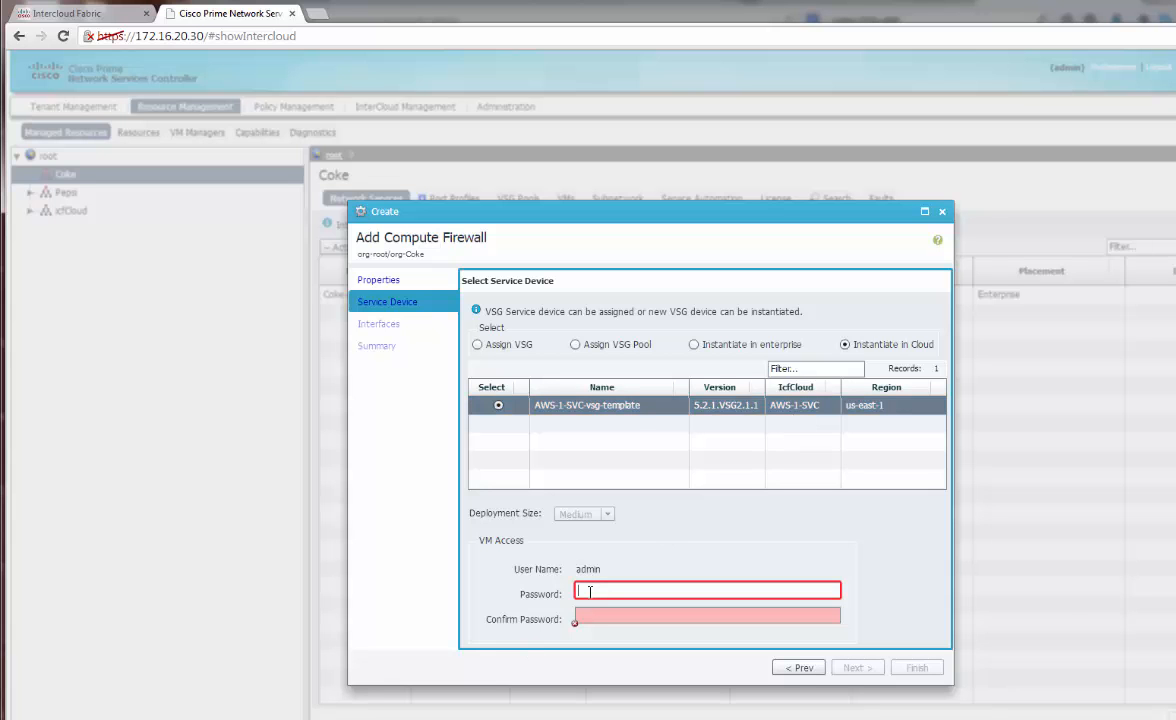
pyautogui.write('*')
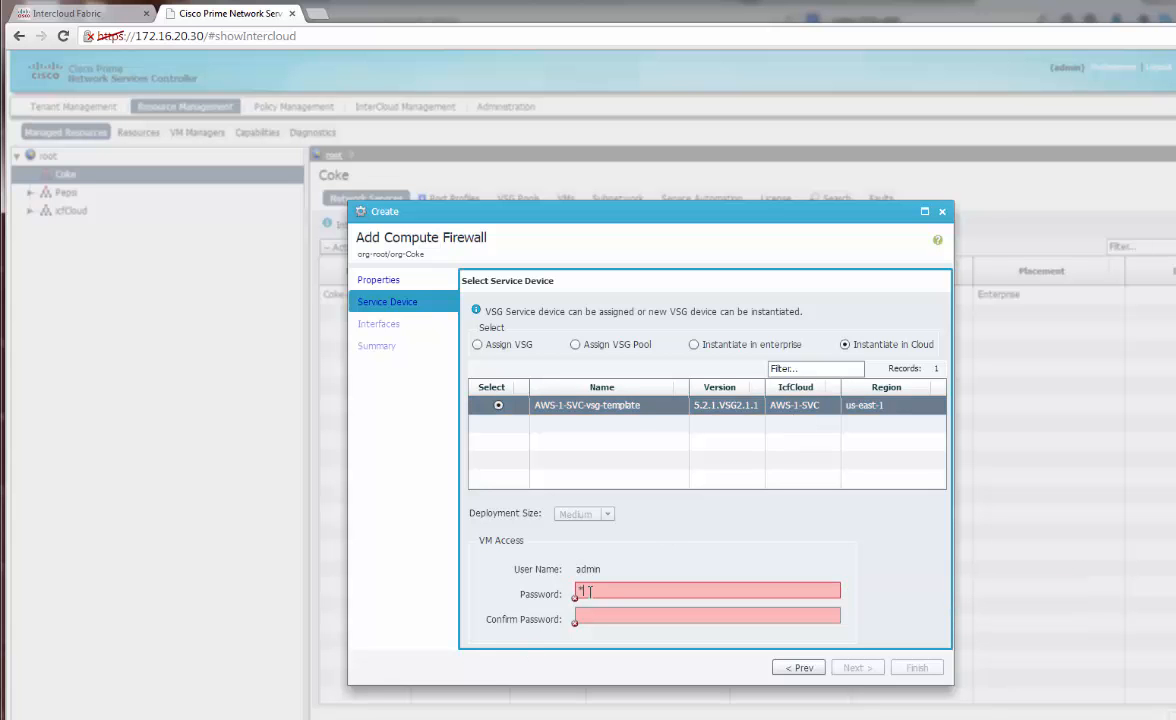
pyautogui.write('*******')
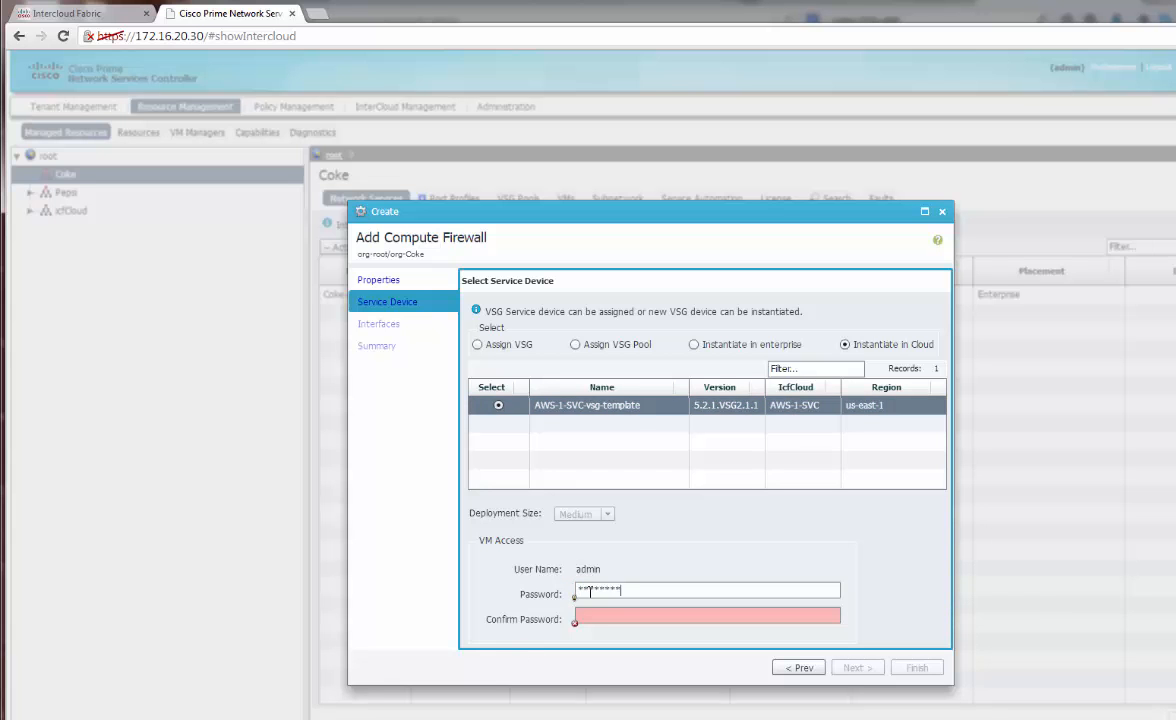
pyautogui.write('********')
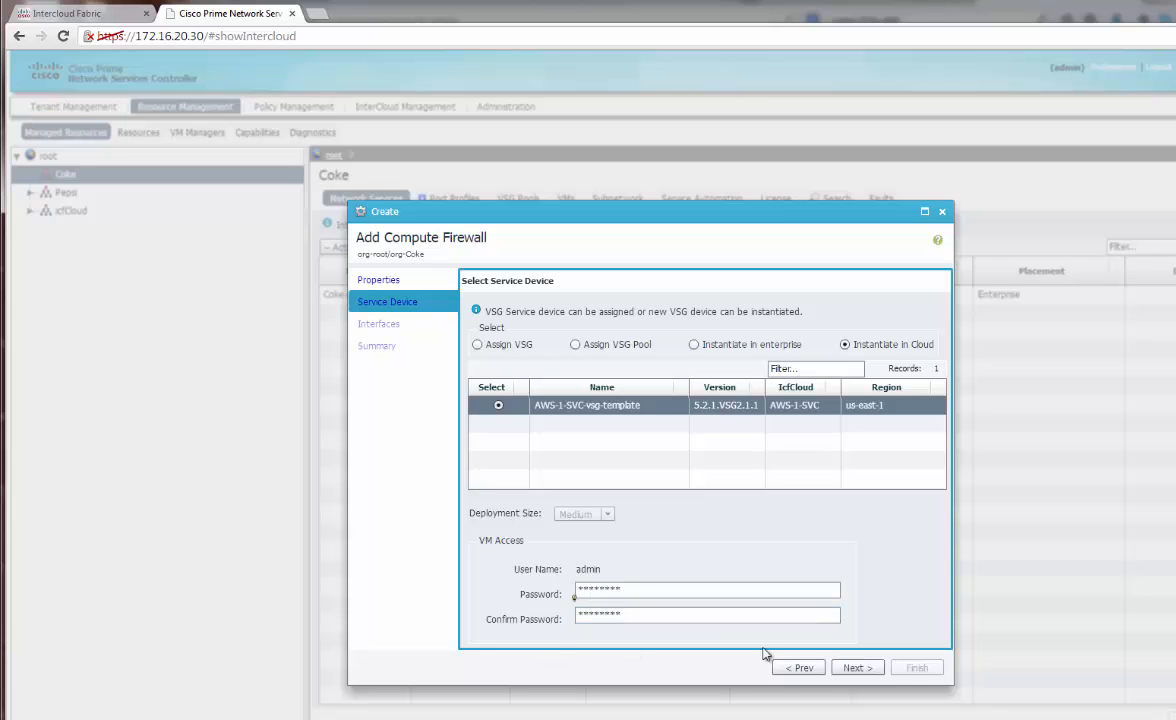
pyautogui.click(855, 668)
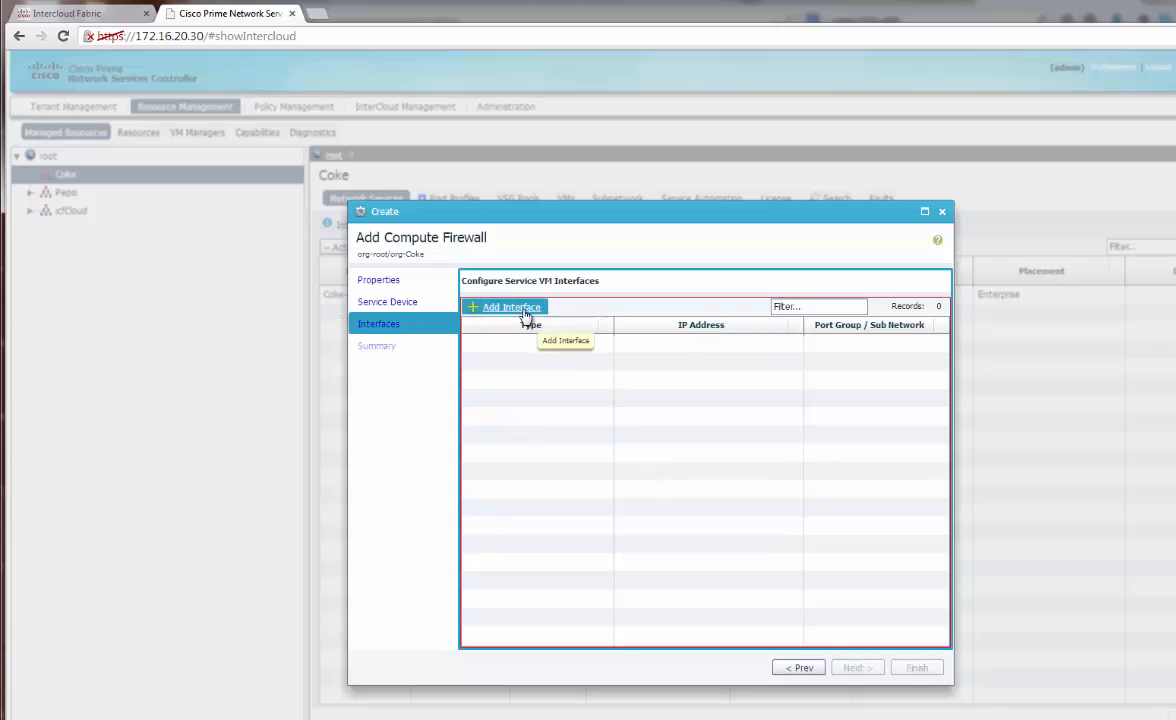
# Add the management interface 172.16.20.21 on port group AWS-1-SVC_ICS_Access_20
pyautogui.click(526, 314)
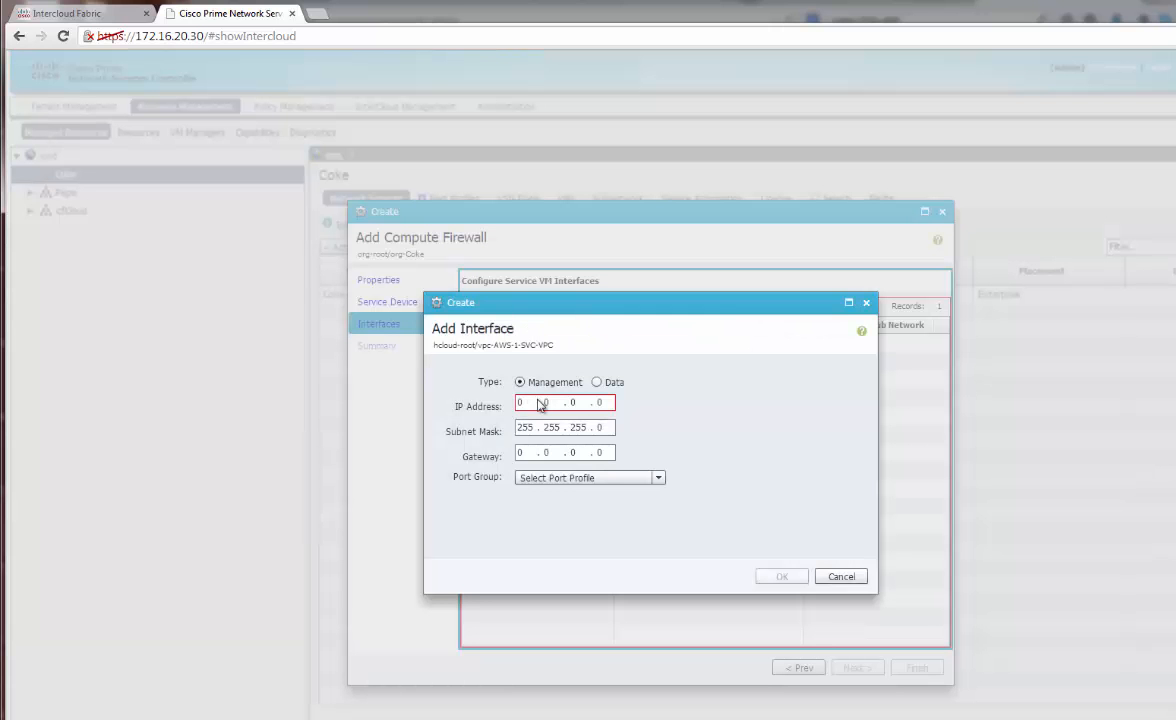
pyautogui.write('172.16.20.')
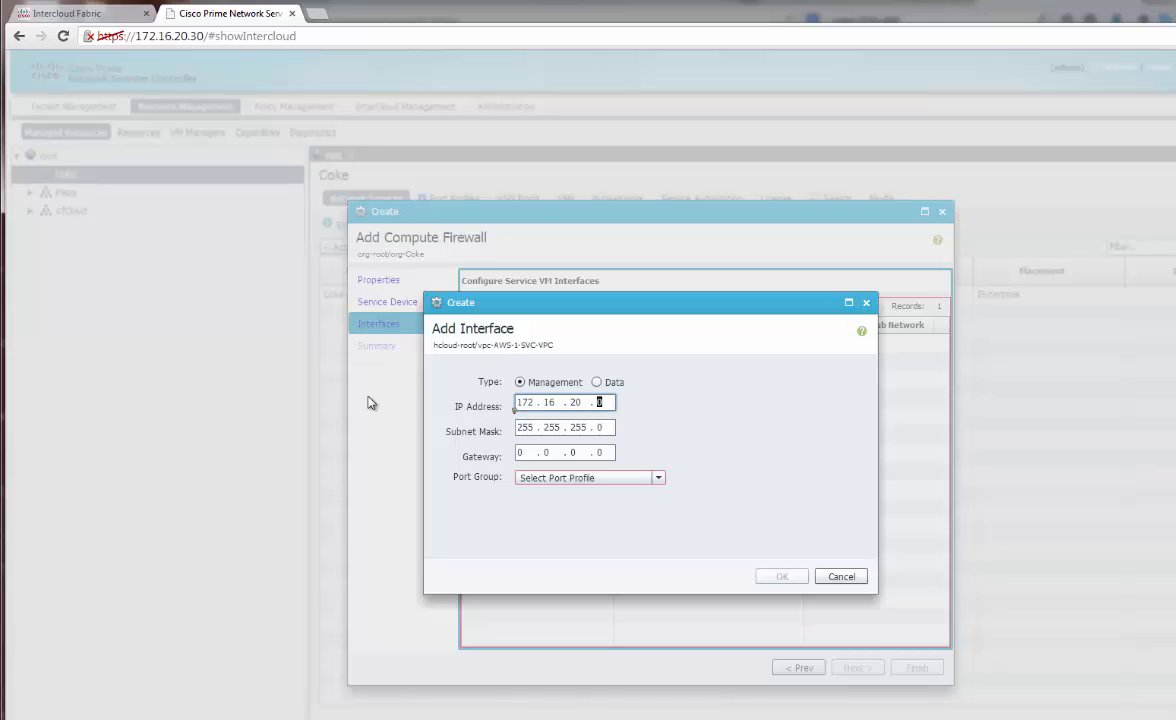
pyautogui.write('21')
pyautogui.press('Tab')
pyautogui.press('Tab')
pyautogui.write('1')
pyautogui.hotkey('shift', 'Tab')
pyautogui.press('Tab')
pyautogui.press('Tab')
pyautogui.press('Tab')
pyautogui.write('1')
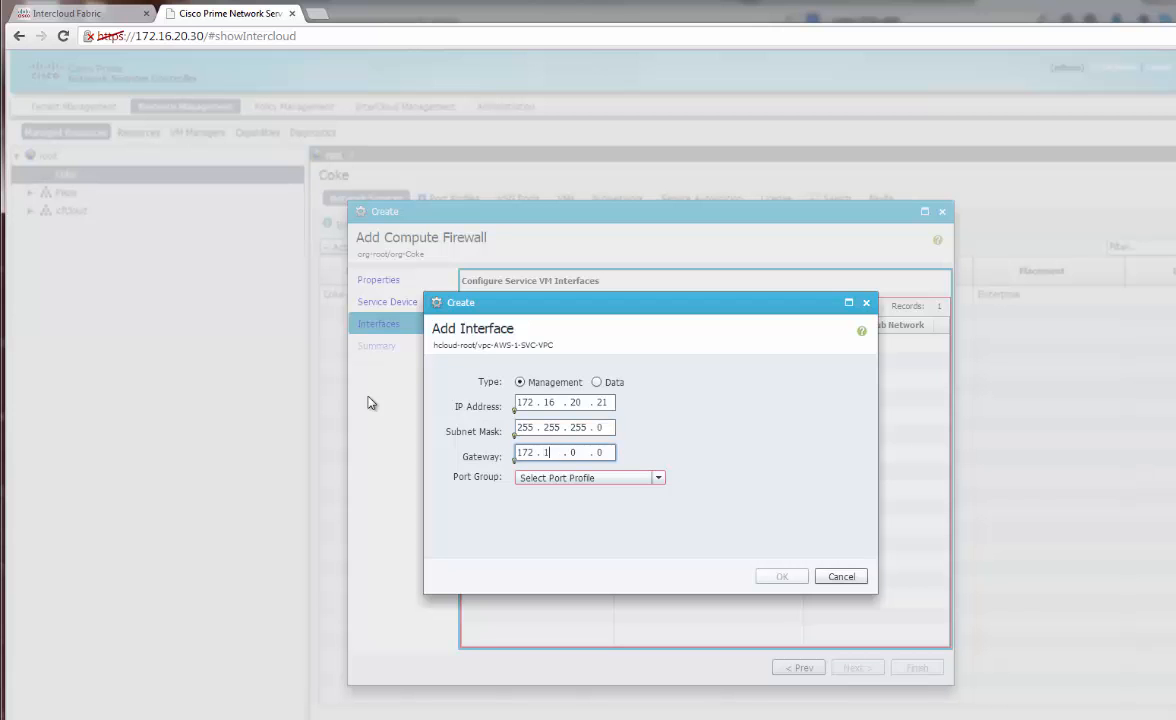
pyautogui.press('Tab')
pyautogui.click(657, 478)
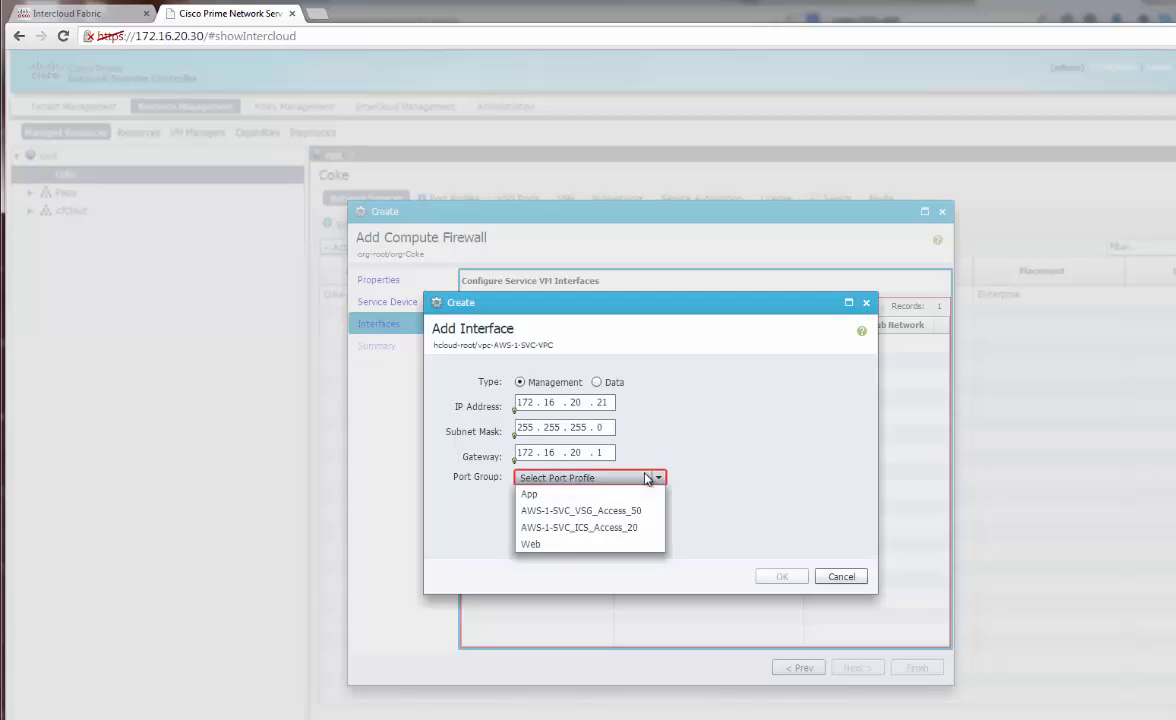
pyautogui.click(610, 527)
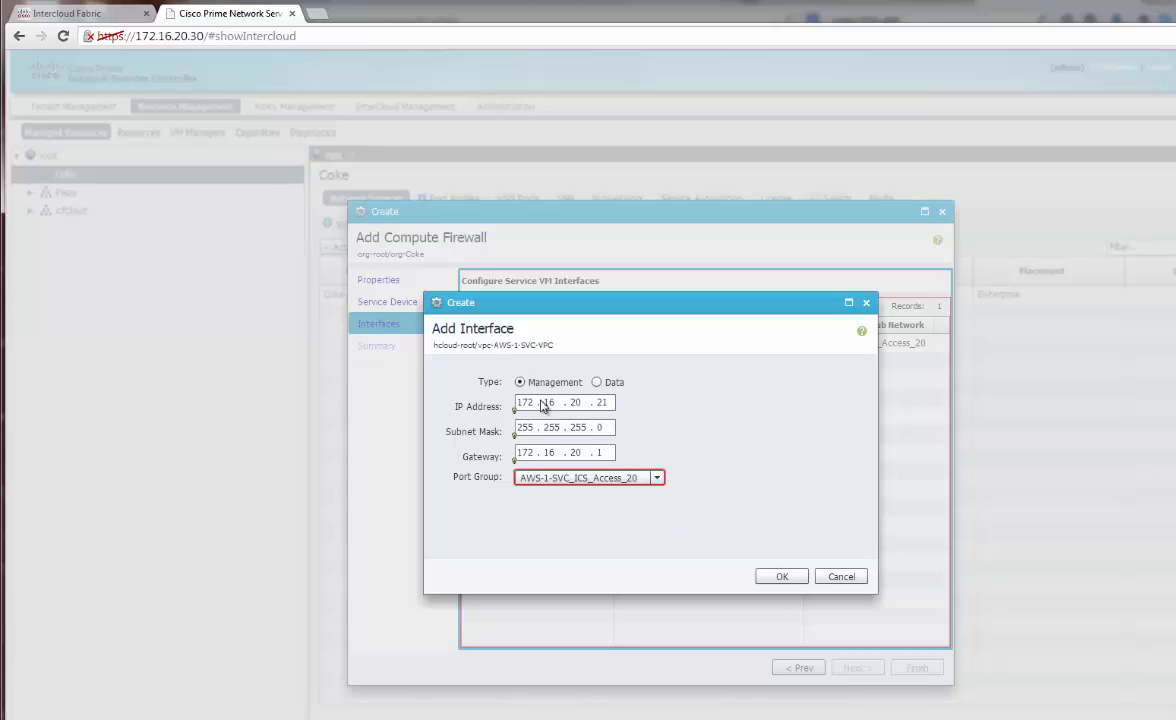
pyautogui.click(795, 580)
# Add a data interface 172.16.50.10 / 255.255.255.0 on port group AWS-1-SVC_VSG_Access_50
pyautogui.click(510, 317)
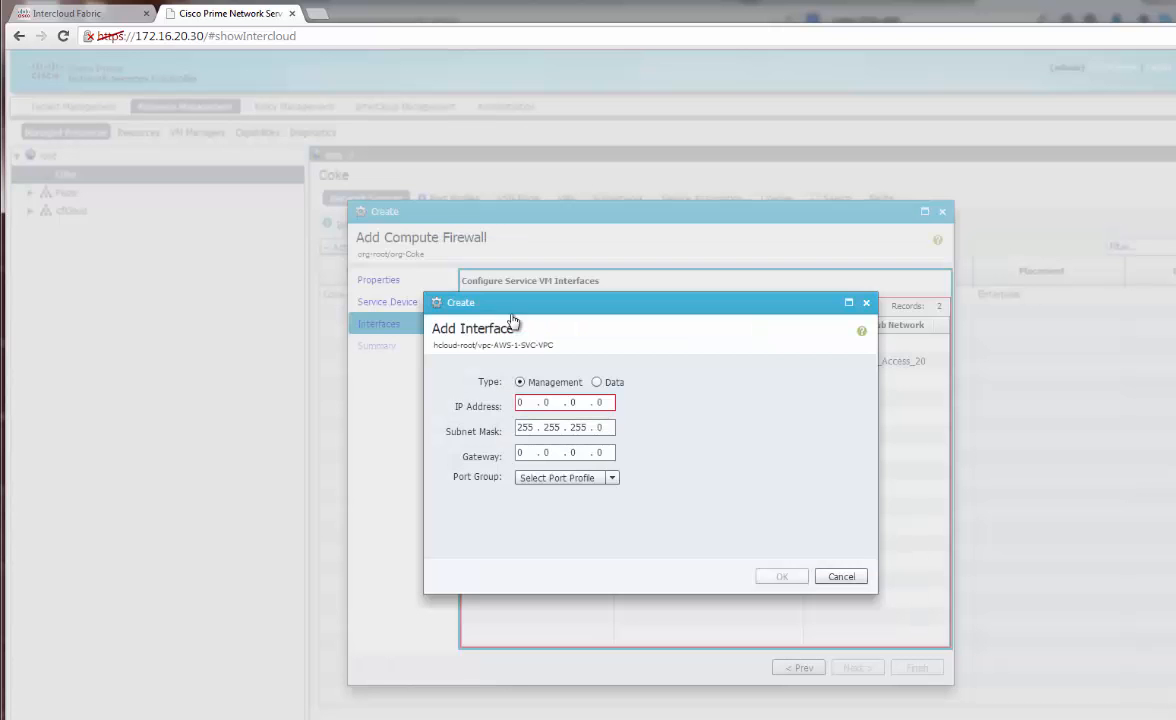
pyautogui.click(596, 382)
pyautogui.click(520, 402)
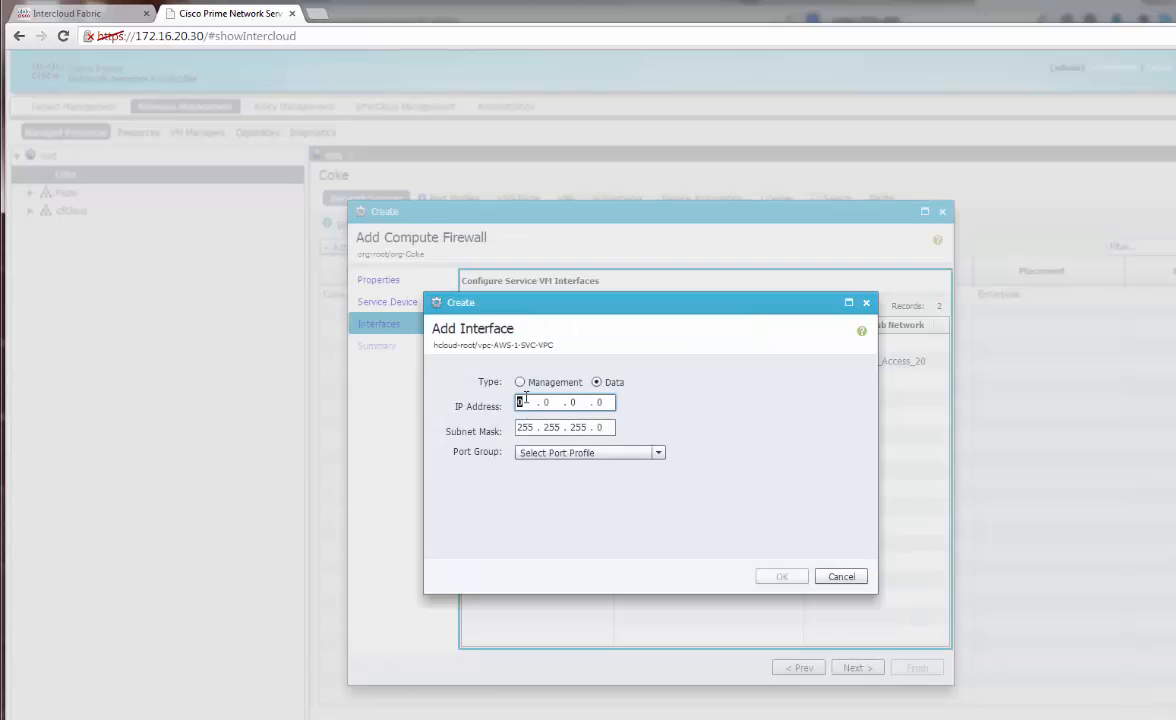
pyautogui.write('16 . 50')
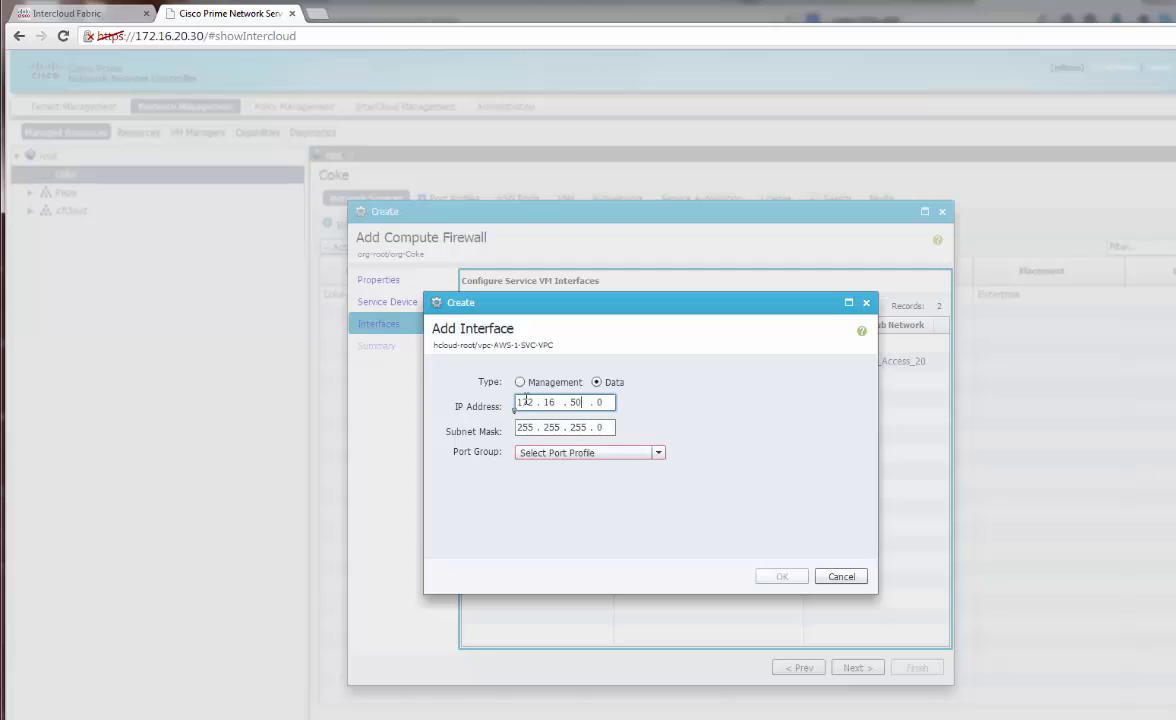
pyautogui.write('10')
pyautogui.press('Tab')
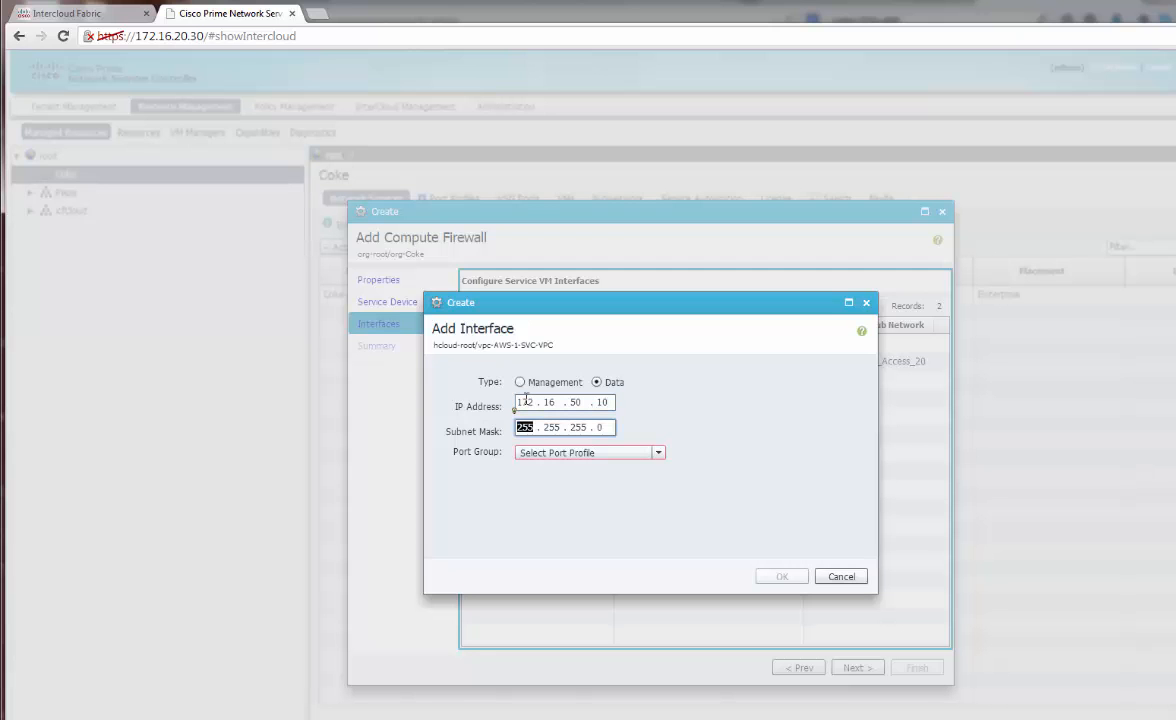
pyautogui.click(588, 455)
pyautogui.click(608, 500)
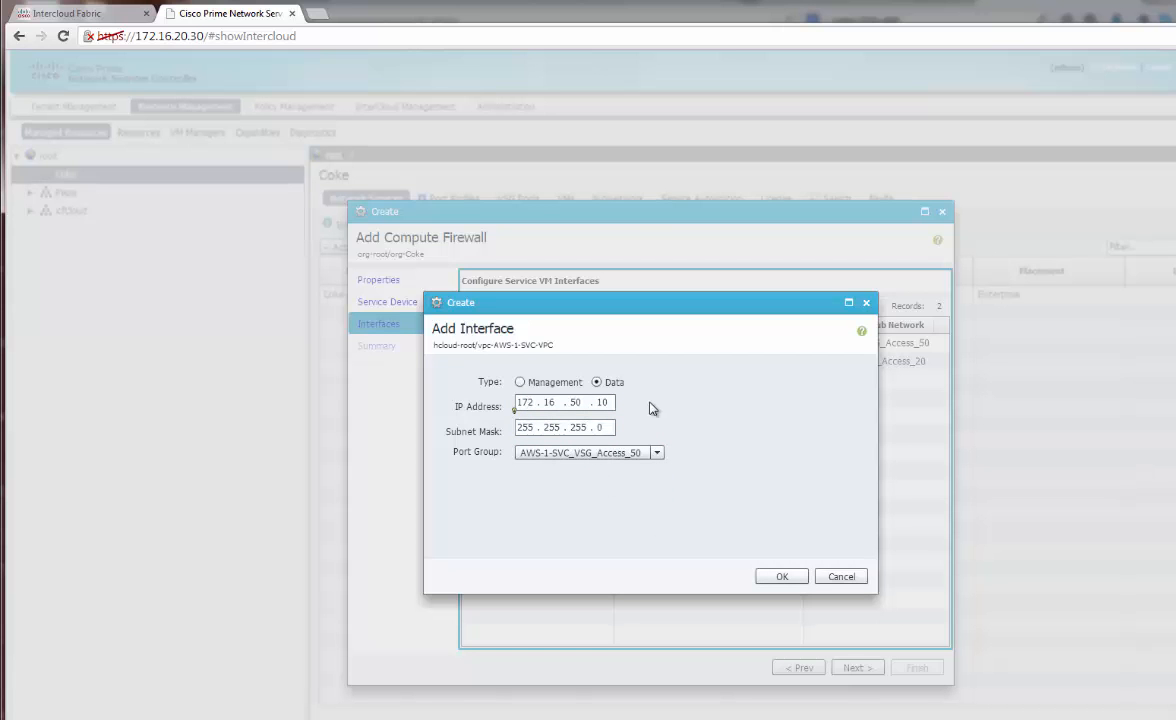
pyautogui.click(798, 584)
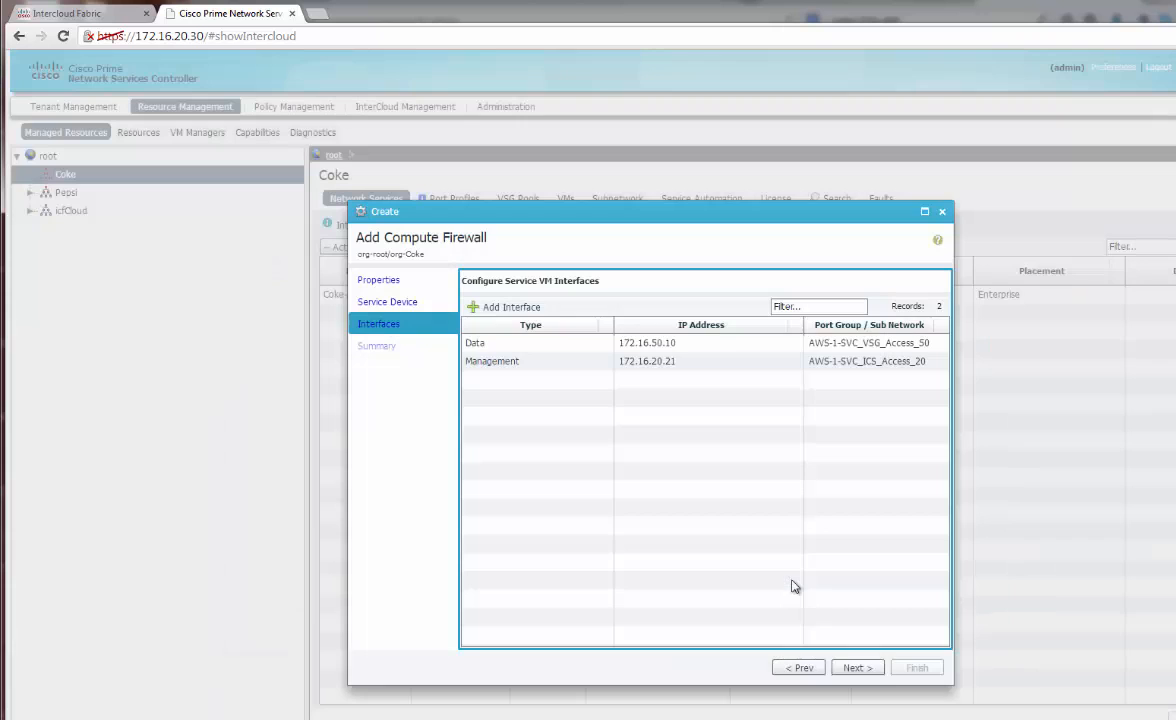
# Finish the wizard and check the new Coke-App-FW entry under the Coke tenant
pyautogui.click(856, 667)
pyautogui.click(916, 668)
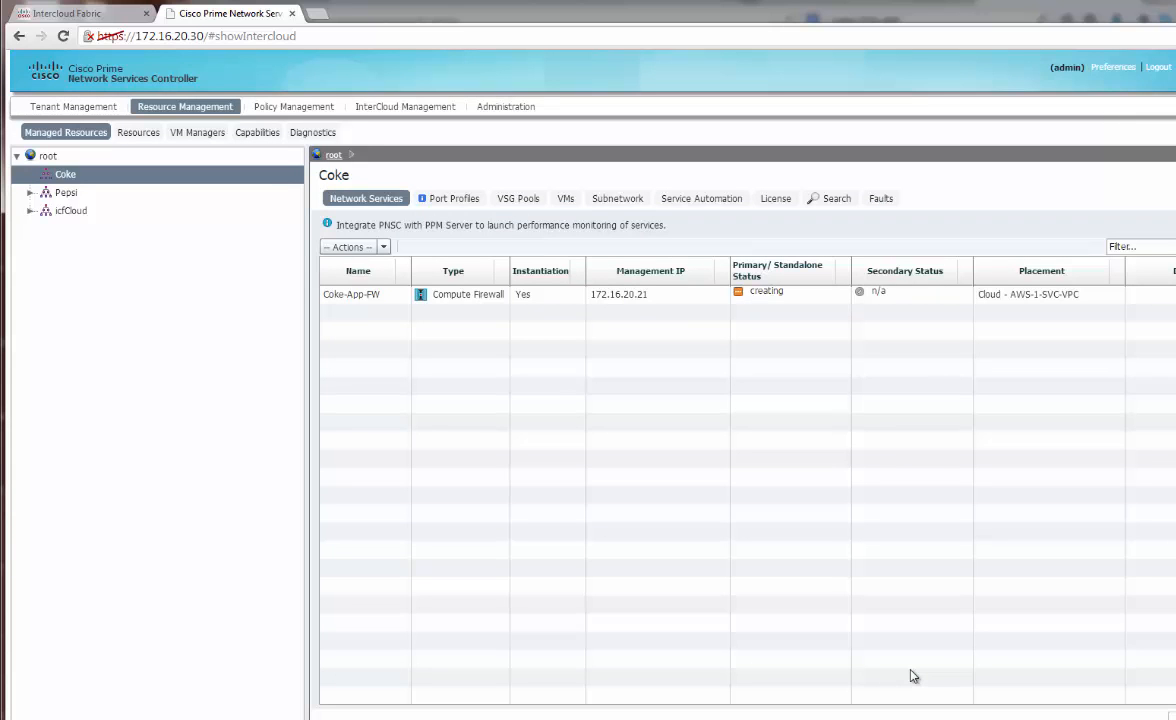
pyautogui.click(704, 295)
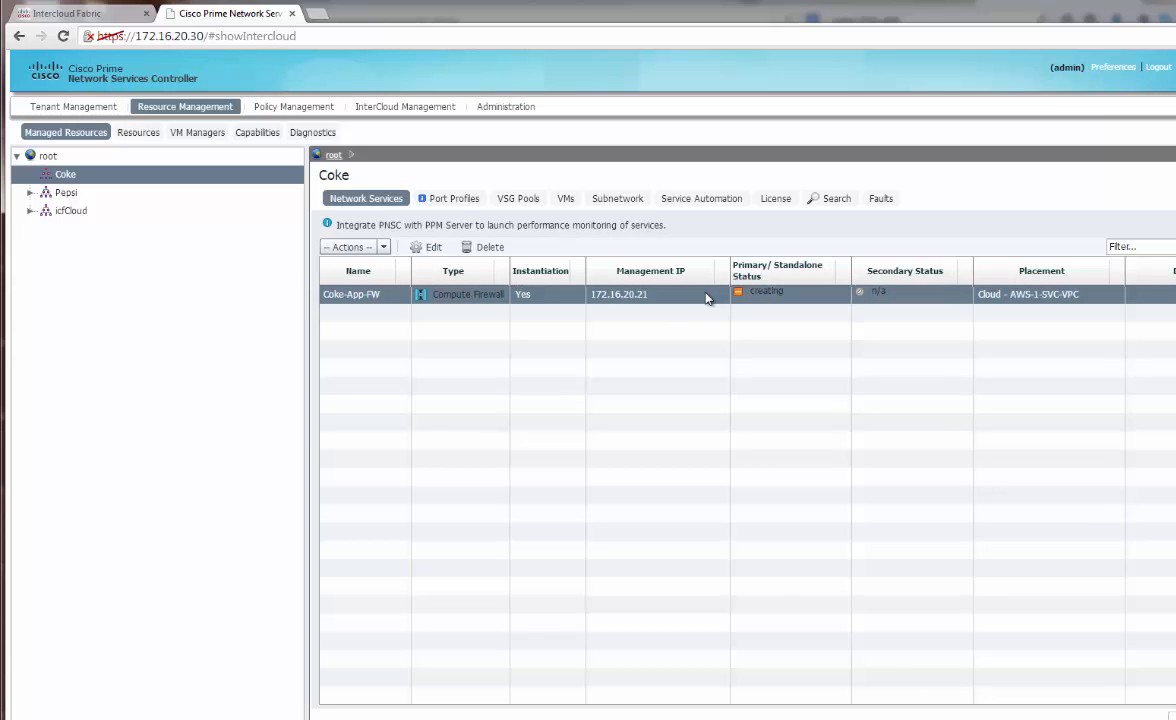
pyautogui.click(60, 175)
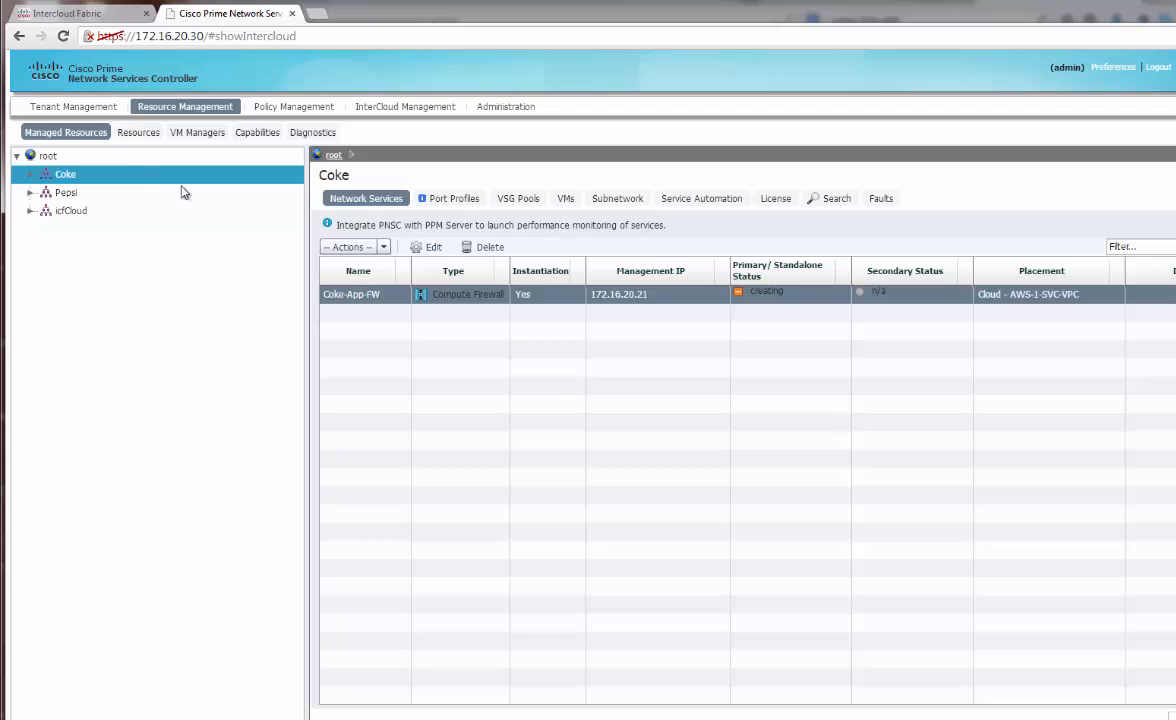
pyautogui.click(359, 302)
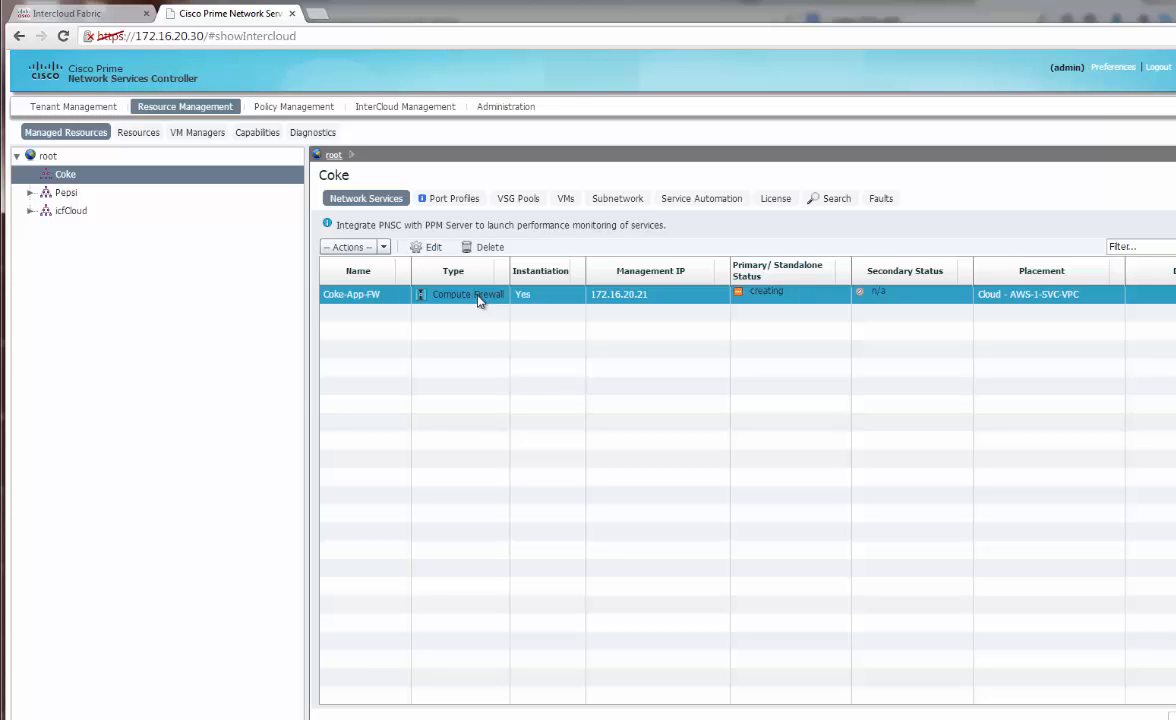
pyautogui.click(294, 107)
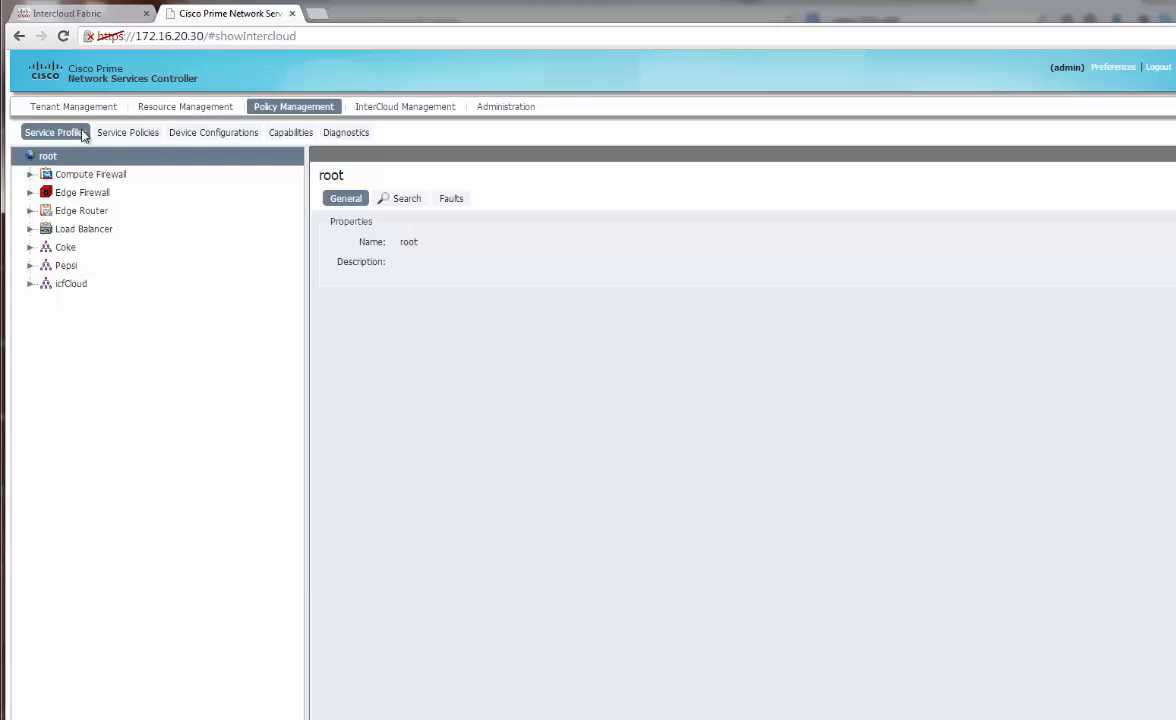
# Go to Service Policies > Coke > Policy Helpers > vZones and begin adding a zone
pyautogui.click(153, 135)
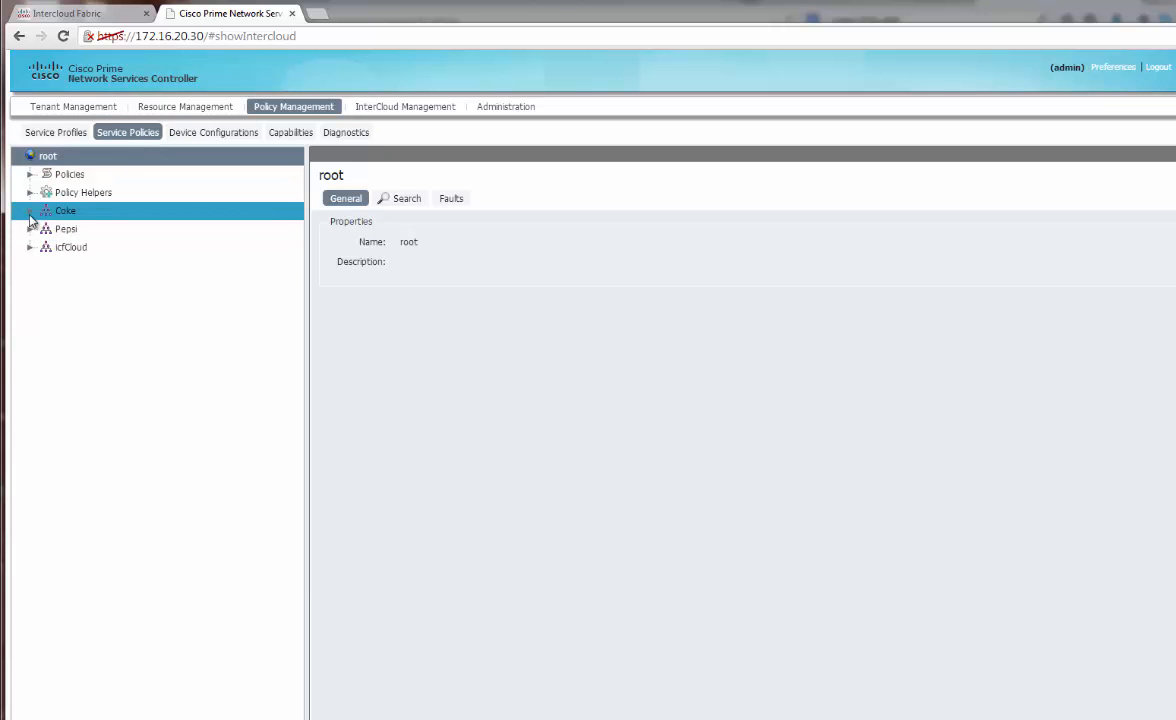
pyautogui.click(30, 212)
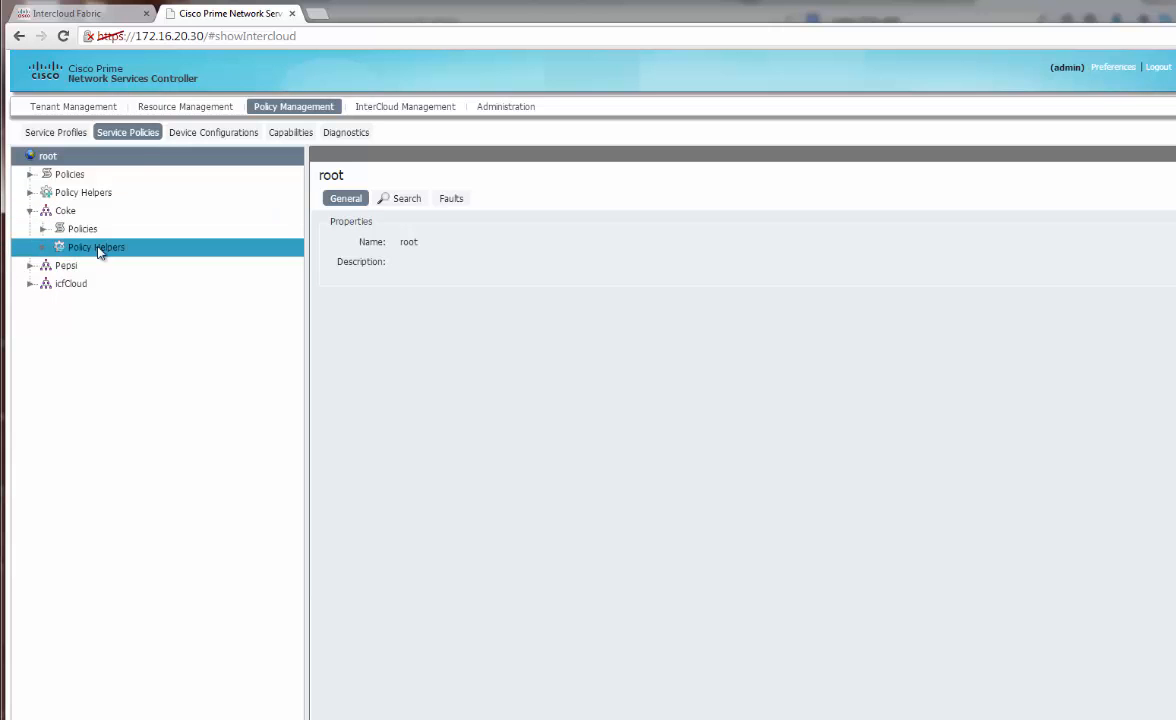
pyautogui.click(60, 213)
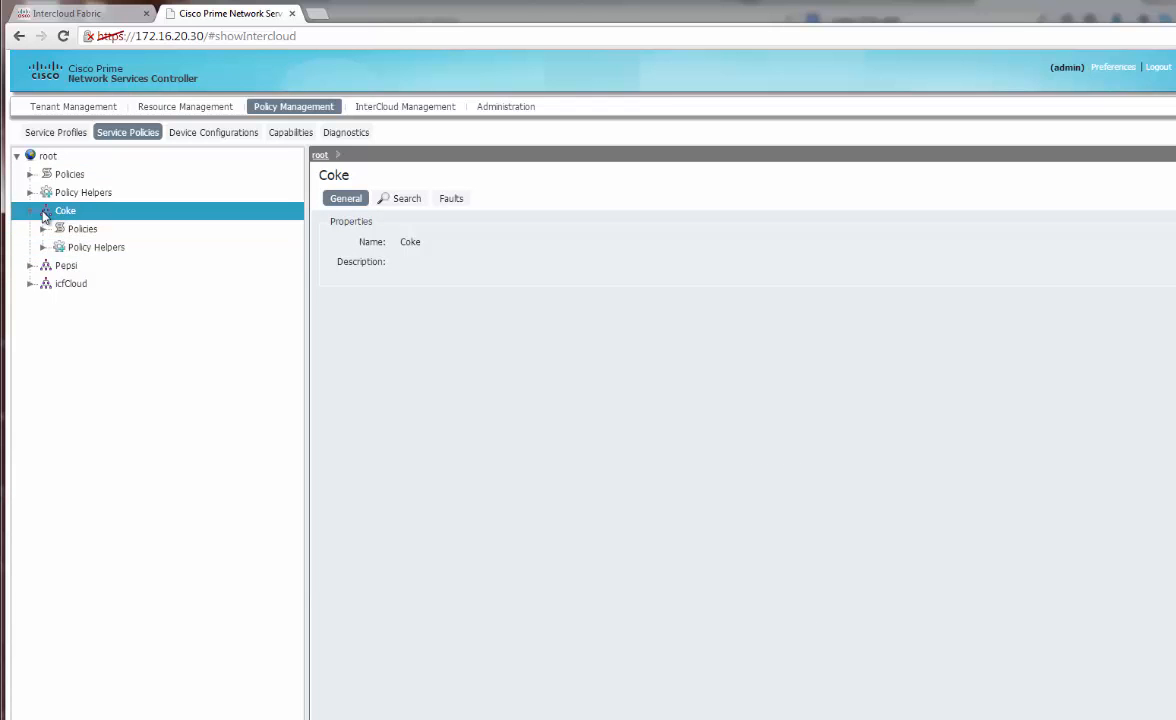
pyautogui.click(43, 248)
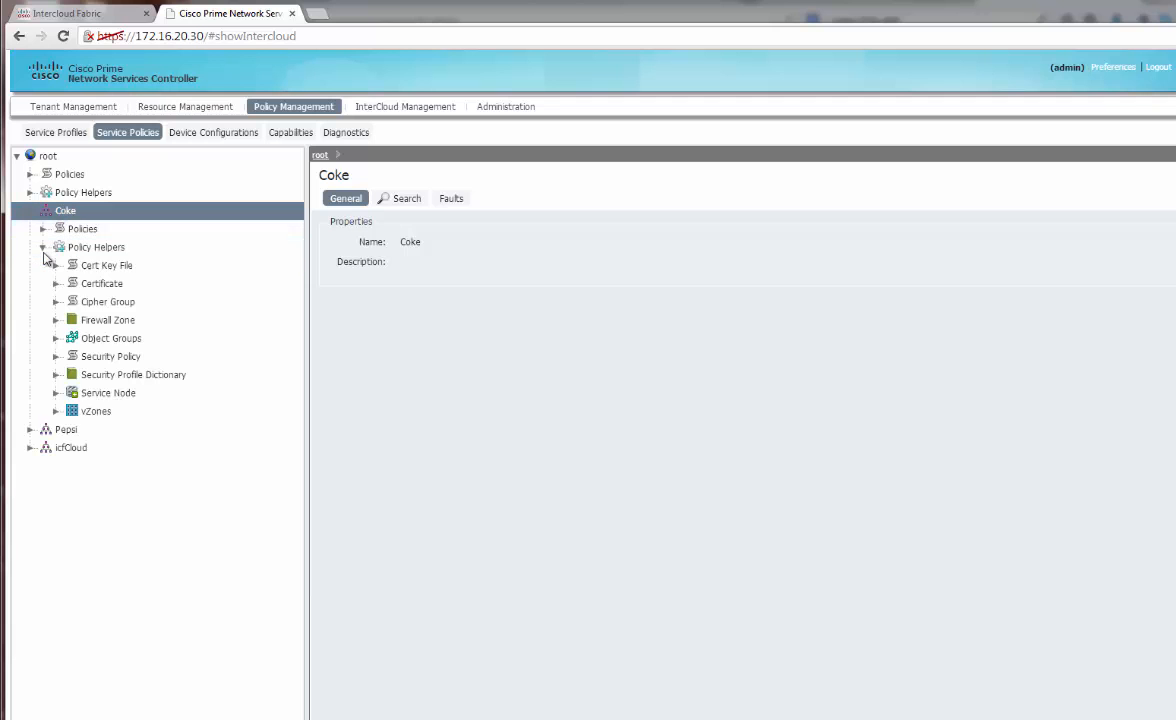
pyautogui.click(218, 416)
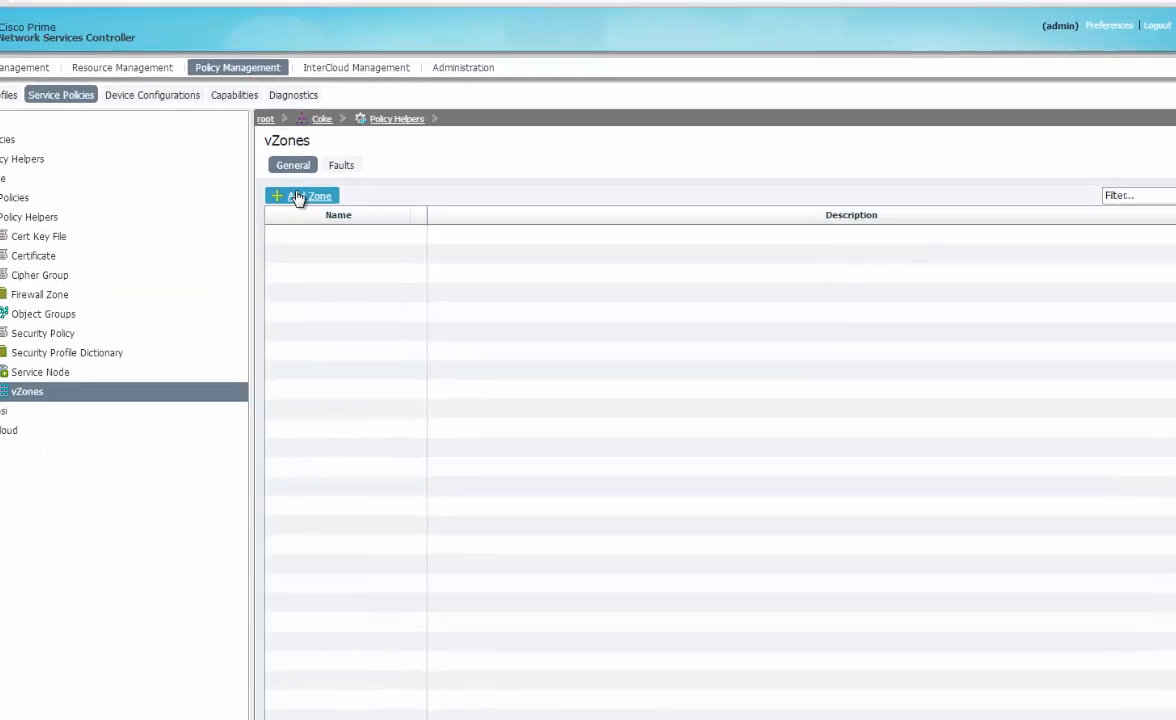
pyautogui.click(297, 197)
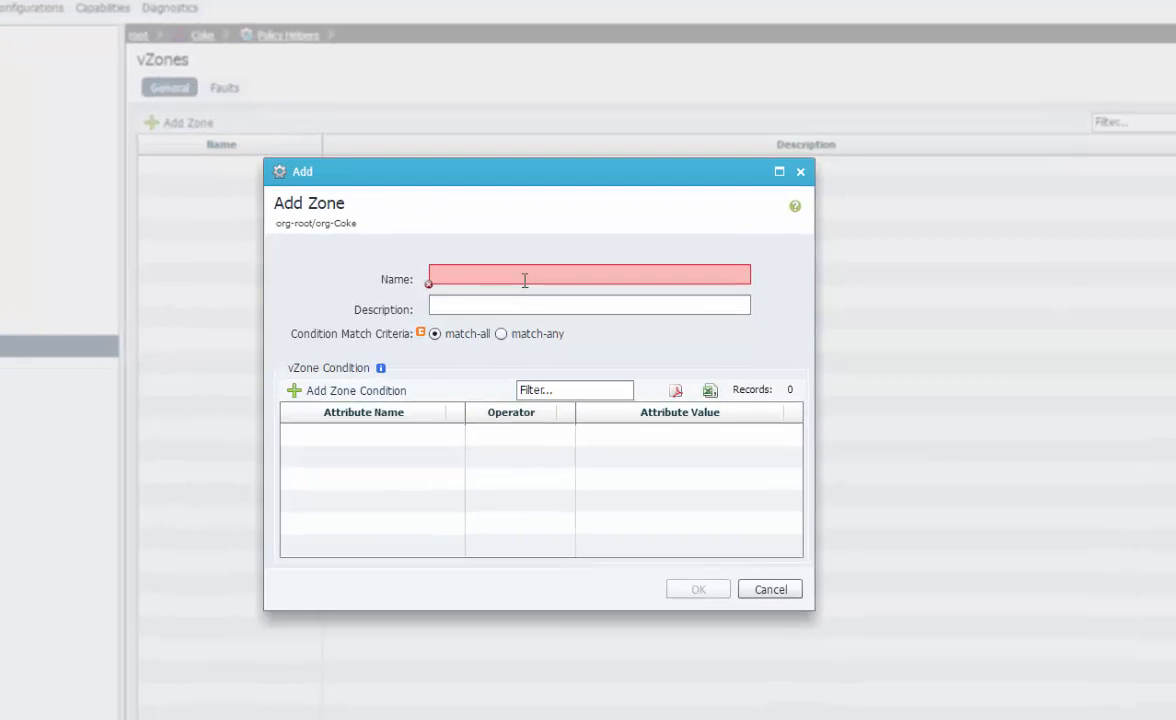
# Name the zone WebZone and give it the condition VM Name contains 'web'
pyautogui.click(524, 281)
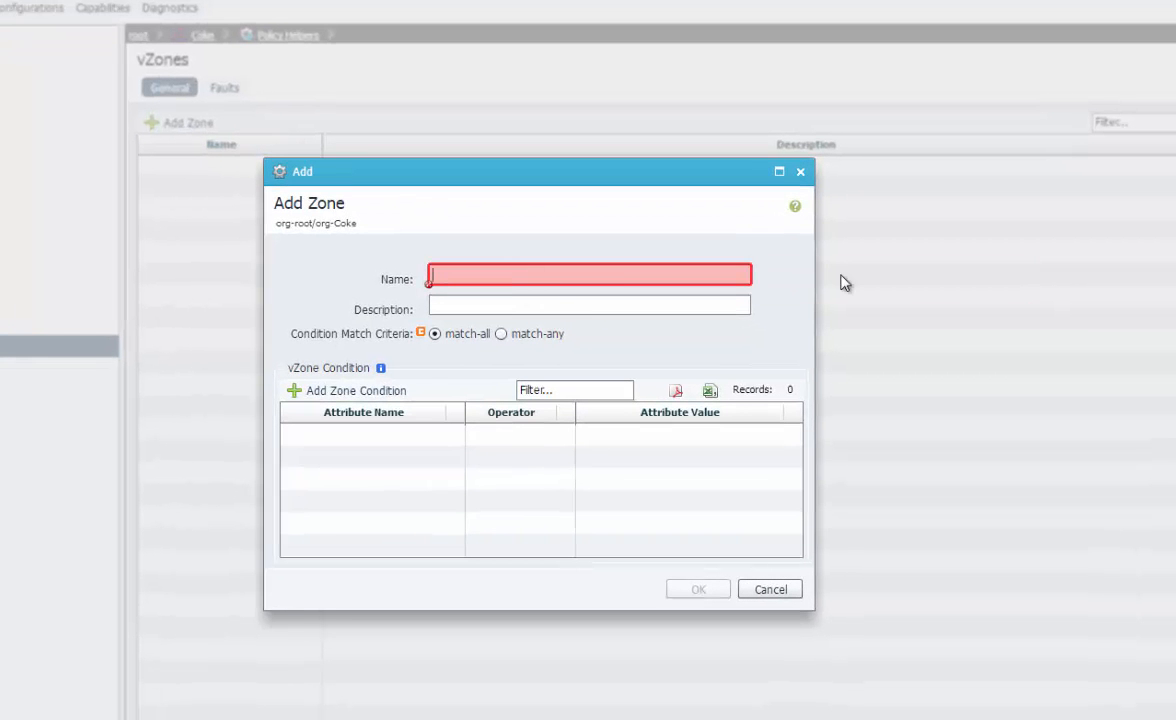
pyautogui.write('WebZone')
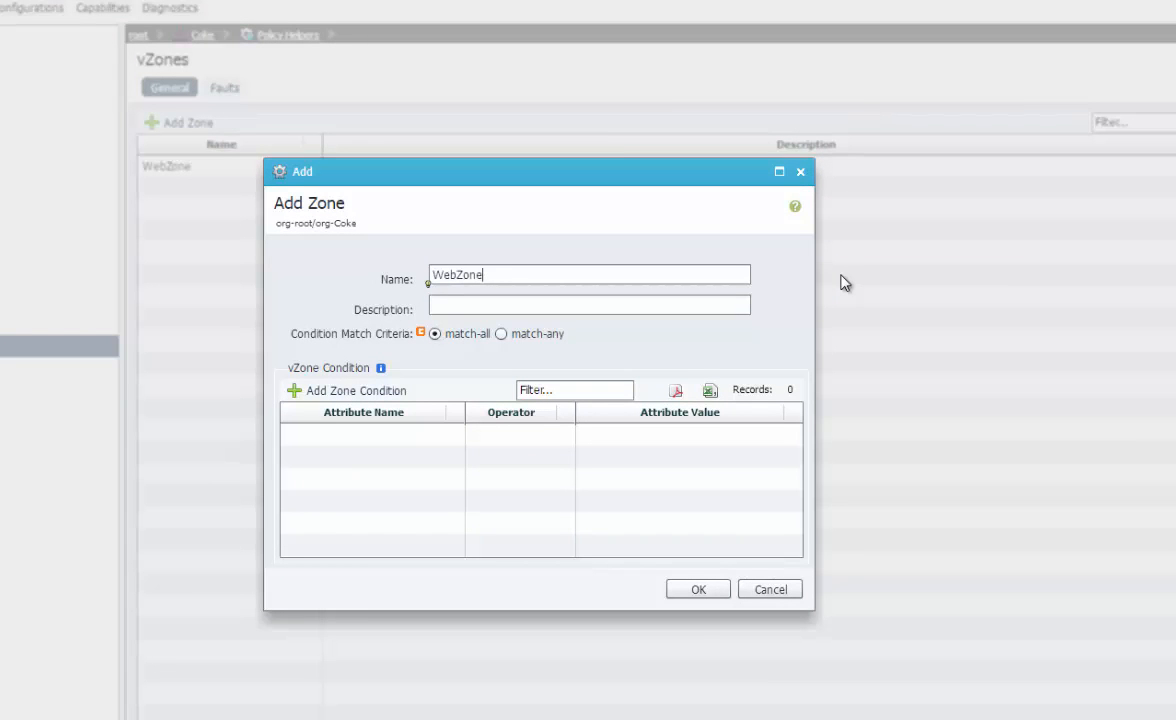
pyautogui.click(371, 393)
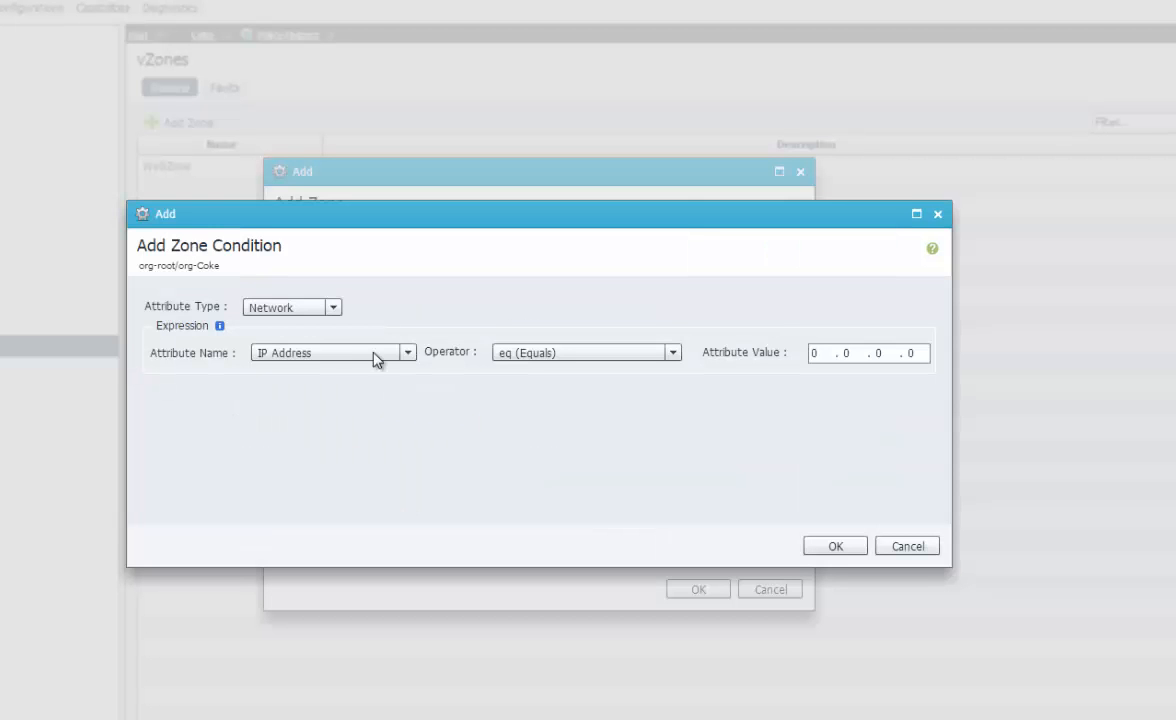
pyautogui.click(334, 309)
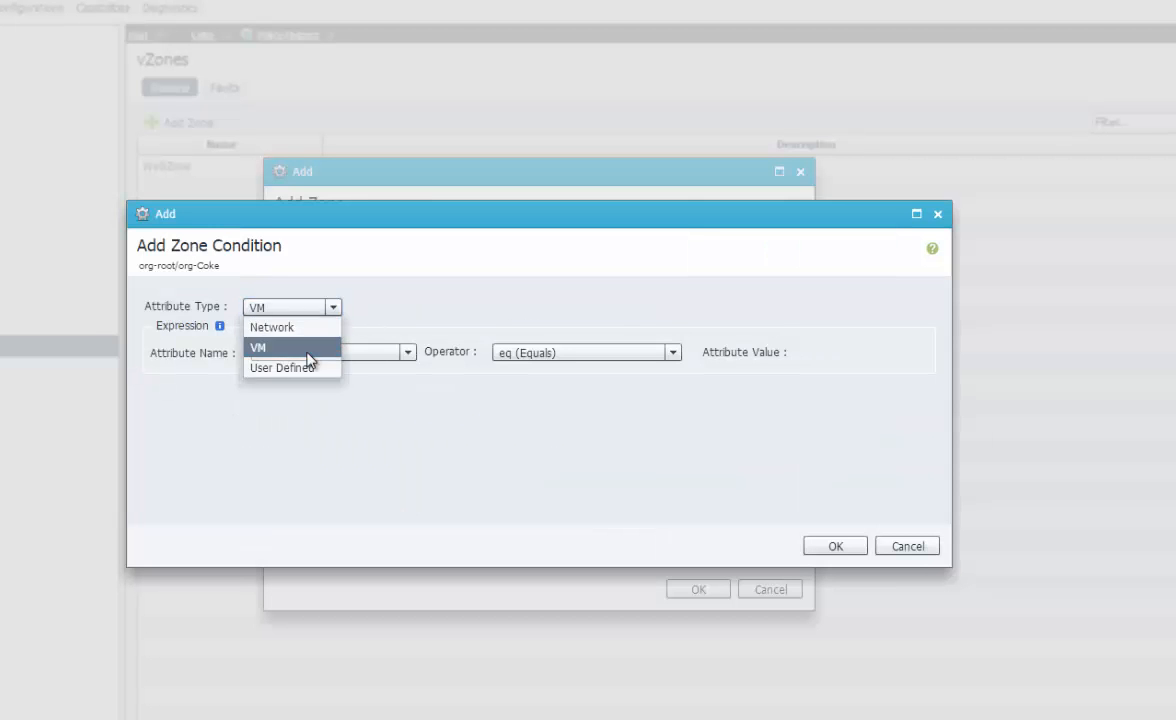
pyautogui.click(306, 346)
pyautogui.click(379, 353)
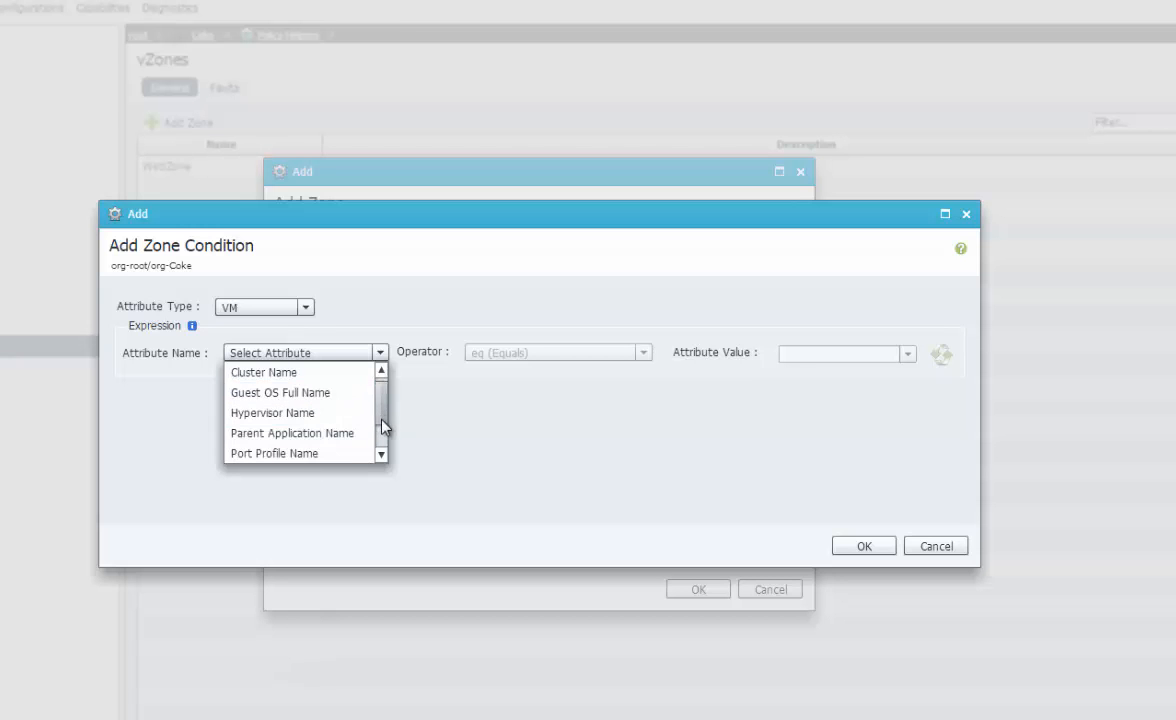
pyautogui.moveTo(383, 414); pyautogui.dragTo(383, 446)
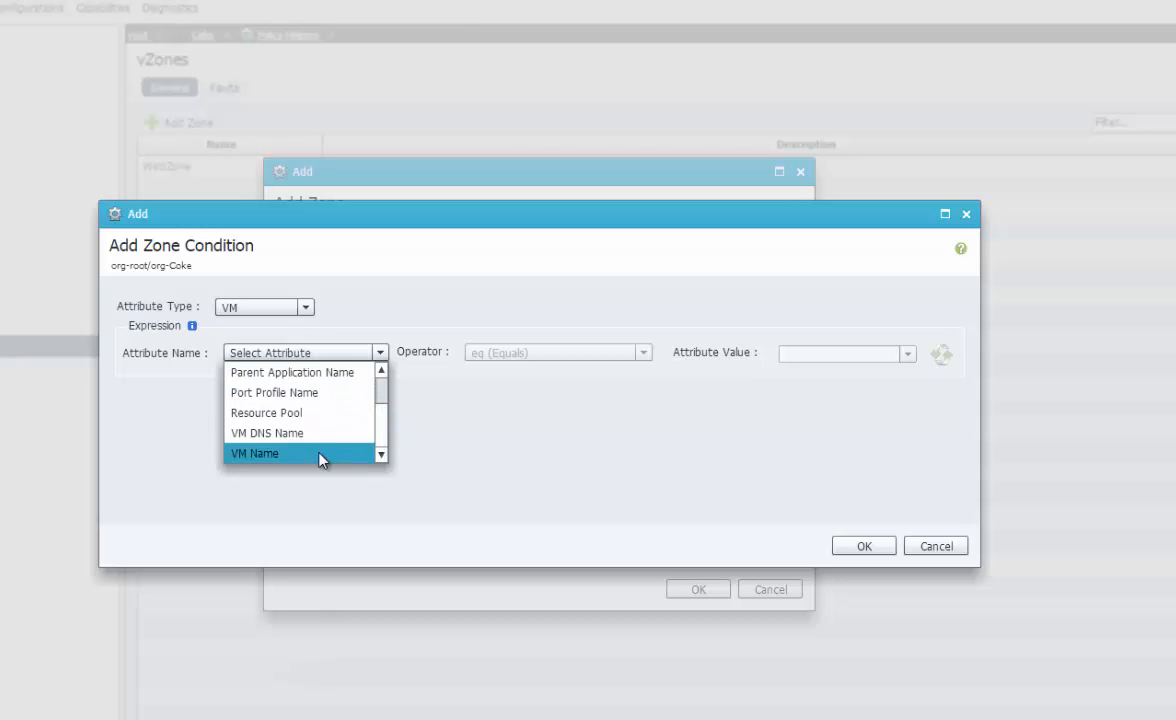
pyautogui.click(300, 453)
pyautogui.click(548, 353)
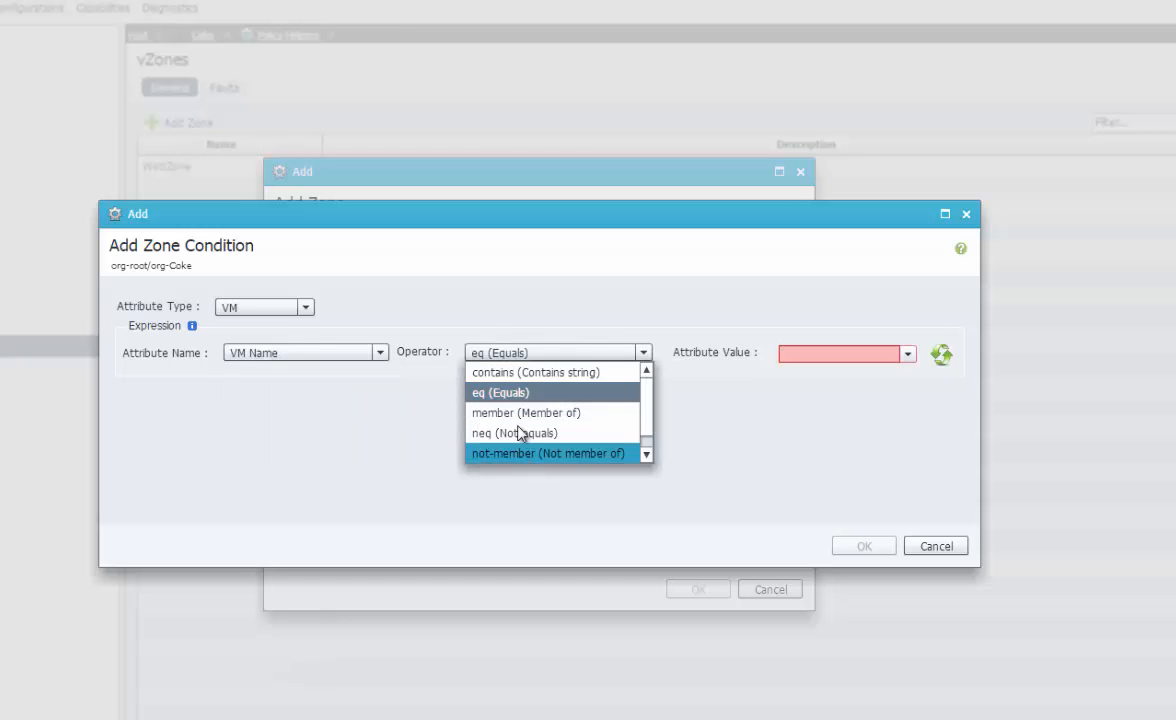
pyautogui.click(545, 373)
pyautogui.click(875, 356)
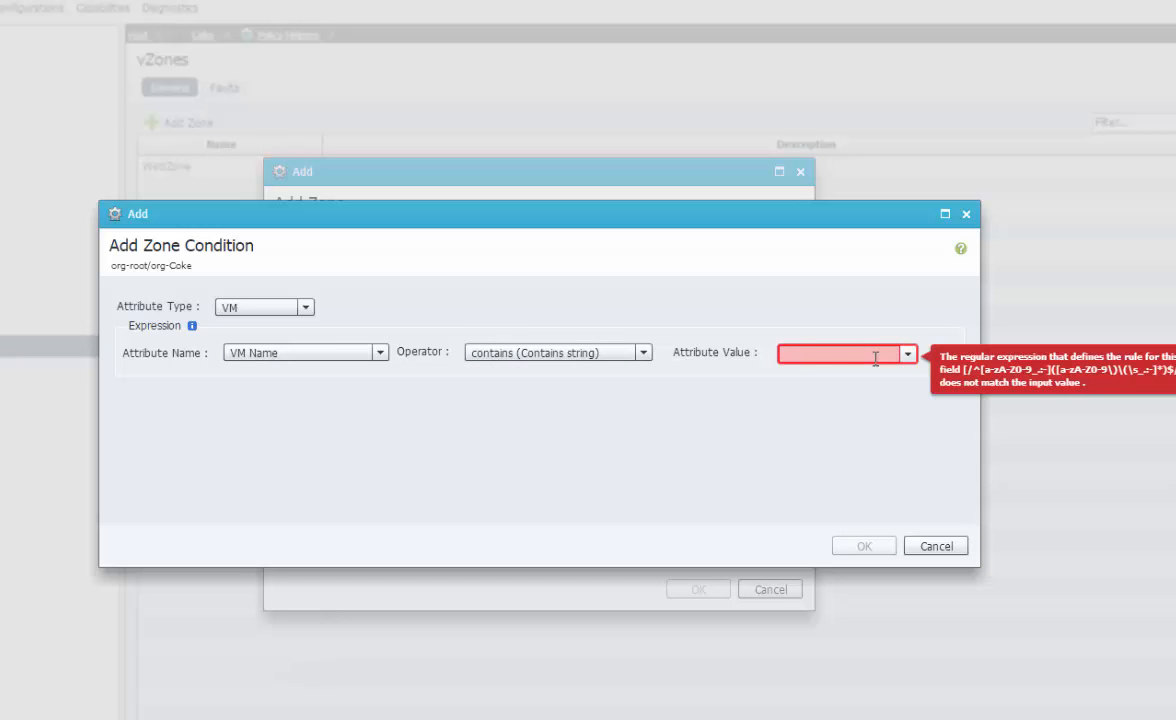
pyautogui.write('webl')
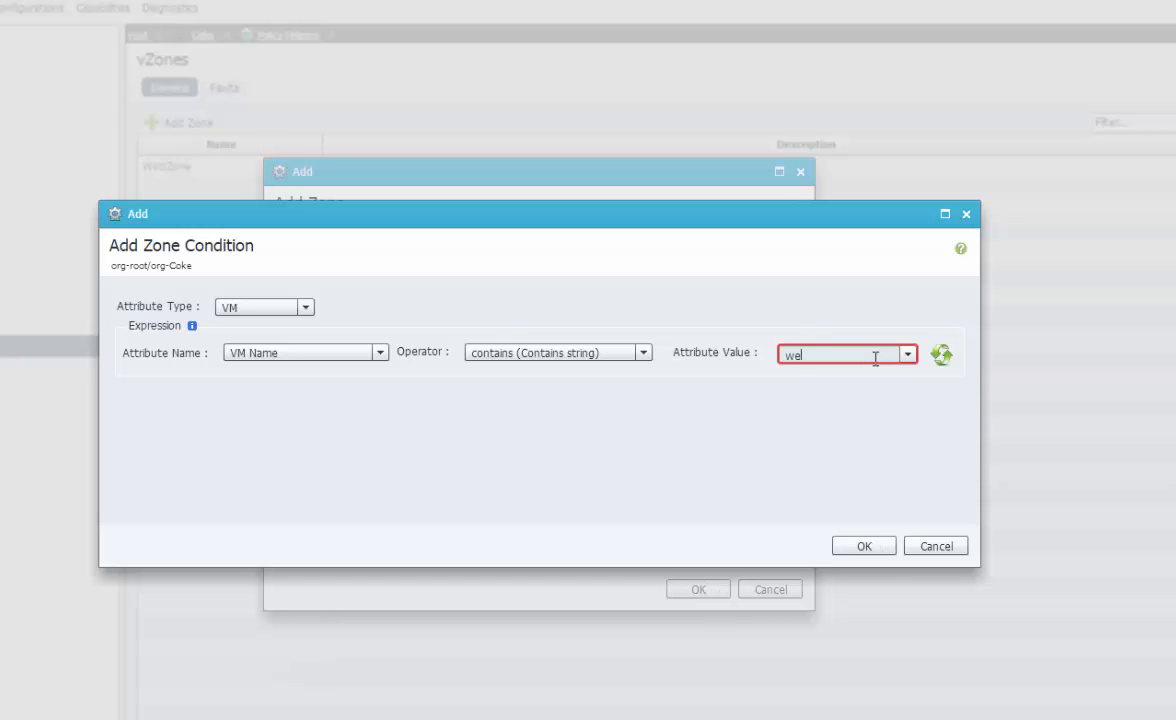
pyautogui.press('BackSpace')
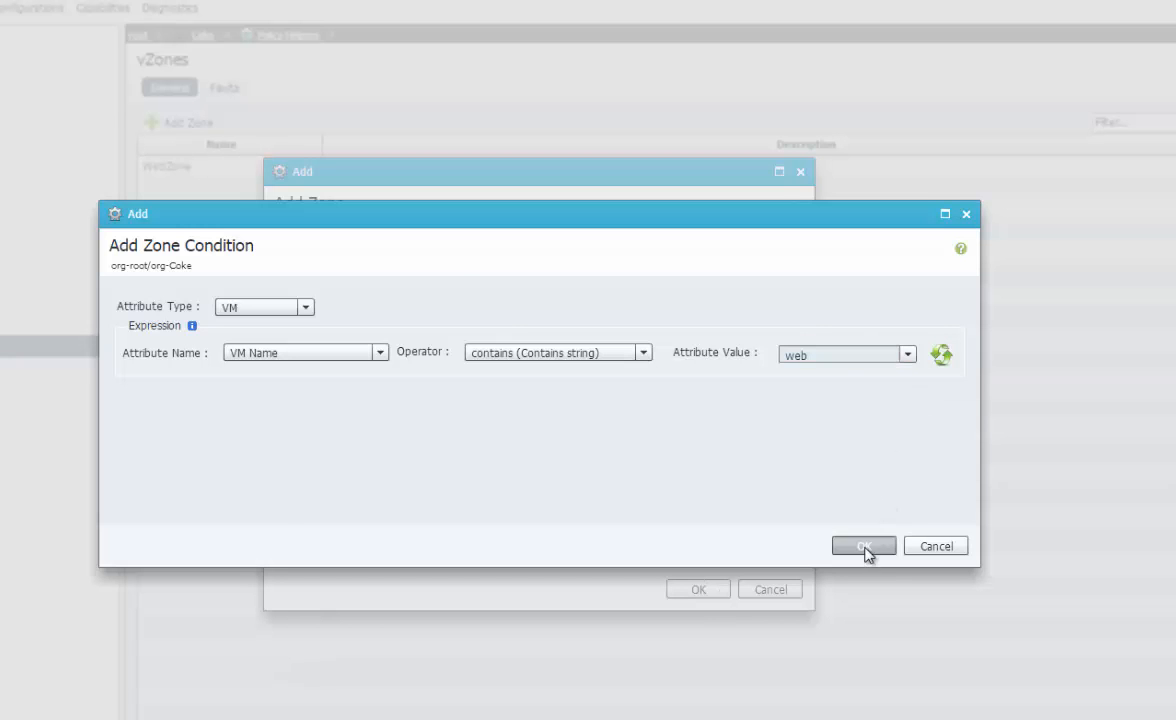
pyautogui.click(864, 548)
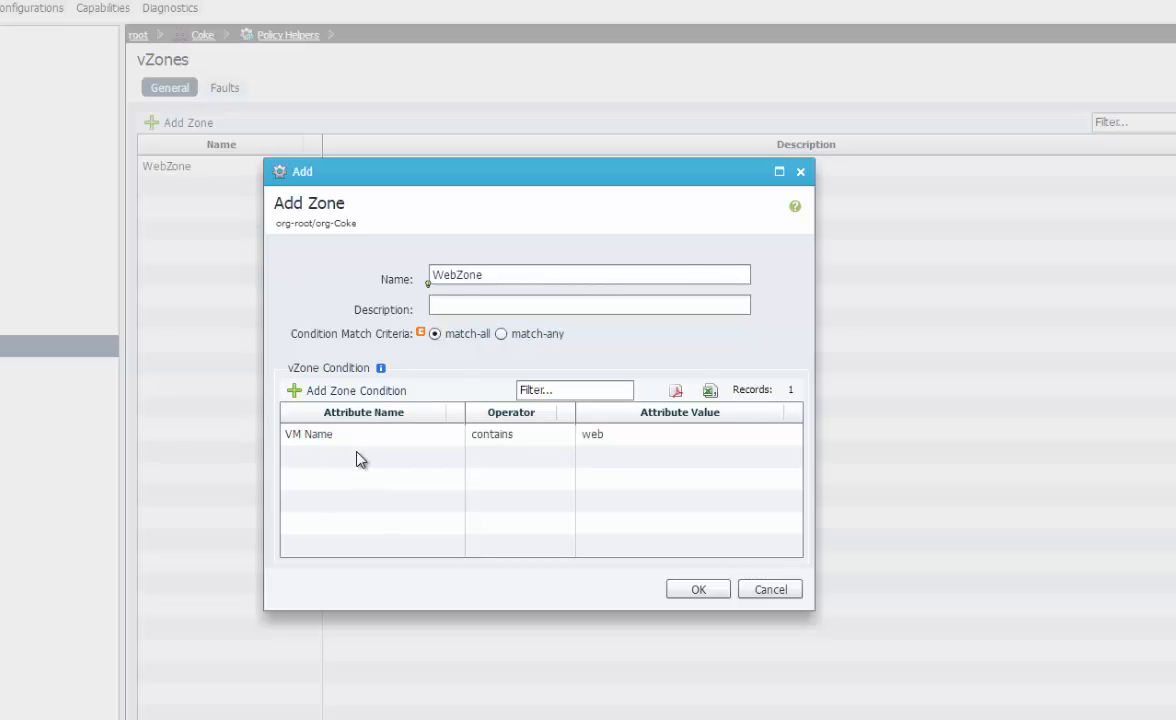
# Browse the User Defined and VM attribute types in a second zone condition
pyautogui.click(386, 400)
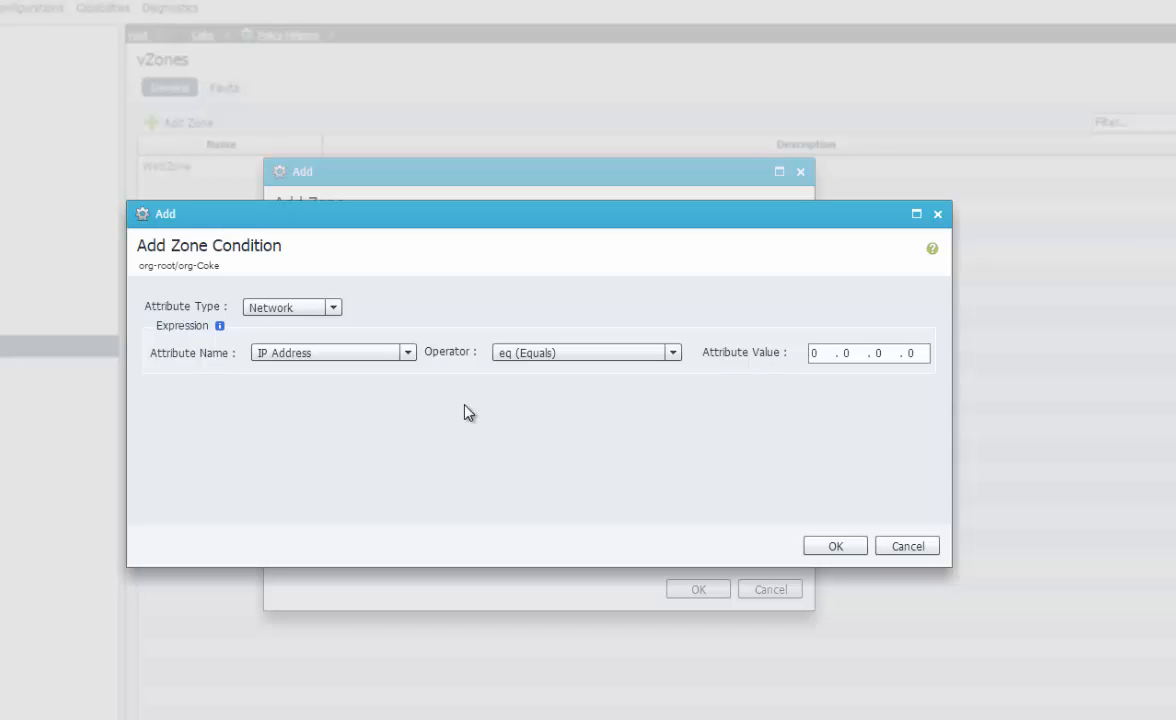
pyautogui.click(334, 307)
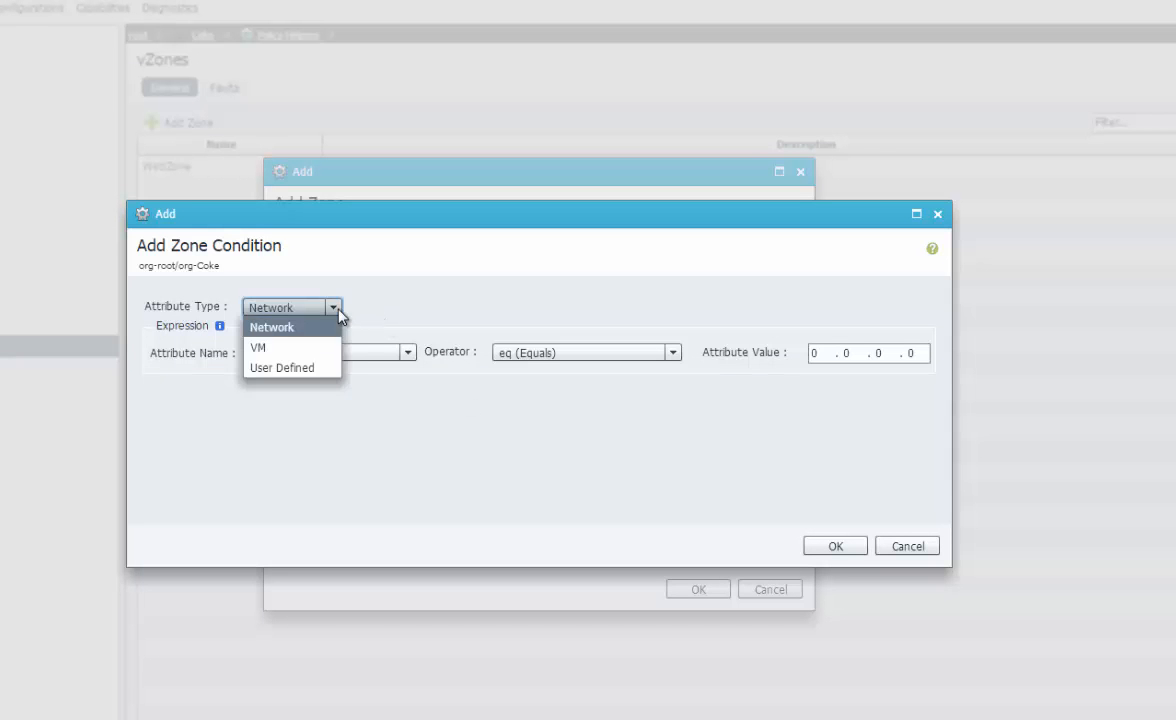
pyautogui.click(323, 369)
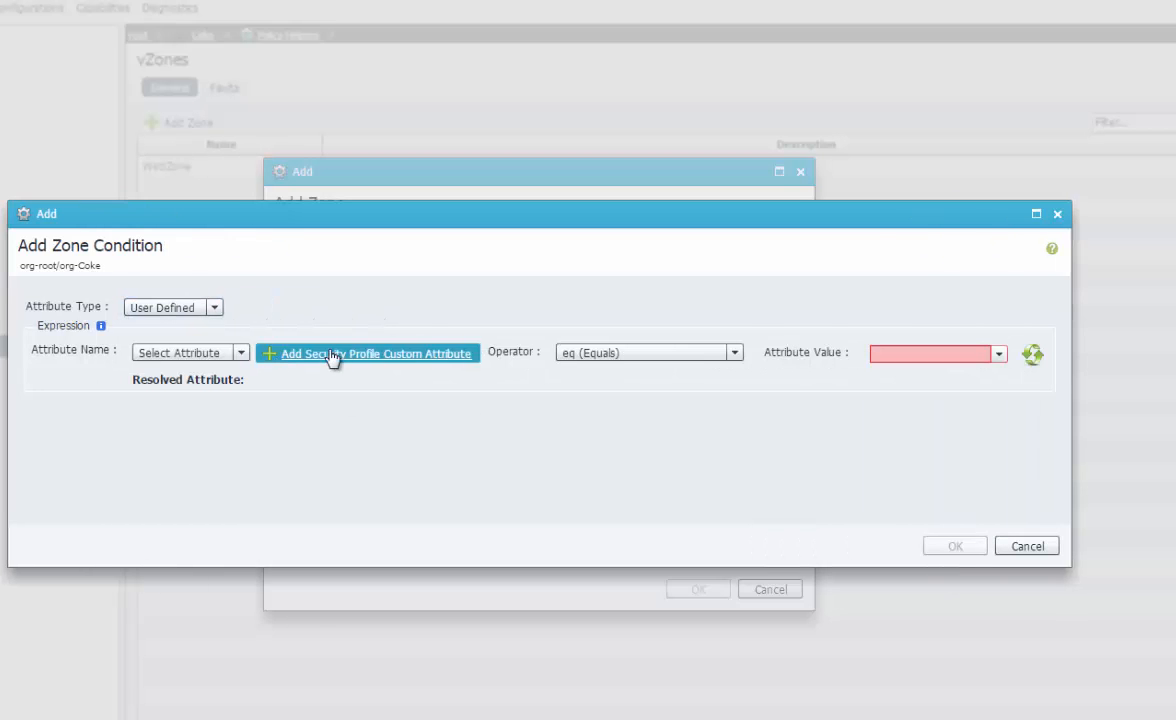
pyautogui.click(221, 354)
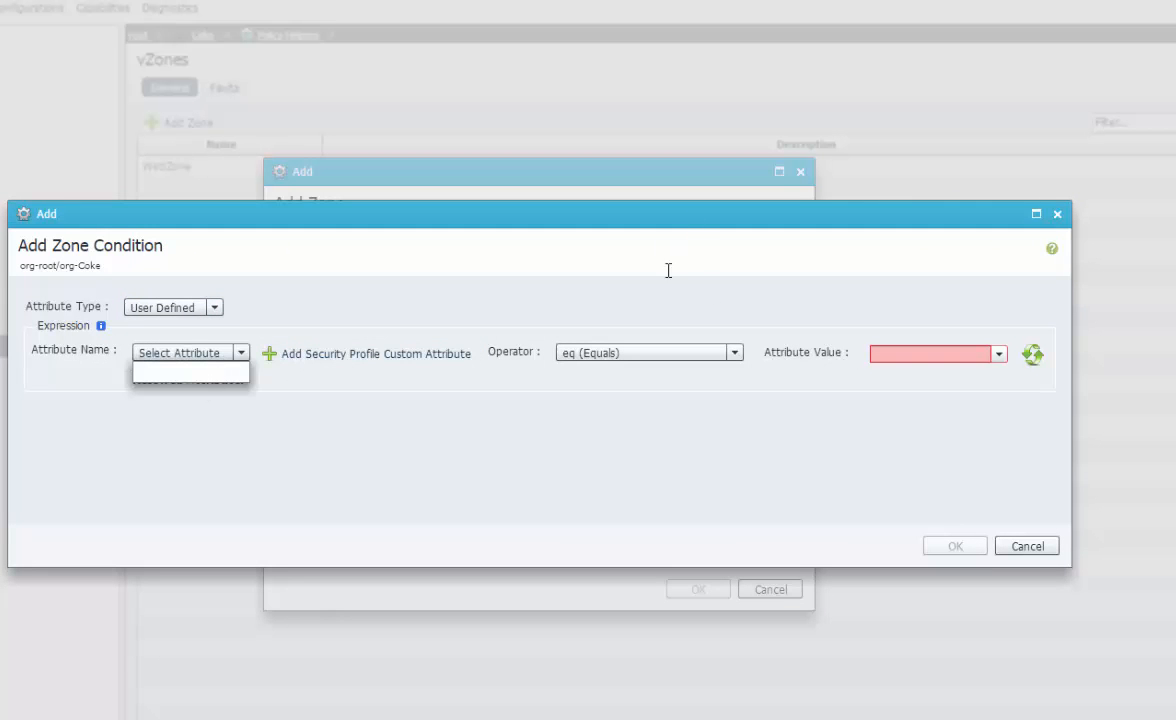
pyautogui.click(738, 300)
pyautogui.click(211, 307)
pyautogui.click(166, 343)
pyautogui.click(203, 352)
pyautogui.moveTo(291, 386)
pyautogui.mouseDown()
pyautogui.moveTo(295, 432)
pyautogui.moveTo(297, 381)
pyautogui.mouseUp()
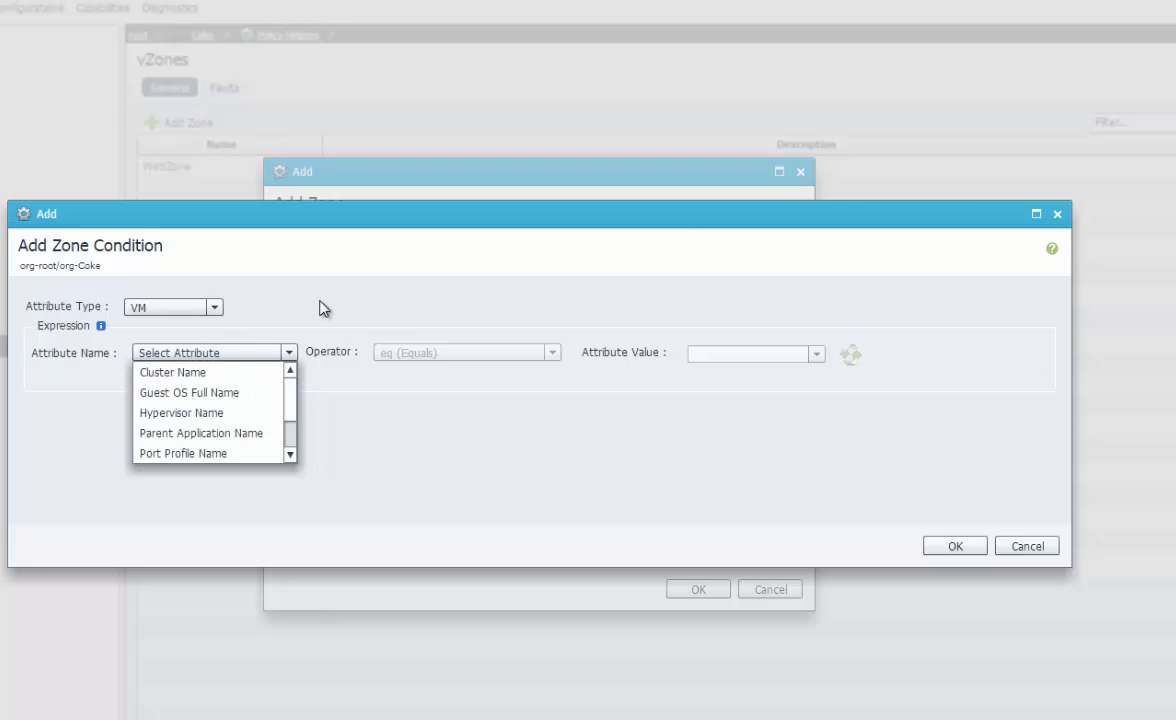
pyautogui.click(318, 305)
# Cancel the extra condition, save WebZone, and select it in the vZones list
pyautogui.click(1036, 546)
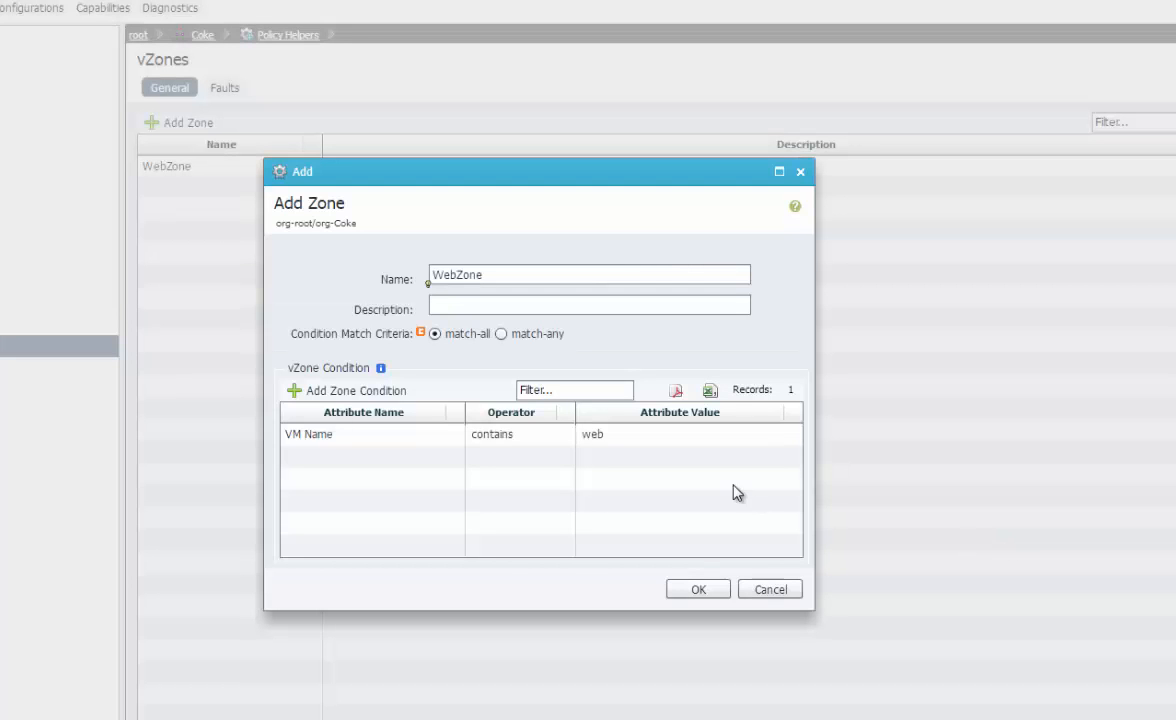
pyautogui.click(700, 592)
pyautogui.click(322, 167)
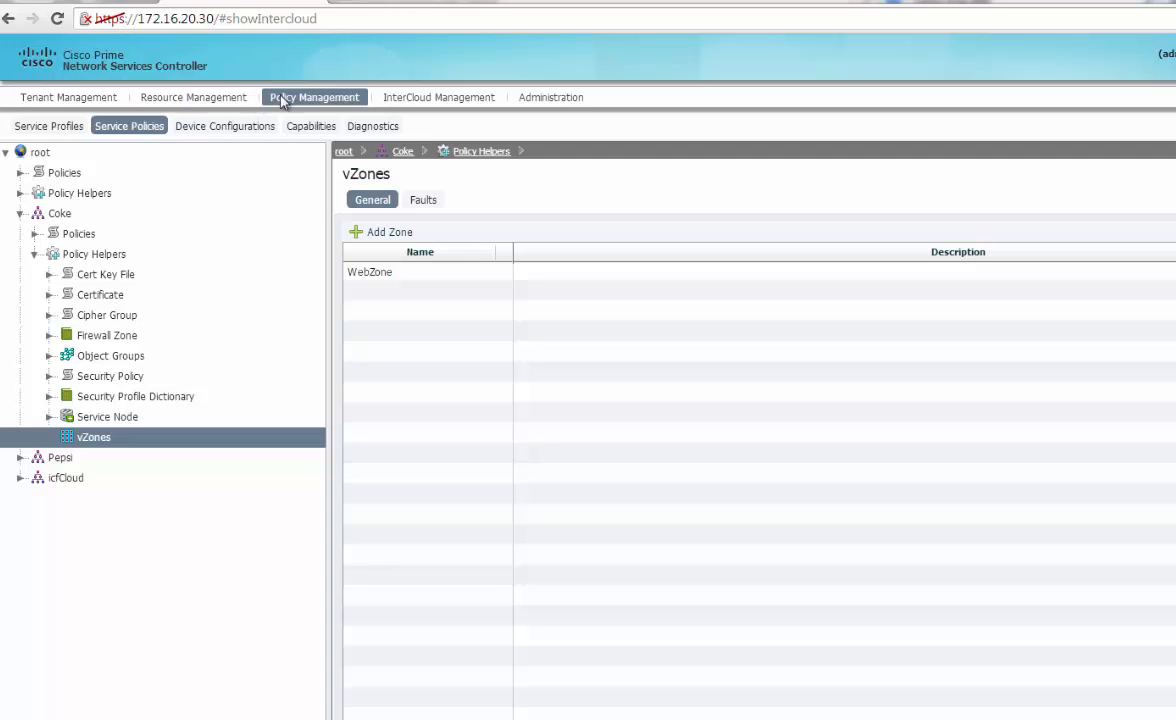
# Expand Coke > Compute Firewall in Service Profiles and start a new compute security profile
pyautogui.click(44, 130)
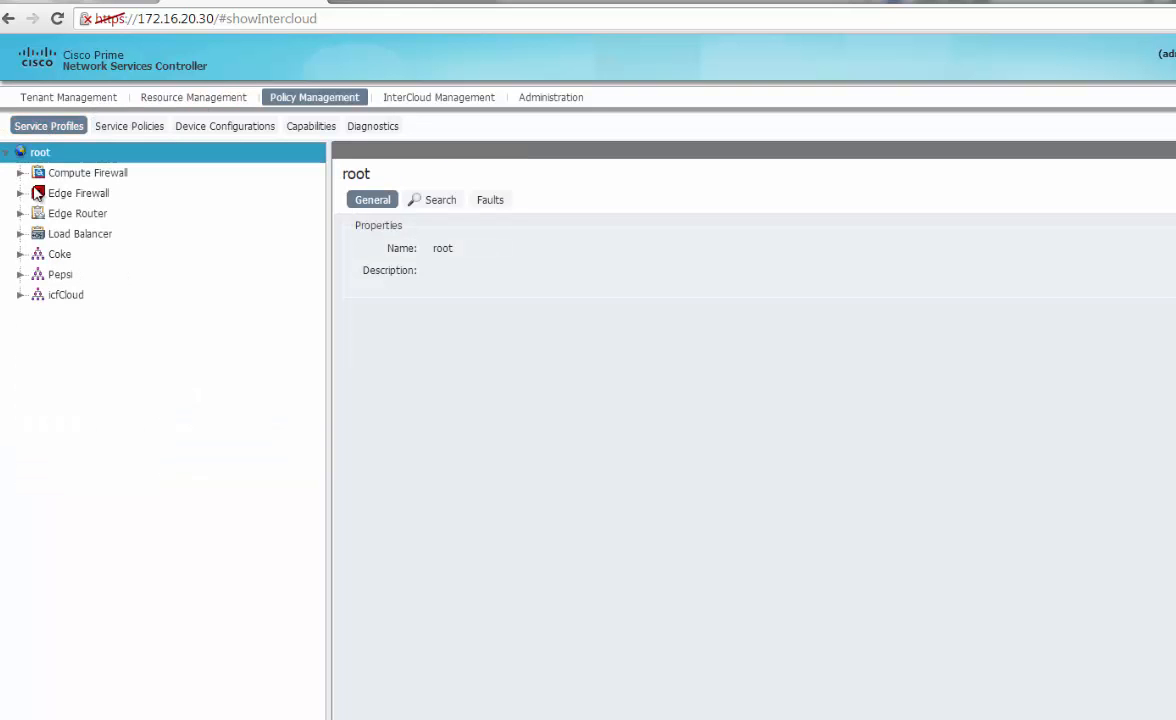
pyautogui.doubleClick(60, 254)
pyautogui.click(40, 335)
pyautogui.click(40, 315)
pyautogui.click(36, 278)
pyautogui.click(35, 276)
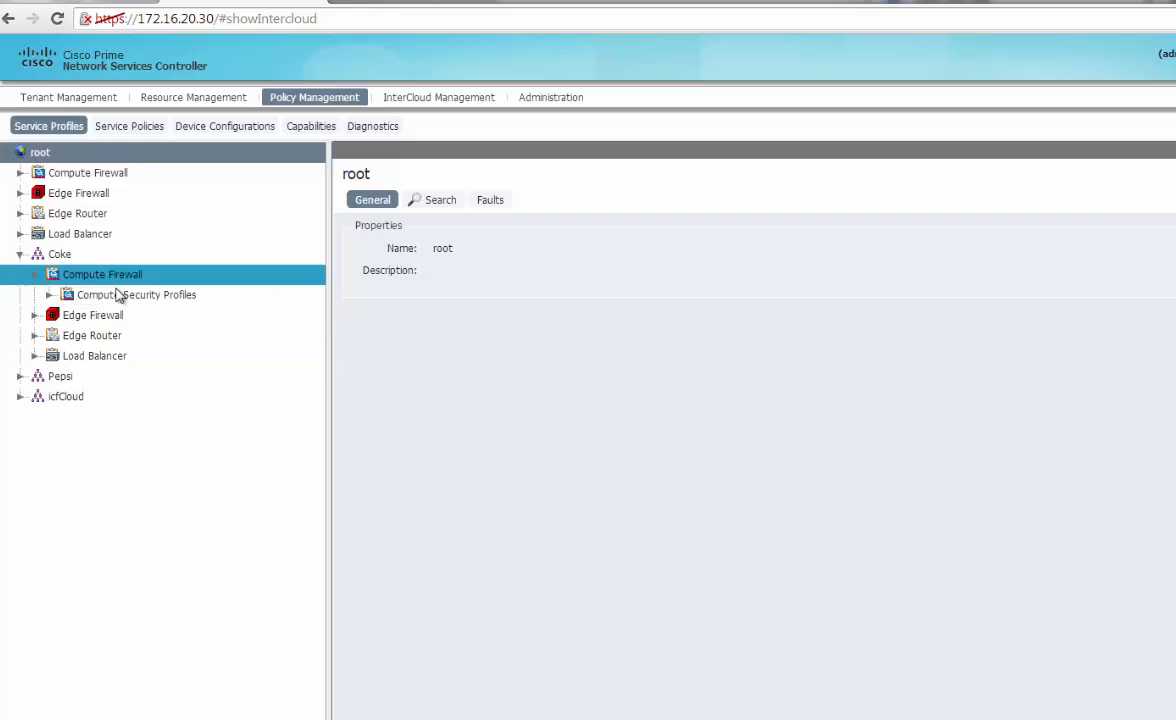
pyautogui.click(128, 295)
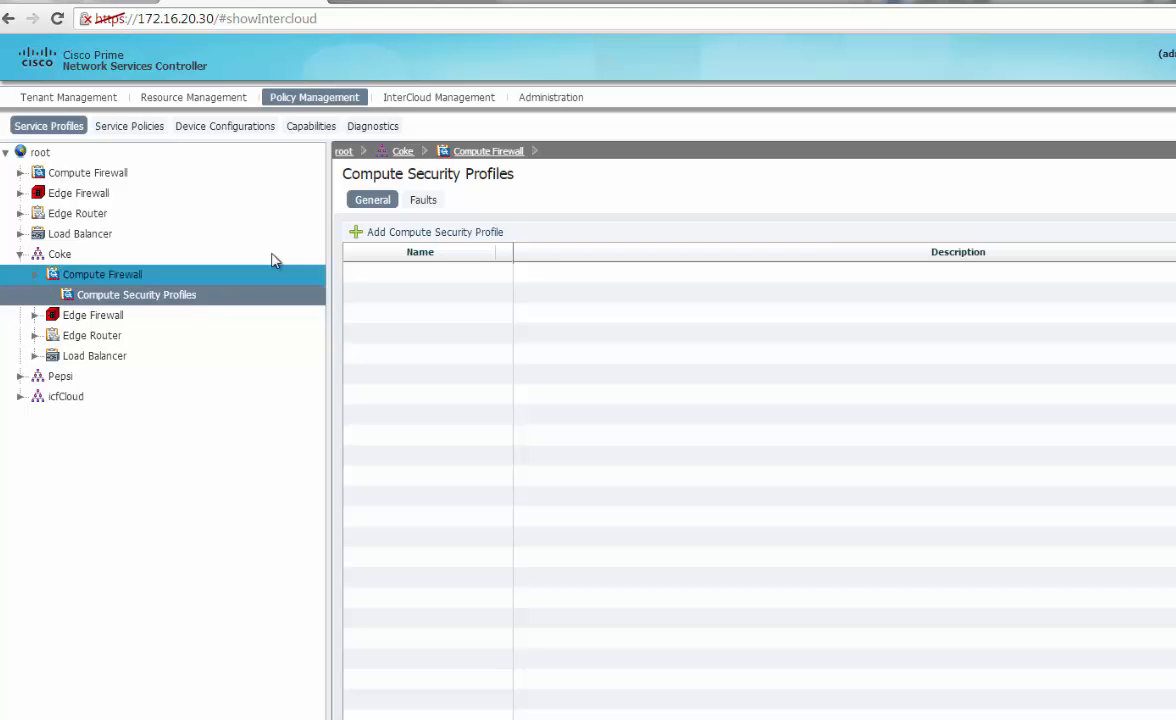
pyautogui.click(415, 237)
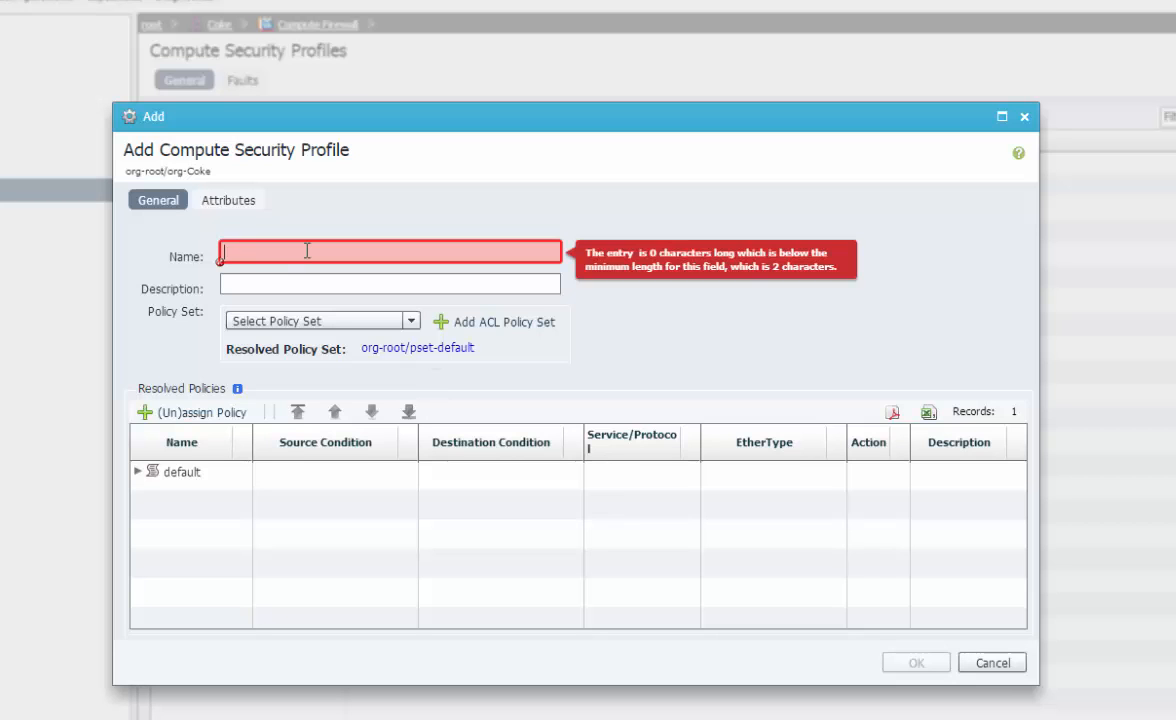
# Name the profile WebAccessPolicy, then start a new ACL policy set and cancel it
pyautogui.write('Web')
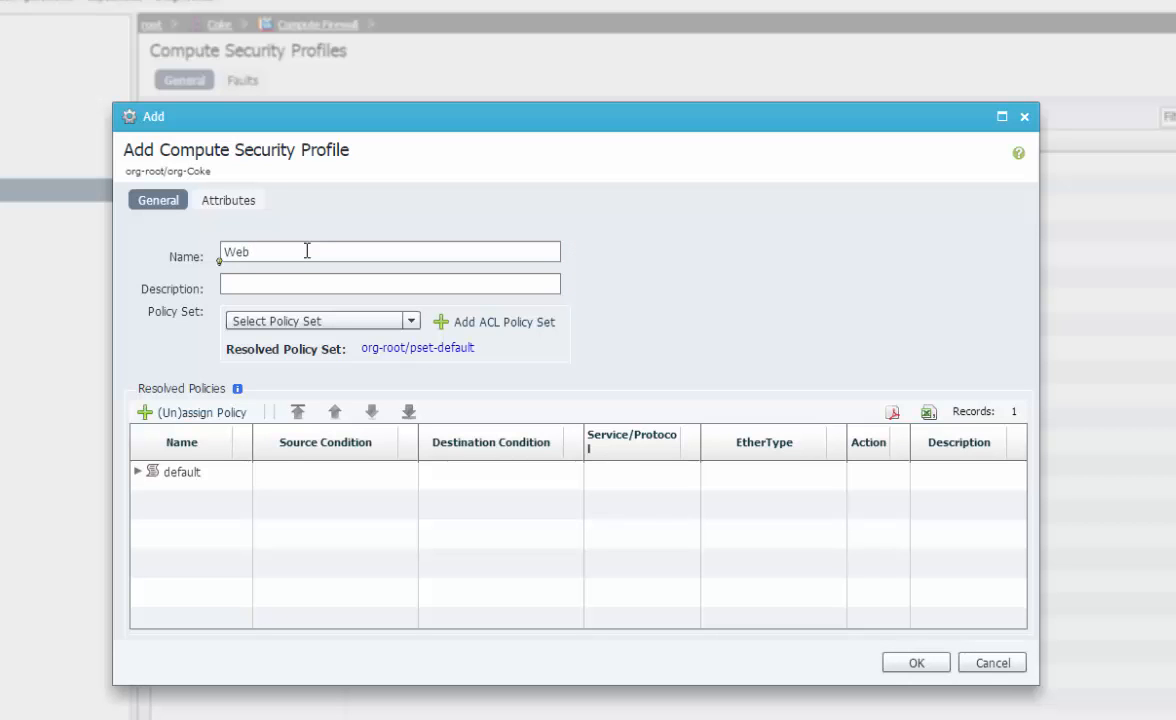
pyautogui.write('AccessPolicy')
pyautogui.click(331, 319)
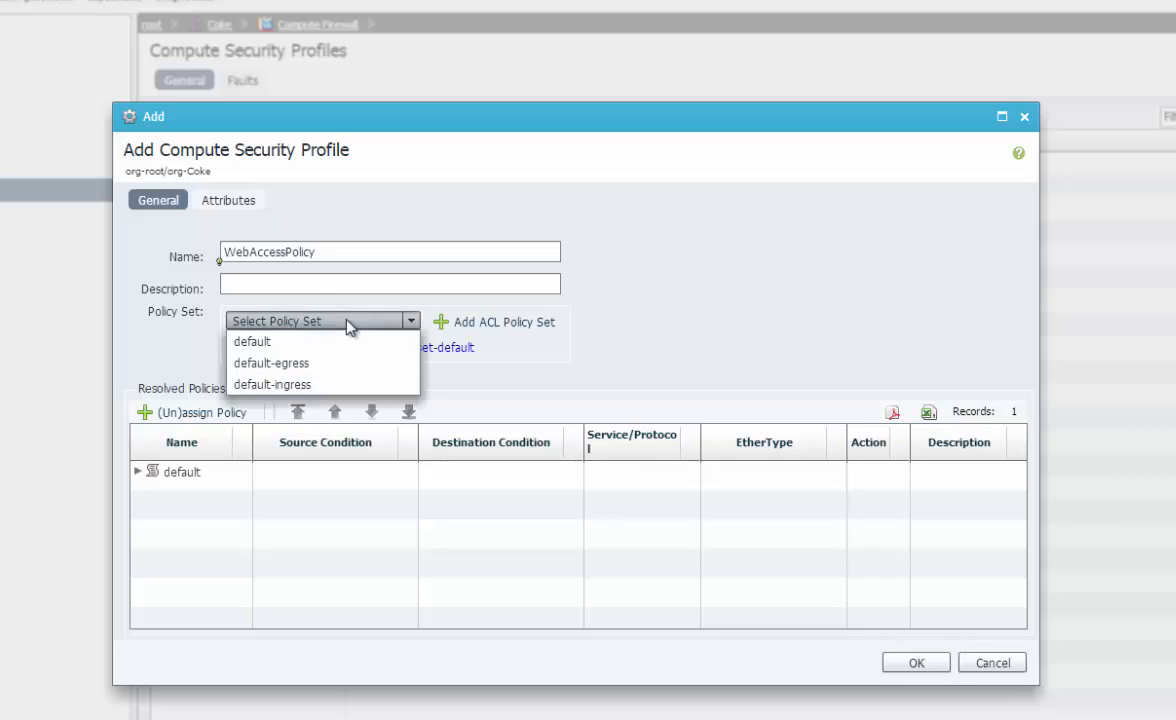
pyautogui.click(690, 331)
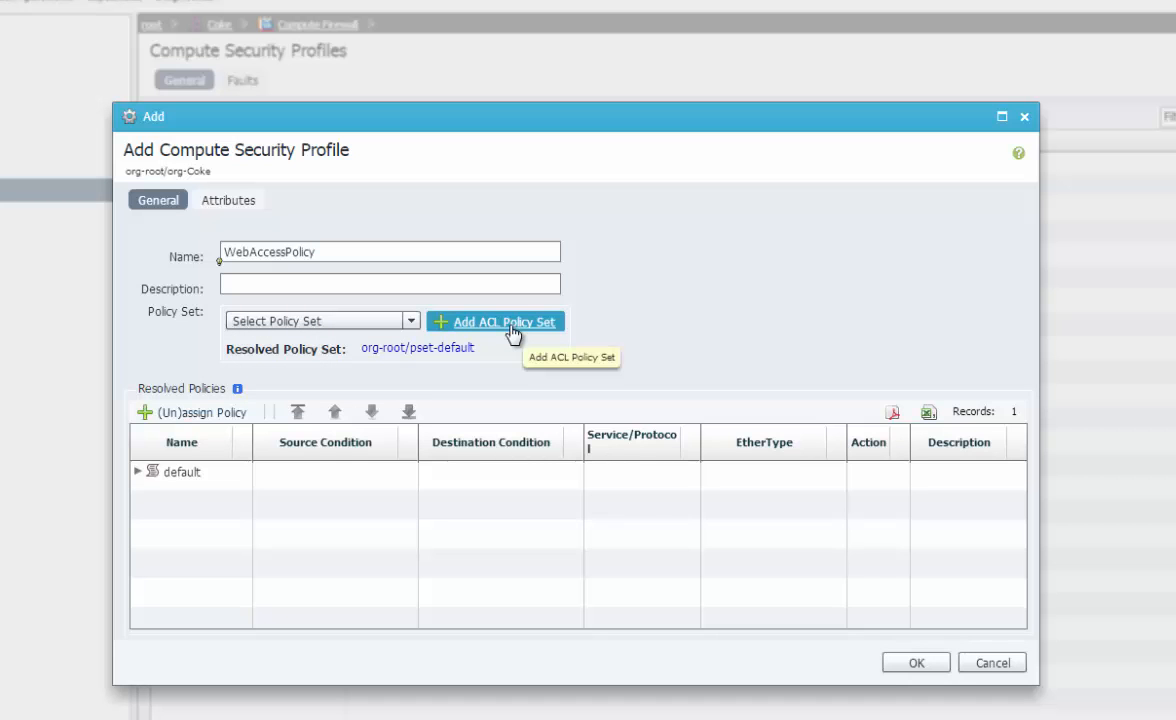
pyautogui.click(390, 321)
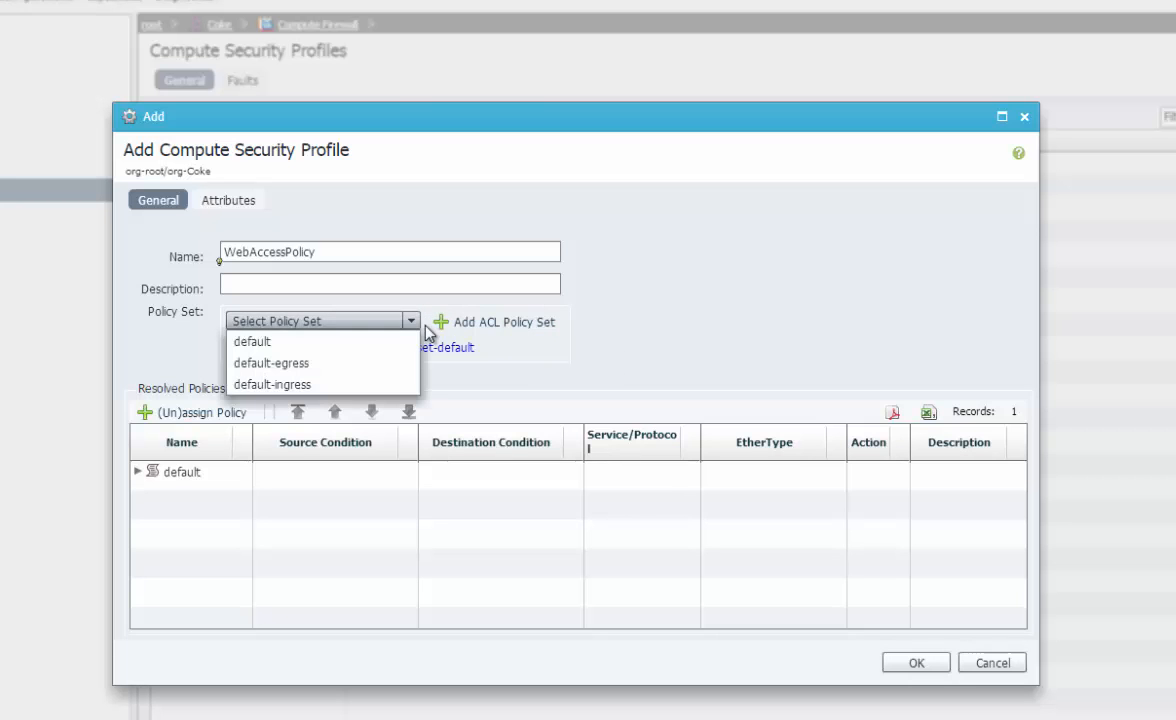
pyautogui.click(656, 362)
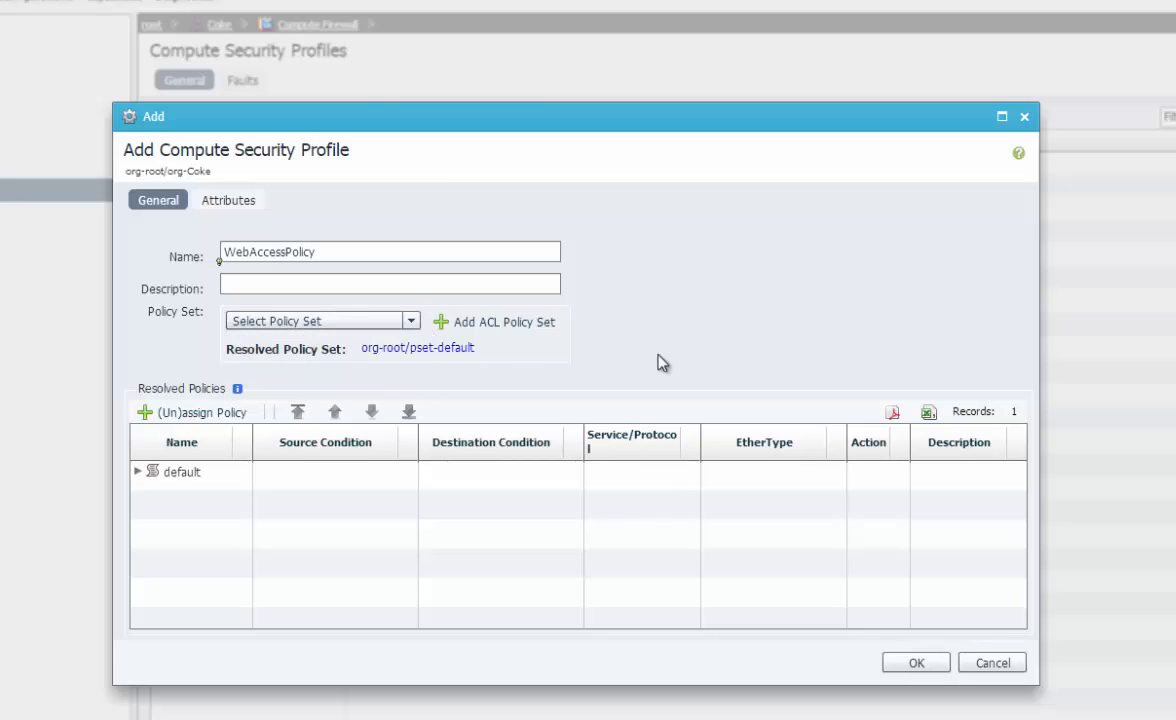
pyautogui.click(523, 330)
pyautogui.click(426, 252)
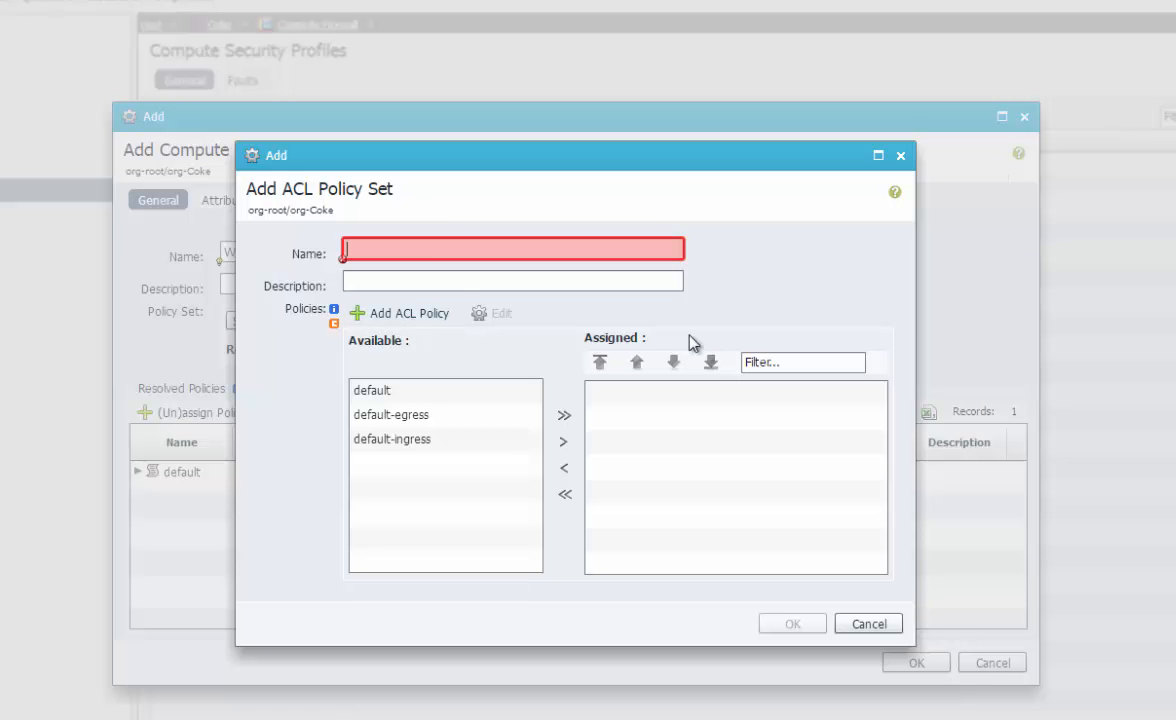
pyautogui.click(868, 624)
# Try the default-ingress and default policy sets, keep the original policies, and expand the default rule
pyautogui.click(278, 321)
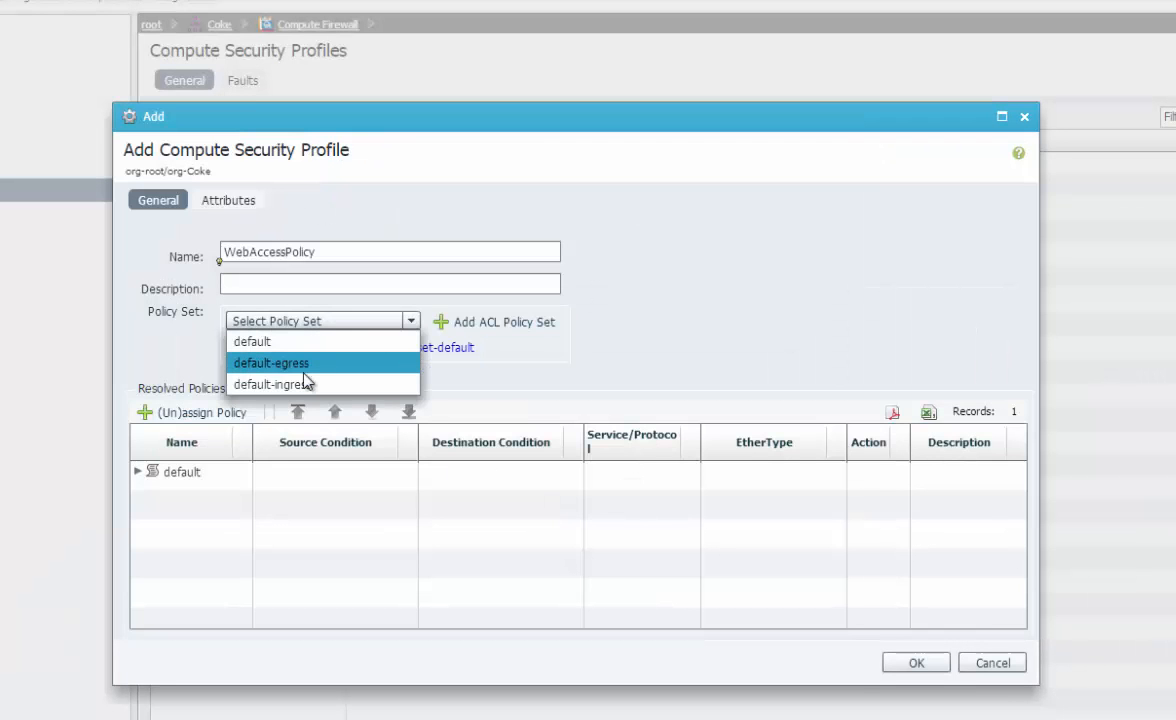
pyautogui.click(287, 385)
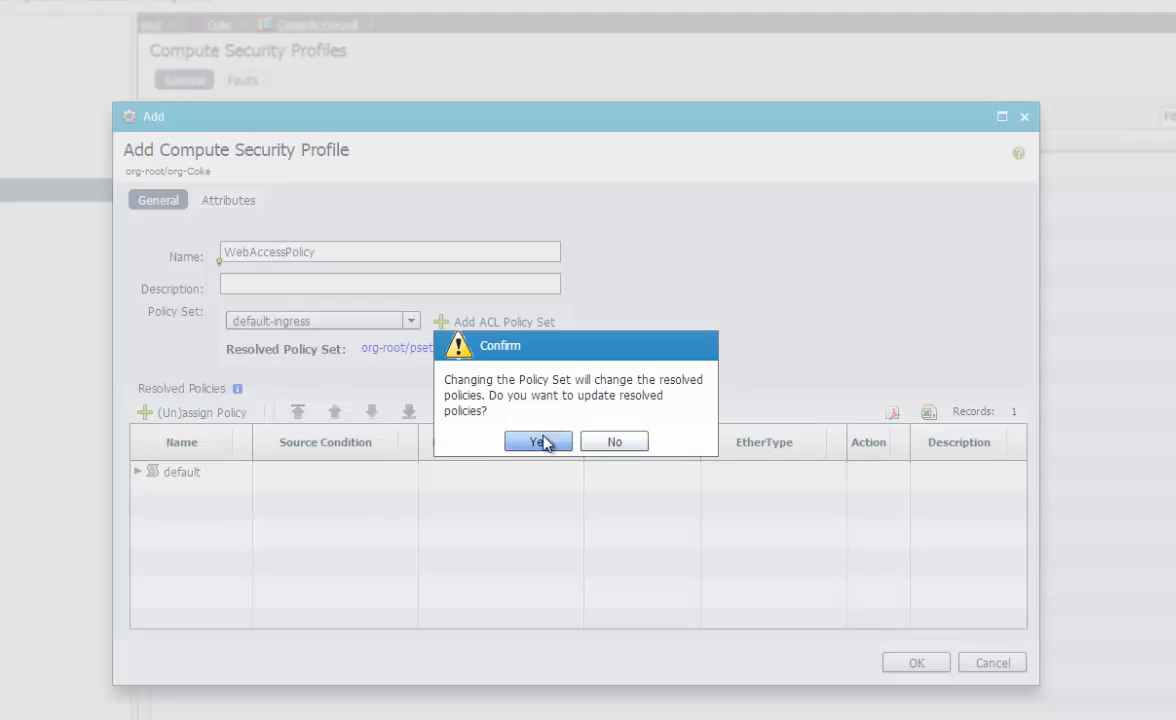
pyautogui.click(610, 441)
pyautogui.click(305, 320)
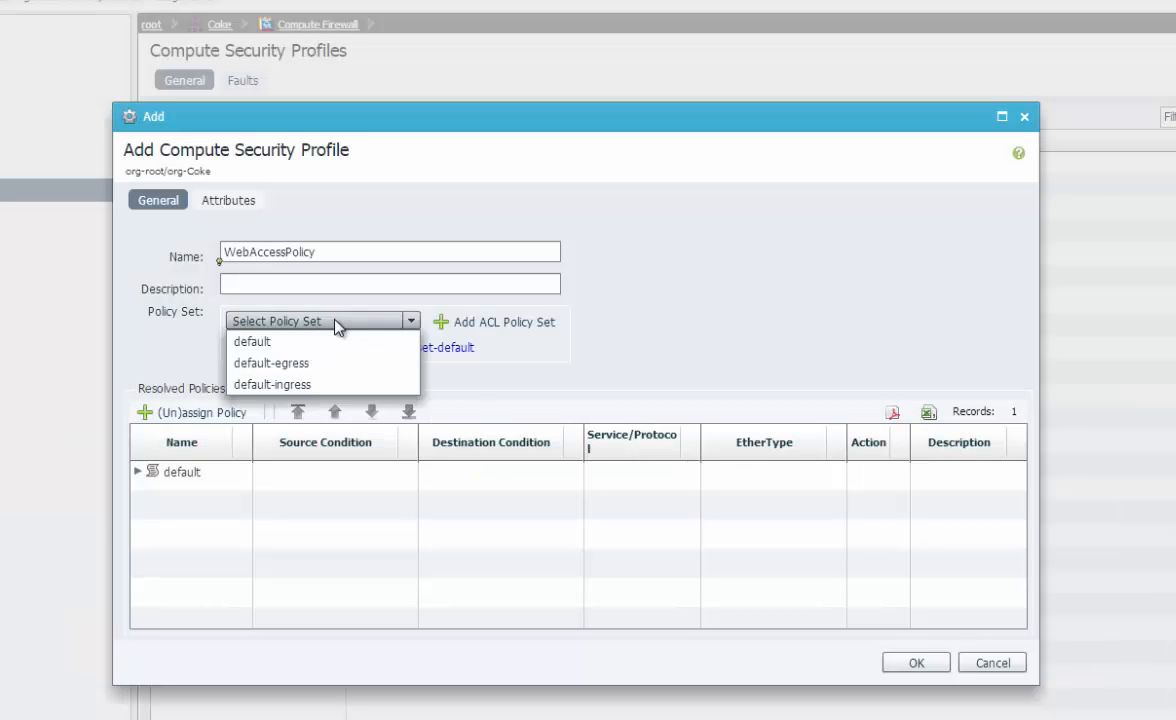
pyautogui.click(724, 349)
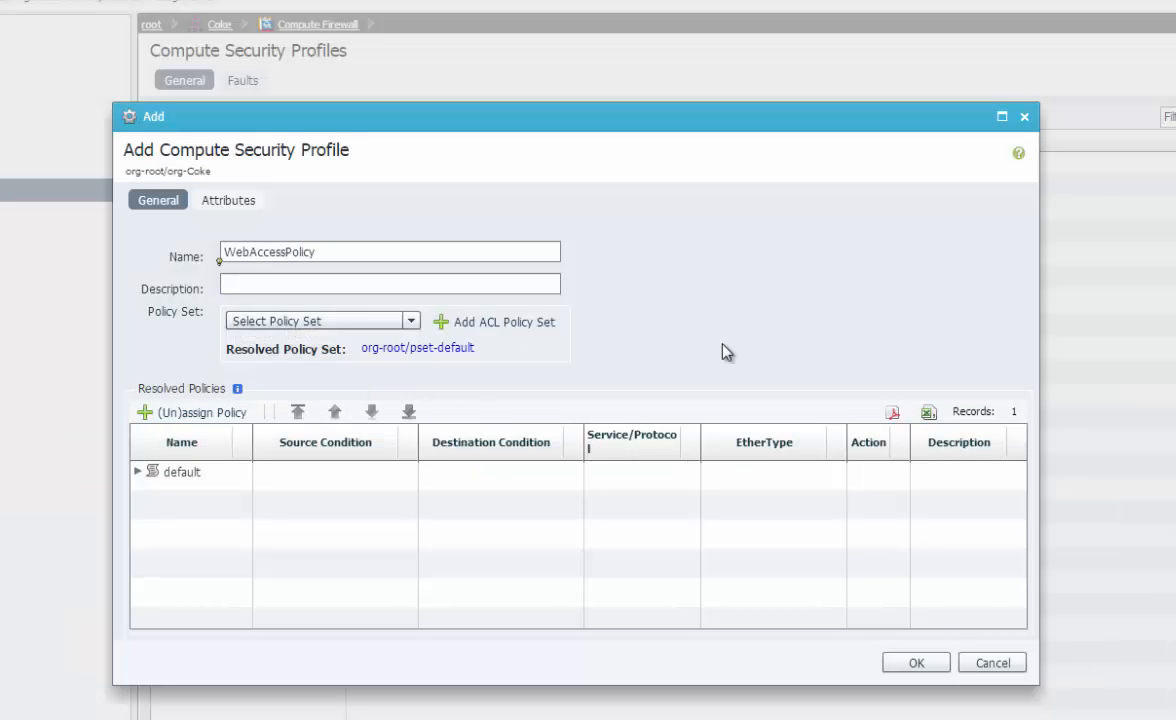
pyautogui.click(333, 324)
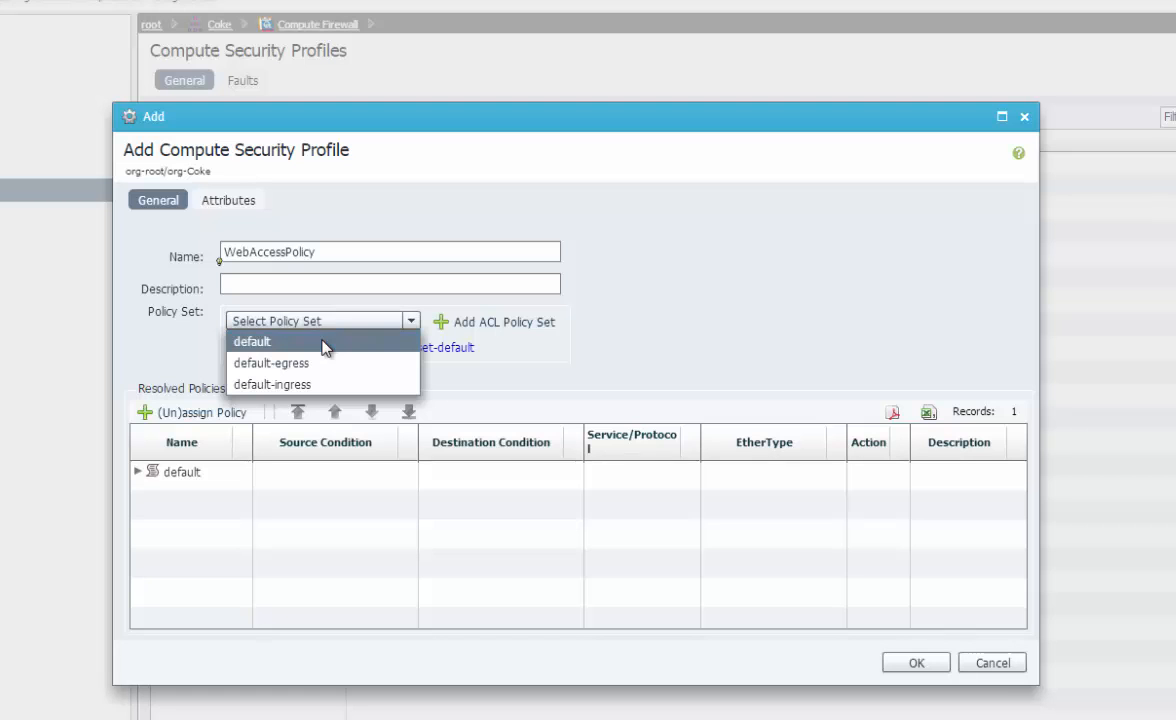
pyautogui.click(324, 342)
pyautogui.click(600, 443)
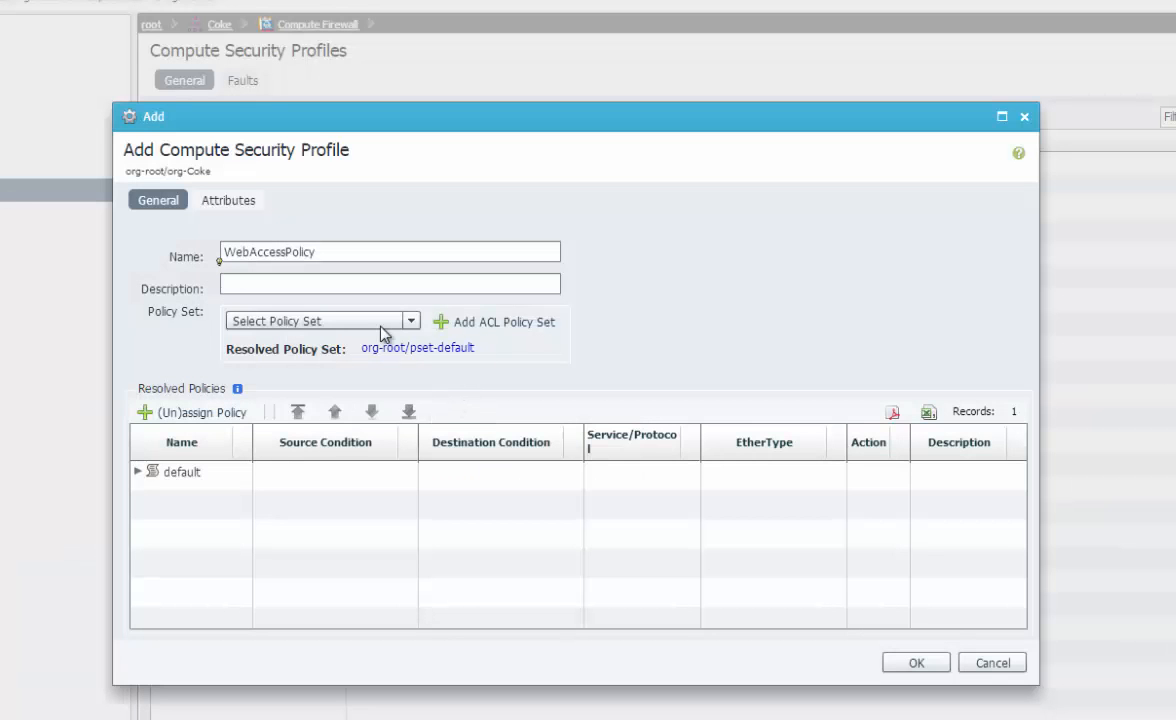
pyautogui.click(152, 480)
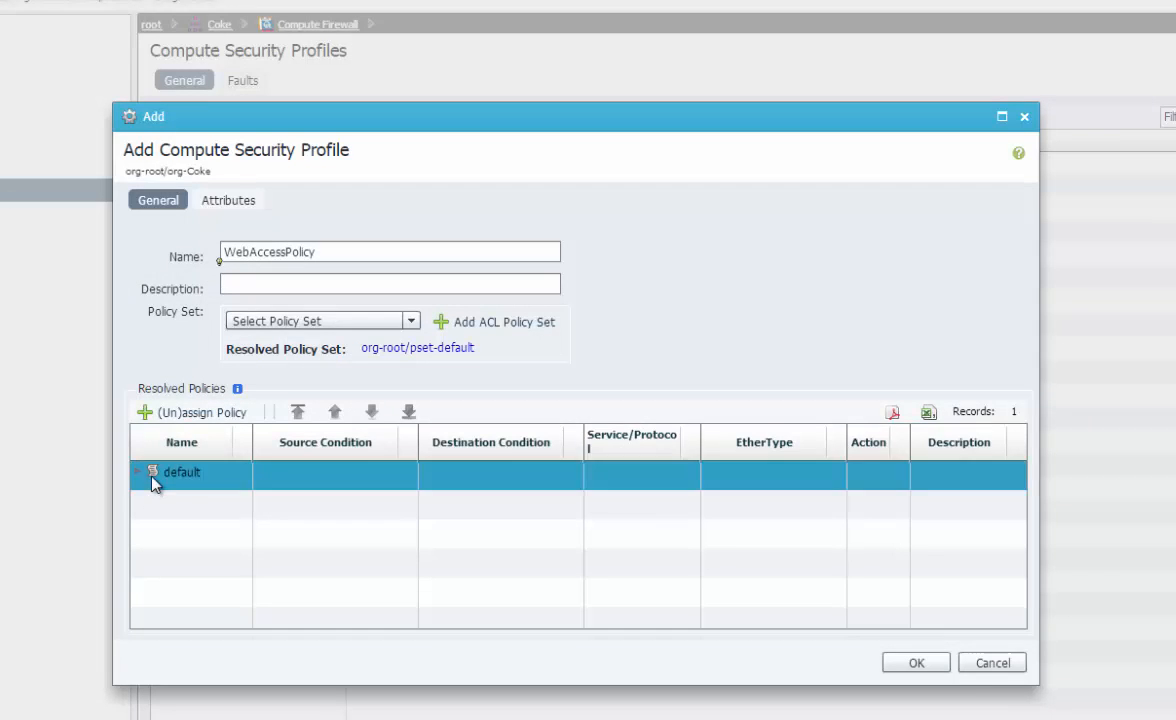
pyautogui.click(139, 477)
pyautogui.click(236, 516)
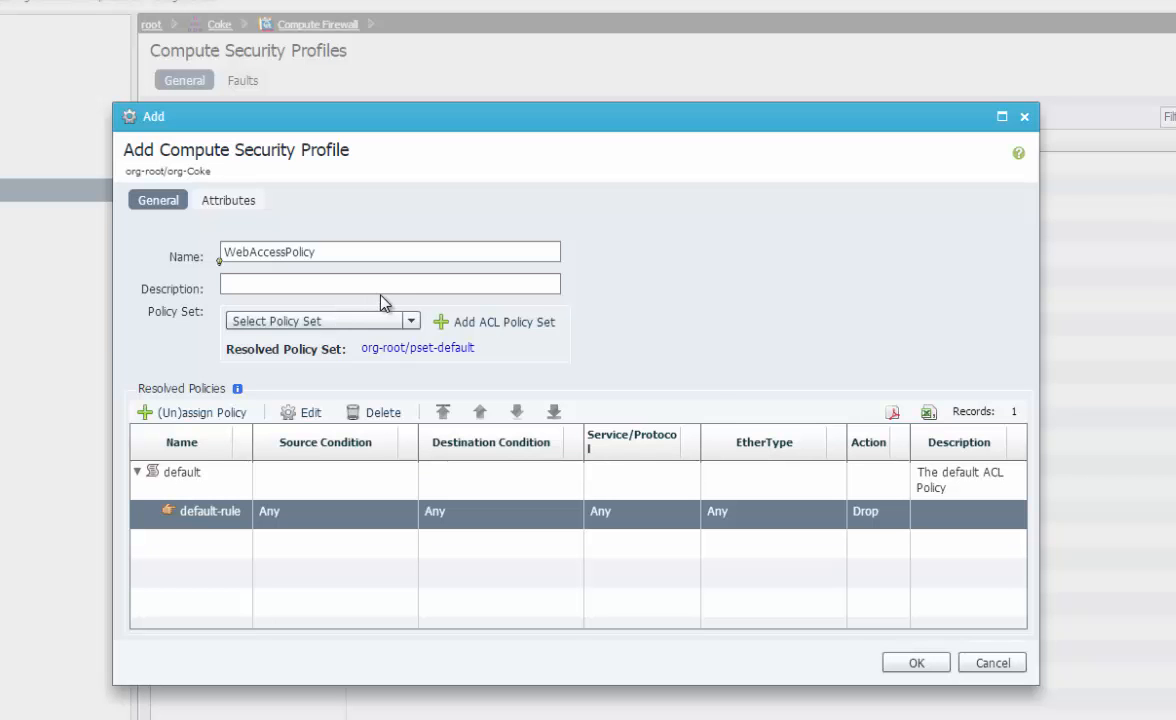
# Create ACL policy set ApptoWeb and begin an ACL policy in it named PermitApptoWeb
pyautogui.click(499, 331)
pyautogui.click(425, 256)
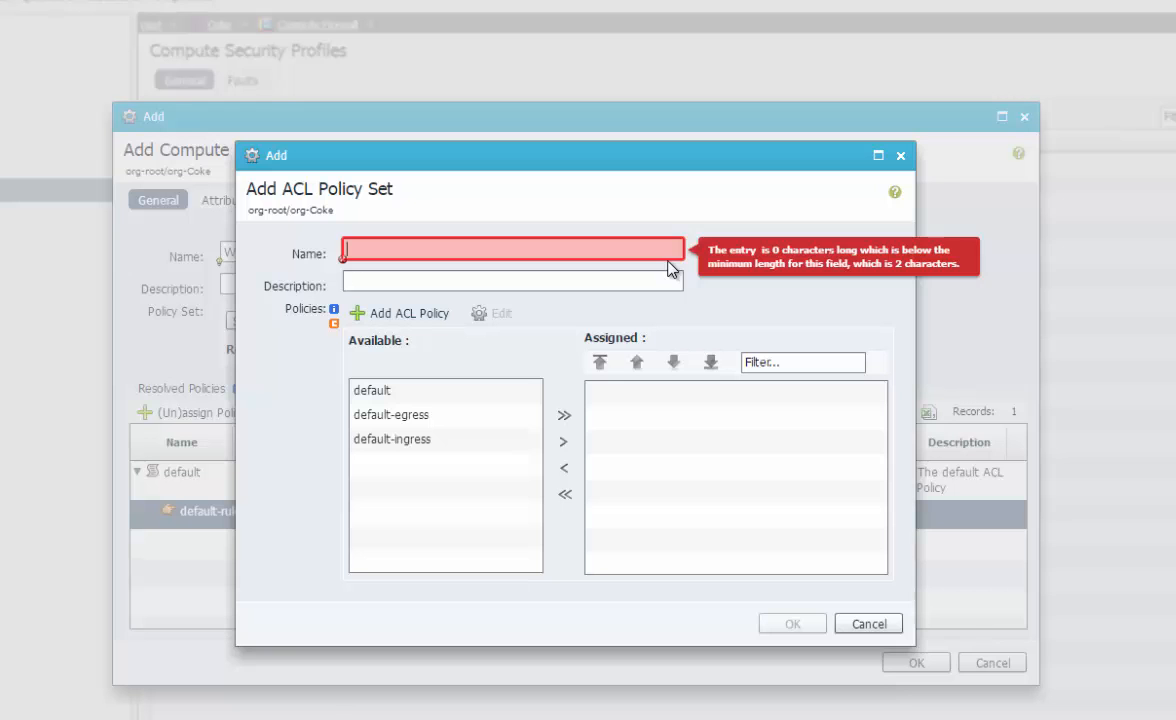
pyautogui.write('ApptoWeb')
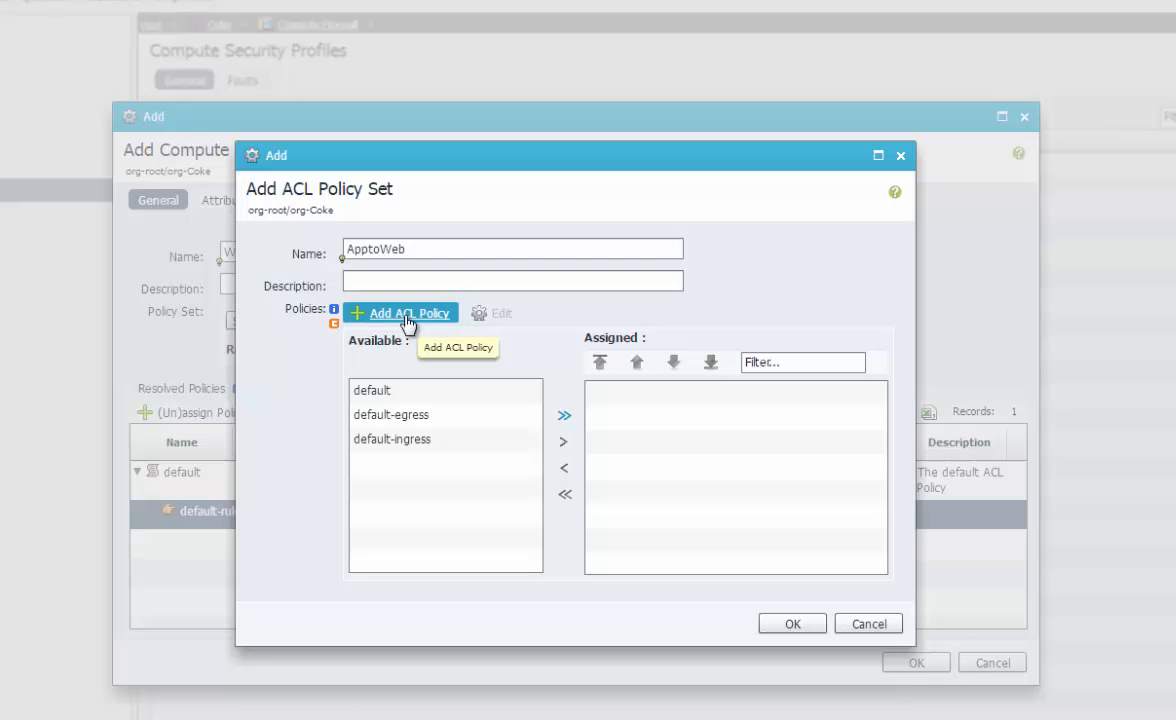
pyautogui.click(407, 314)
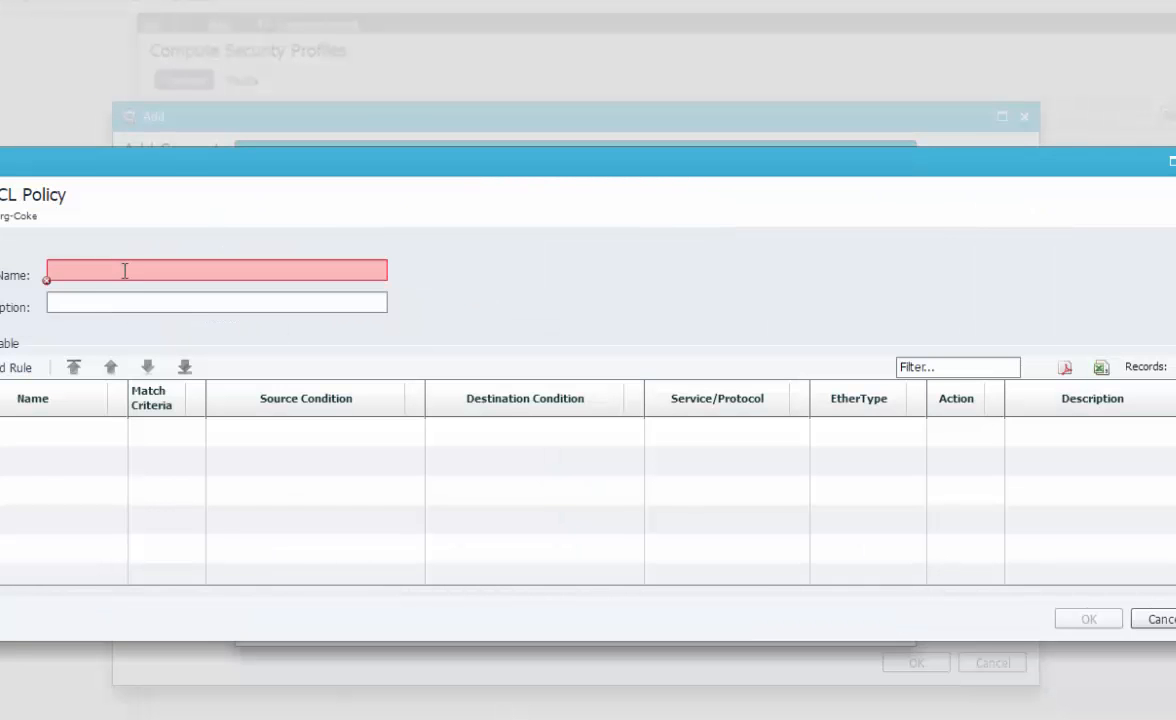
pyautogui.click(125, 271)
pyautogui.write('Permit')
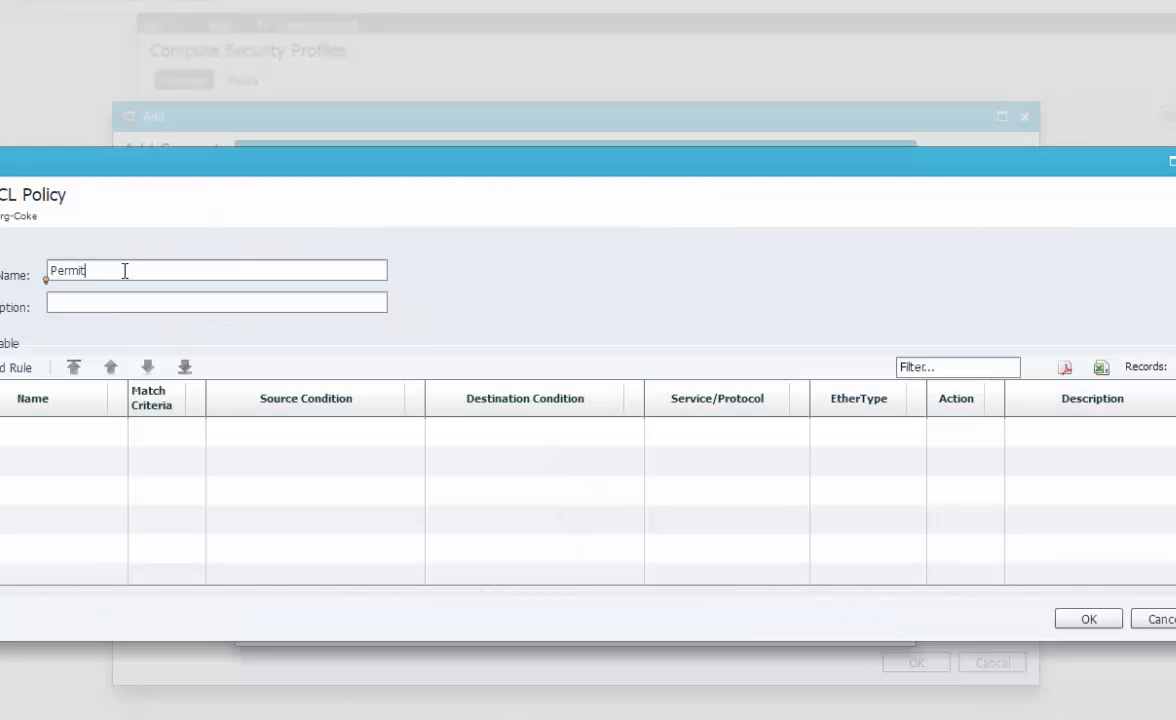
pyautogui.write('ApptoWeb')
# Add a permit rule named SSH-Access with logging left off
pyautogui.click(10, 367)
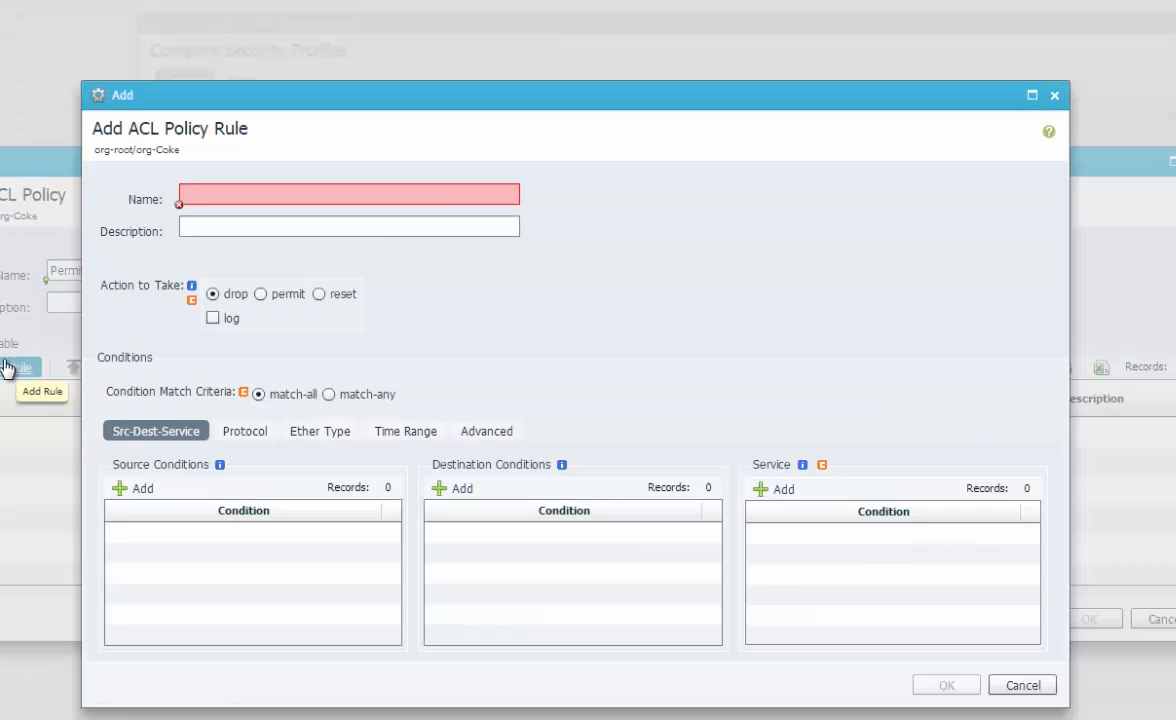
pyautogui.click(285, 195)
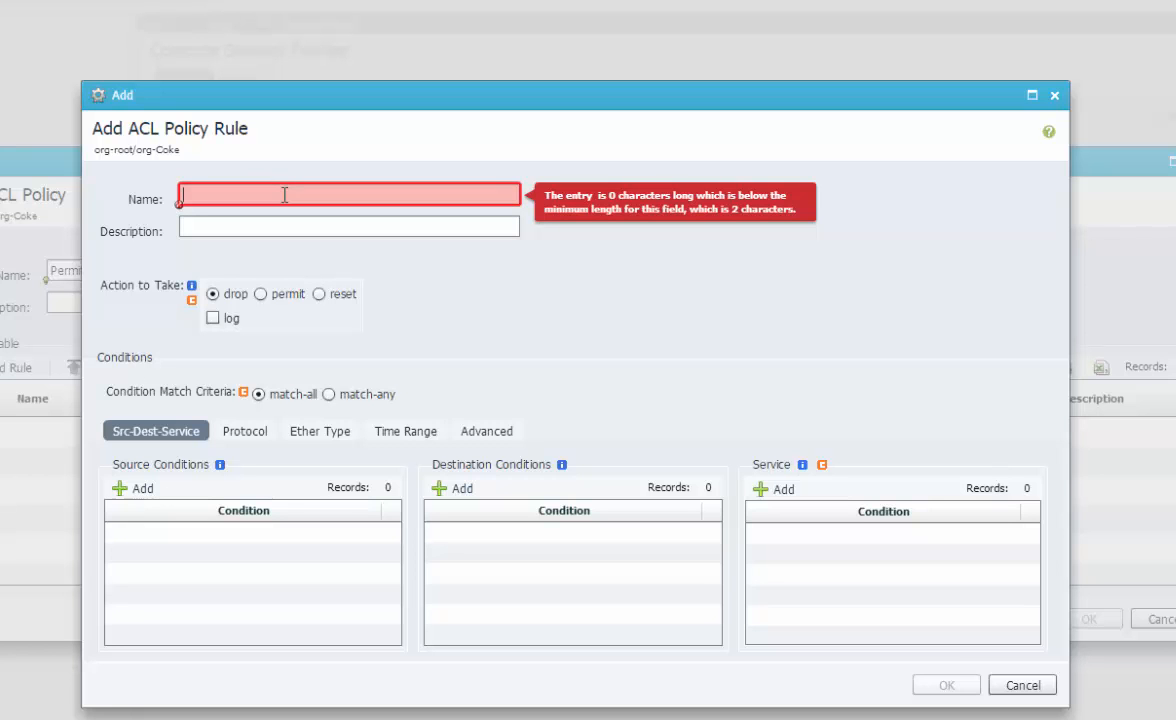
pyautogui.write('enable')
pyautogui.press('BackSpace')
pyautogui.press('BackSpace')
pyautogui.press('BackSpace')
pyautogui.press('BackSpace')
pyautogui.press('BackSpace')
pyautogui.press('BackSpace')
pyautogui.press('BackSpace')
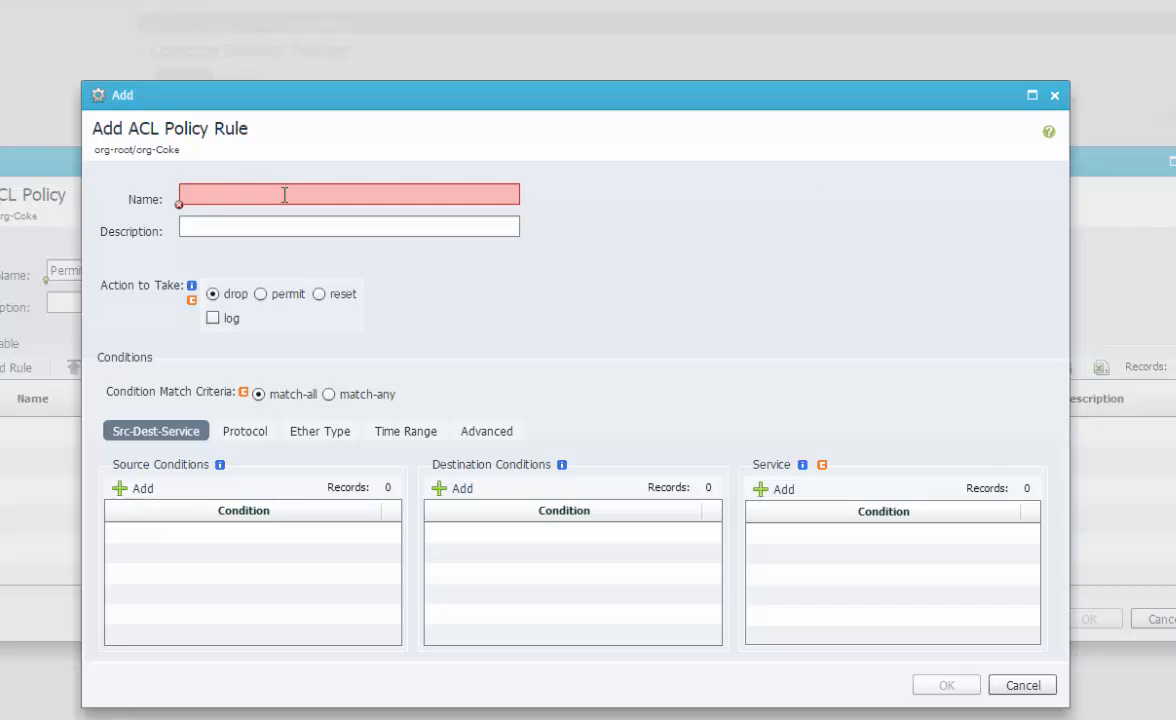
pyautogui.write('A')
pyautogui.press('BackSpace')
pyautogui.write('SSH')
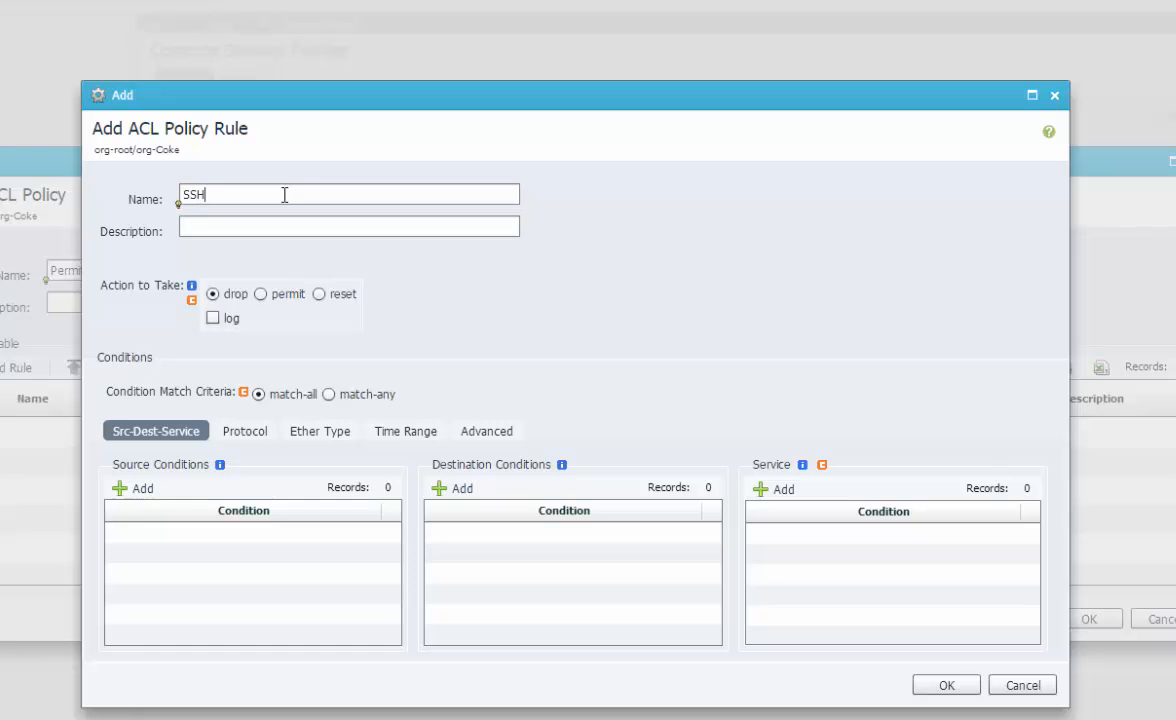
pyautogui.write('-Access')
pyautogui.click(261, 295)
pyautogui.click(212, 318)
pyautogui.click(212, 318)
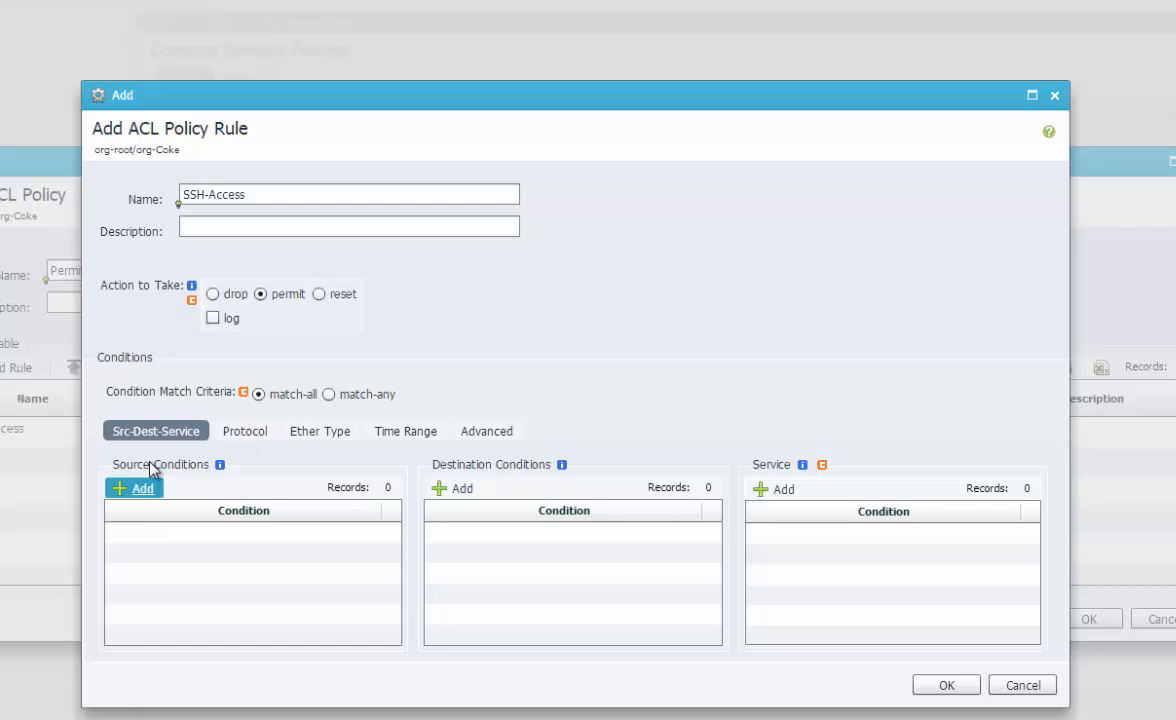
pyautogui.click(248, 434)
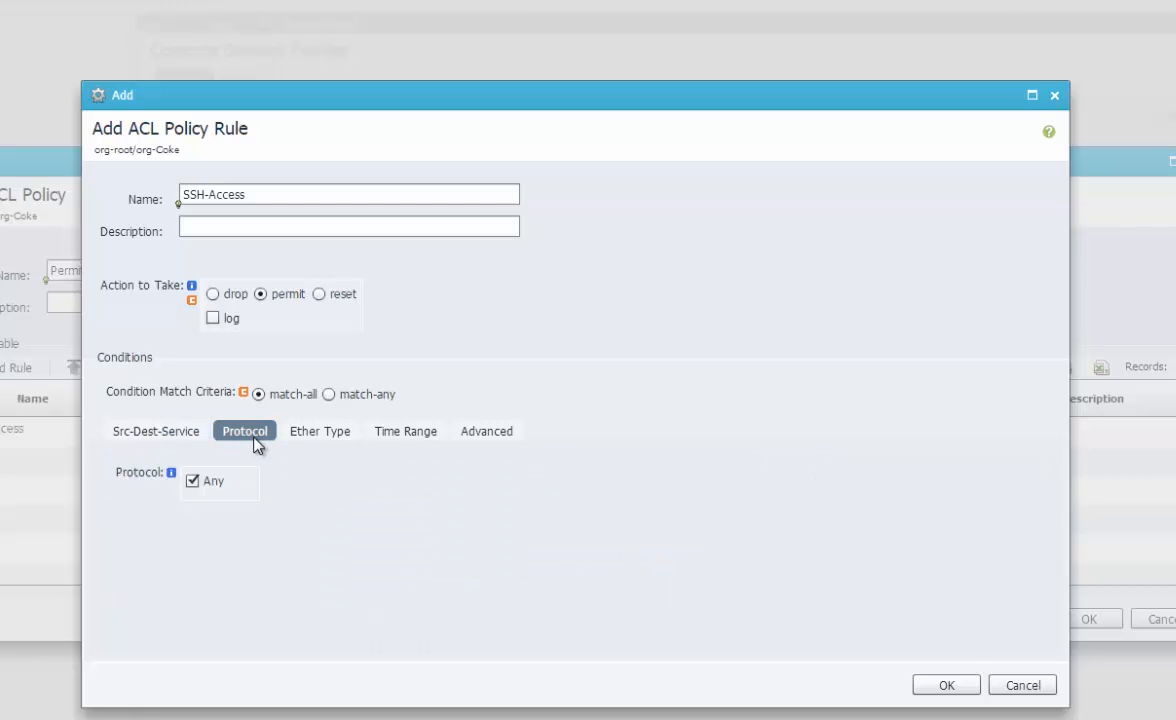
pyautogui.click(295, 438)
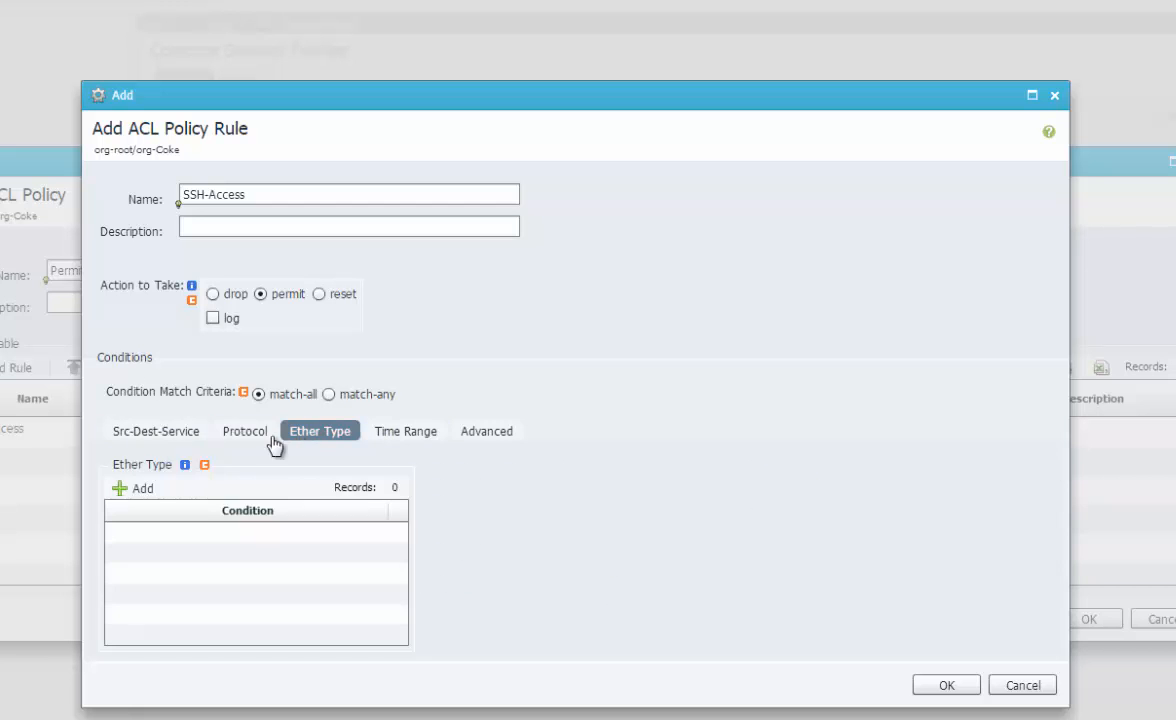
pyautogui.click(182, 440)
# Add the source condition VM Name contains 'appl' to the rule
pyautogui.click(137, 488)
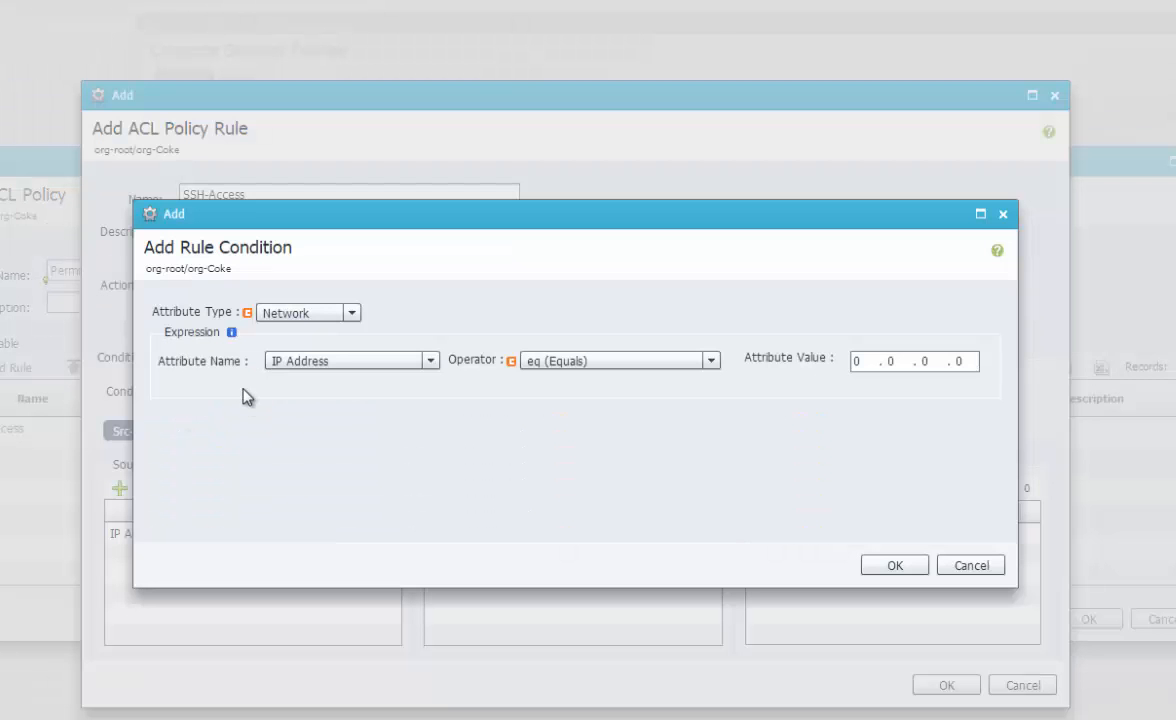
pyautogui.click(350, 313)
pyautogui.click(318, 356)
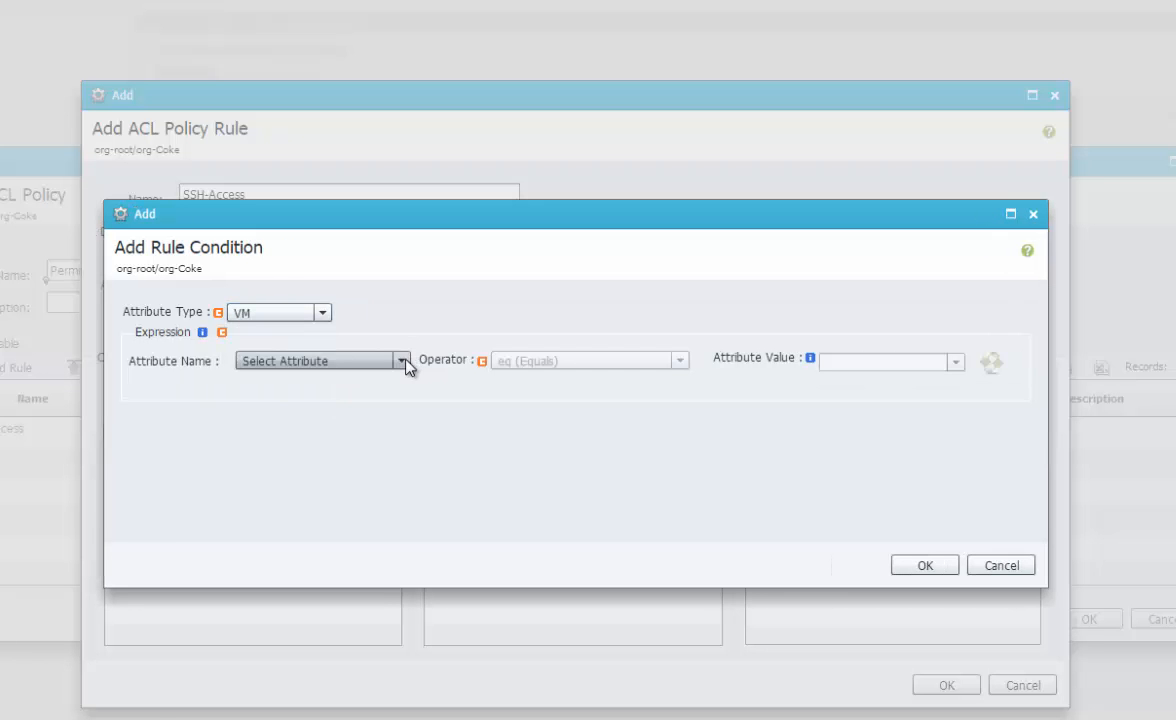
pyautogui.click(403, 361)
pyautogui.scroll(-3, 407, 409)
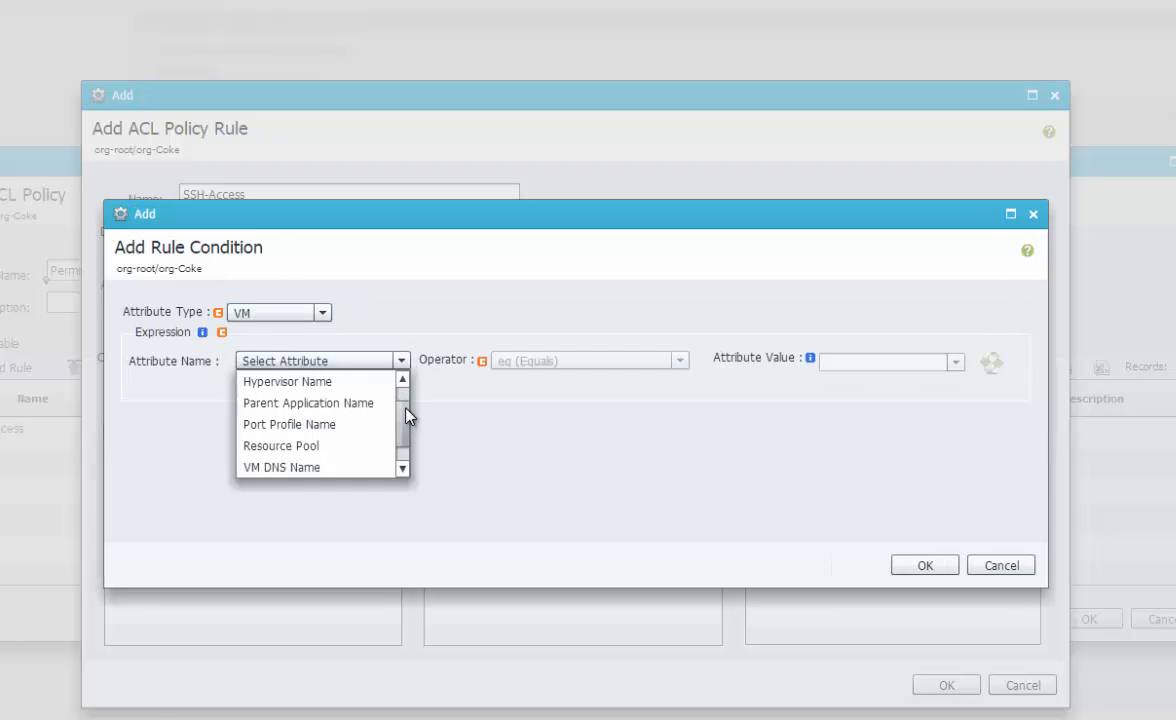
pyautogui.click(349, 465)
pyautogui.click(590, 361)
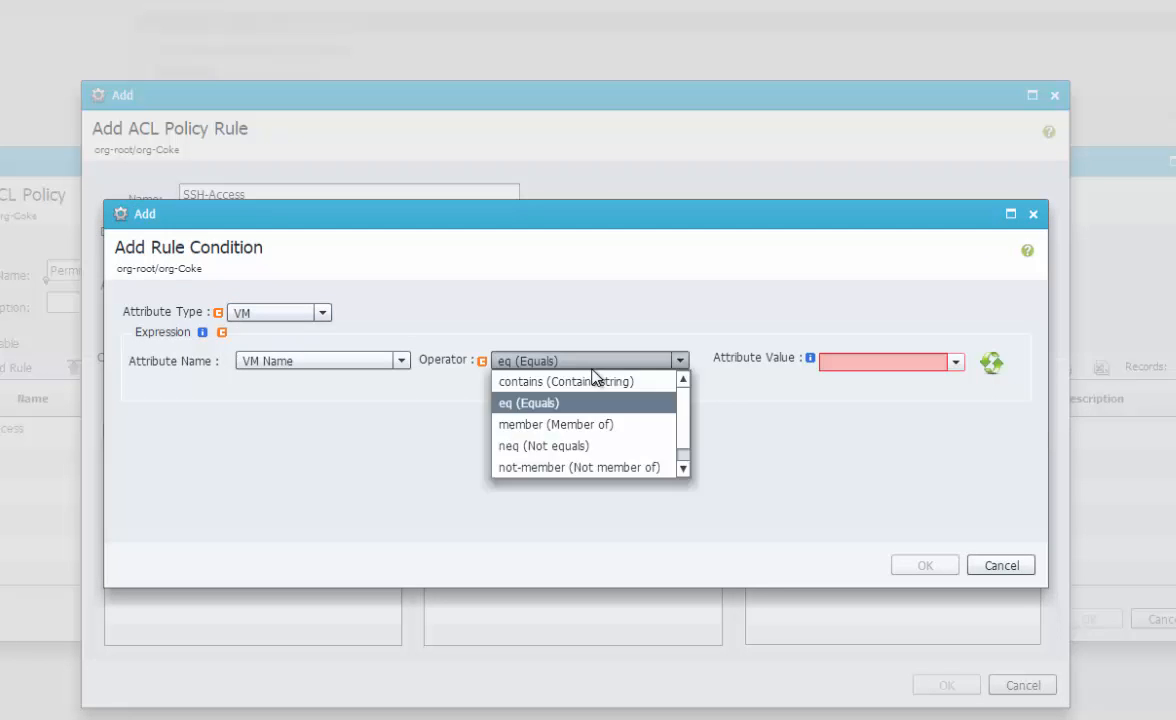
pyautogui.click(590, 383)
pyautogui.click(588, 383)
pyautogui.click(860, 364)
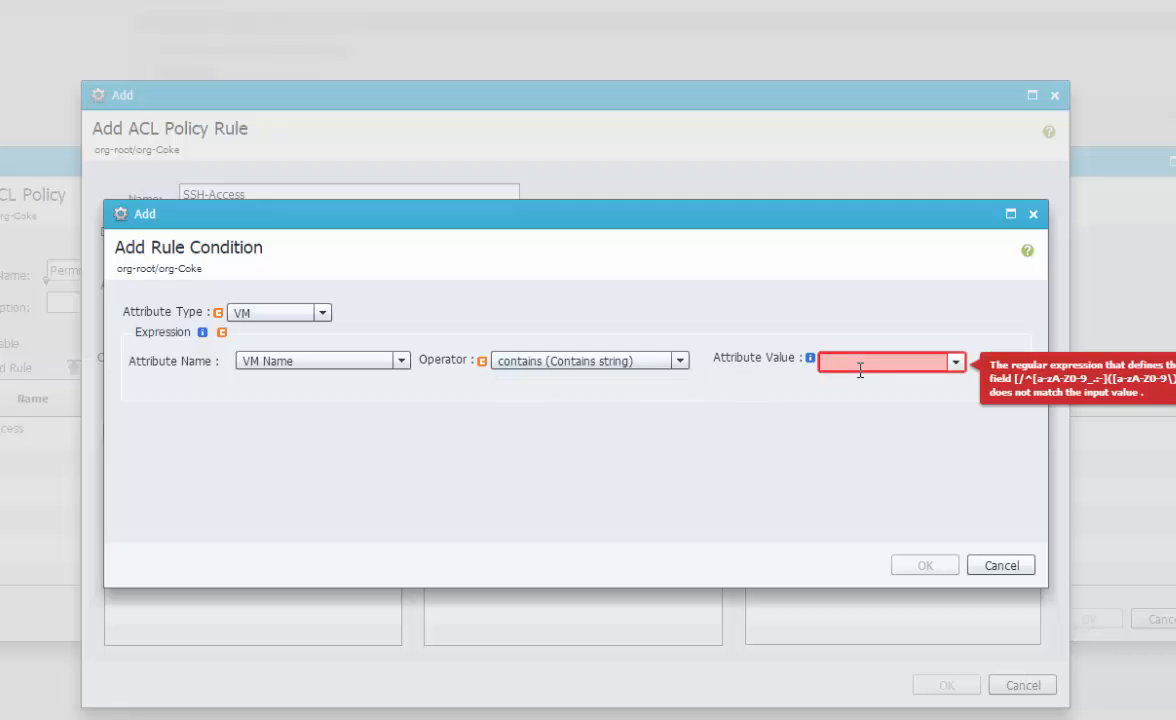
pyautogui.write('appl')
pyautogui.click(938, 564)
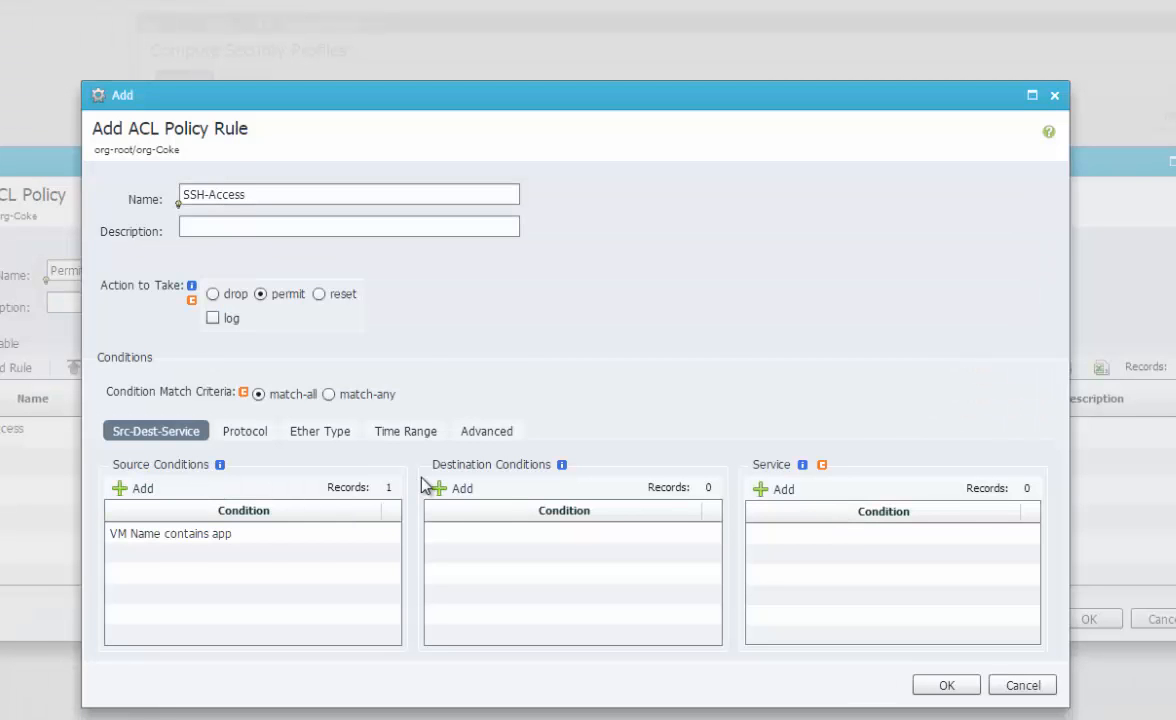
# Add the destination condition vZone Name equals WebZone to the SSH-Access rule
pyautogui.click(447, 490)
pyautogui.click(333, 316)
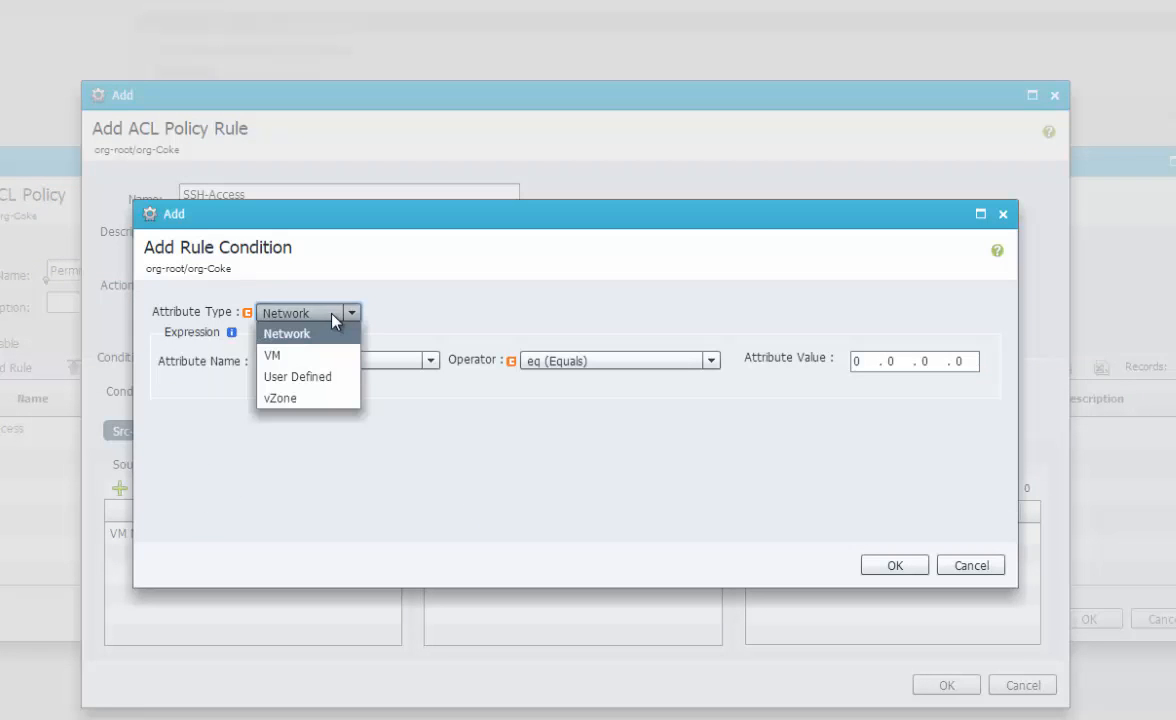
pyautogui.click(322, 397)
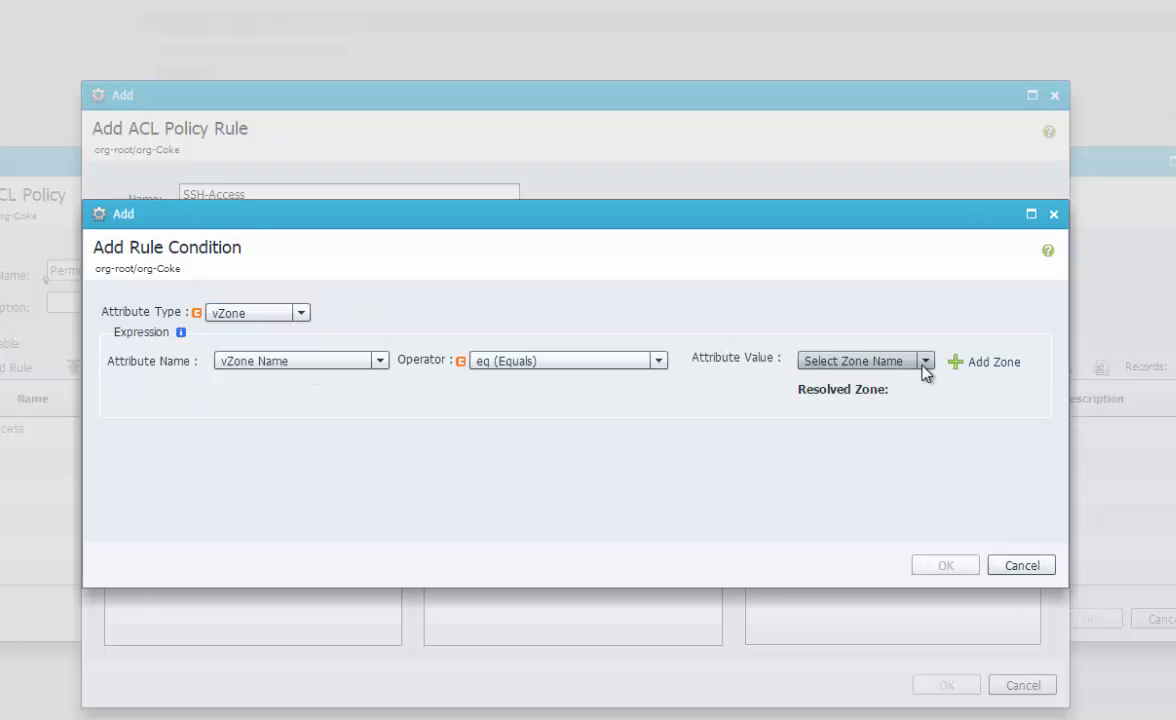
pyautogui.click(855, 362)
pyautogui.click(871, 382)
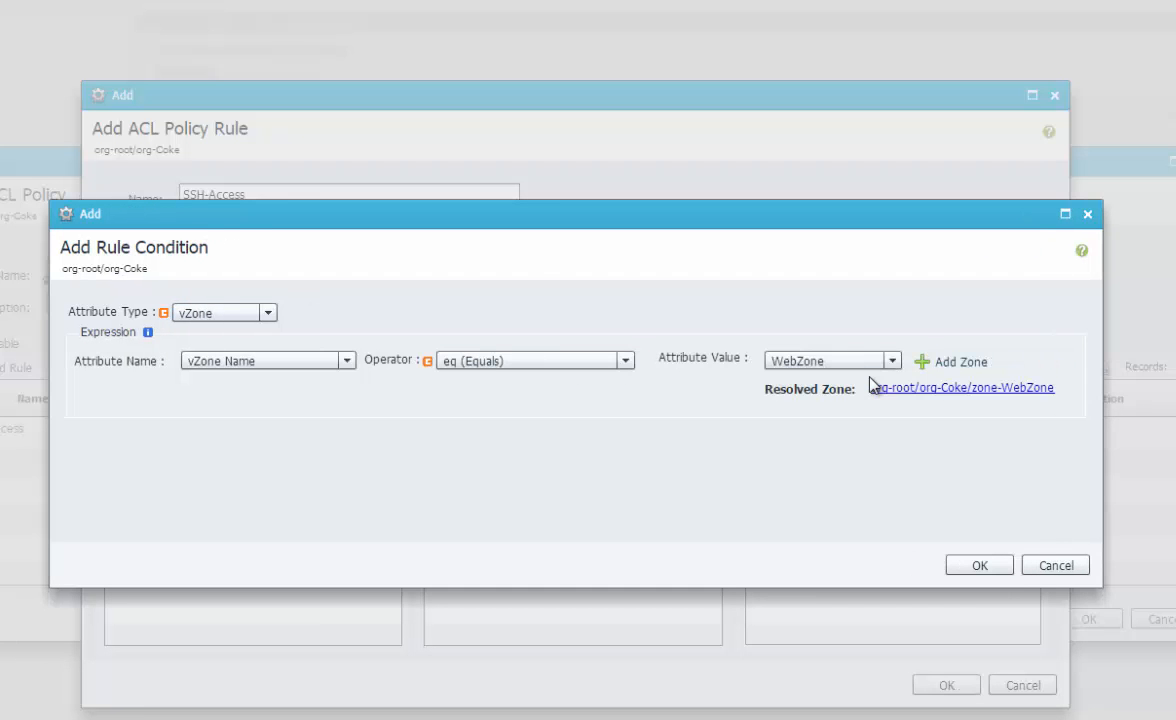
pyautogui.click(979, 566)
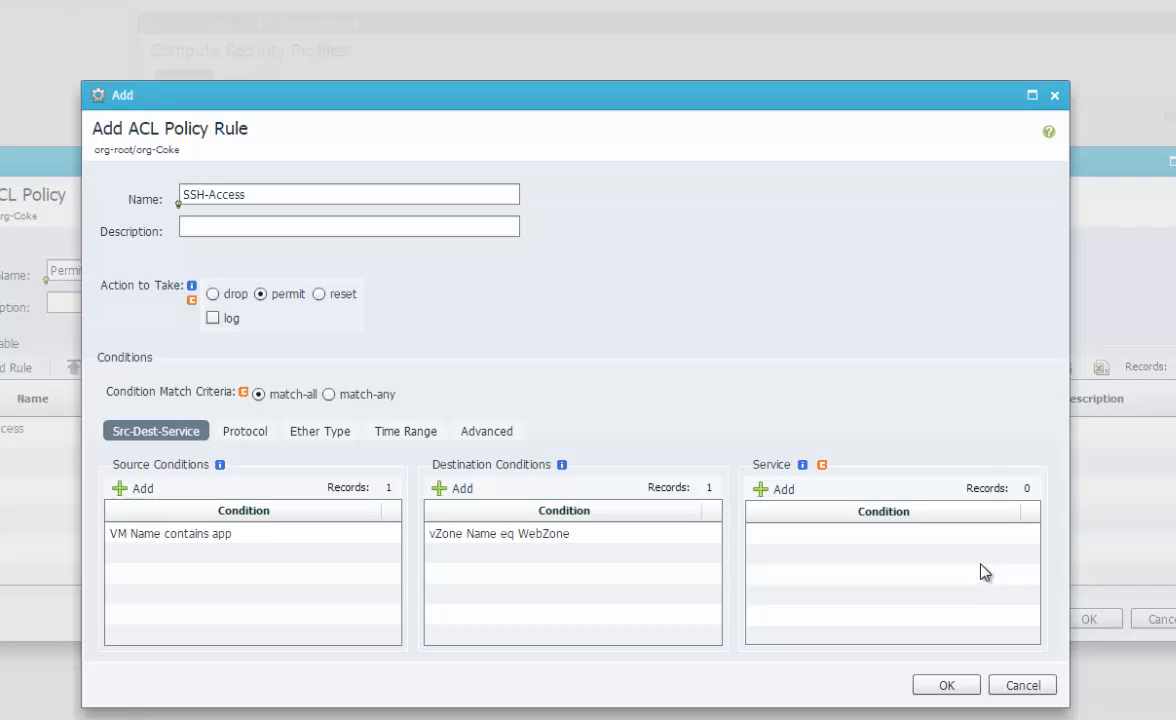
pyautogui.click(320, 537)
pyautogui.click(516, 538)
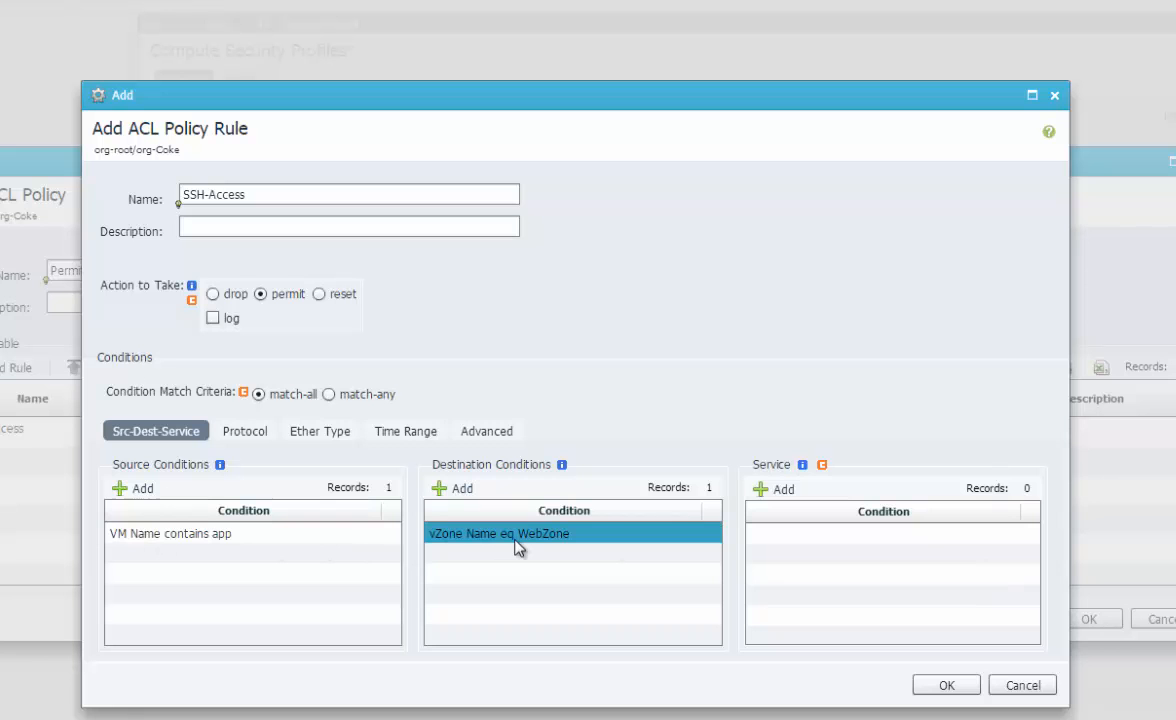
# Start a service condition, browsing the named ports and protocols before returning to TCP (6)
pyautogui.click(779, 492)
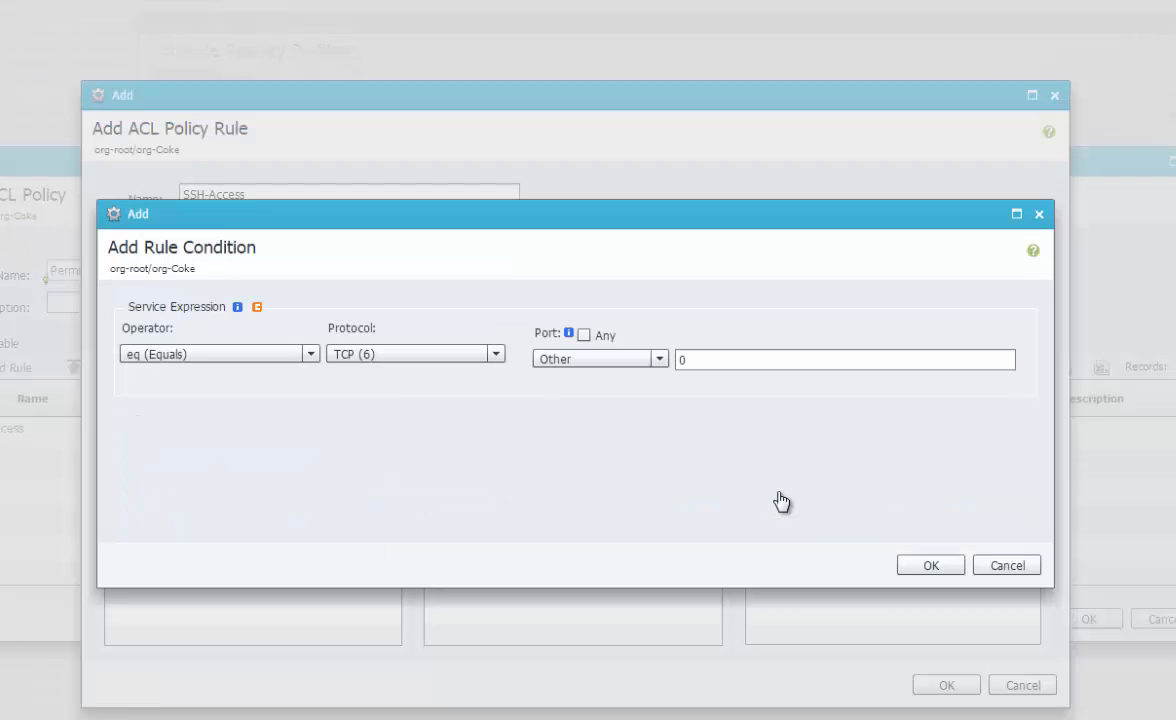
pyautogui.click(587, 360)
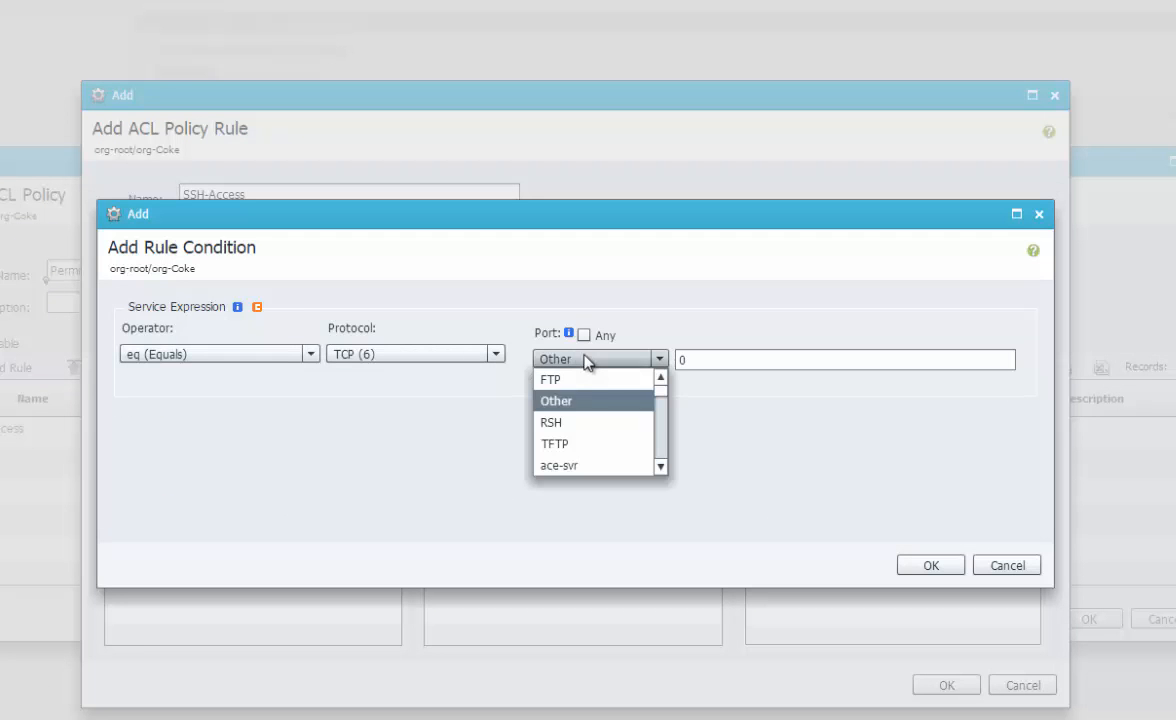
pyautogui.scroll(-2, 585, 447)
pyautogui.scroll(-7, 596, 443)
pyautogui.press('s')
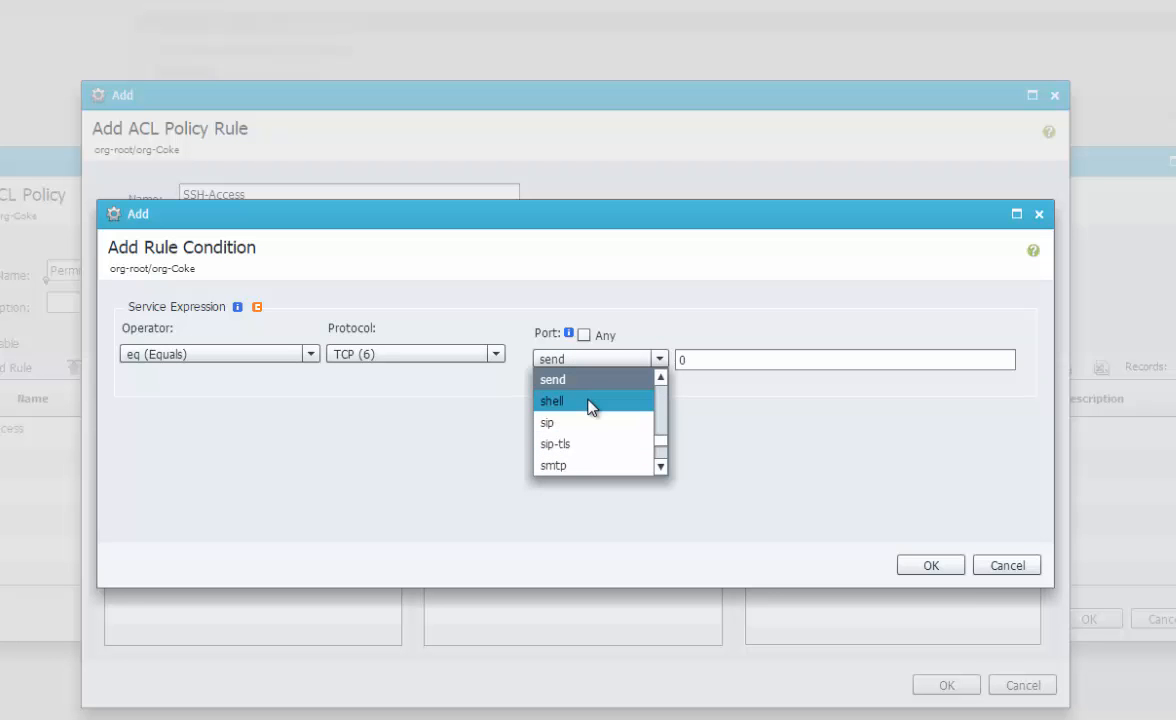
pyautogui.press('s')
pyautogui.press('s')
pyautogui.scroll(-3, 583, 440)
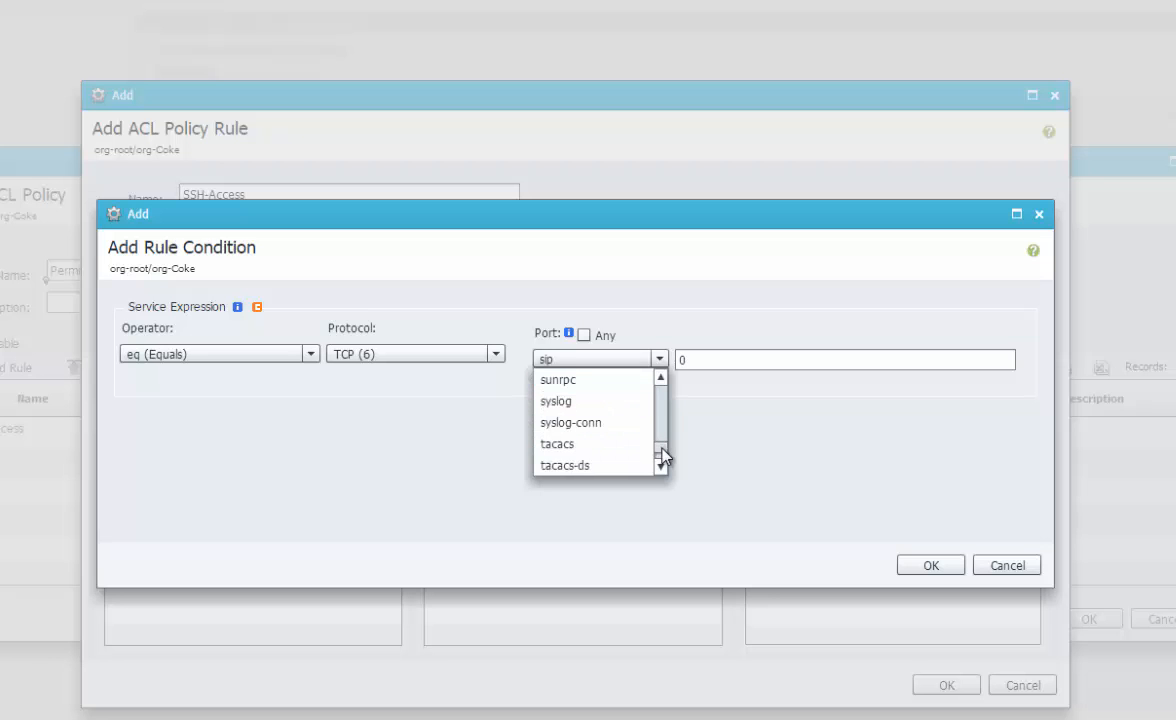
pyautogui.scroll(-1, 661, 455)
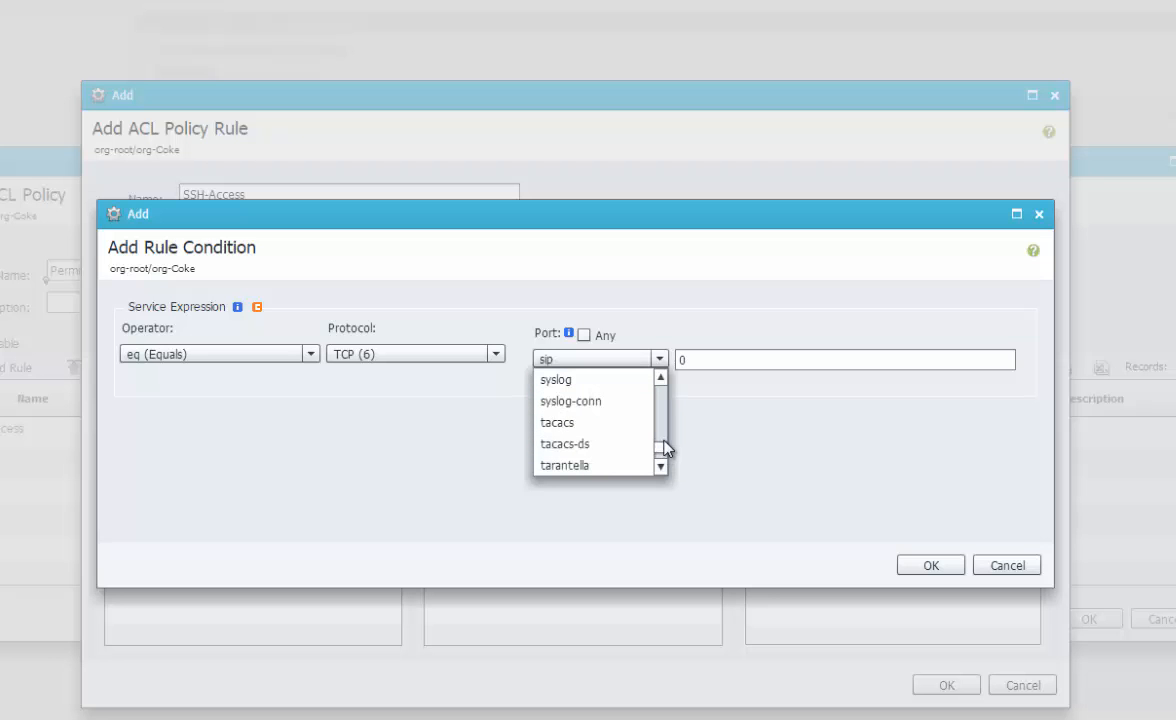
pyautogui.press('c')
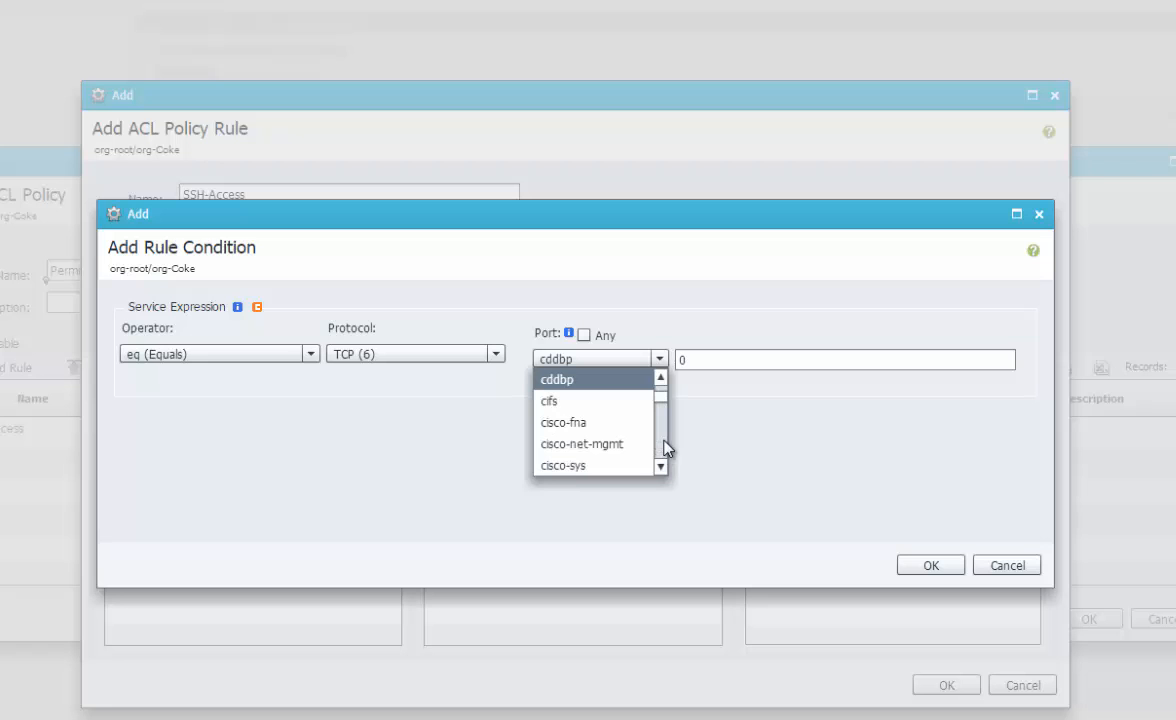
pyautogui.press('s')
pyautogui.scroll(-5, 664, 456)
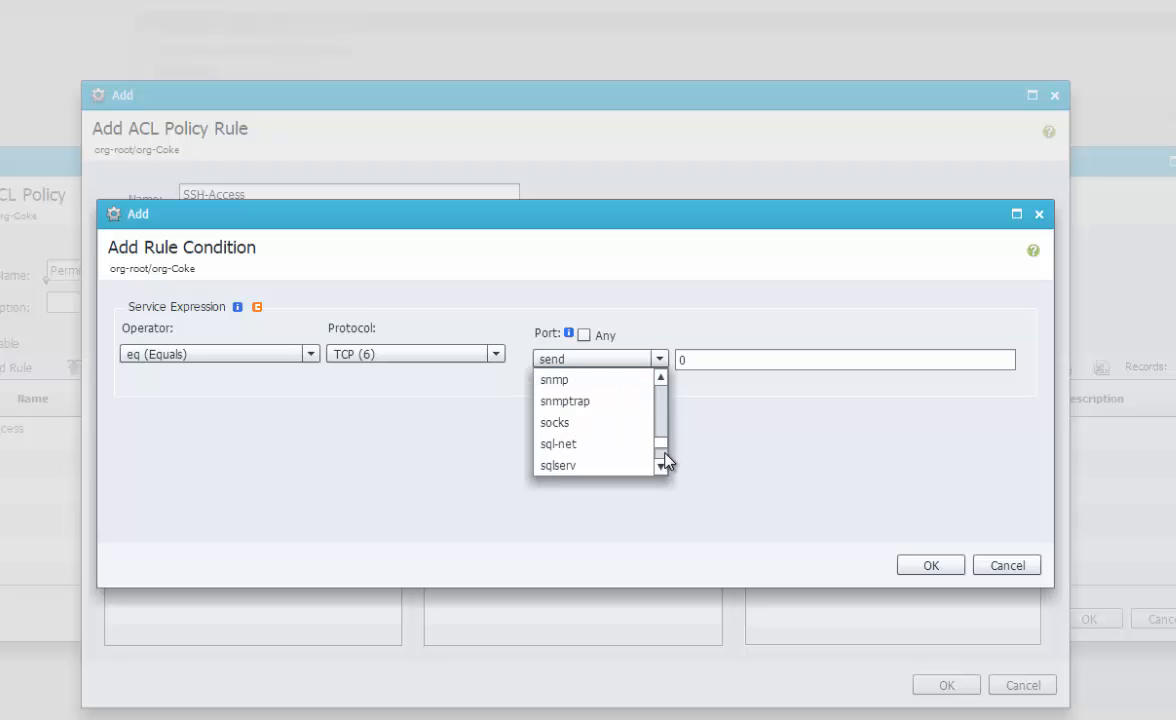
pyautogui.scroll(-5, 662, 462)
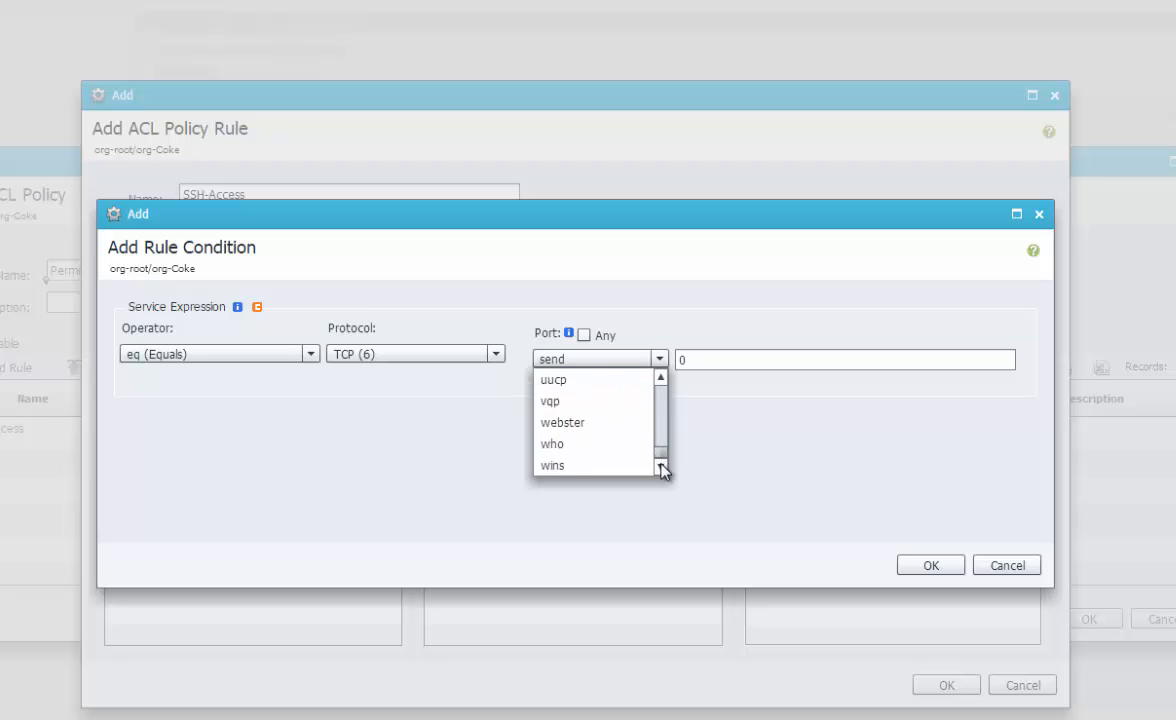
pyautogui.click(373, 357)
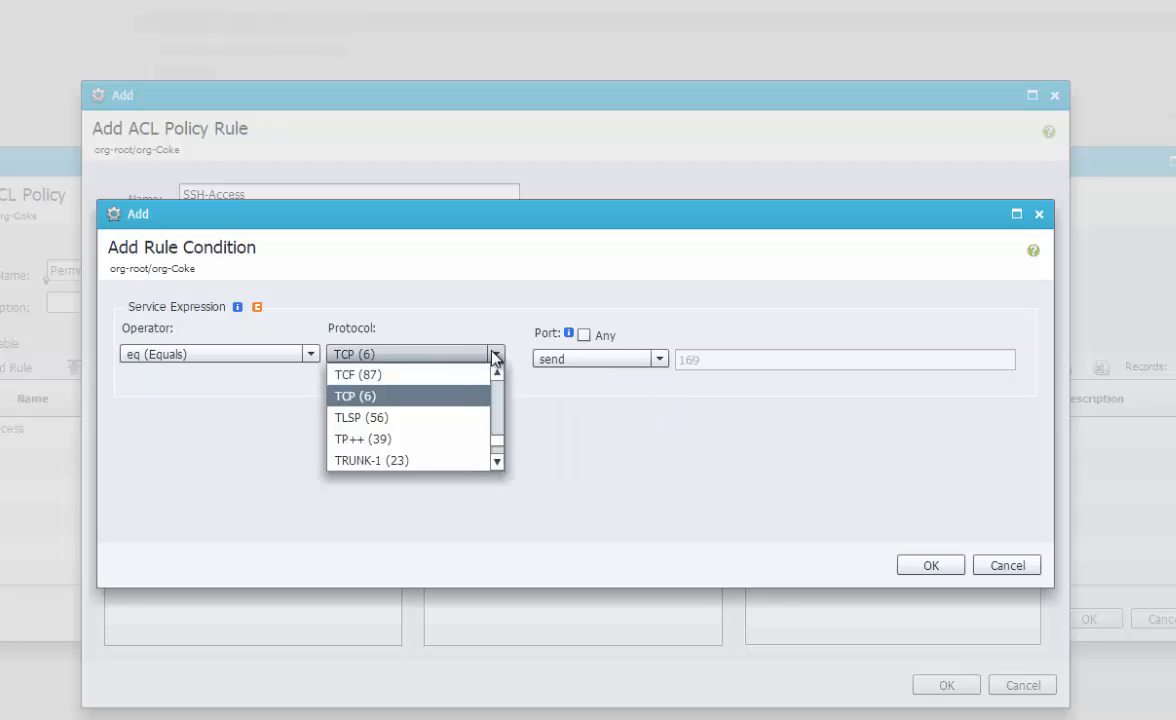
pyautogui.moveTo(499, 440); pyautogui.dragTo(499, 430)
pyautogui.press('s')
pyautogui.press('Down')
pyautogui.press('Down')
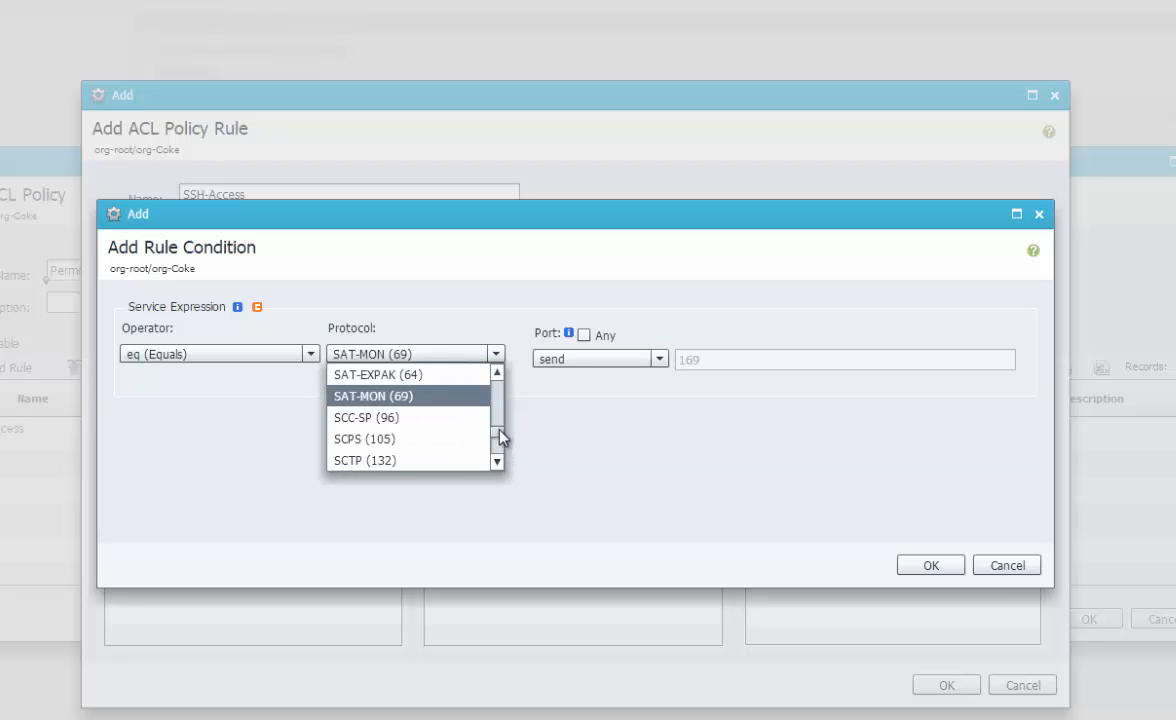
pyautogui.scroll(-2, 446, 428)
pyautogui.scroll(-1, 446, 430)
pyautogui.scroll(3, 446, 430)
pyautogui.click(478, 274)
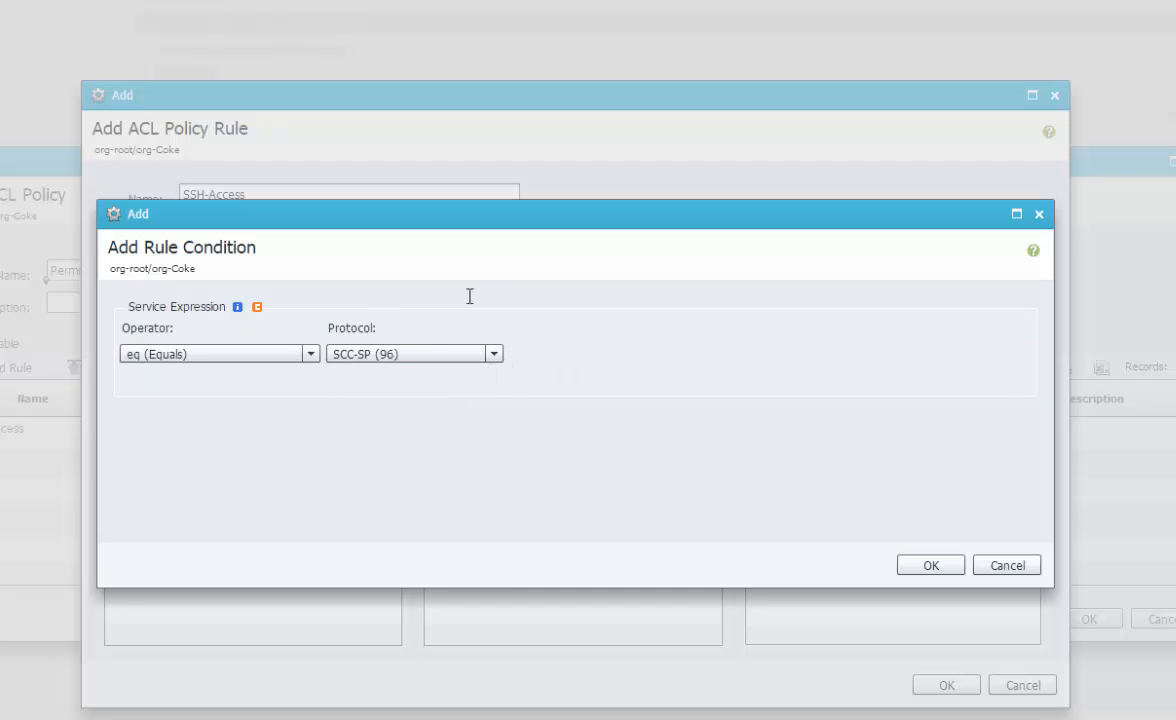
pyautogui.click(480, 353)
pyautogui.press('t')
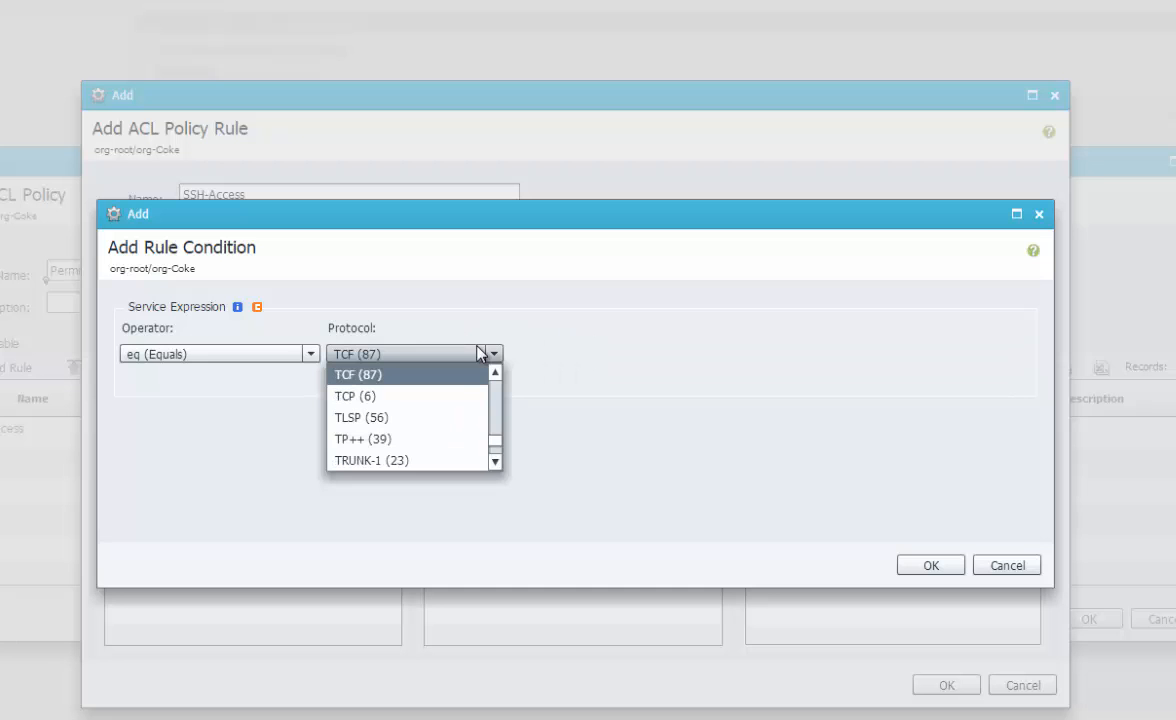
pyautogui.click(441, 396)
# Set the service condition to protocol TCP (6) and port ssh (22), and confirm it
pyautogui.click(593, 360)
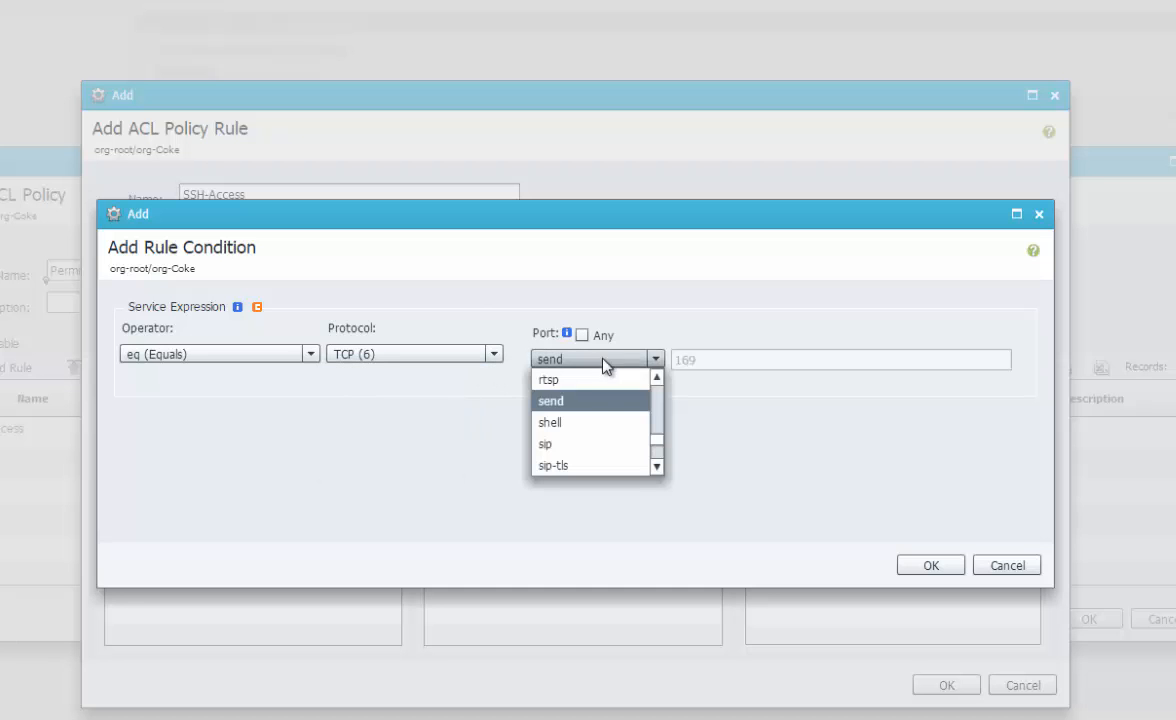
pyautogui.moveTo(656, 440); pyautogui.dragTo(657, 385)
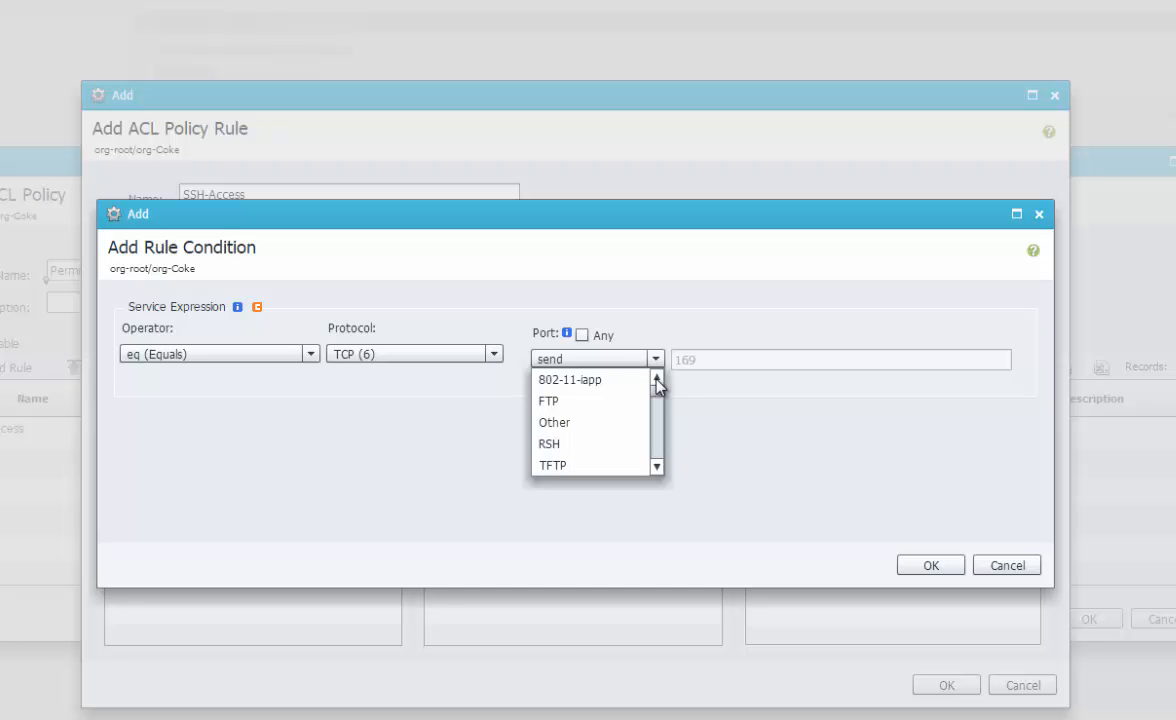
pyautogui.scroll(-2, 657, 419)
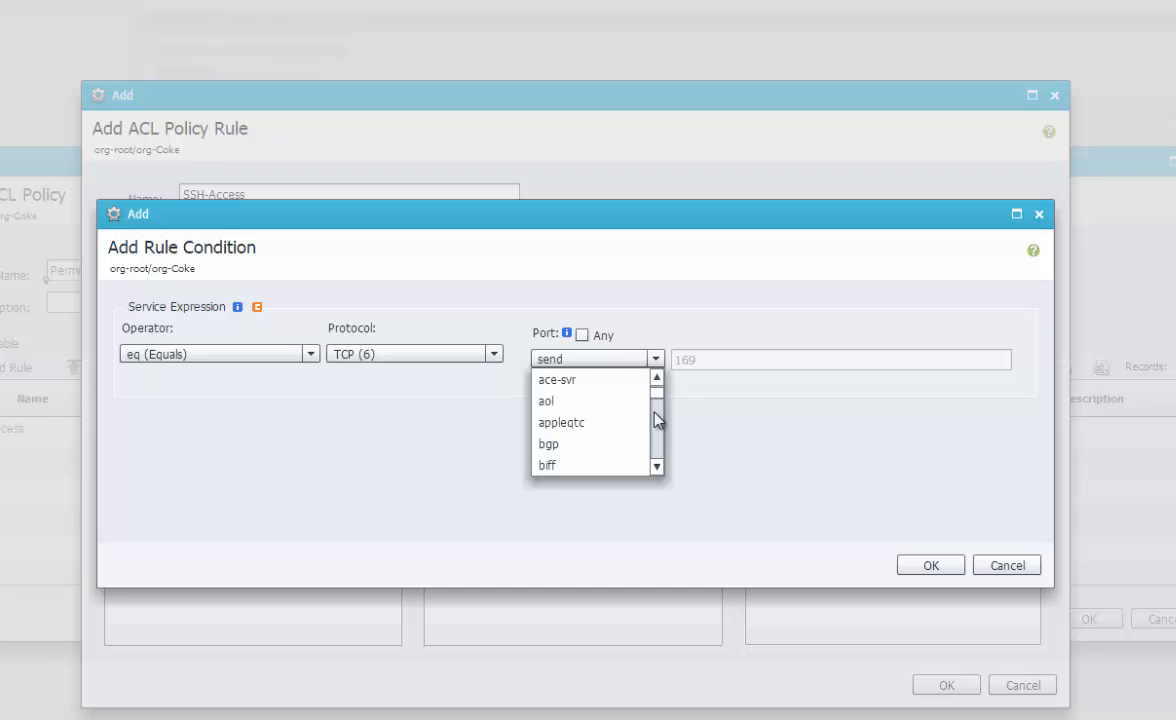
pyautogui.scroll(-6, 657, 419)
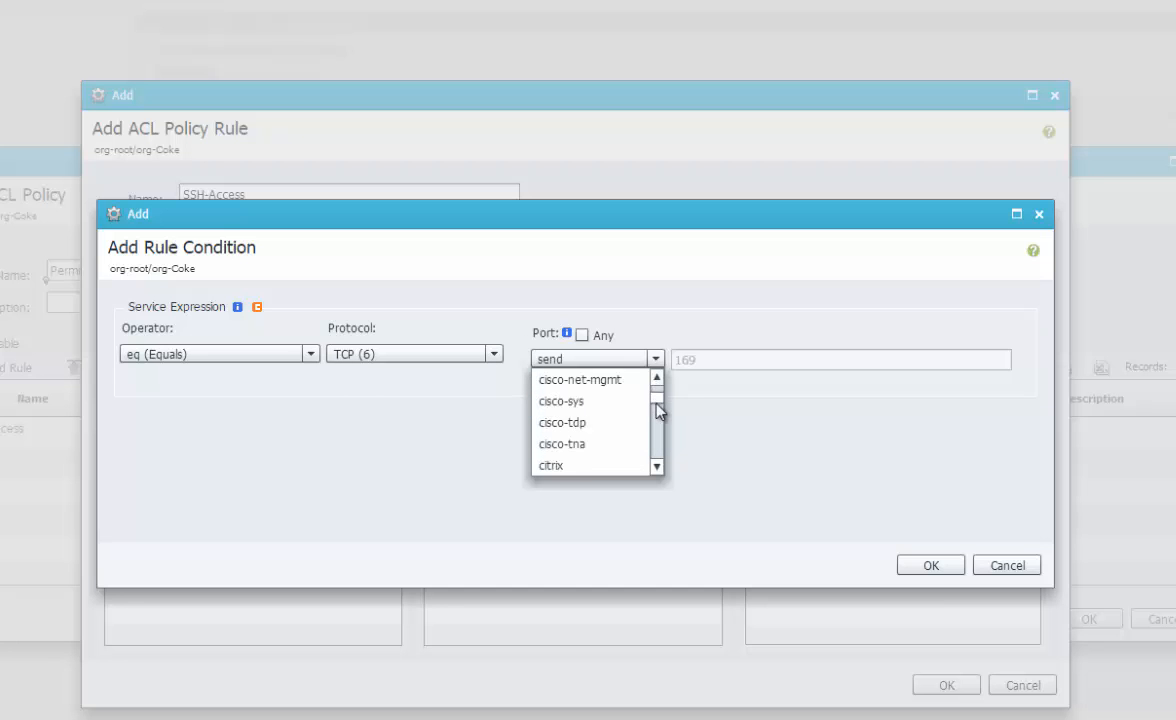
pyautogui.moveTo(660, 411); pyautogui.dragTo(661, 447)
pyautogui.click(660, 450)
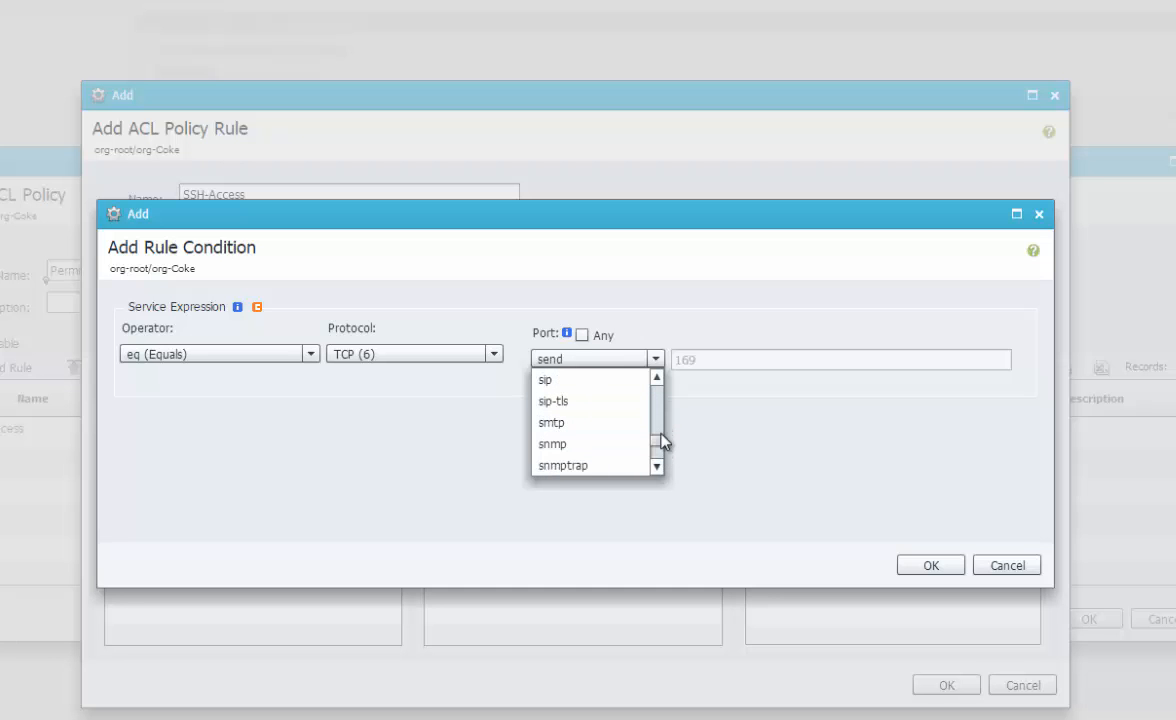
pyautogui.click(660, 465)
pyautogui.click(659, 463)
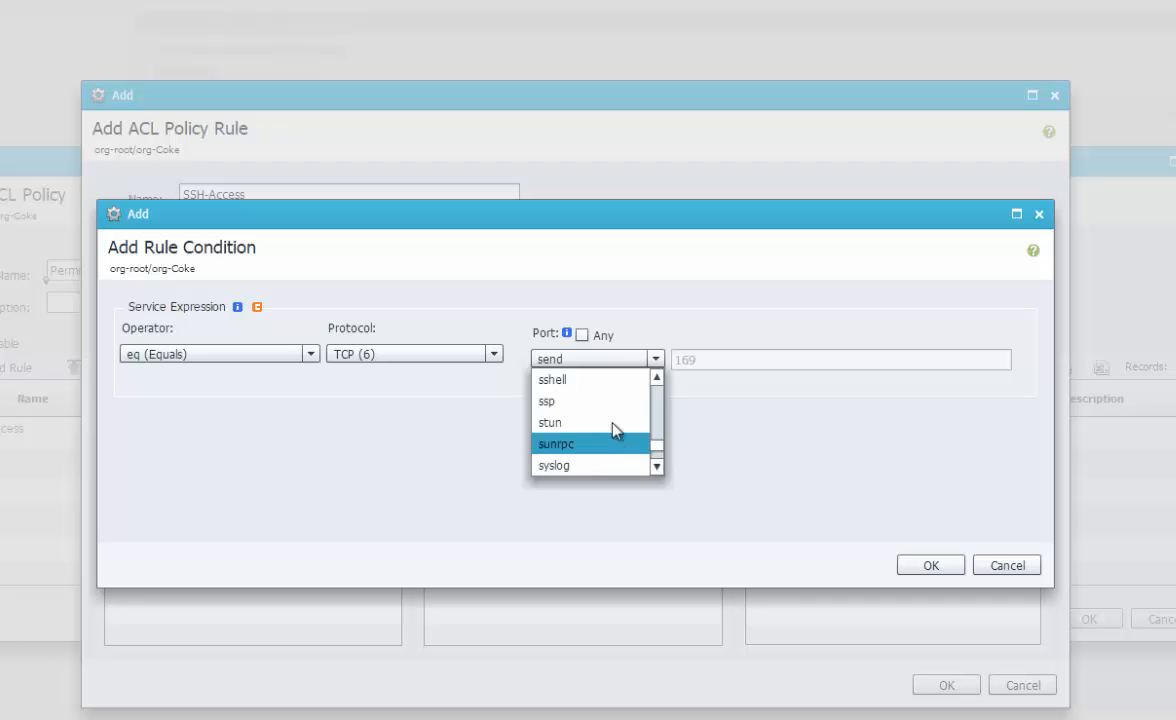
pyautogui.click(580, 381)
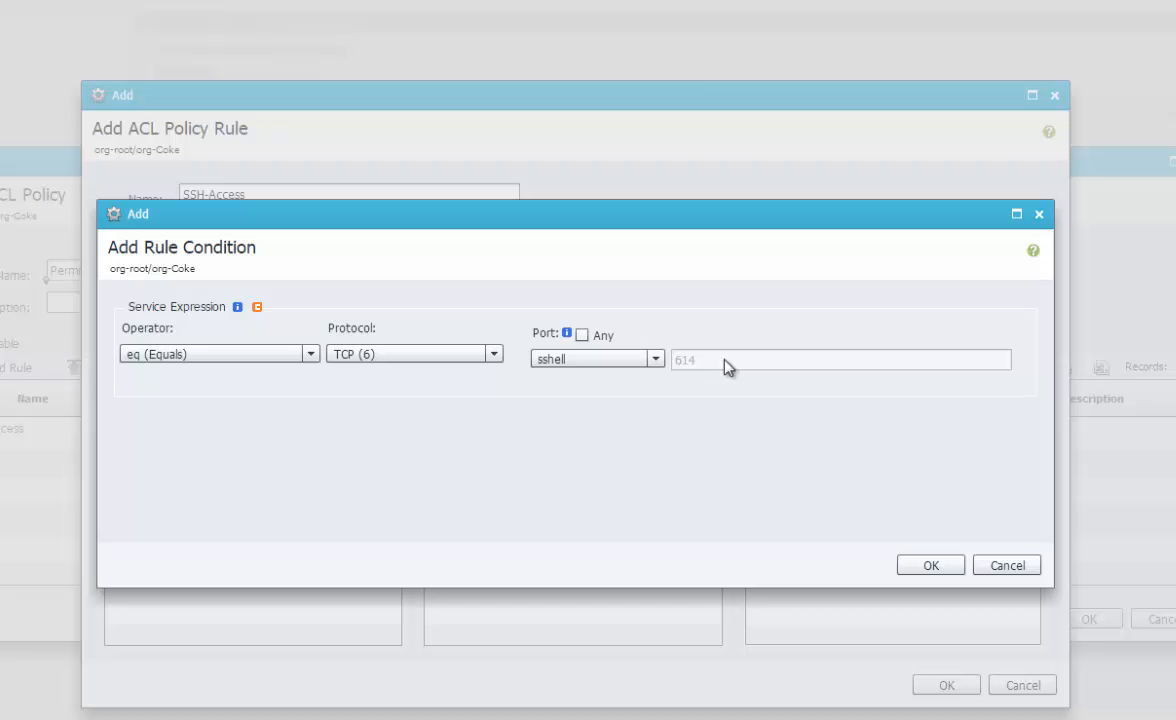
pyautogui.click(343, 355)
pyautogui.click(369, 380)
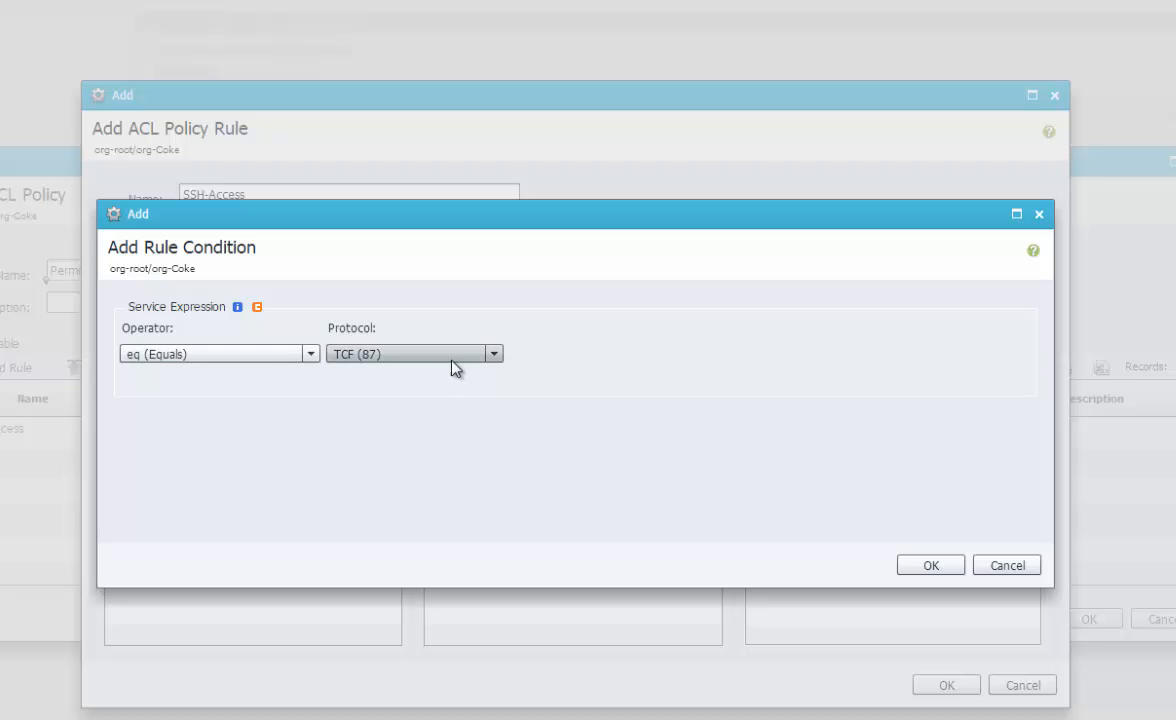
pyautogui.click(490, 352)
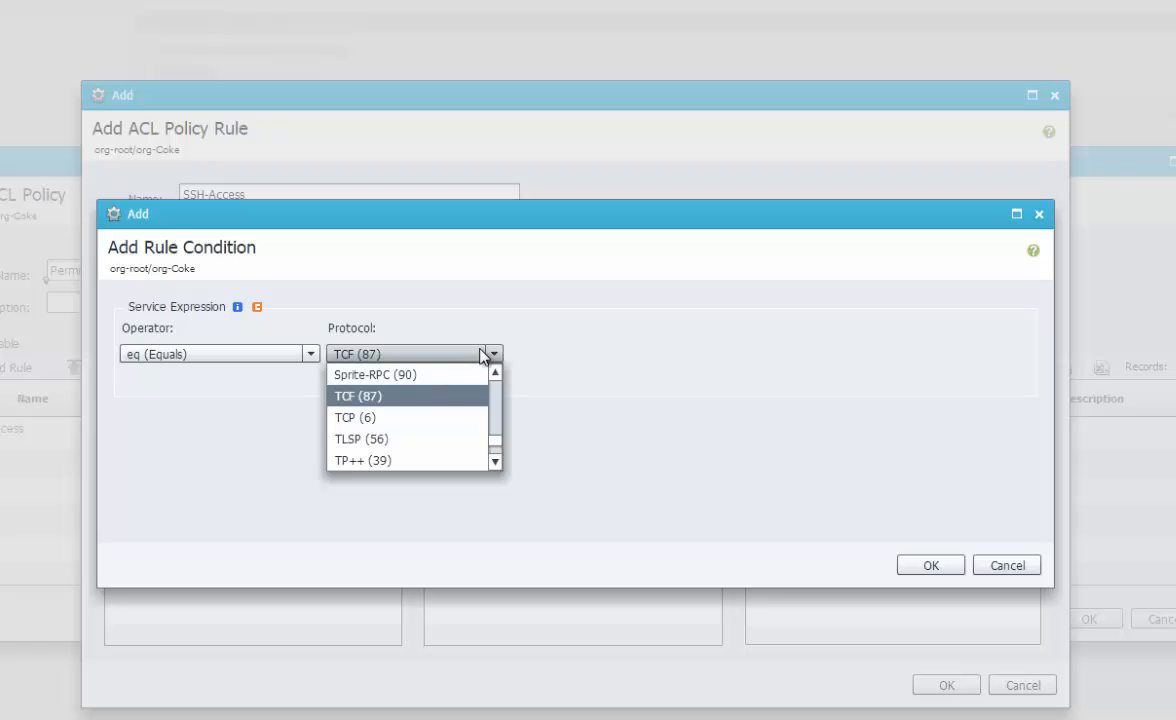
pyautogui.click(410, 419)
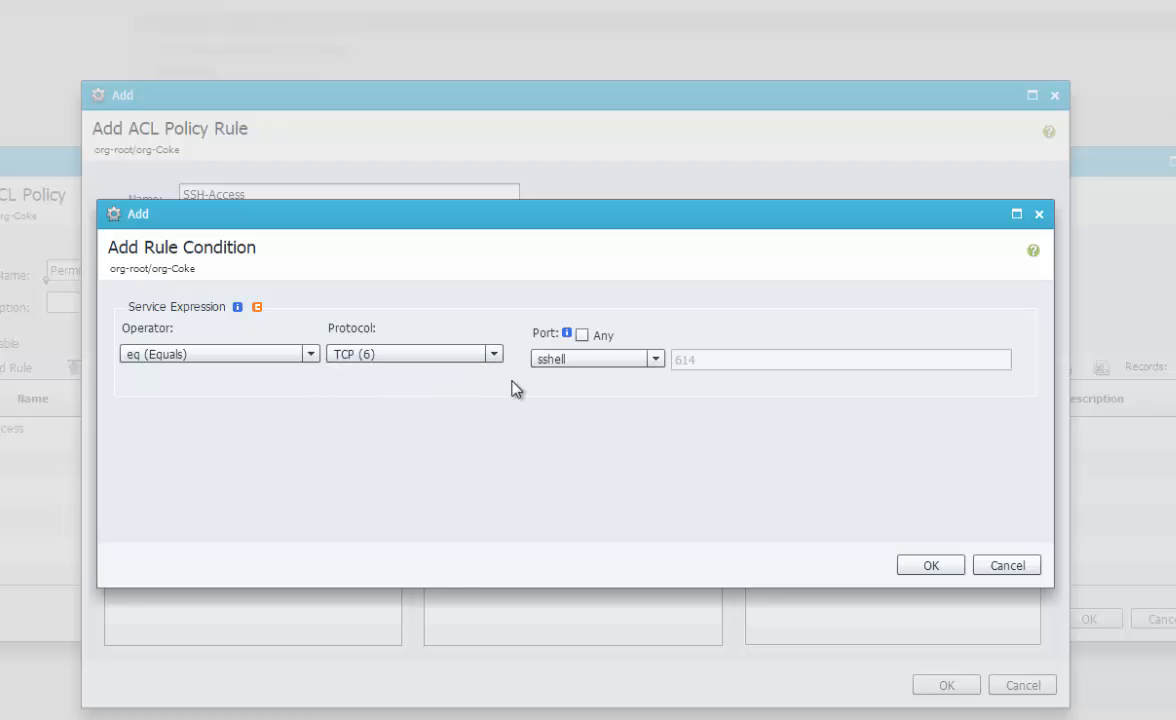
pyautogui.click(602, 369)
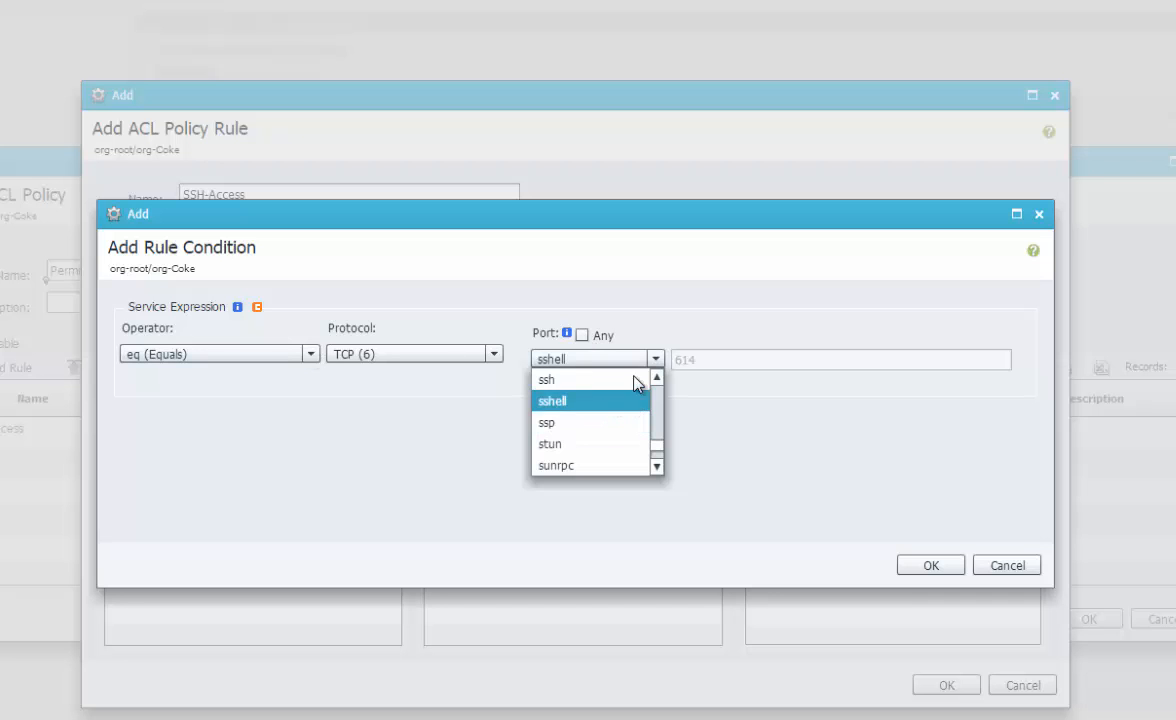
pyautogui.click(579, 381)
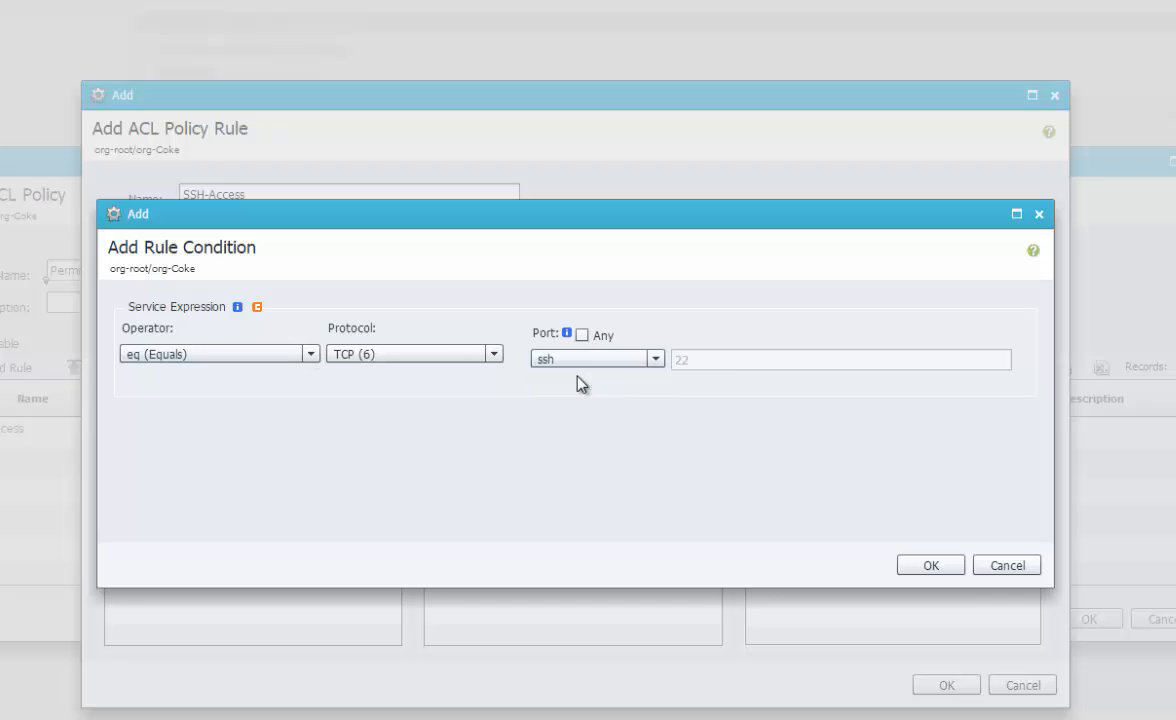
pyautogui.click(938, 563)
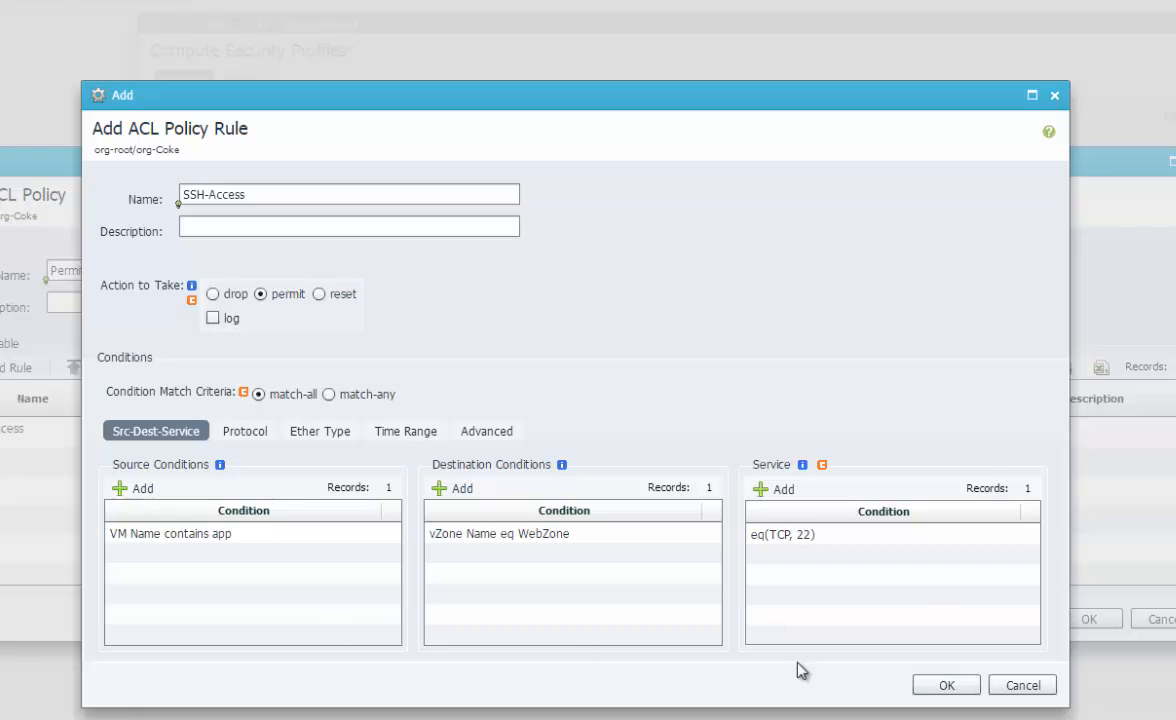
# Review the rule's condition tabs, then save the SSH-Access rule and the PermitApptoWeb policy
pyautogui.click(256, 433)
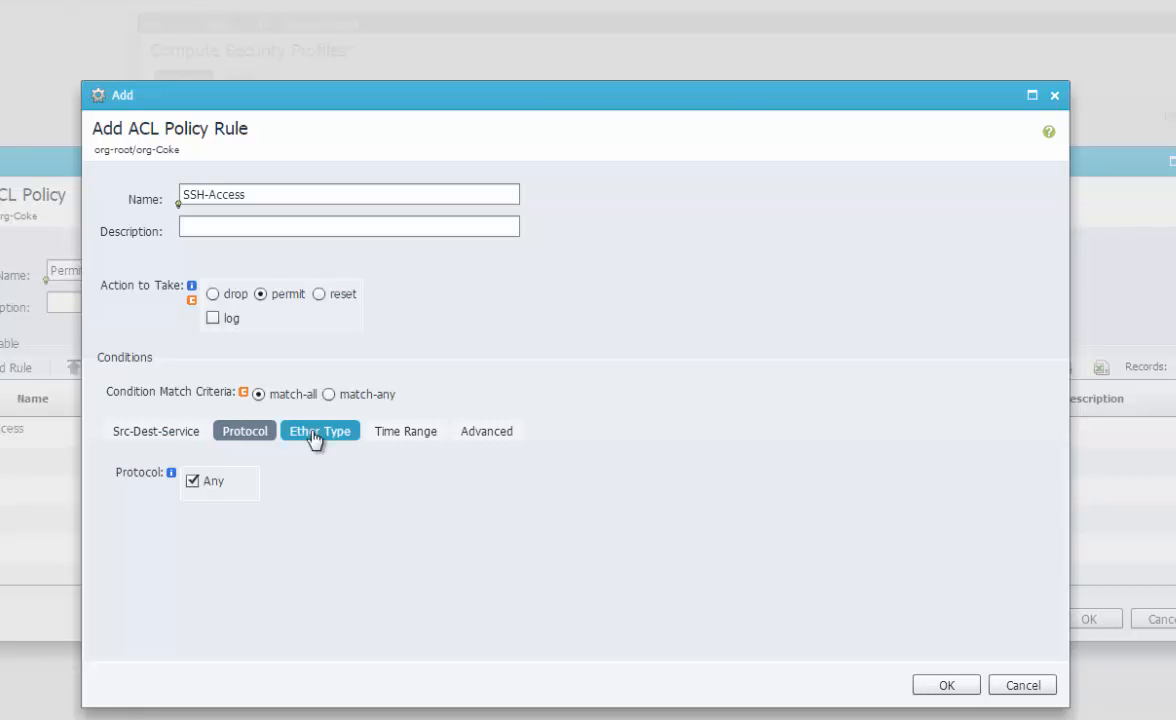
pyautogui.click(322, 433)
pyautogui.click(405, 433)
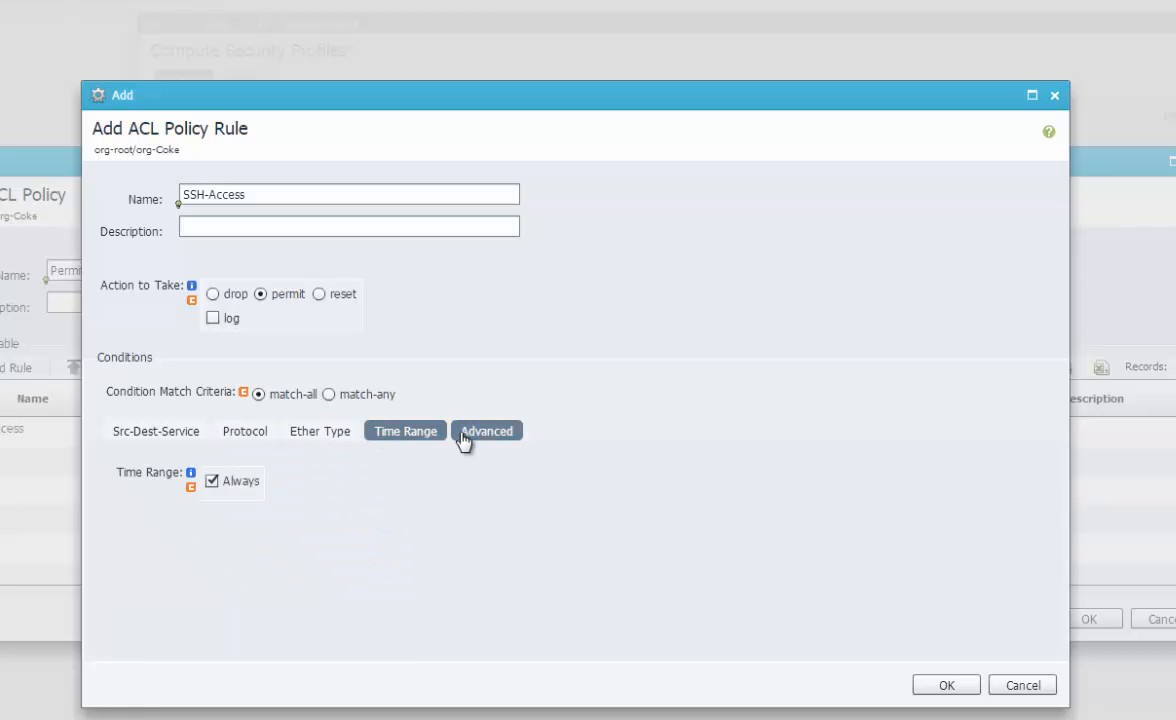
pyautogui.click(463, 437)
pyautogui.click(185, 433)
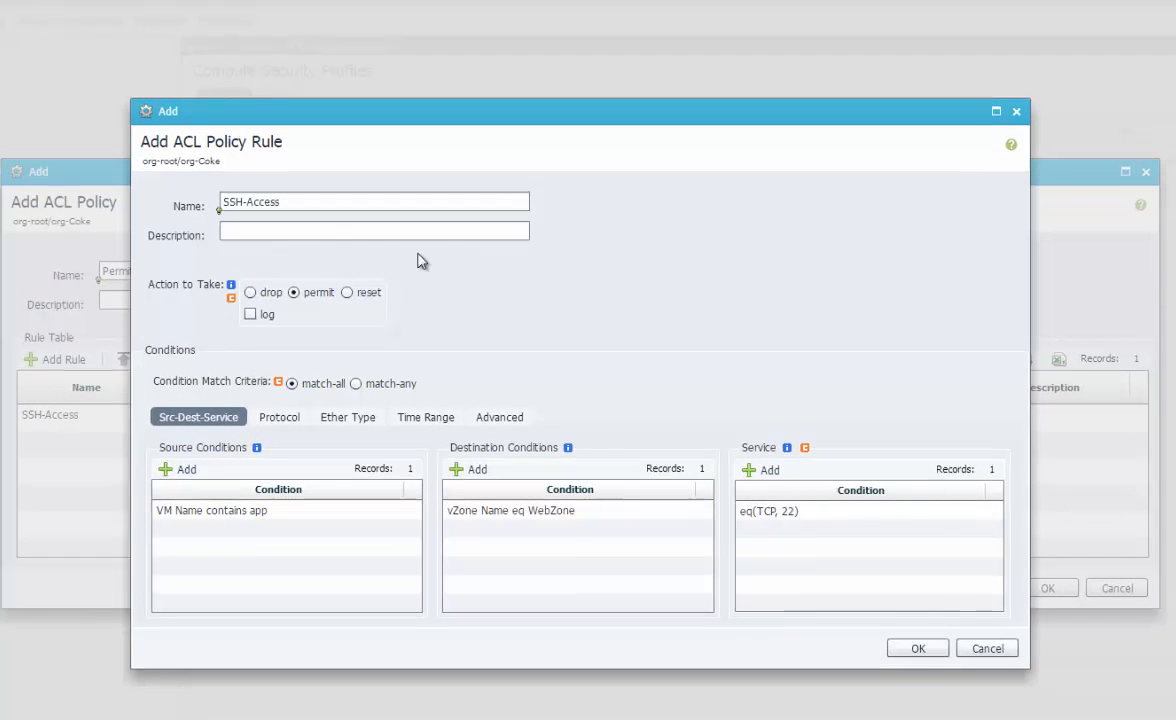
pyautogui.click(913, 649)
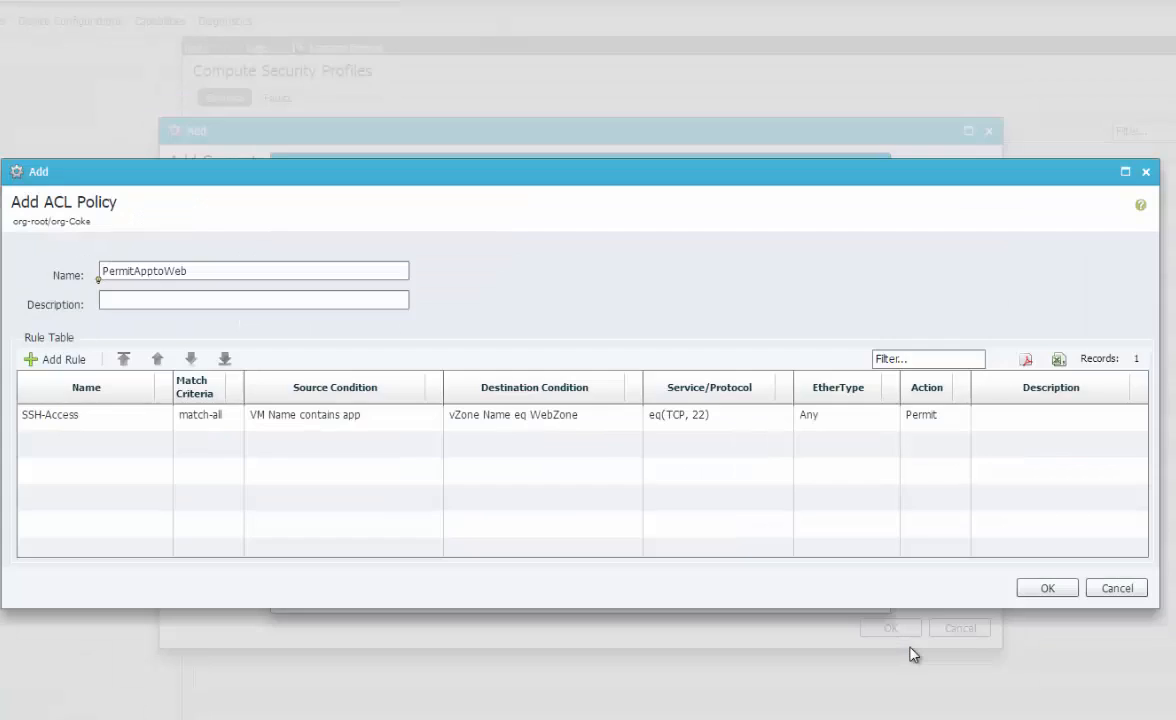
pyautogui.click(200, 420)
pyautogui.click(1064, 594)
# Check PermitApptoWeb's rules without changes and save the ApptoWeb policy set
pyautogui.click(642, 386)
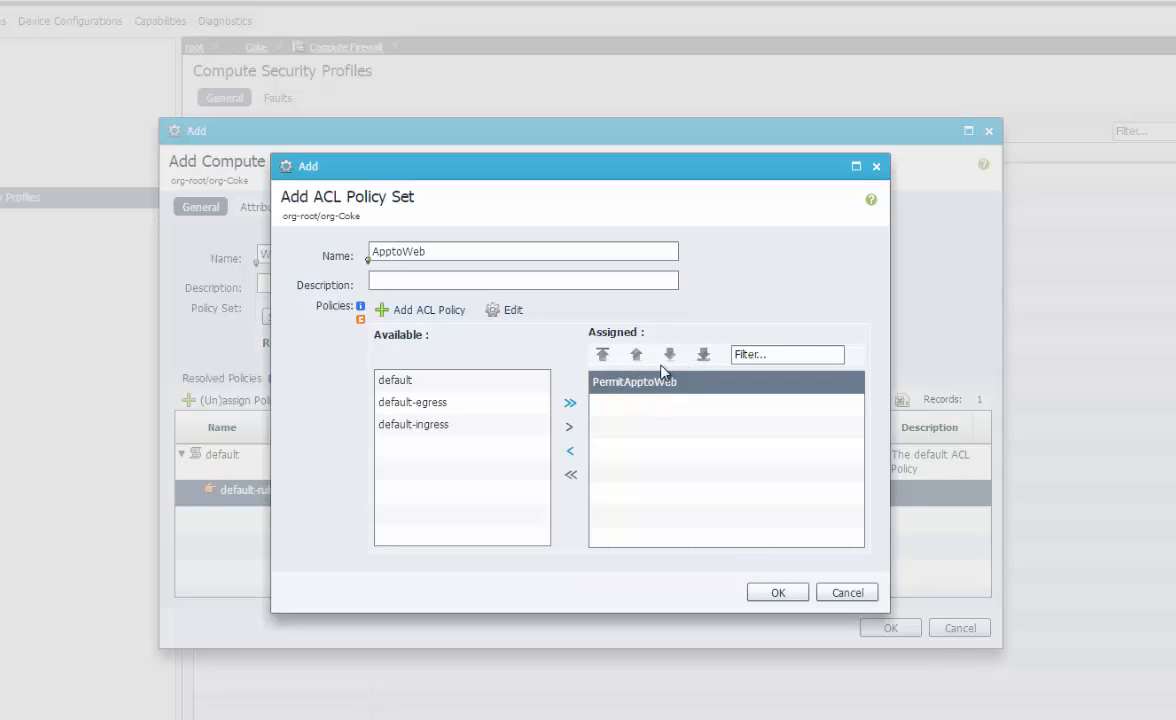
pyautogui.click(512, 310)
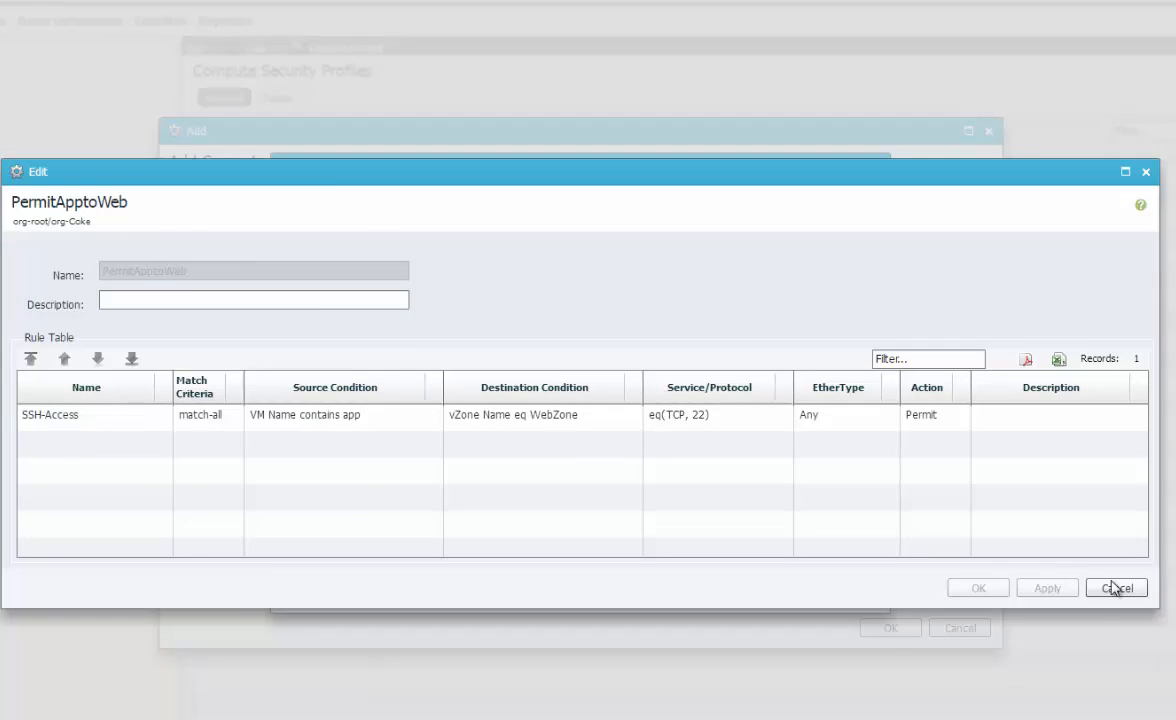
pyautogui.click(1110, 588)
pyautogui.click(790, 598)
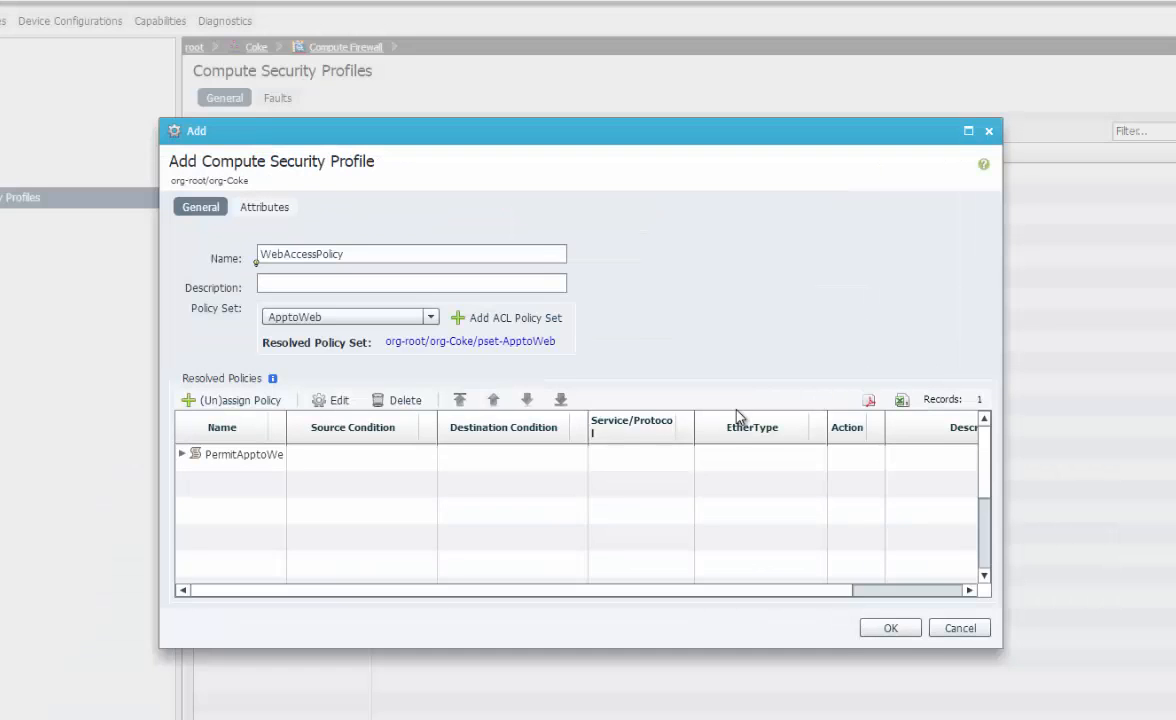
# Verify the SSH-Access rule's app and WebZone conditions, then save WebAccessPolicy
pyautogui.click(284, 454)
pyautogui.click(181, 454)
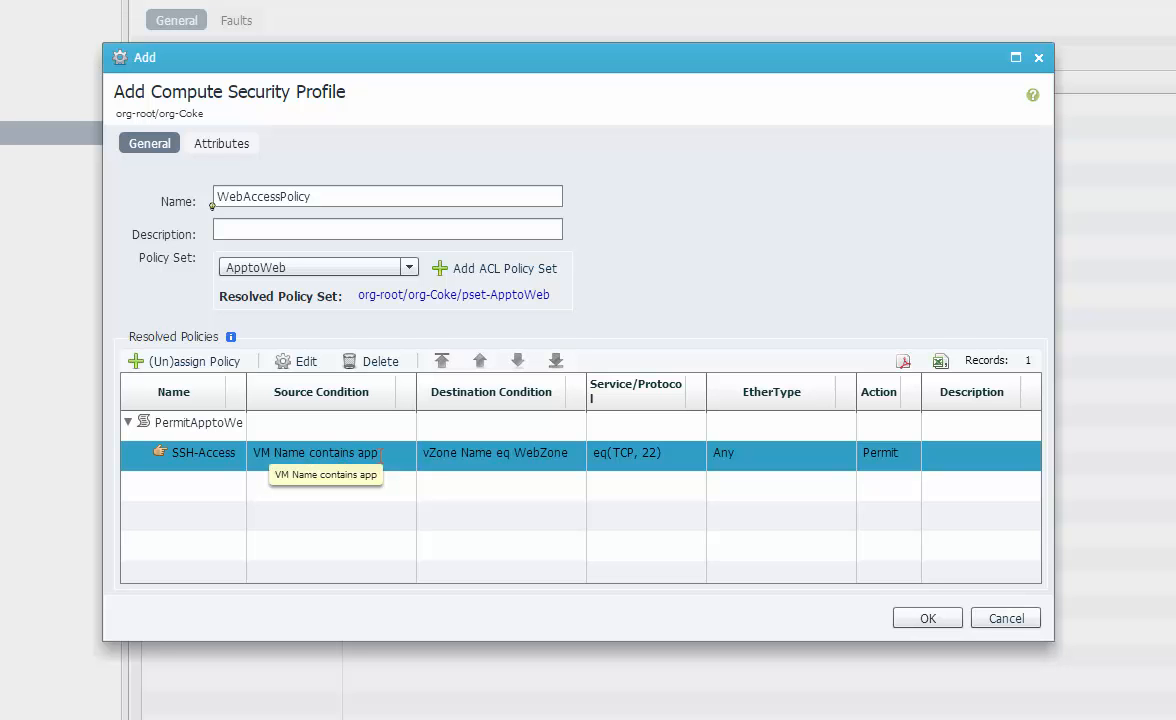
pyautogui.moveTo(358, 454); pyautogui.dragTo(377, 456)
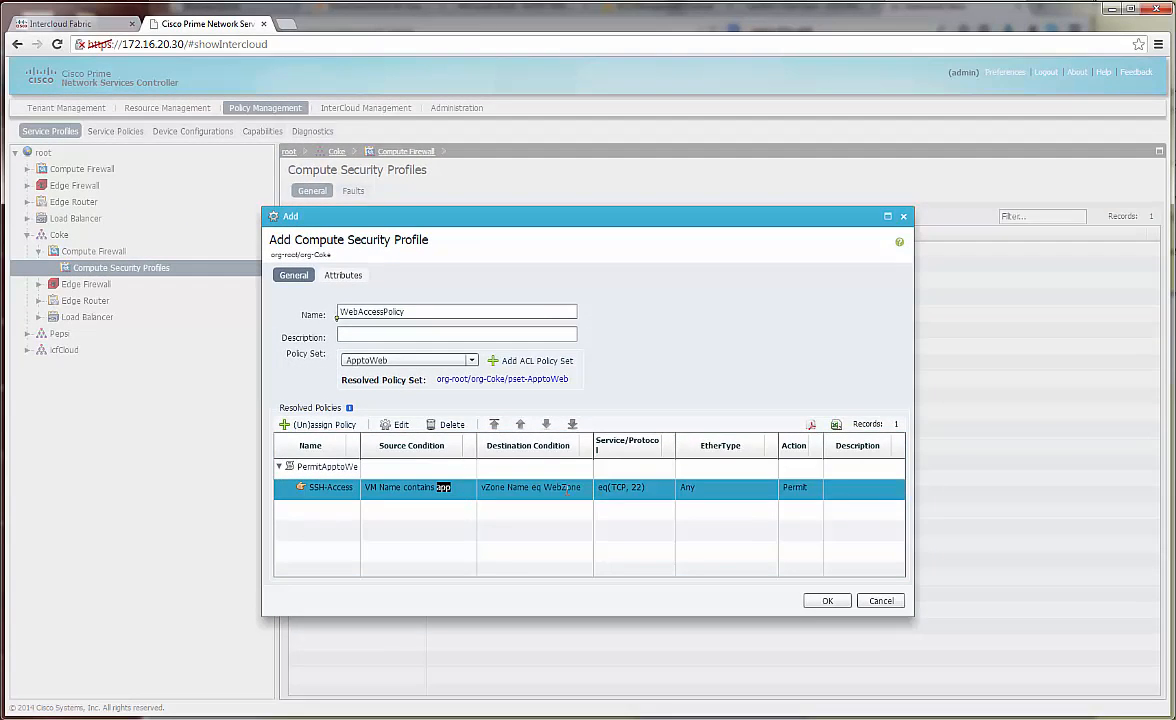
pyautogui.moveTo(552, 487); pyautogui.dragTo(570, 491)
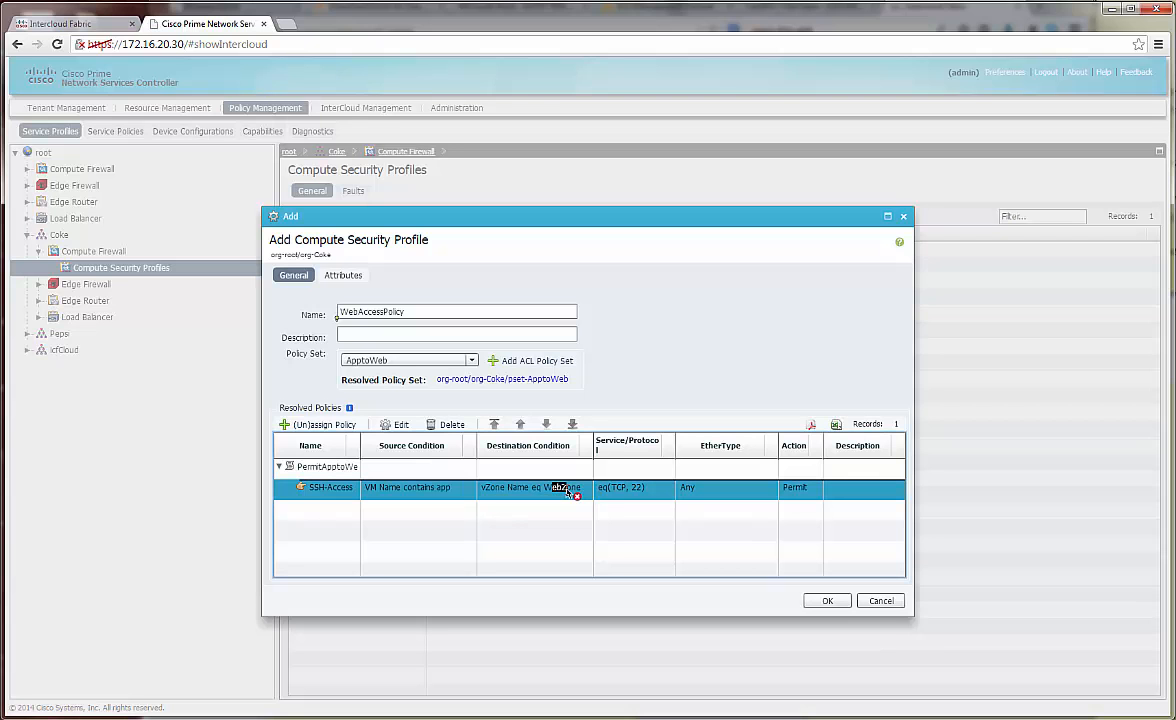
pyautogui.click(829, 600)
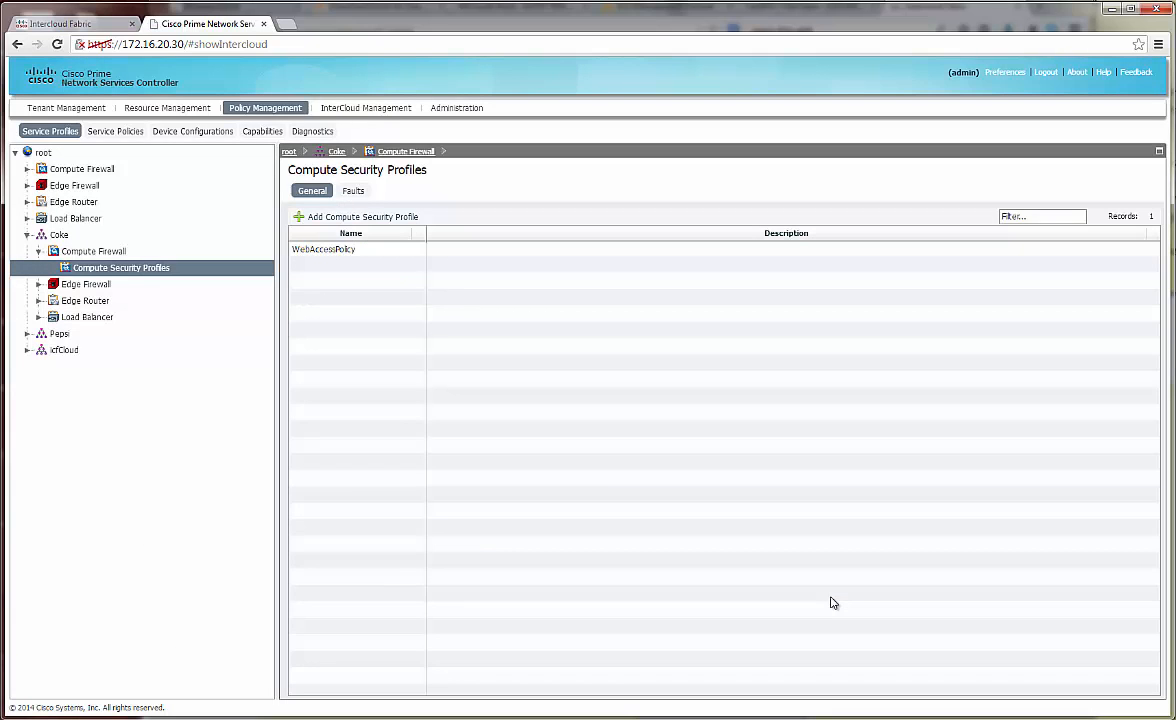
pyautogui.click(331, 250)
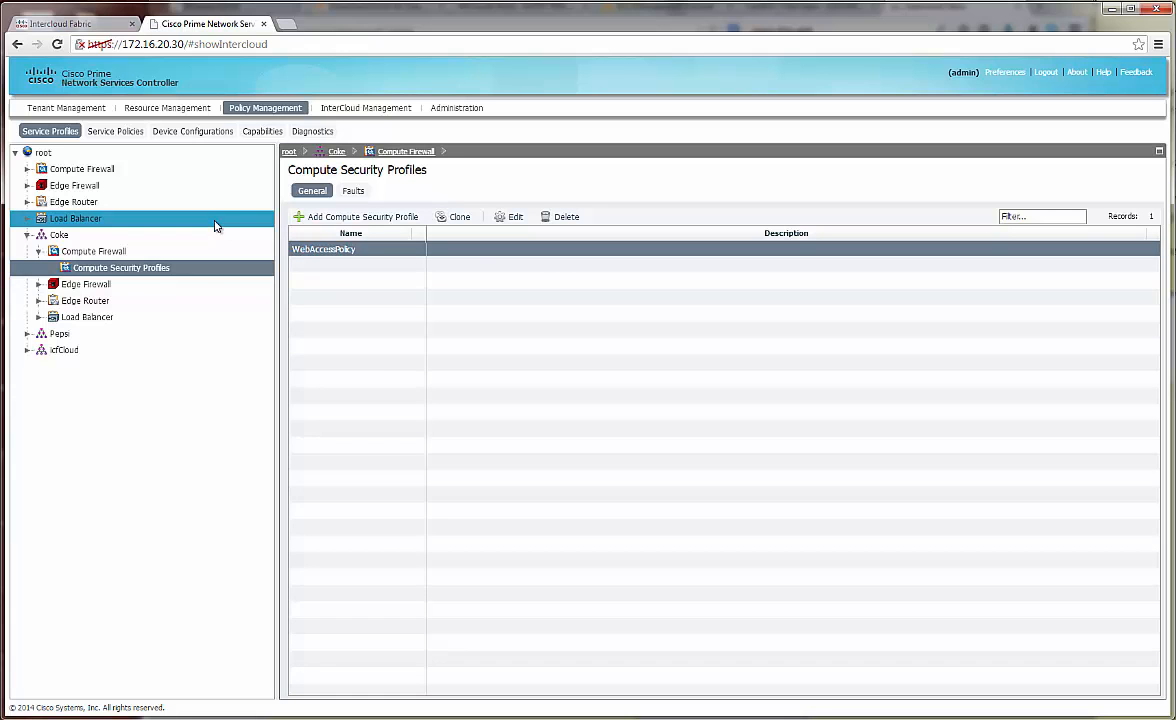
# Go to Service Policies and select Service Path under Coke > Policies
pyautogui.click(116, 136)
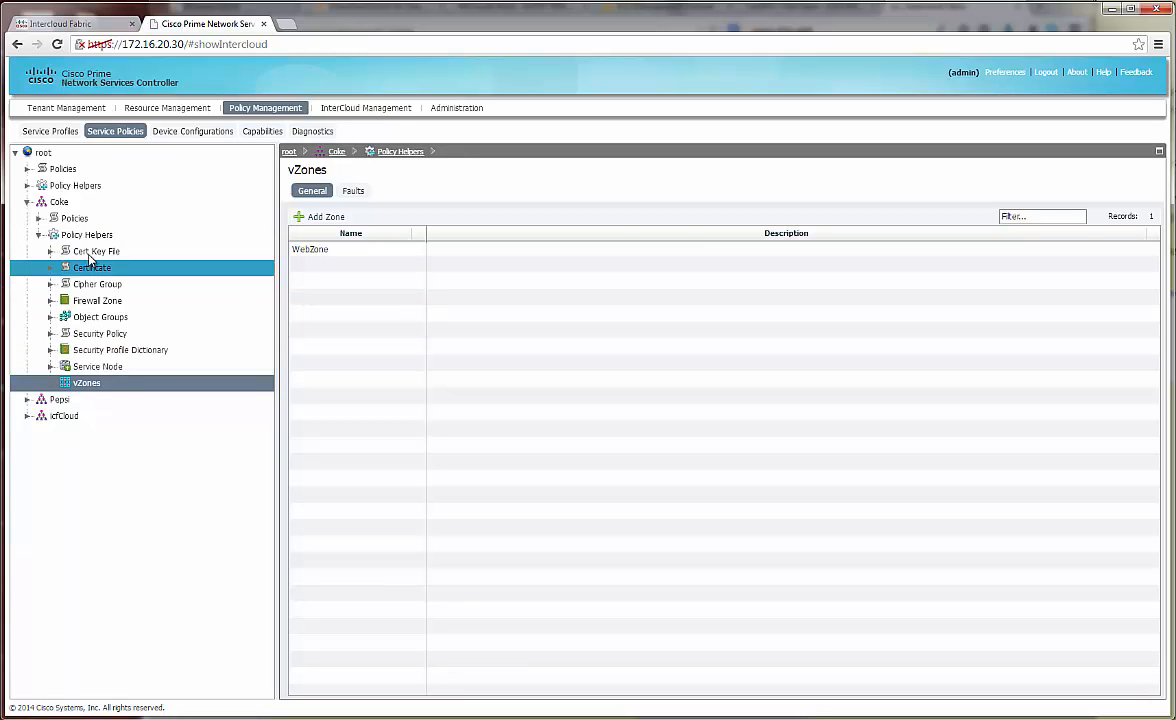
pyautogui.click(40, 220)
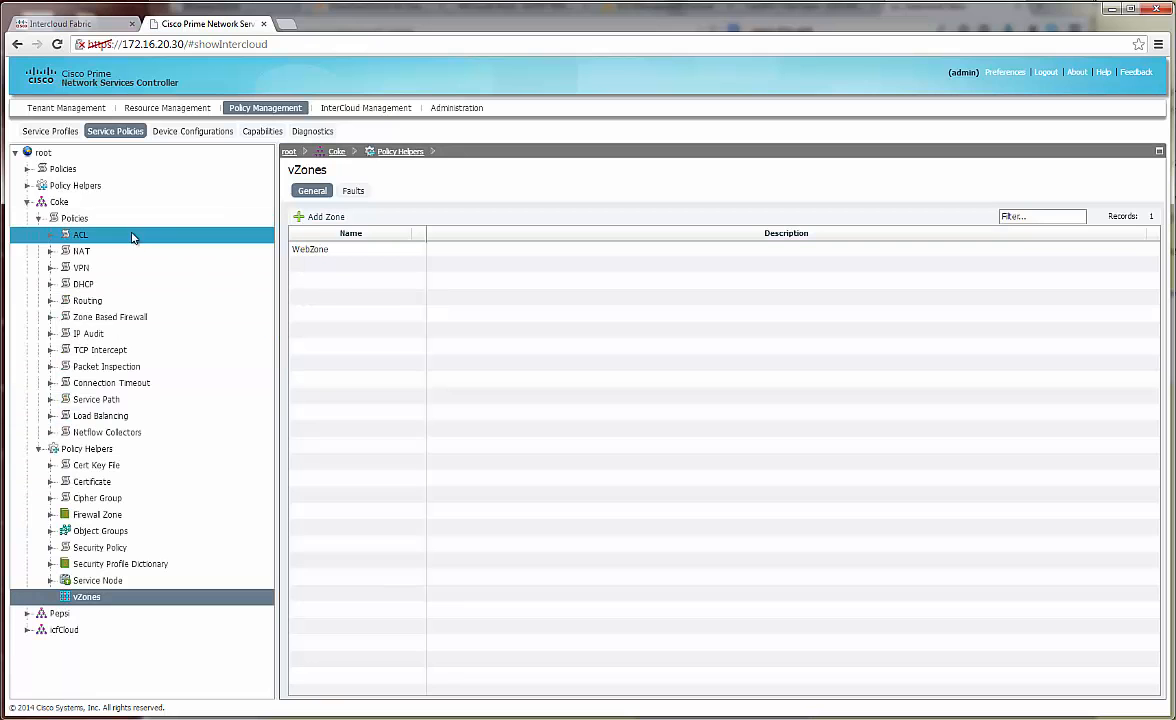
pyautogui.click(105, 402)
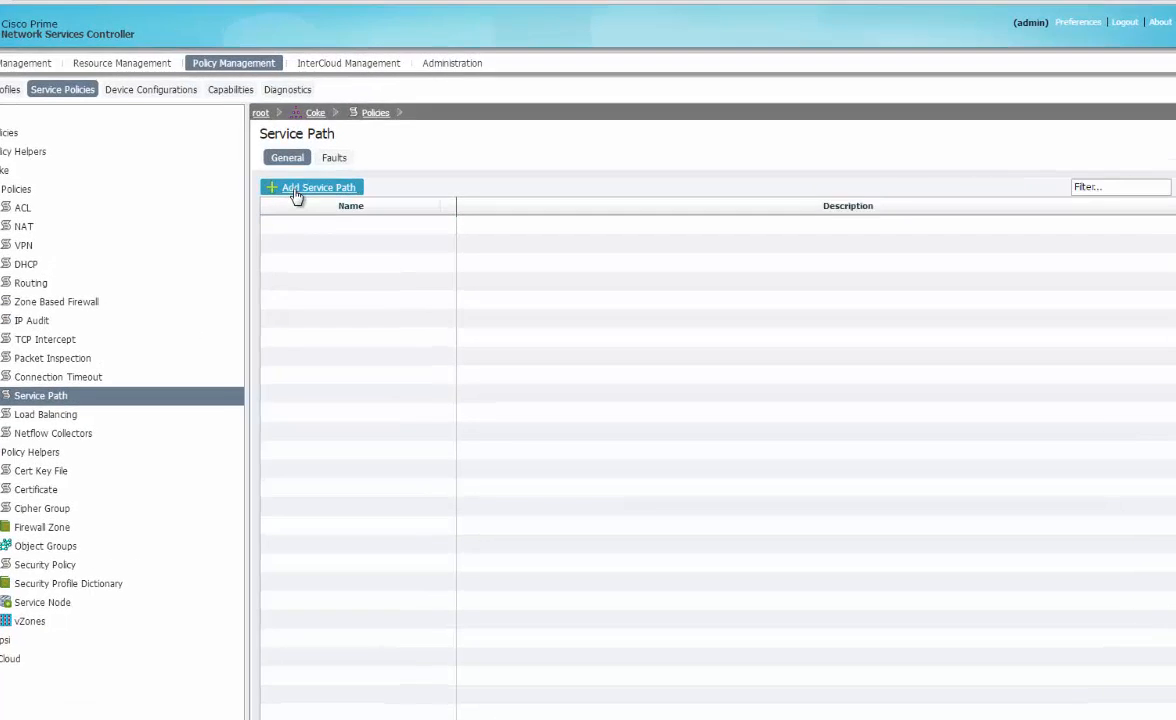
# Create service path VSG-Service with a service entry, and start a new service node
pyautogui.click(330, 216)
pyautogui.click(464, 300)
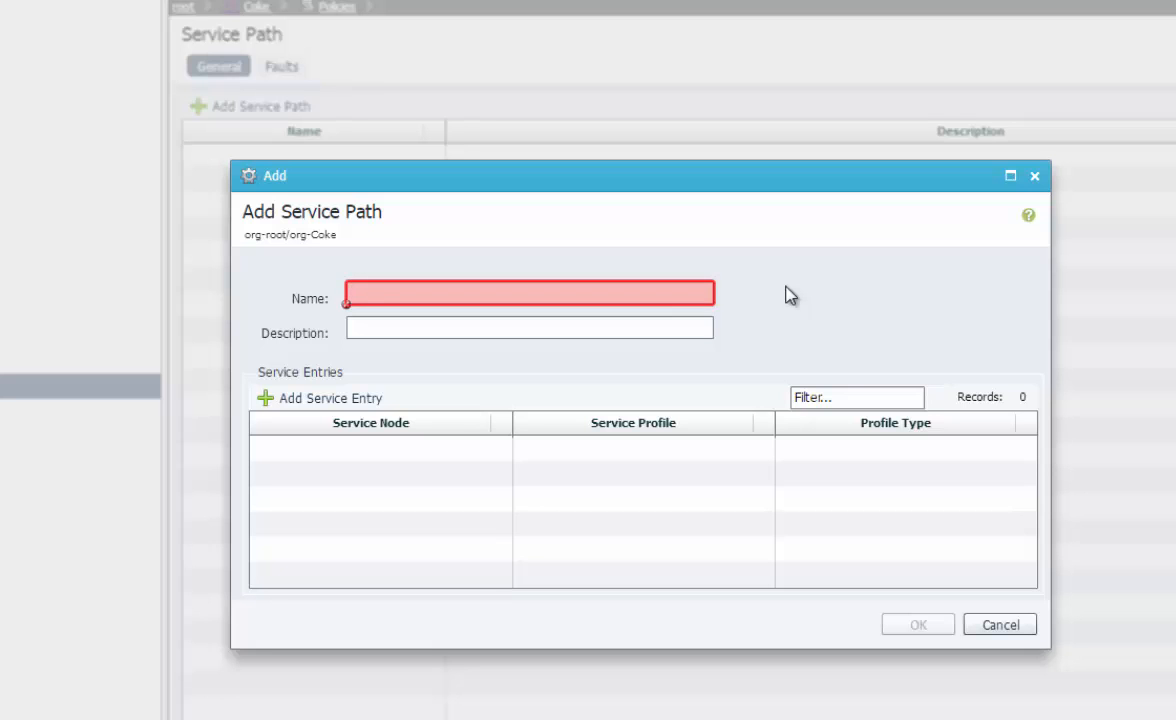
pyautogui.write('VSG-Service')
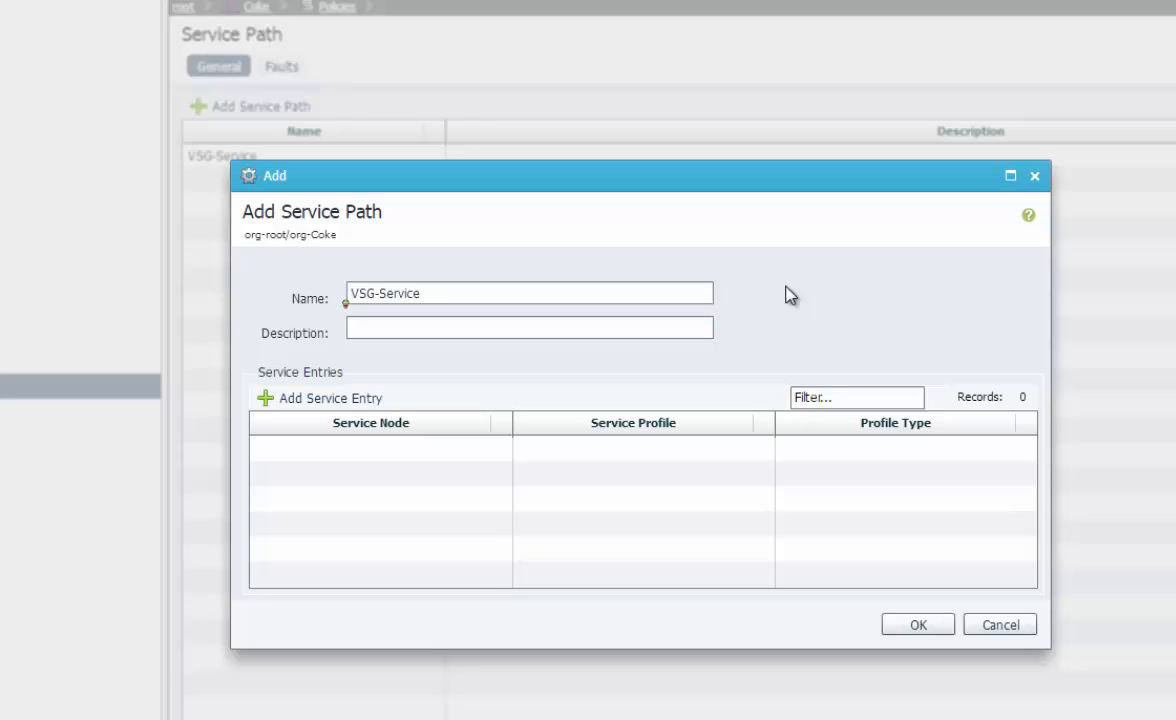
pyautogui.click(302, 405)
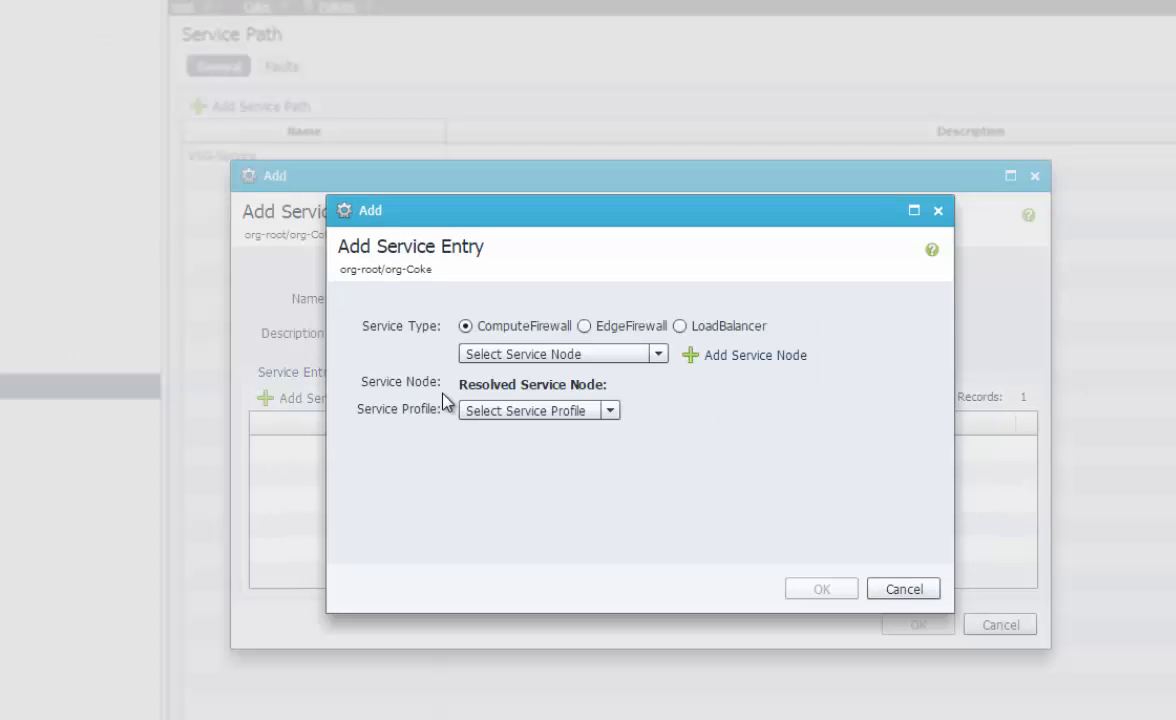
pyautogui.click(577, 355)
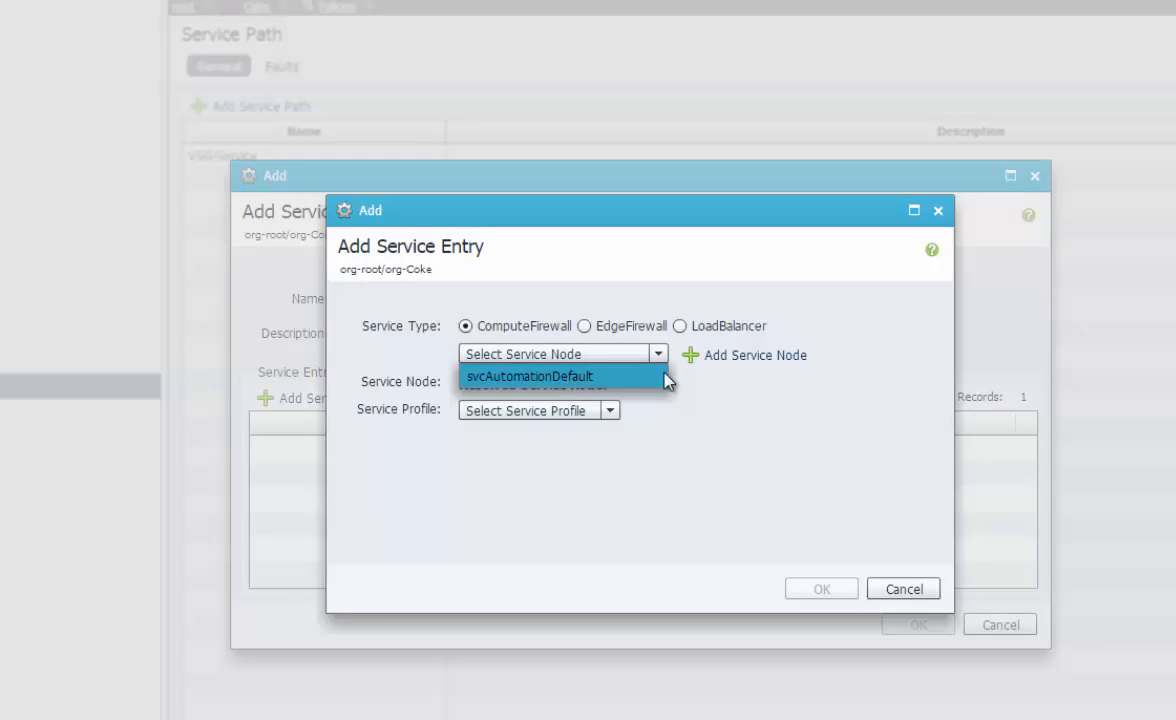
pyautogui.click(755, 374)
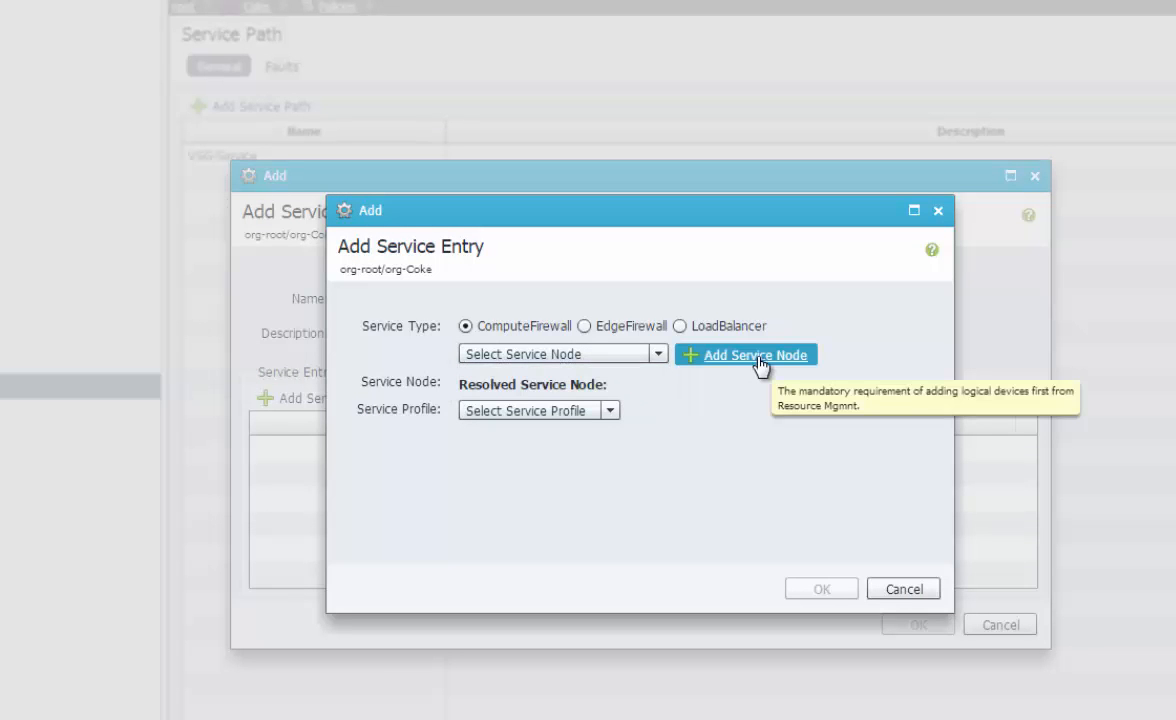
pyautogui.click(762, 358)
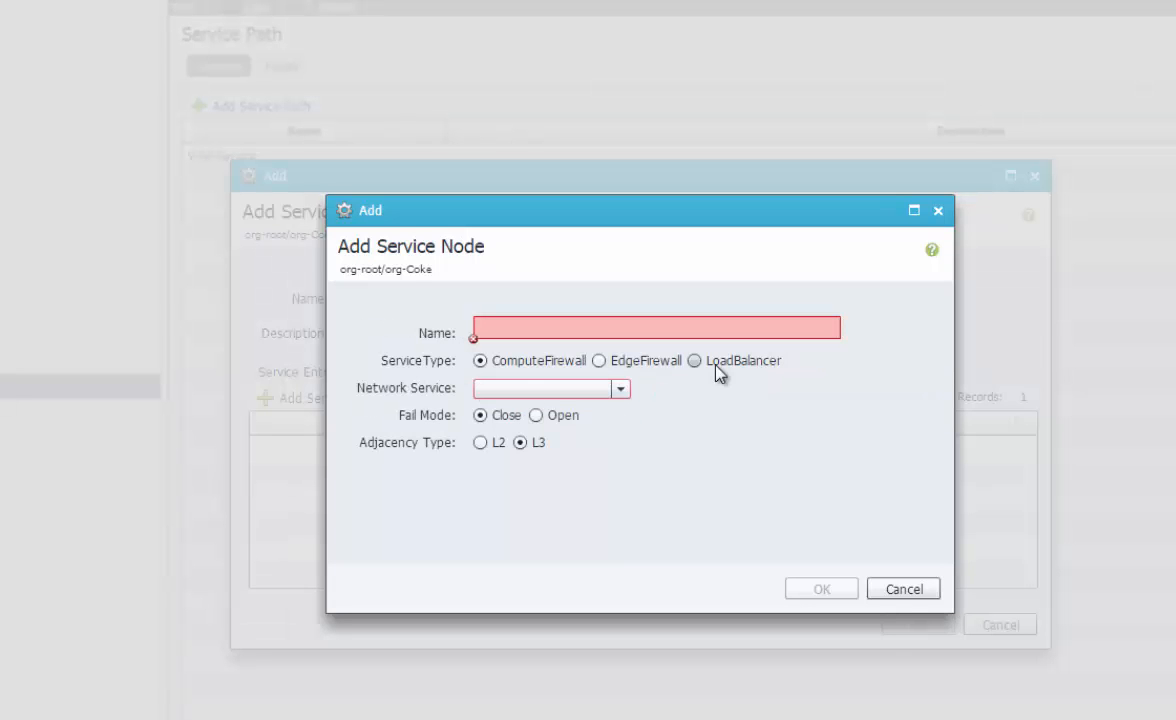
# Name the service node VSGServiceNode, assign network service Coke-App-FW, and save it
pyautogui.click(537, 332)
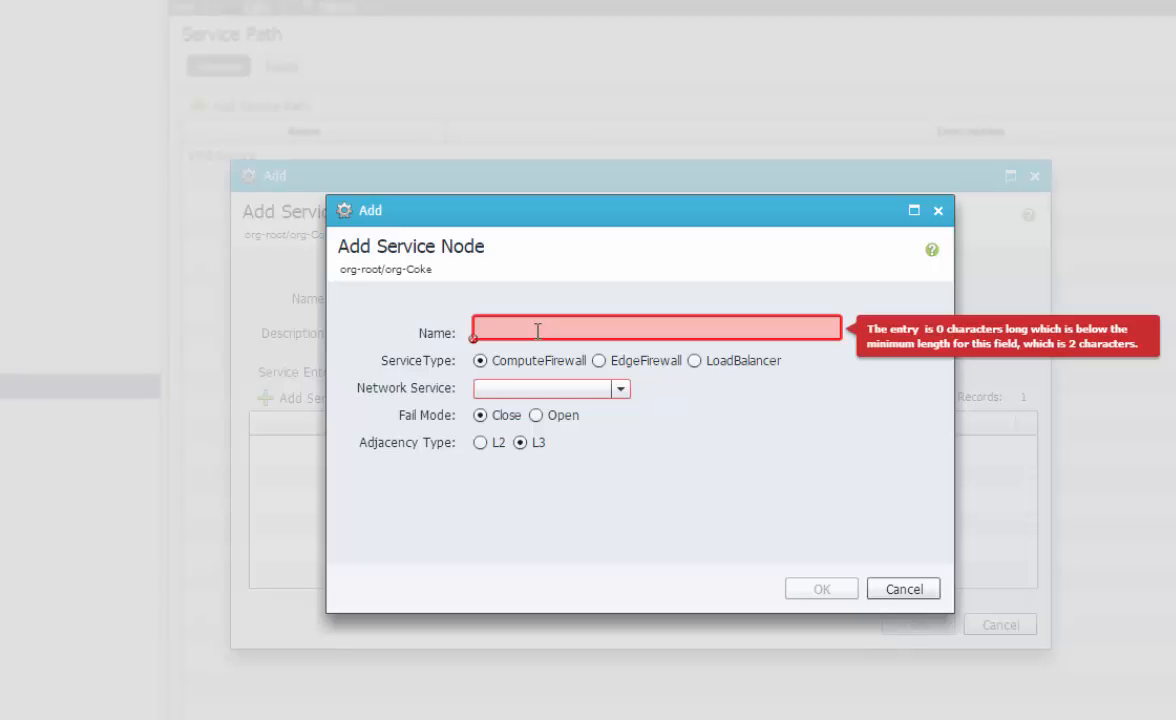
pyautogui.write('VSGServiceNode')
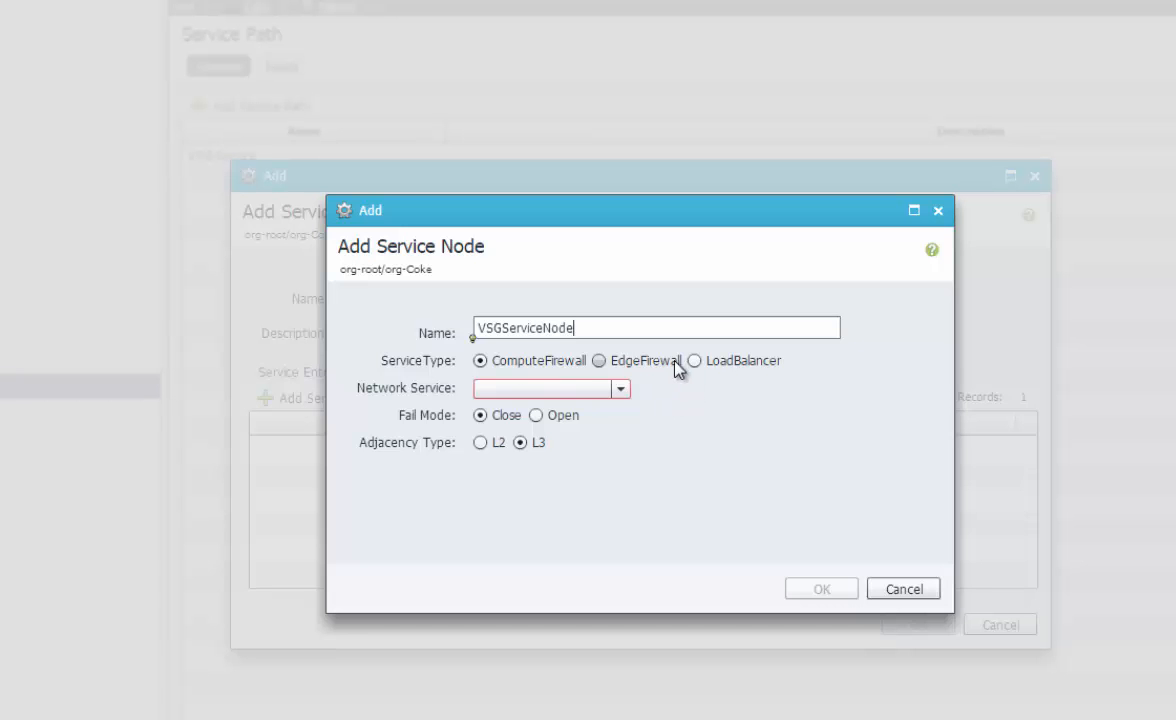
pyautogui.click(556, 391)
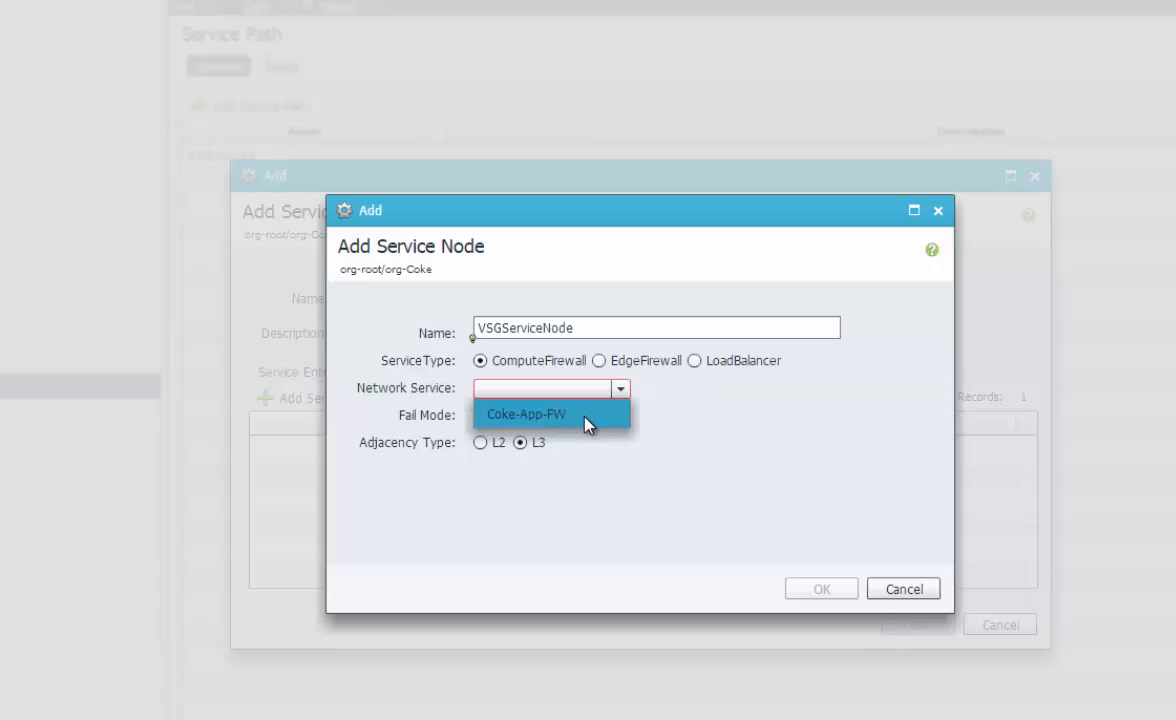
pyautogui.click(588, 424)
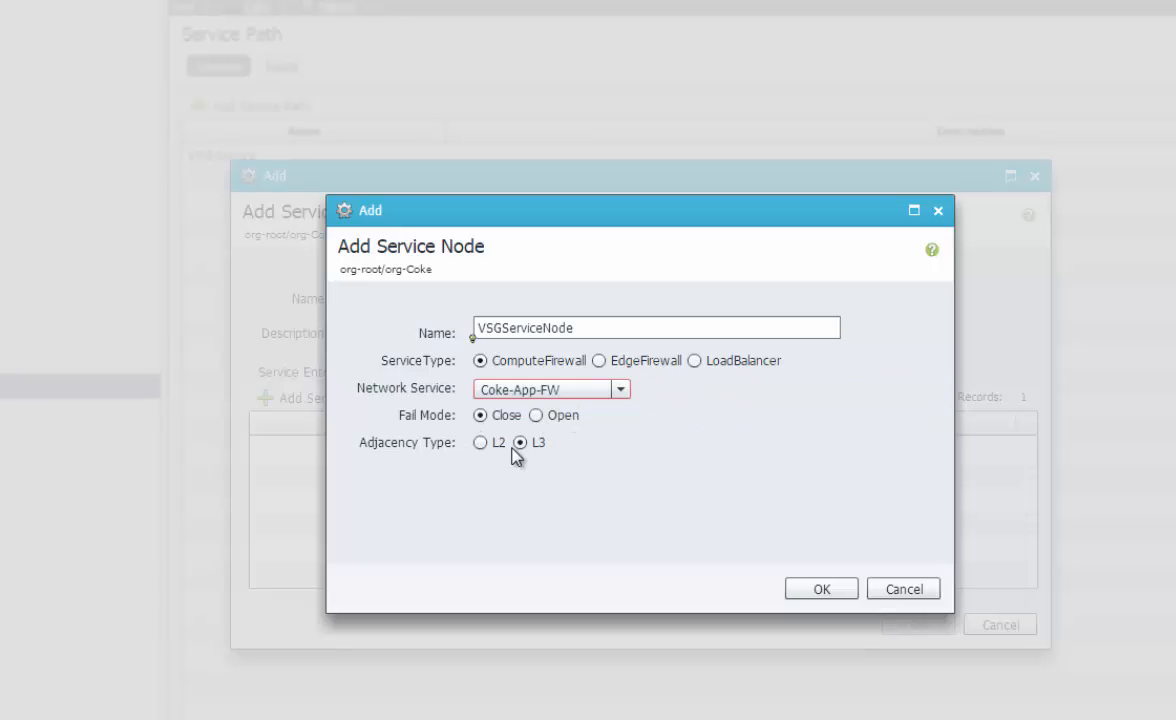
pyautogui.click(818, 590)
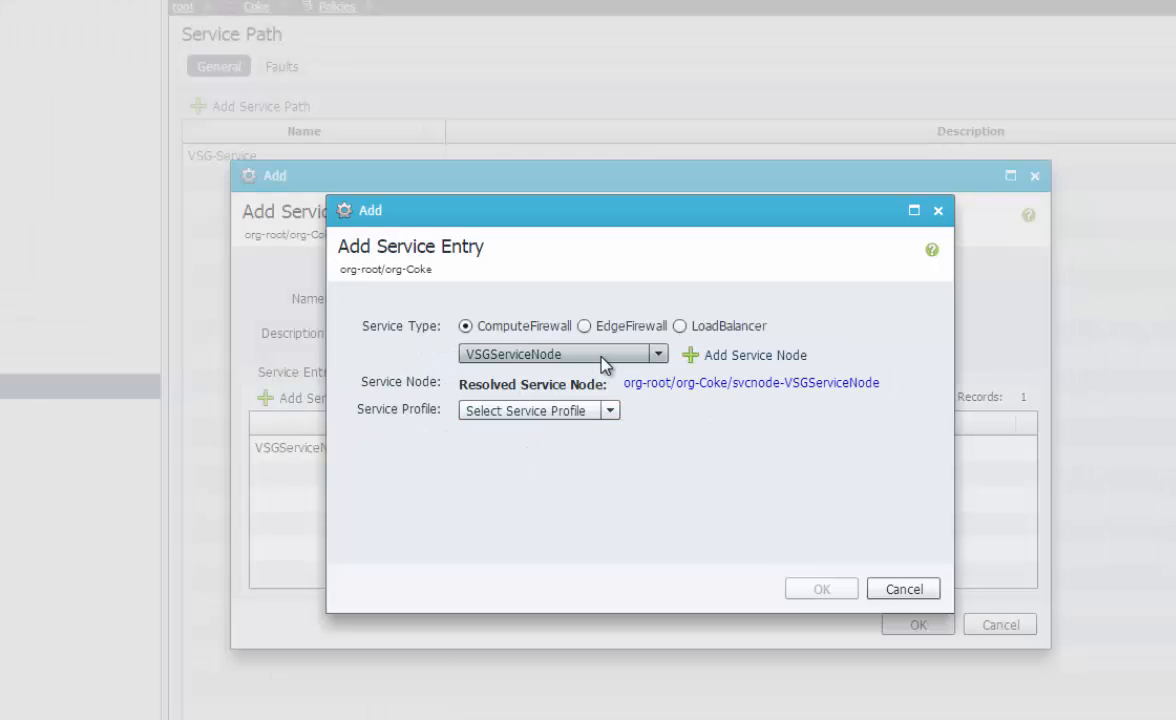
# Give the VSGServiceNode entry the WebAccessPolicy service profile and save the VSG-Service path
pyautogui.click(606, 411)
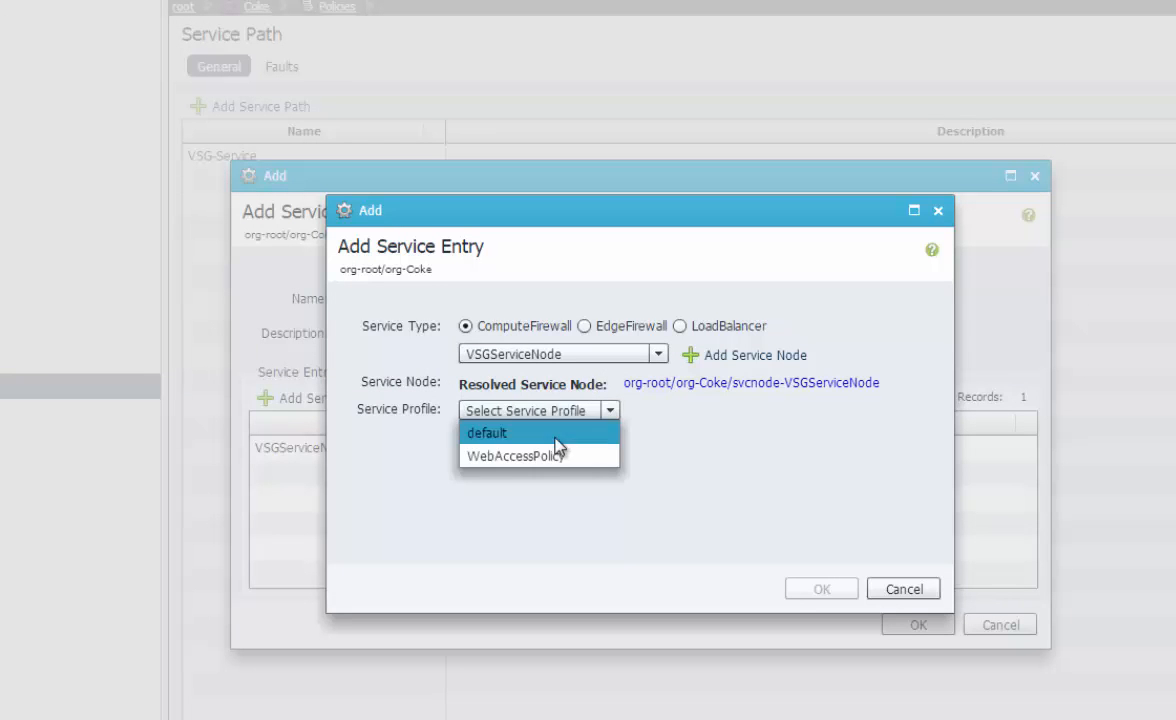
pyautogui.click(550, 459)
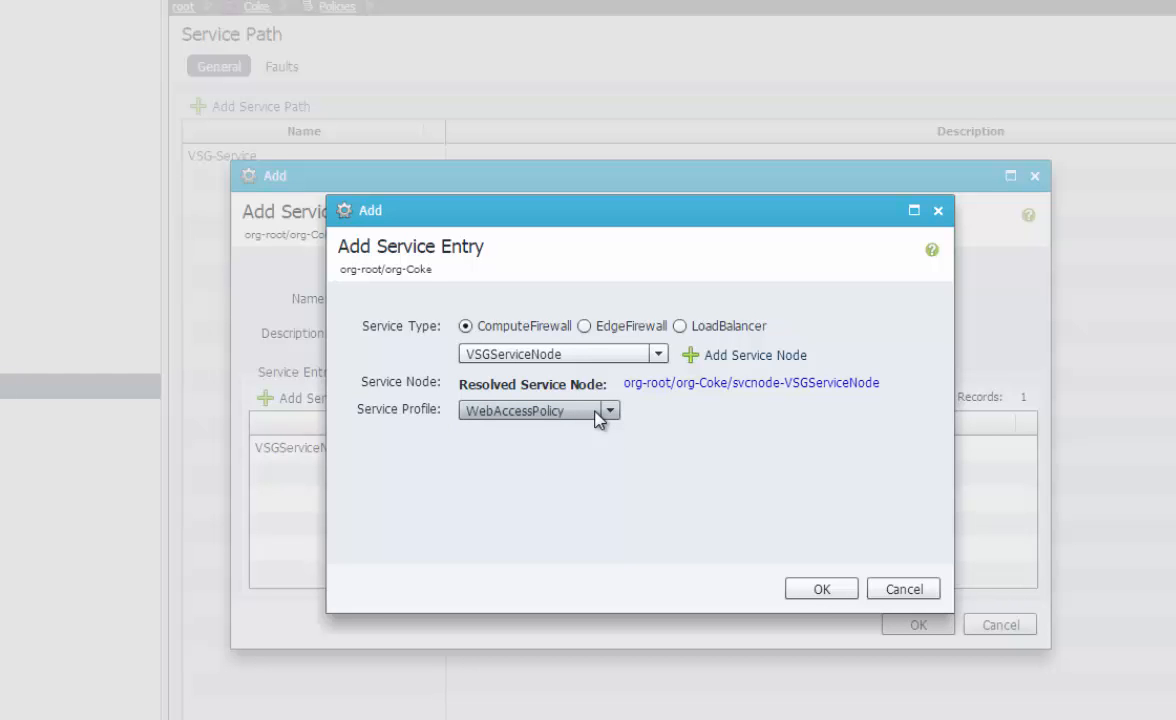
pyautogui.click(818, 588)
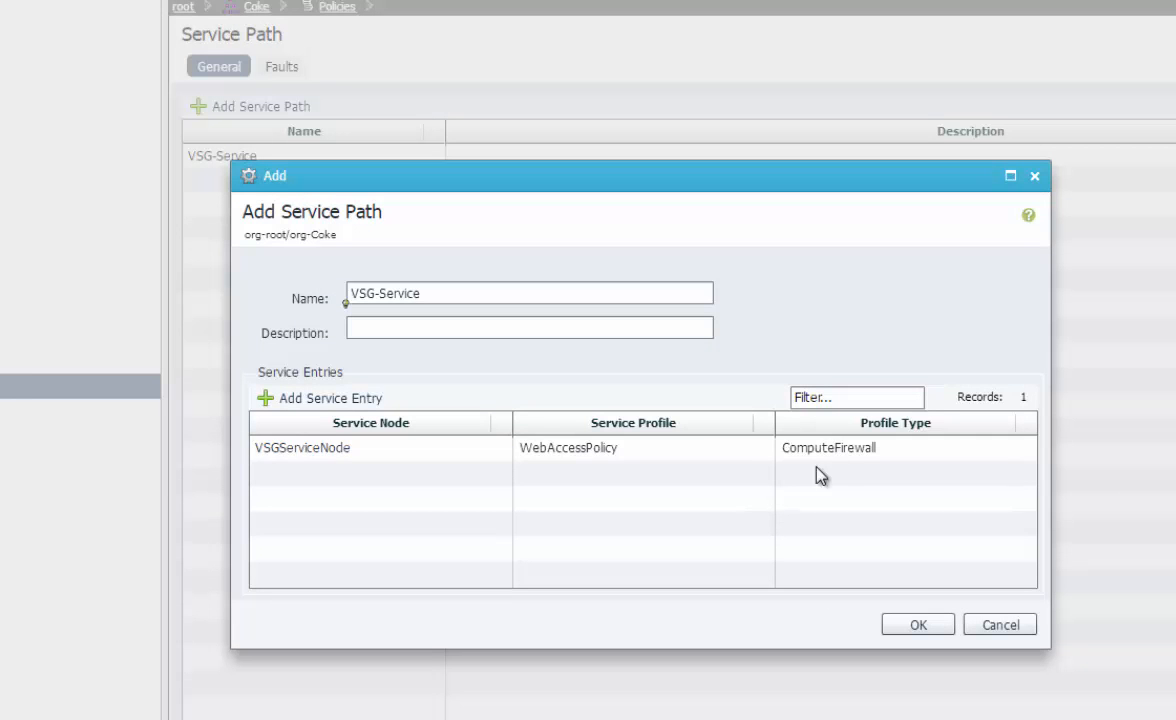
pyautogui.click(517, 451)
pyautogui.click(565, 452)
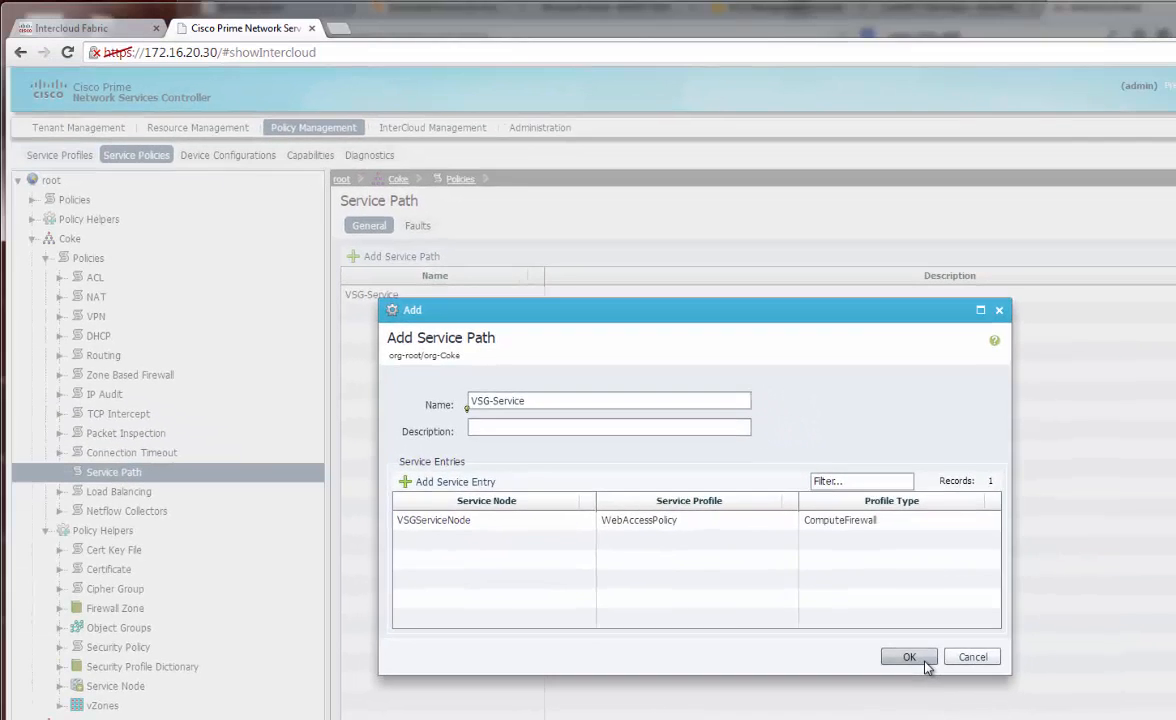
pyautogui.click(918, 624)
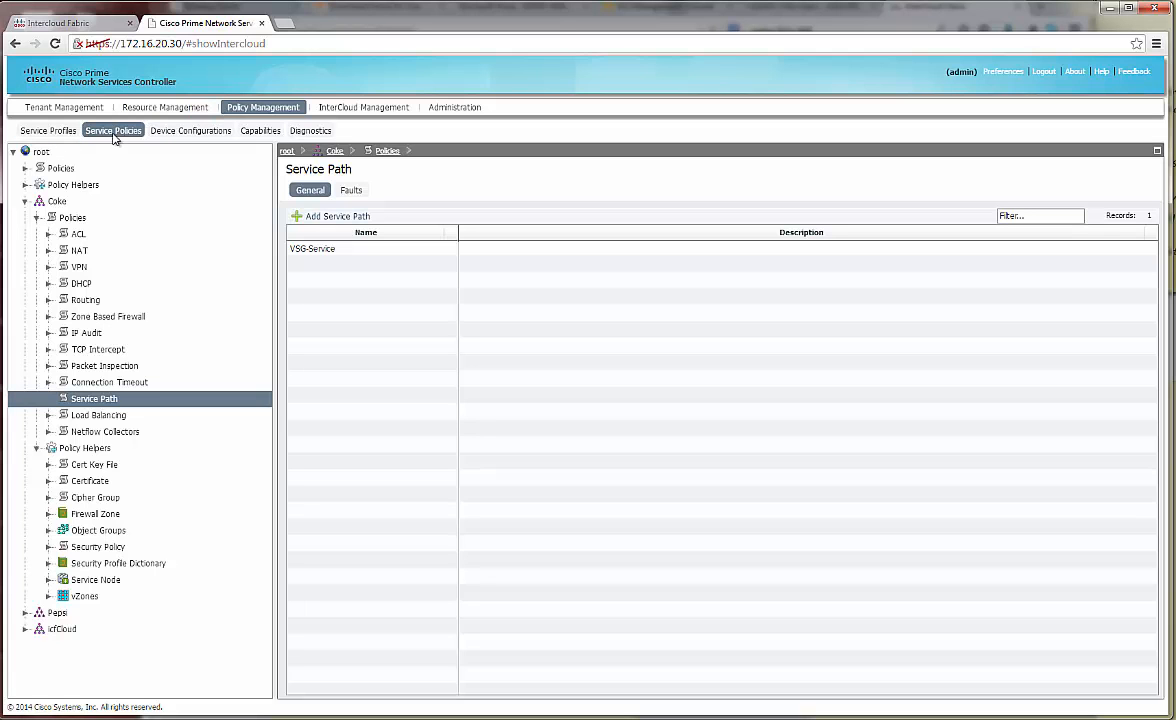
# Review Coke's WebZone vZone and its WebAccessPolicy compute security profile
pyautogui.click(80, 597)
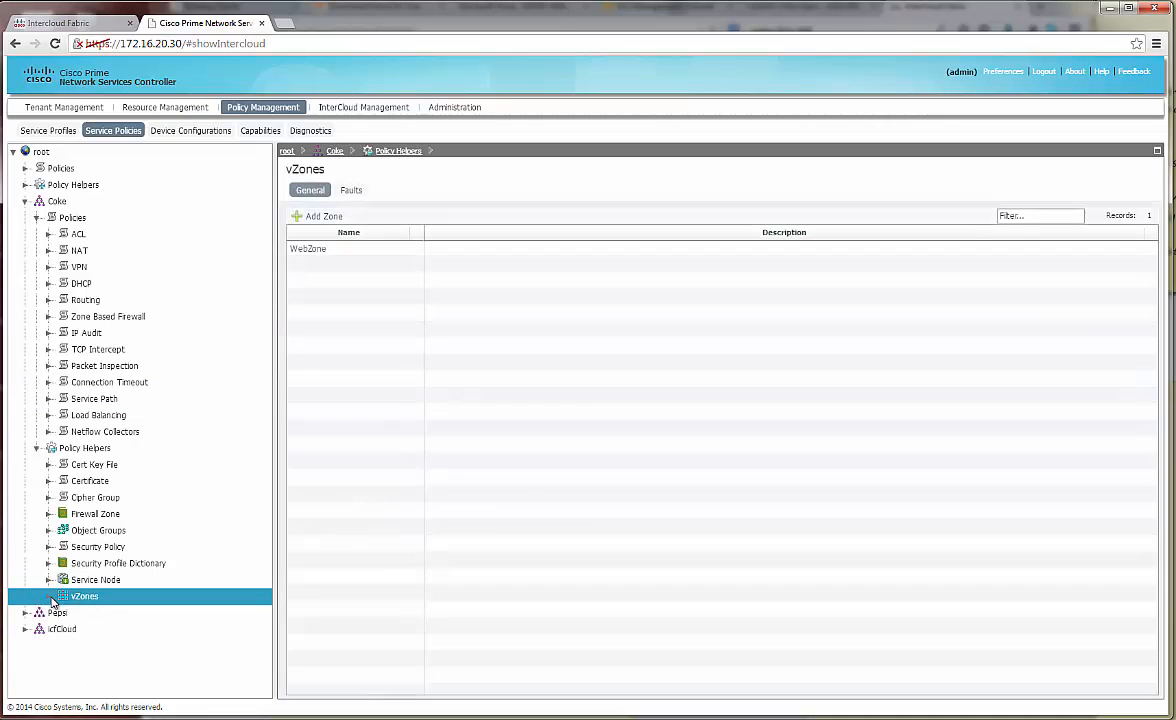
pyautogui.click(345, 255)
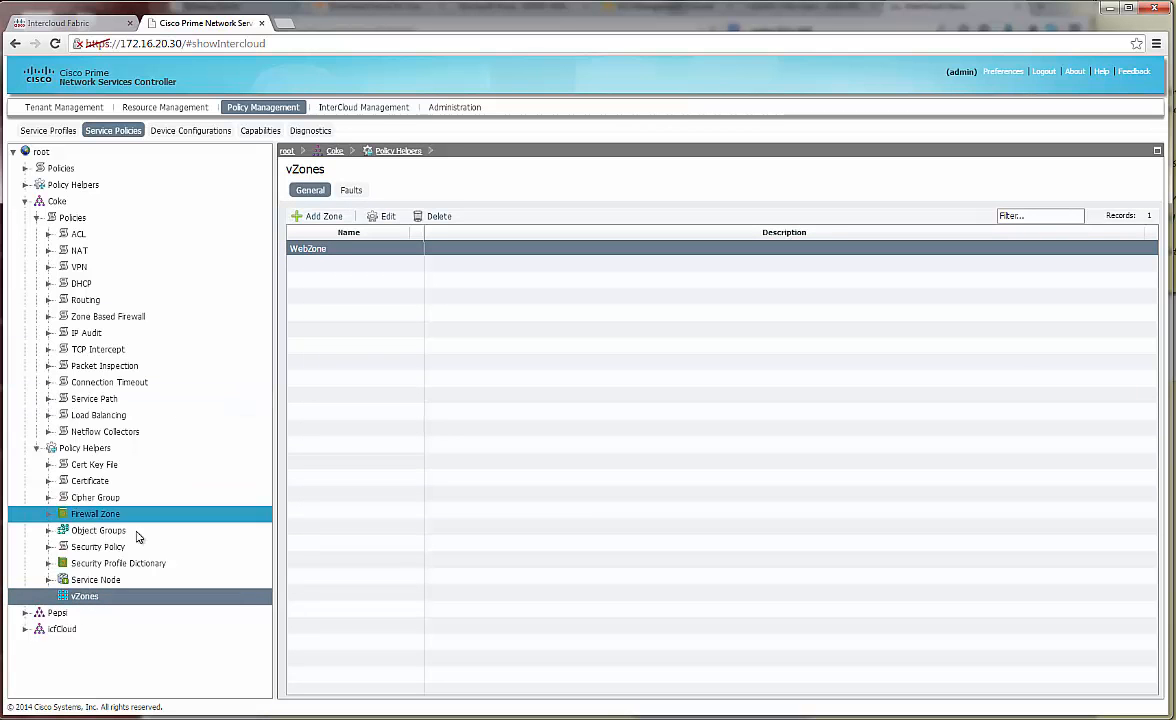
pyautogui.click(48, 130)
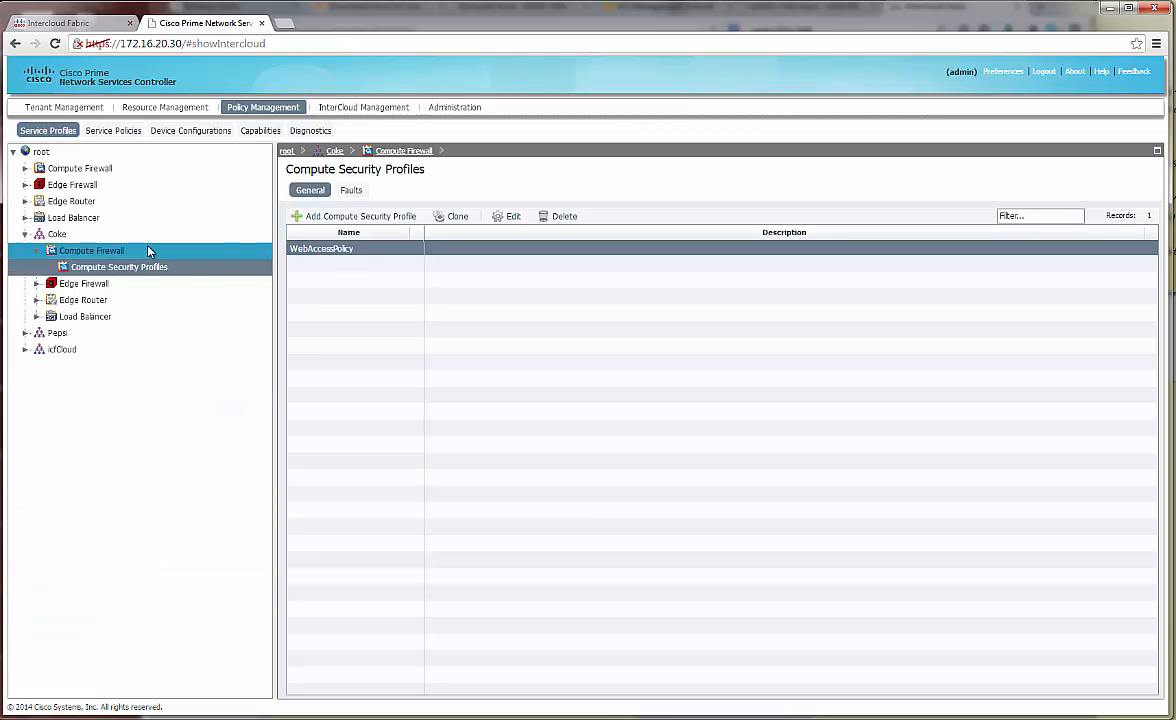
pyautogui.click(349, 255)
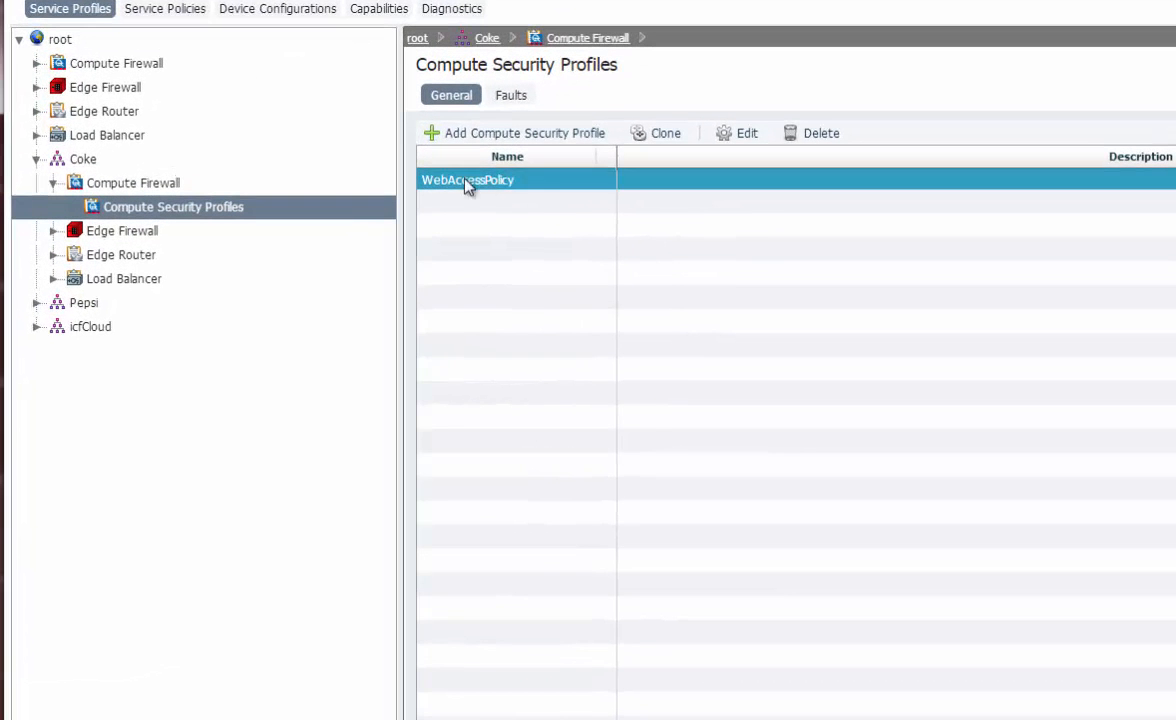
# Return to Coke's policies and list its service paths sorted by name
pyautogui.click(196, 10)
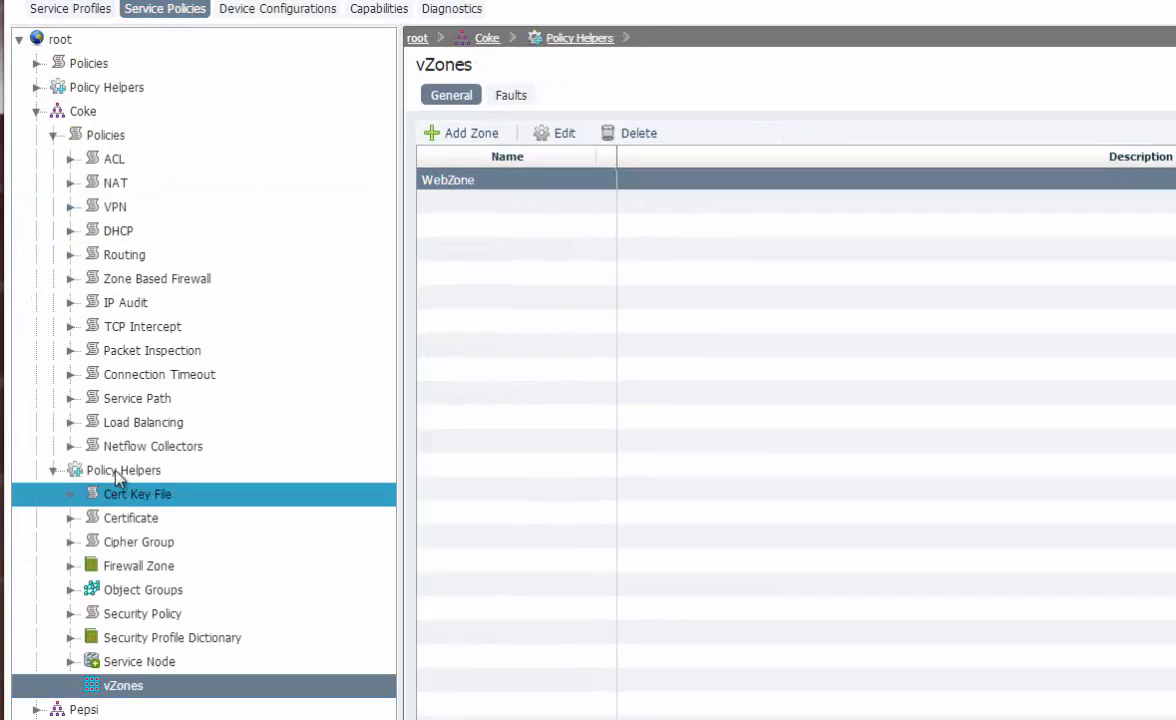
pyautogui.click(136, 398)
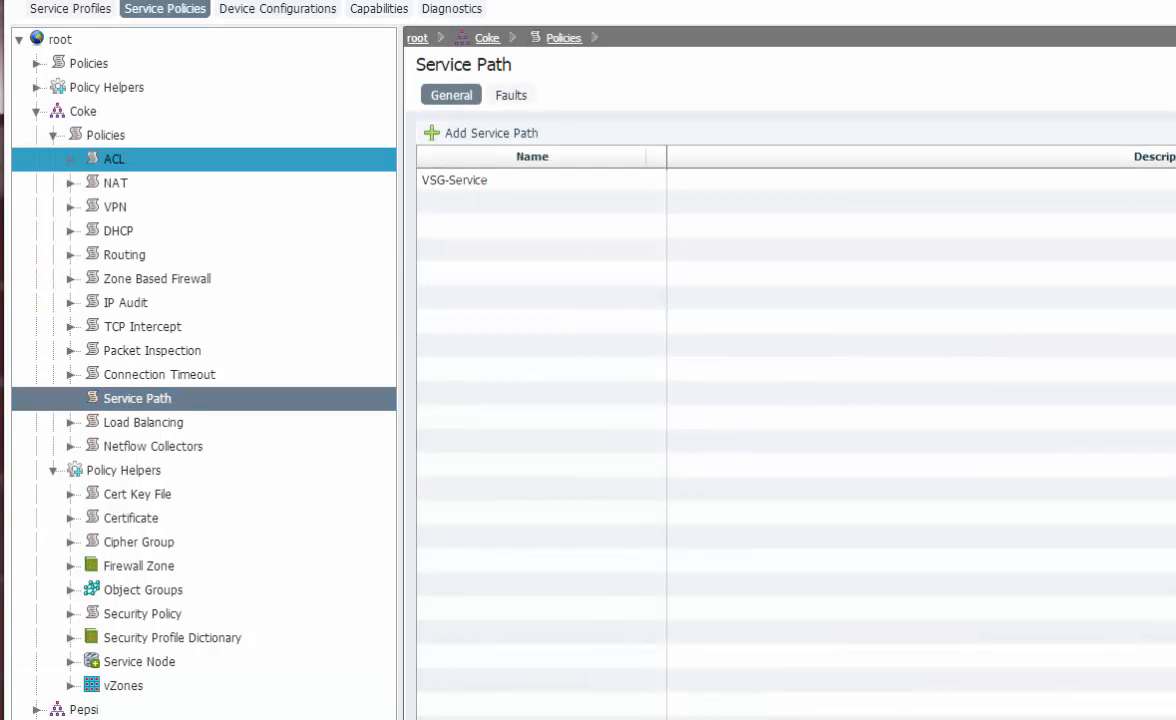
pyautogui.click(503, 160)
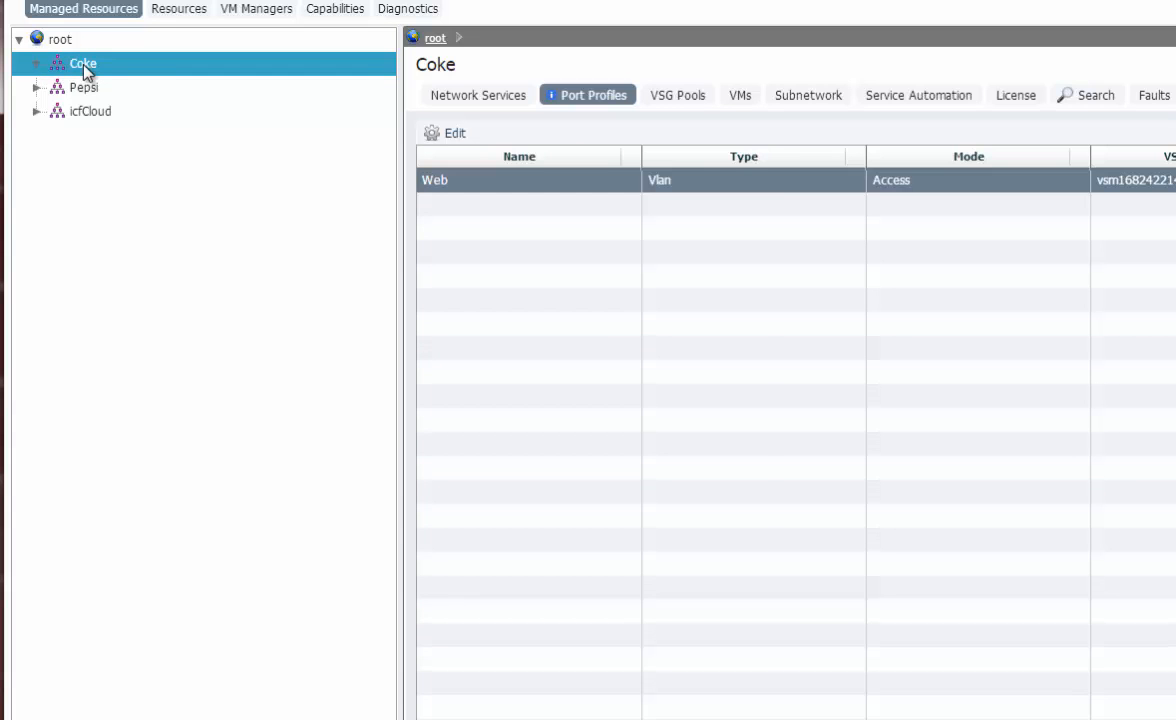
# Show Coke's port profiles sorted by name and select the Web profile
pyautogui.click(461, 84)
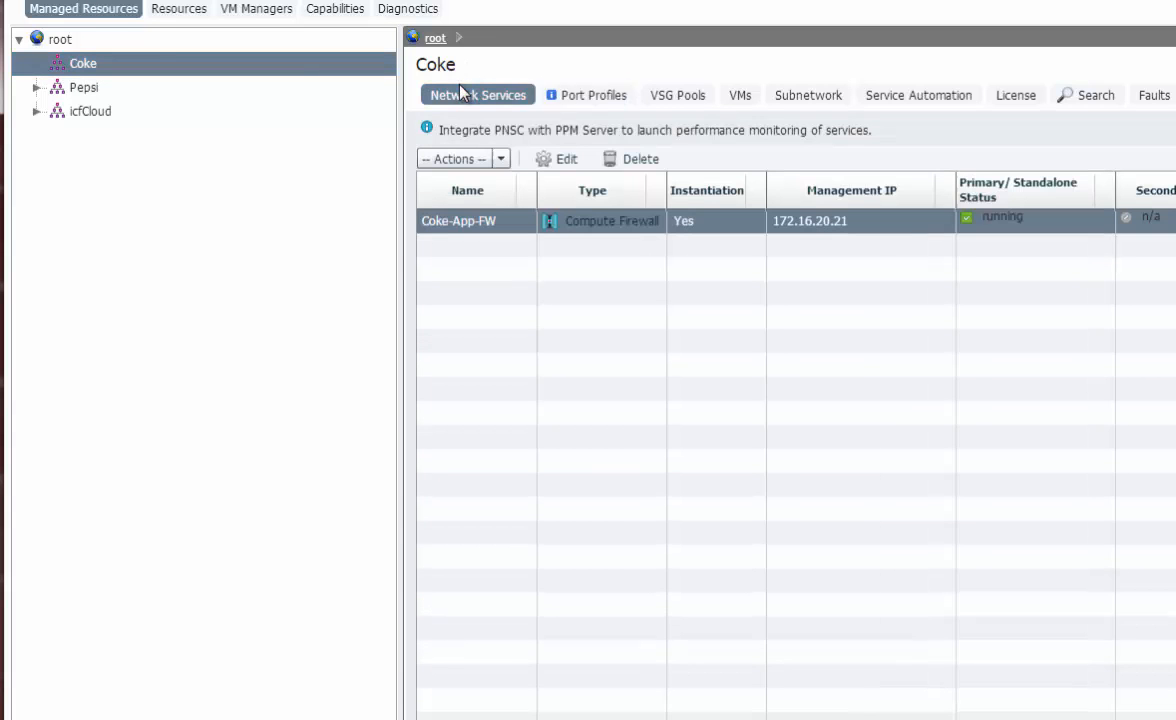
pyautogui.click(569, 98)
pyautogui.click(462, 186)
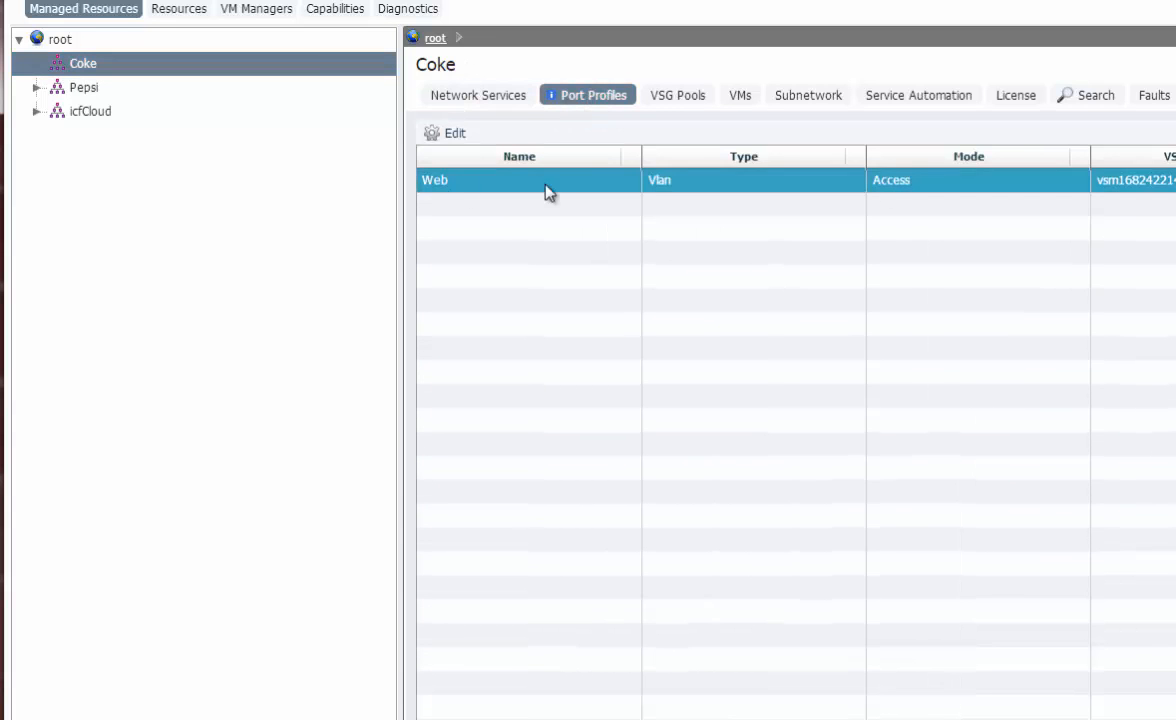
pyautogui.click(478, 160)
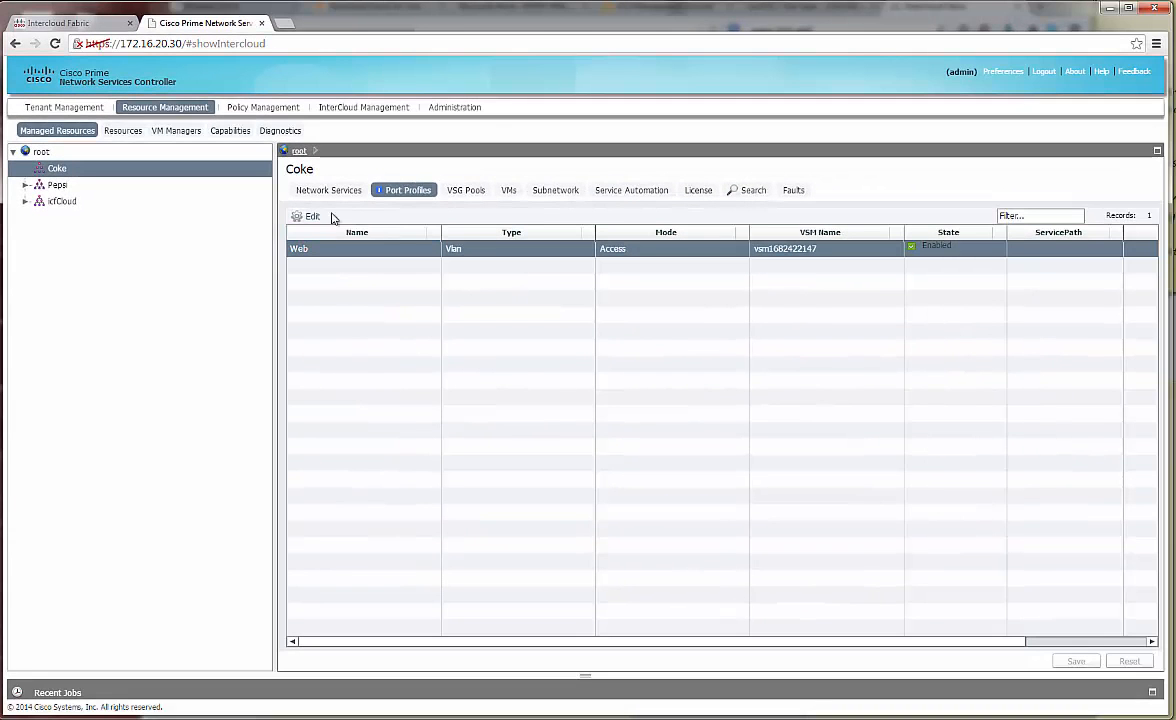
# Set the Web port profile's service path to VSG-Service and apply the change
pyautogui.click(305, 217)
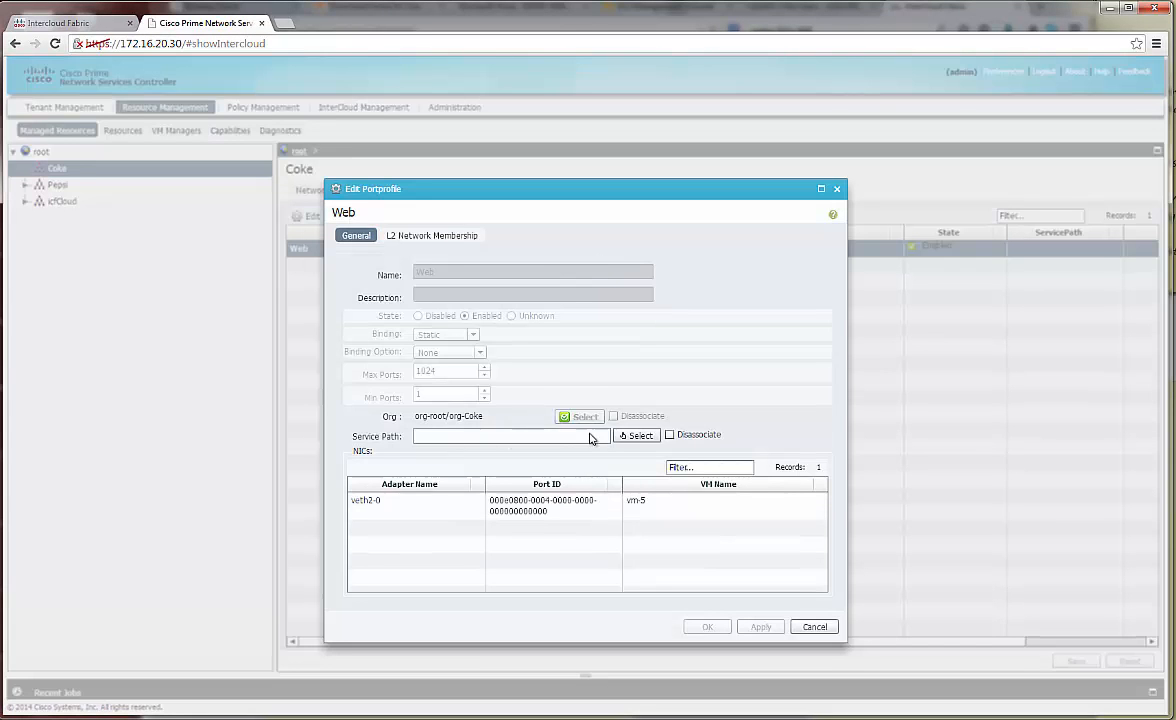
pyautogui.click(637, 435)
pyautogui.click(446, 369)
pyautogui.click(438, 353)
pyautogui.click(703, 531)
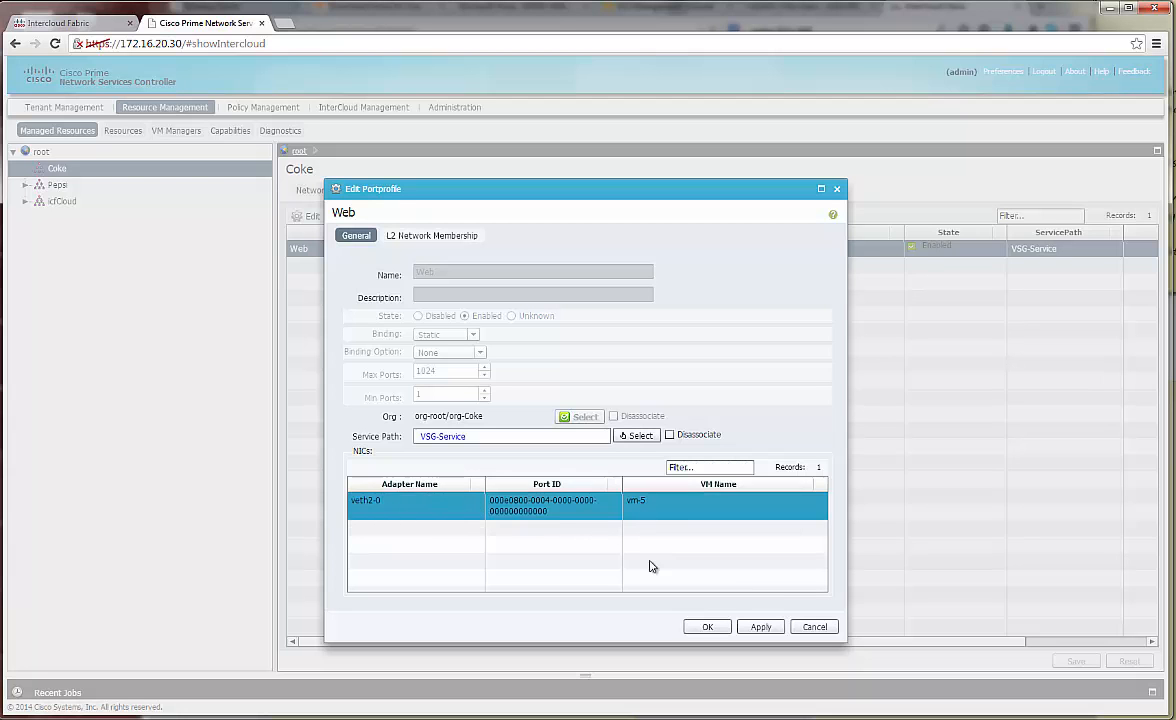
pyautogui.click(455, 510)
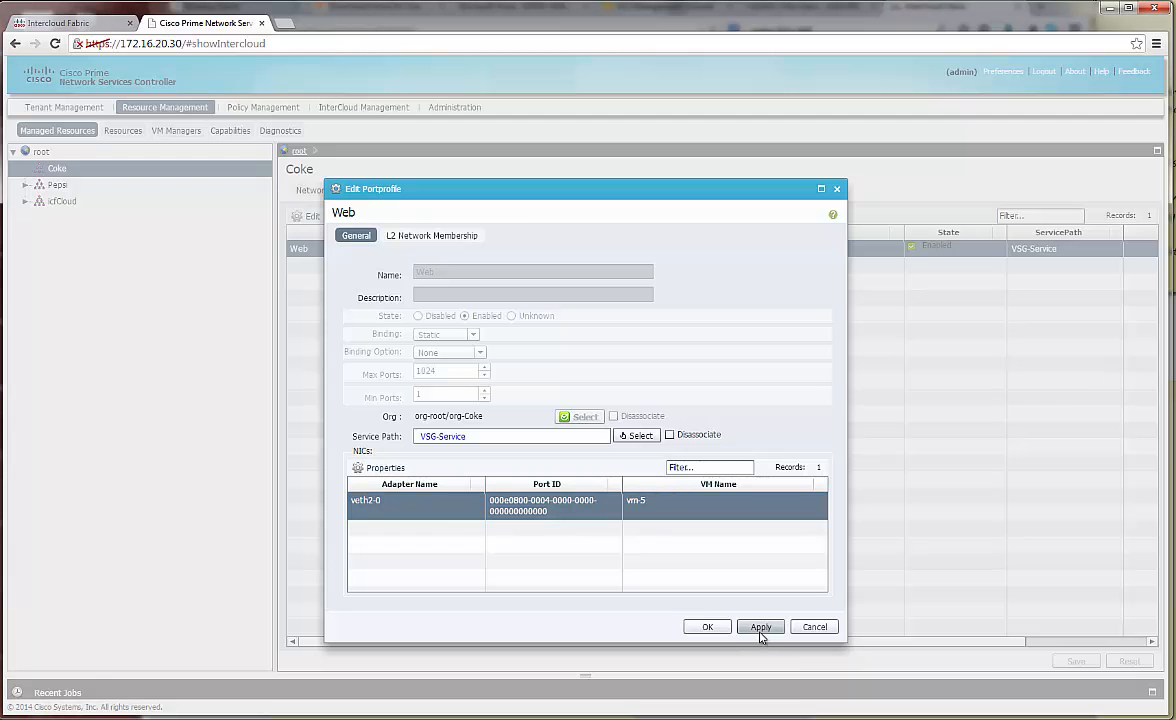
pyautogui.click(707, 626)
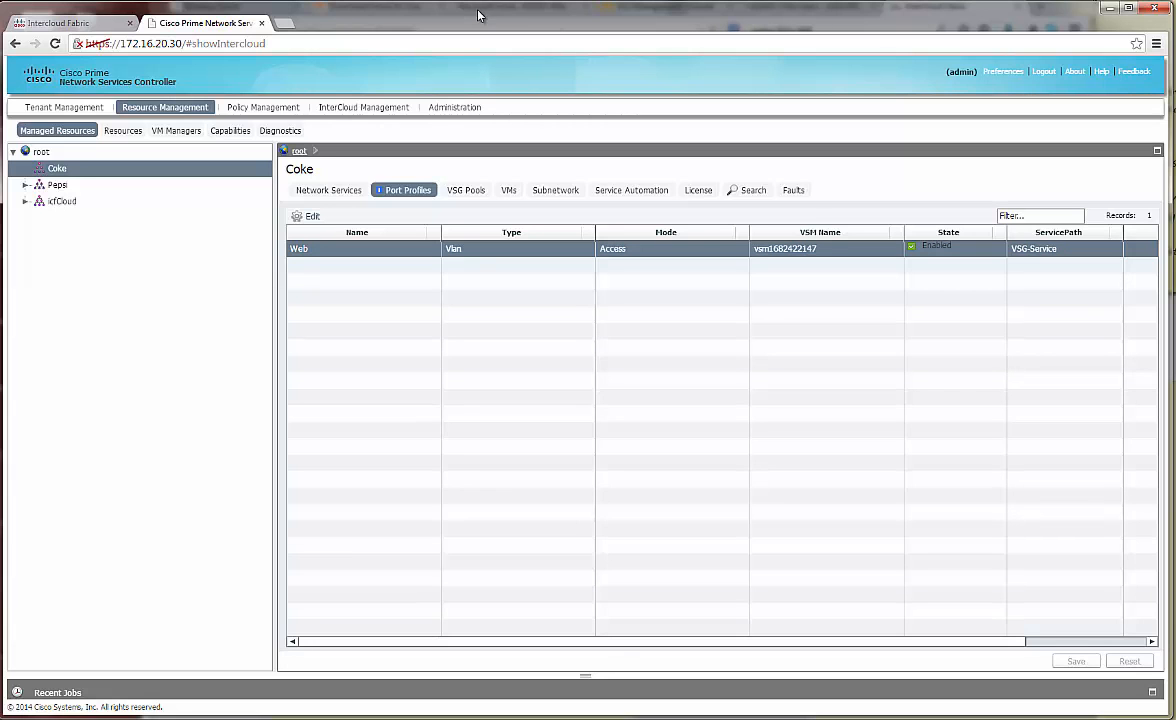
pyautogui.click(438, 4)
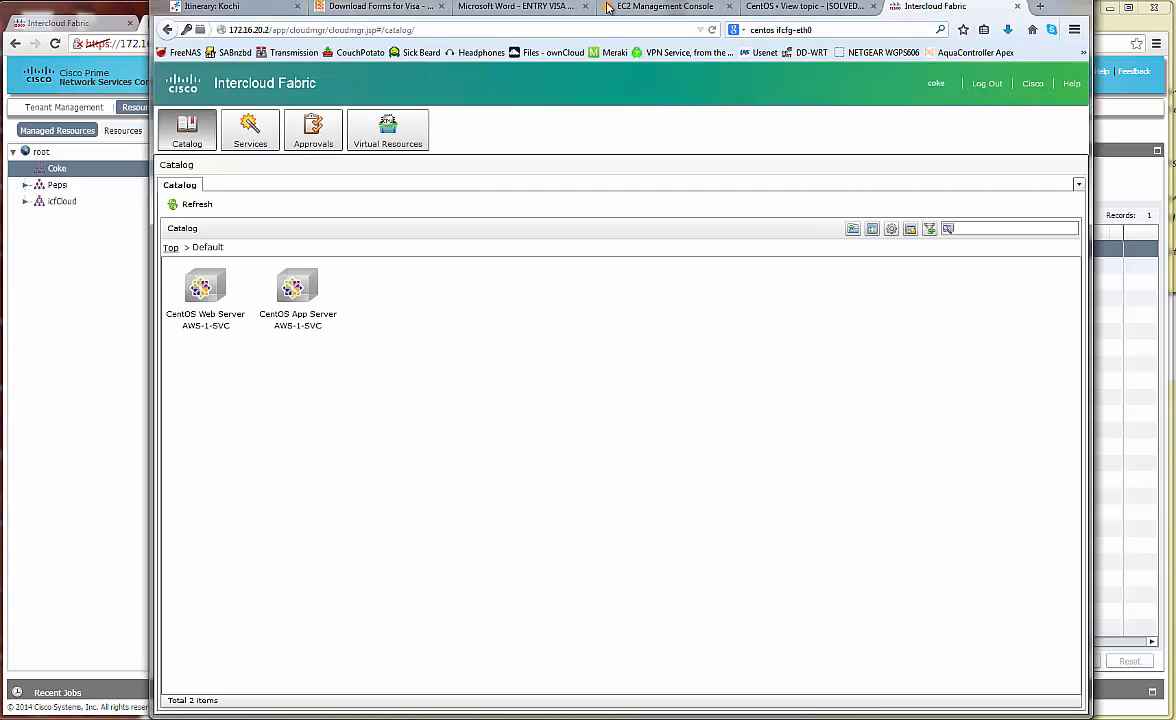
# Bring the vSphere Client and the CentOS6NewVM console to the front
pyautogui.click(1174, 198)
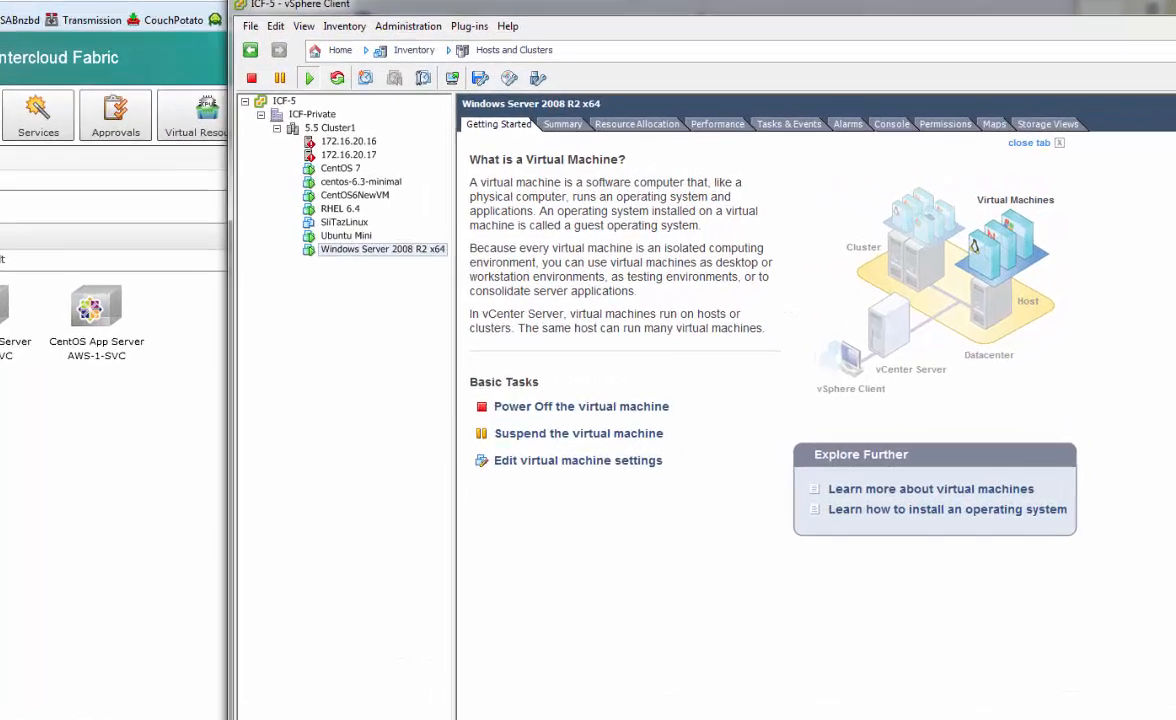
pyautogui.hotkey('alt', 'Tab')
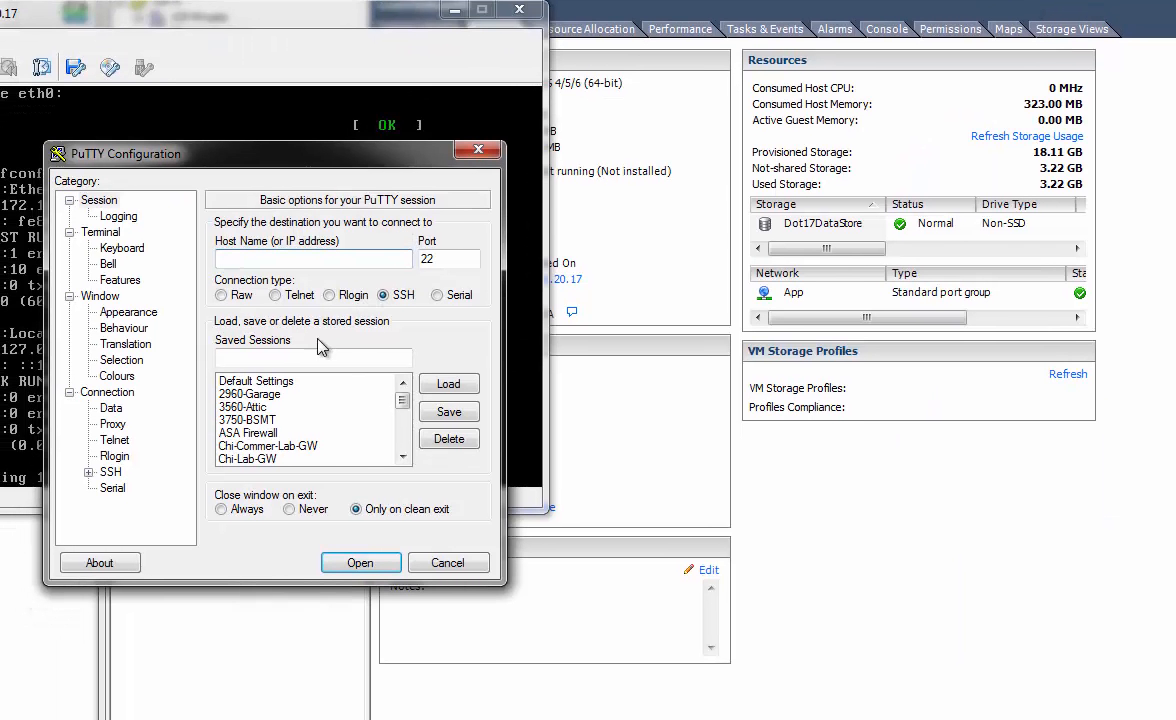
# Connect to 172.16.30.11 over SSH and log in as root
pyautogui.write('172.16.30.11')
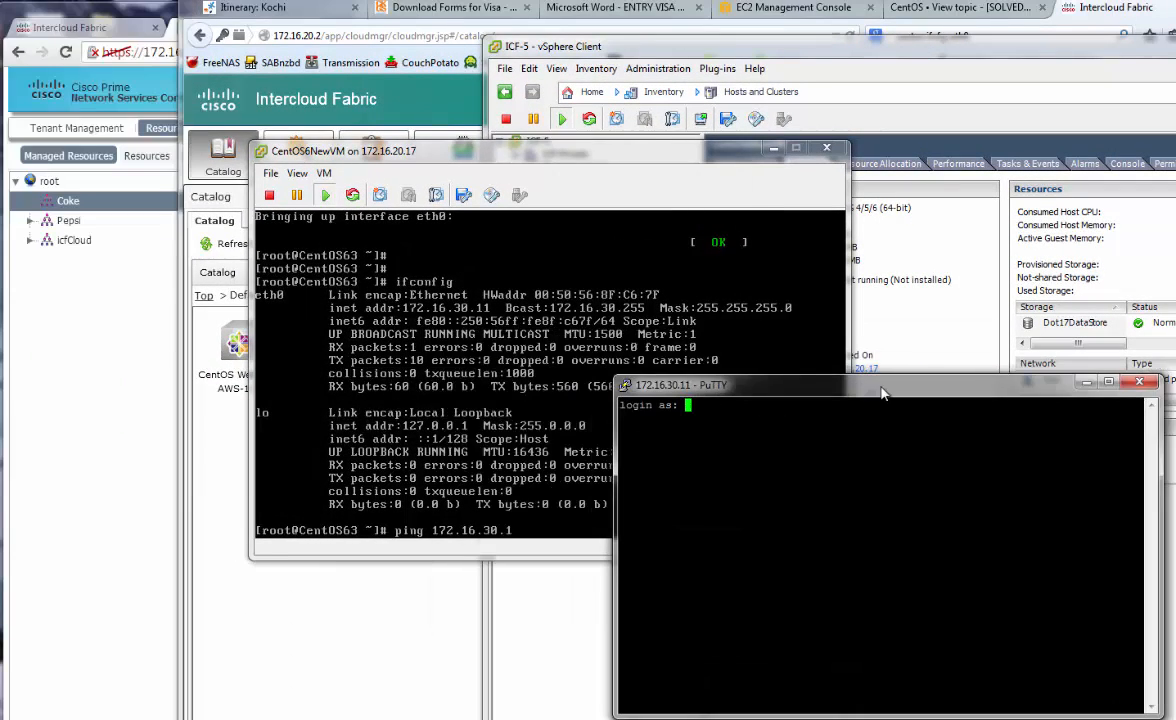
pyautogui.write('root')
pyautogui.press('Return')
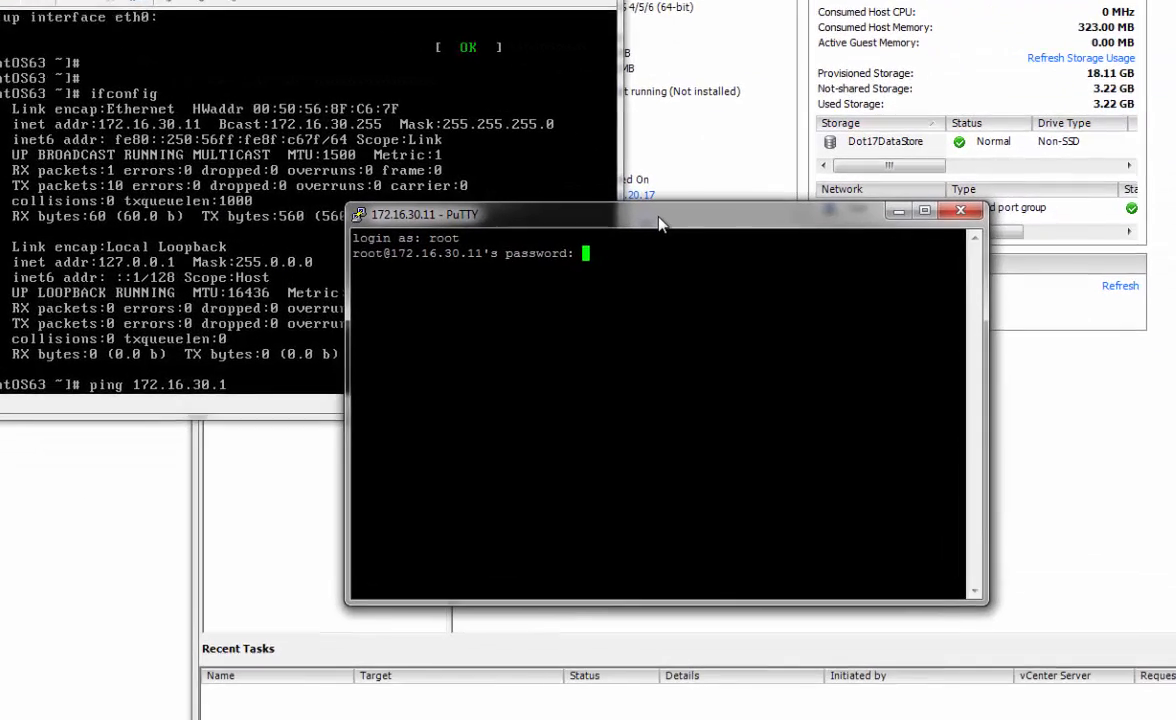
pyautogui.press('Return')
pyautogui.press('Return')
pyautogui.press('Return')
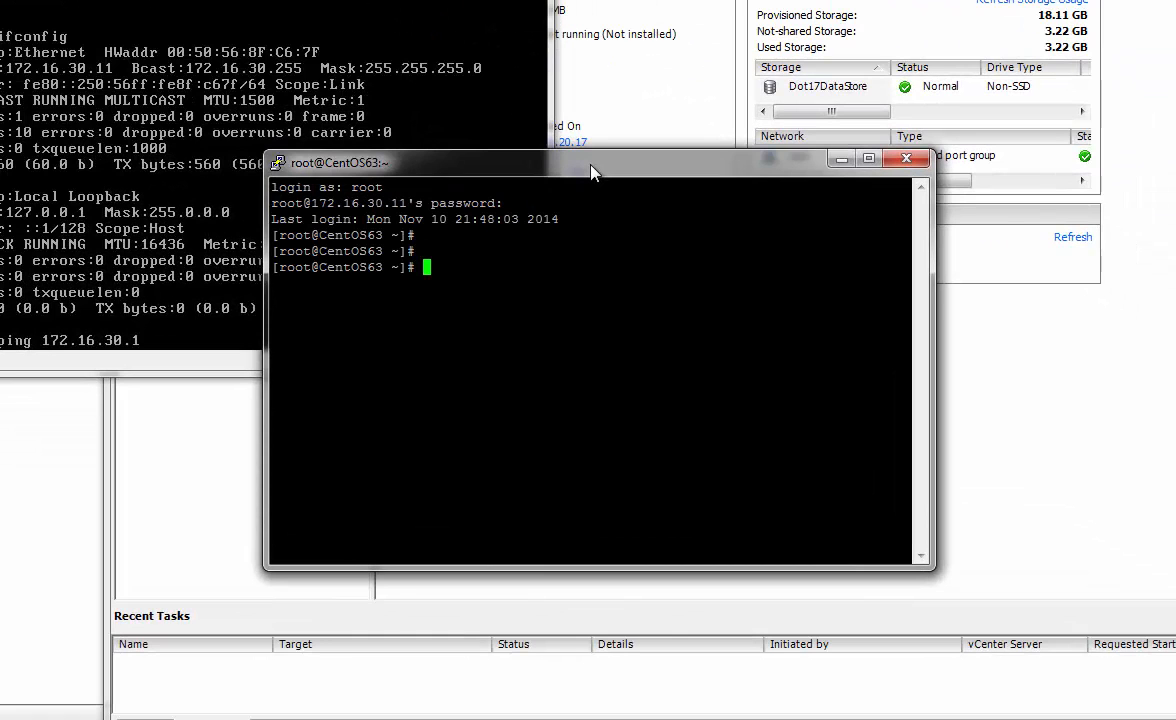
pyautogui.press('Return')
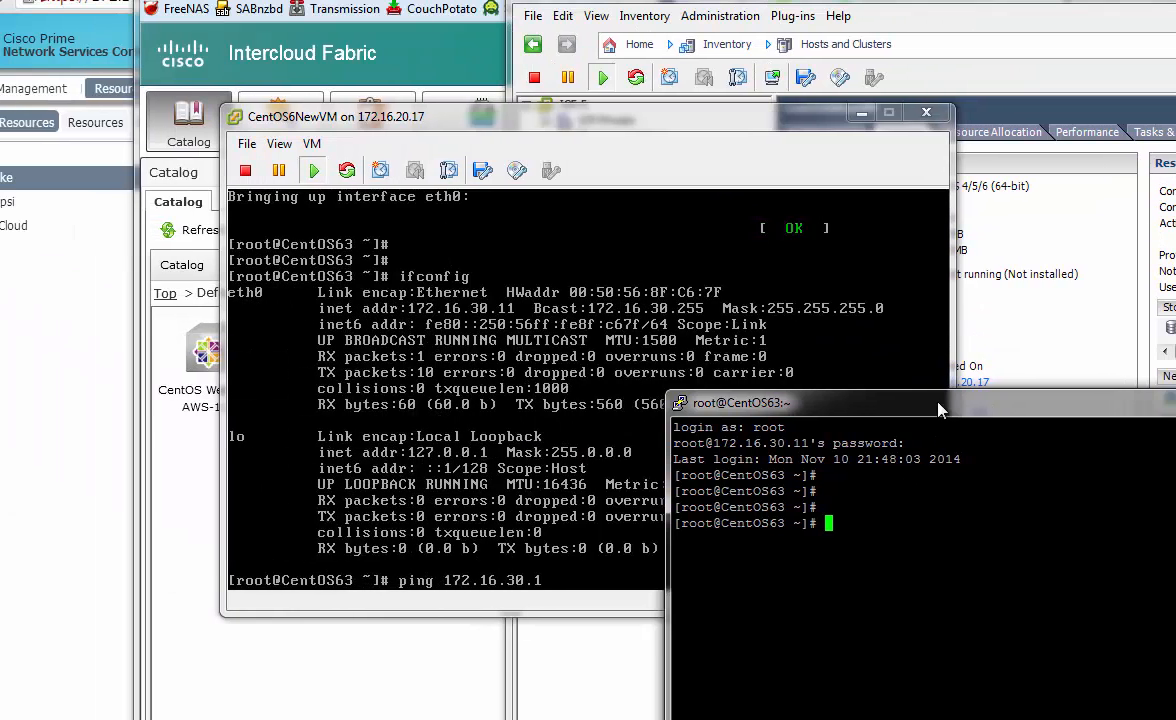
# In the VM console, try ping 172.16.40.41 and enter ssh -lroot 172.16.40.41
pyautogui.moveTo(938, 404); pyautogui.dragTo(1175, 423)
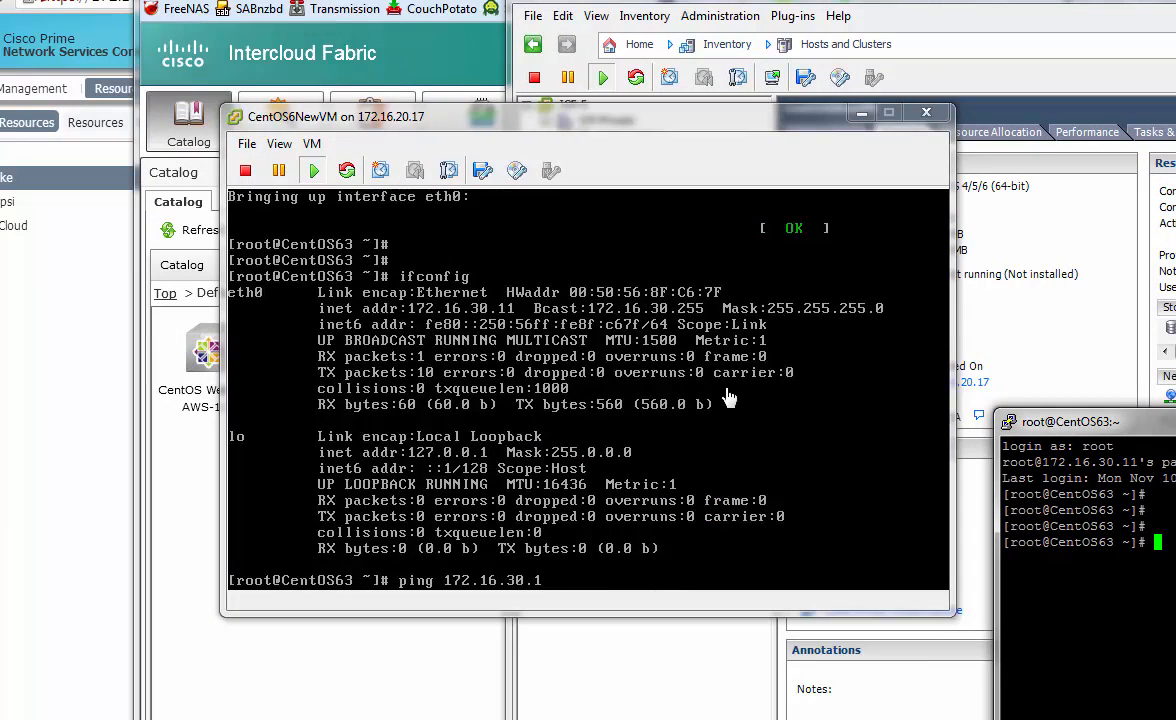
pyautogui.click(791, 393)
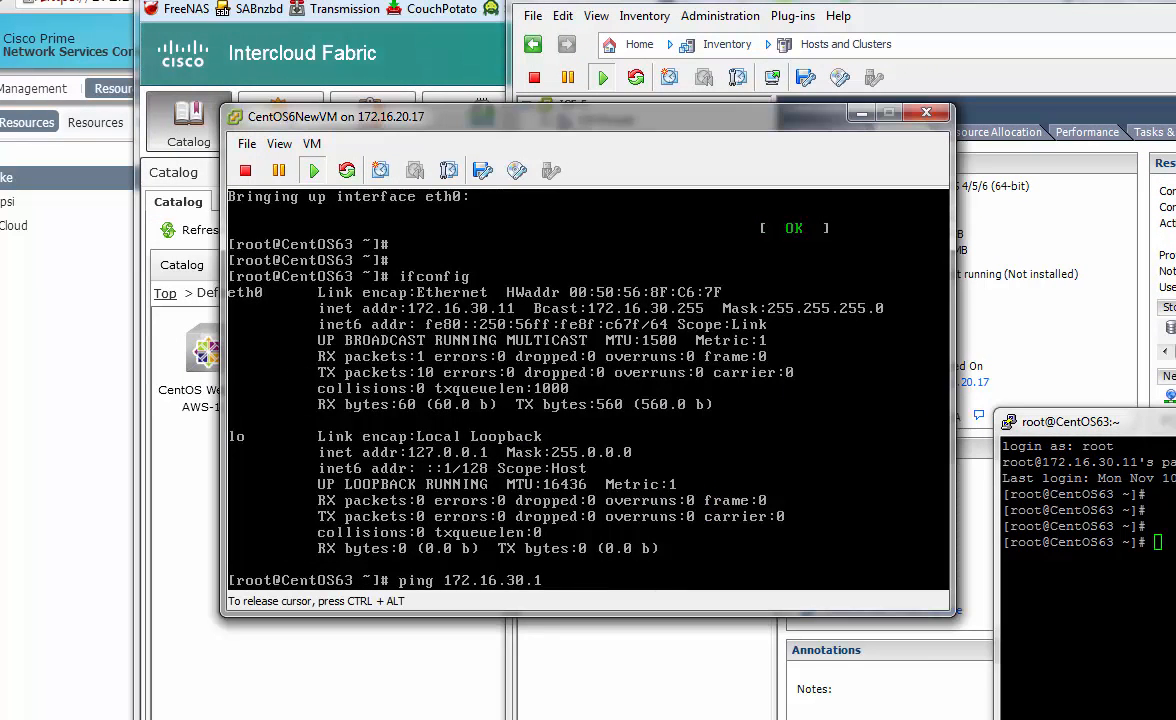
pyautogui.press('Return')
pyautogui.hotkey('ctrl', 'c')
pyautogui.press('Return')
pyautogui.press('Return')
pyautogui.press('Return')
pyautogui.press('Return')
pyautogui.write('ping 172.16.40.41')
pyautogui.press('Return')
pyautogui.hotkey('ctrl', 'c')
pyautogui.write('ssh -lroot 172.16.40.41')
pyautogui.press('Return')
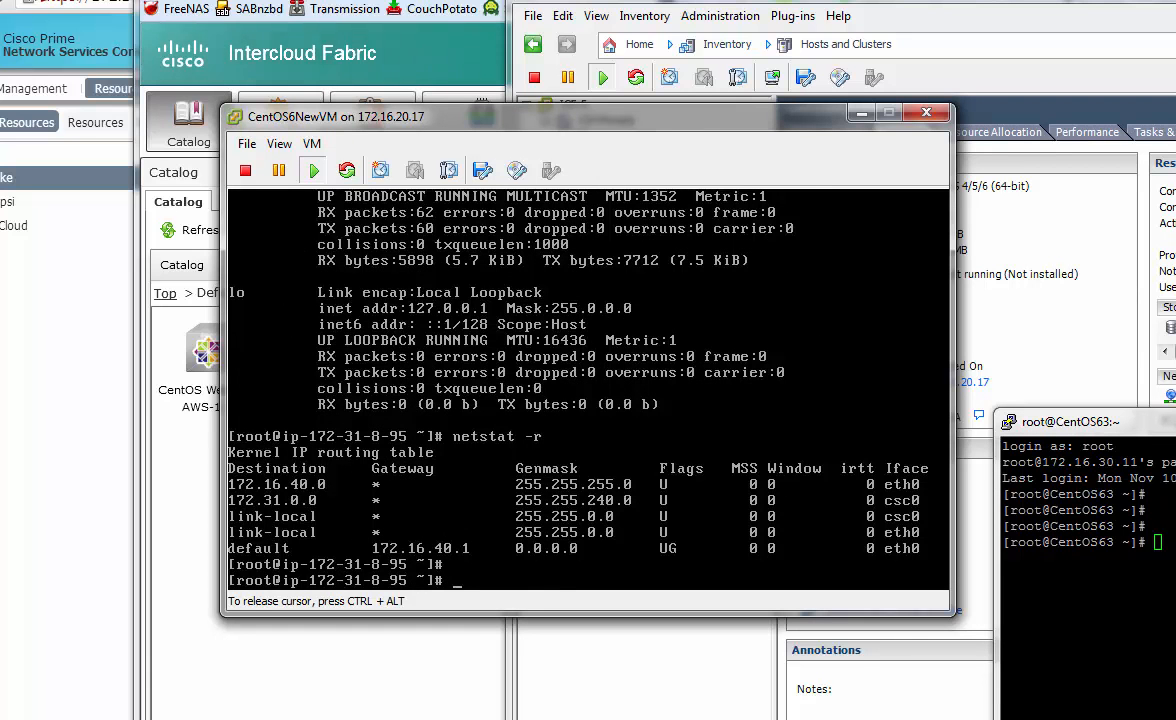
pyautogui.hotkey('shift', 'pageup')
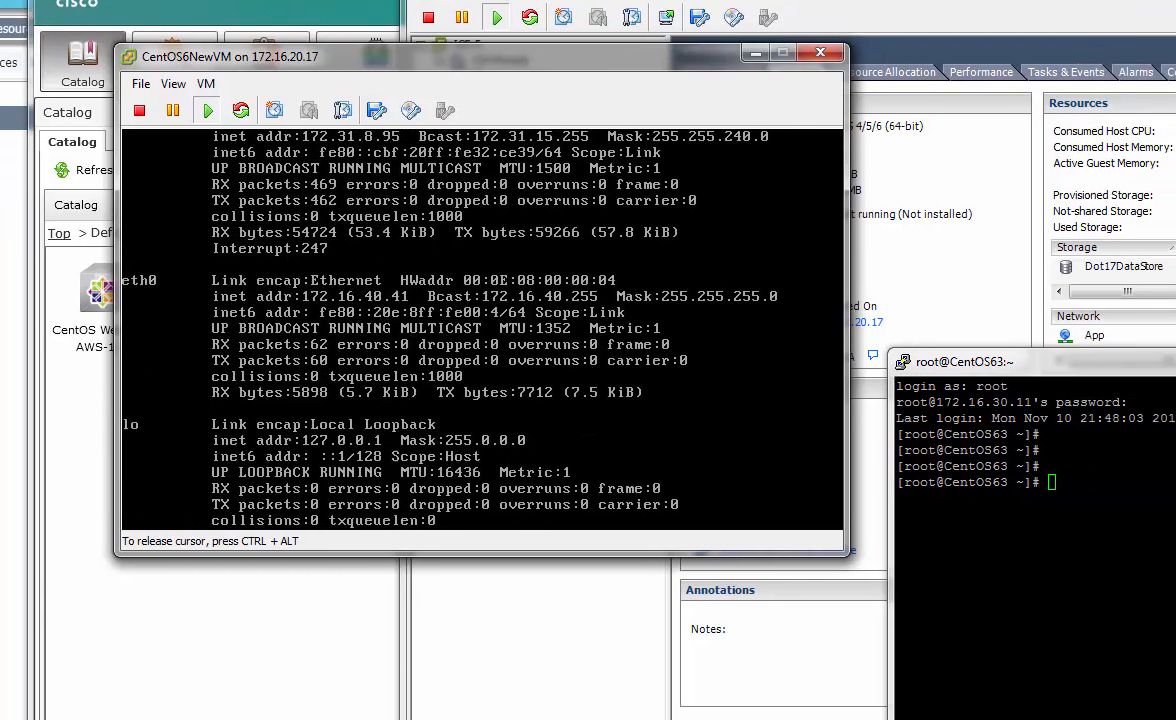
pyautogui.hotkey('ctrl', 'alt')
# Ping 172.16.40.41 from the PuTTY session and stop it, showing 100% packet loss
pyautogui.click(804, 323)
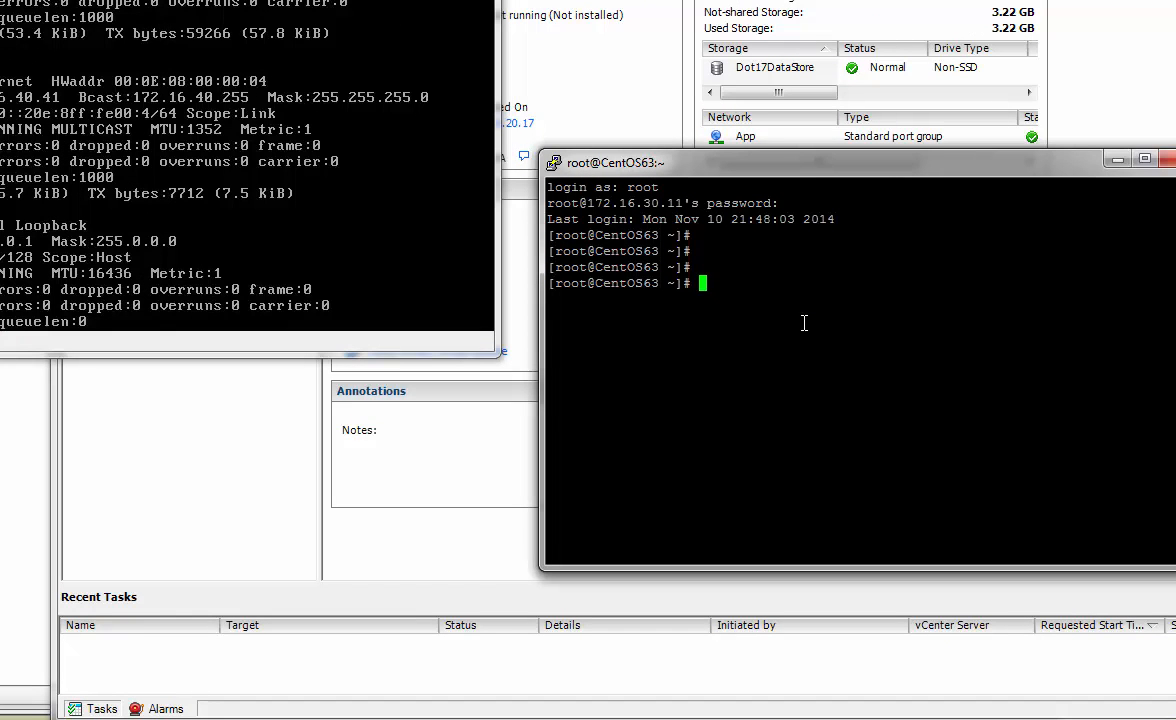
pyautogui.write('ping 172.16.40.41')
pyautogui.press('Return')
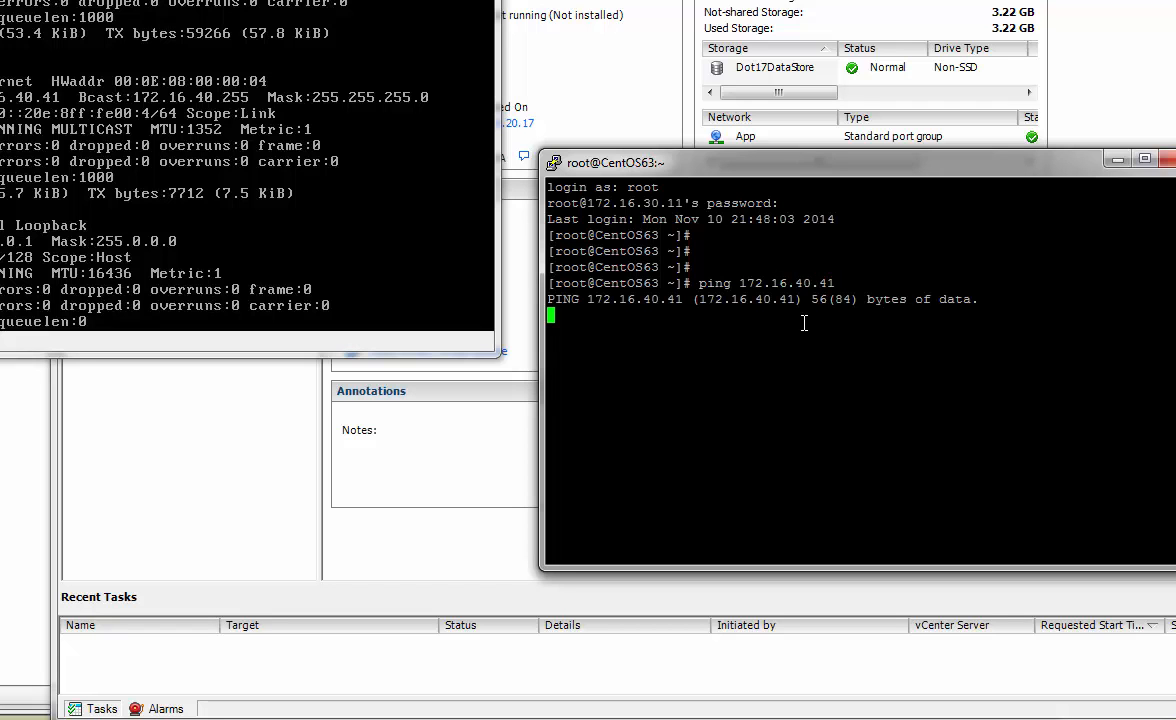
pyautogui.hotkey('ctrl', 'c')
# Run ssh 172.16.40.41 from the PuTTY session
pyautogui.press('Up')
pyautogui.press('BackSpace')
pyautogui.press('BackSpace')
pyautogui.press('BackSpace')
pyautogui.press('BackSpace')
pyautogui.press('BackSpace')
pyautogui.press('BackSpace')
pyautogui.press('BackSpace')
pyautogui.press('BackSpace')
pyautogui.press('BackSpace')
pyautogui.press('BackSpace')
pyautogui.press('BackSpace')
pyautogui.press('BackSpace')
pyautogui.press('BackSpace')
pyautogui.press('BackSpace')
pyautogui.press('BackSpace')
pyautogui.press('BackSpace')
pyautogui.press('BackSpace')
pyautogui.write('ssh 172.1')
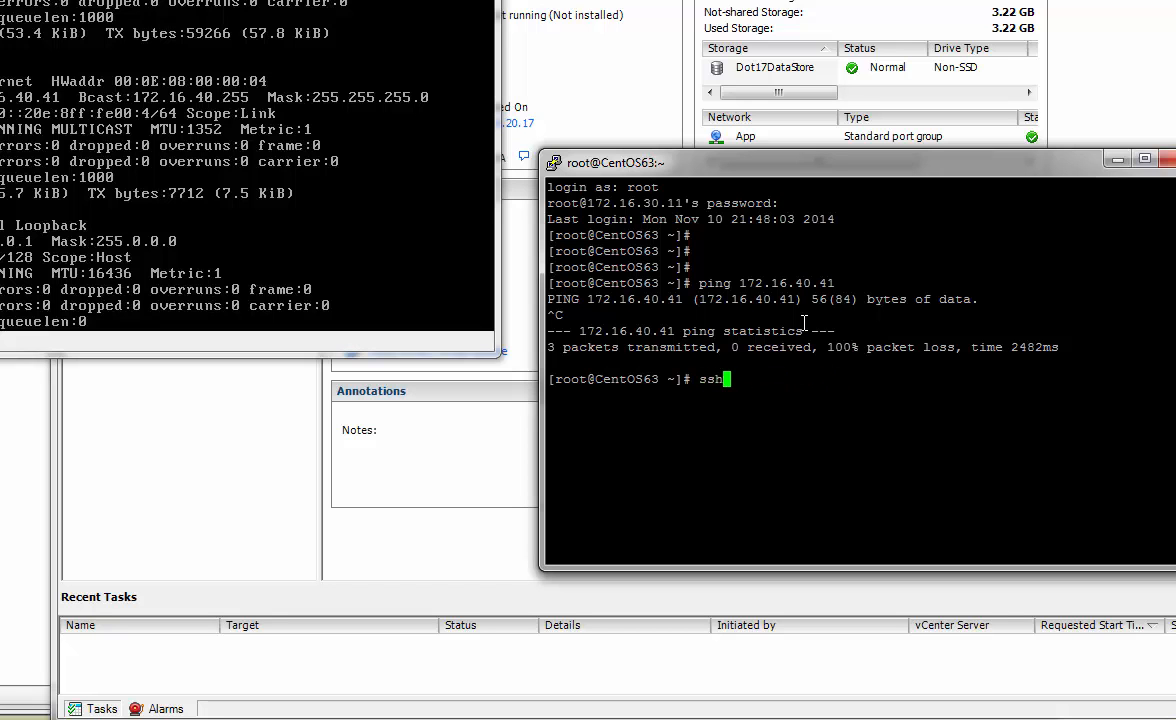
pyautogui.write('6.40.41')
pyautogui.press('Return')
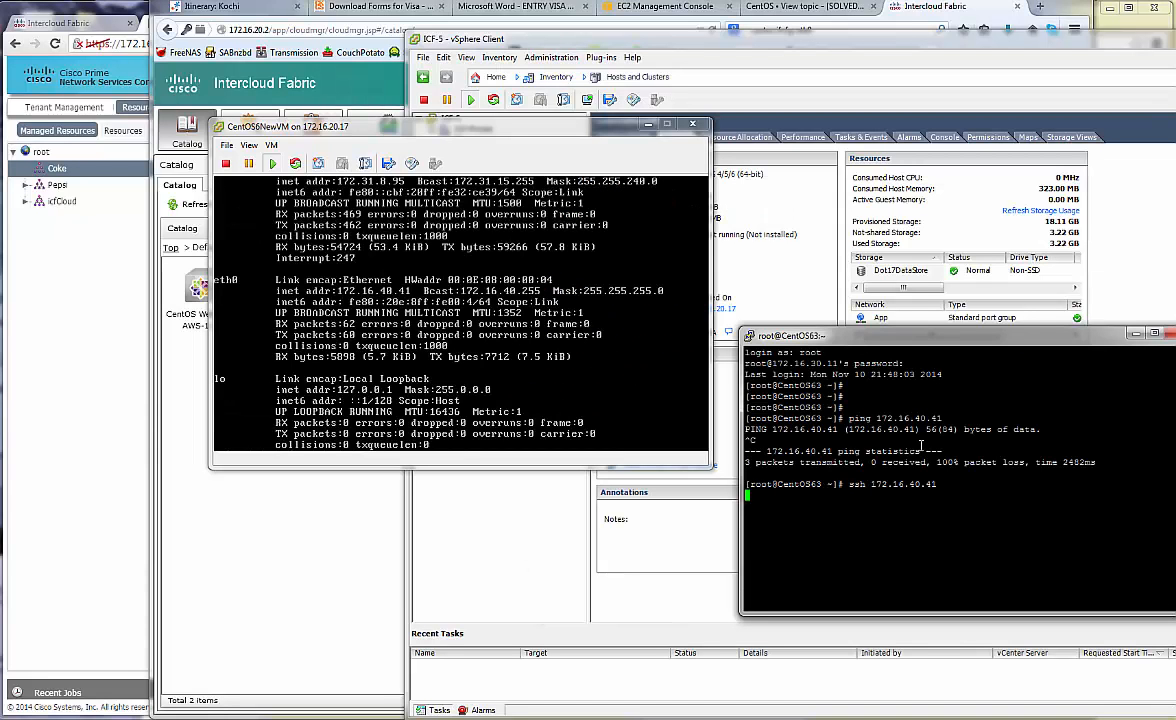